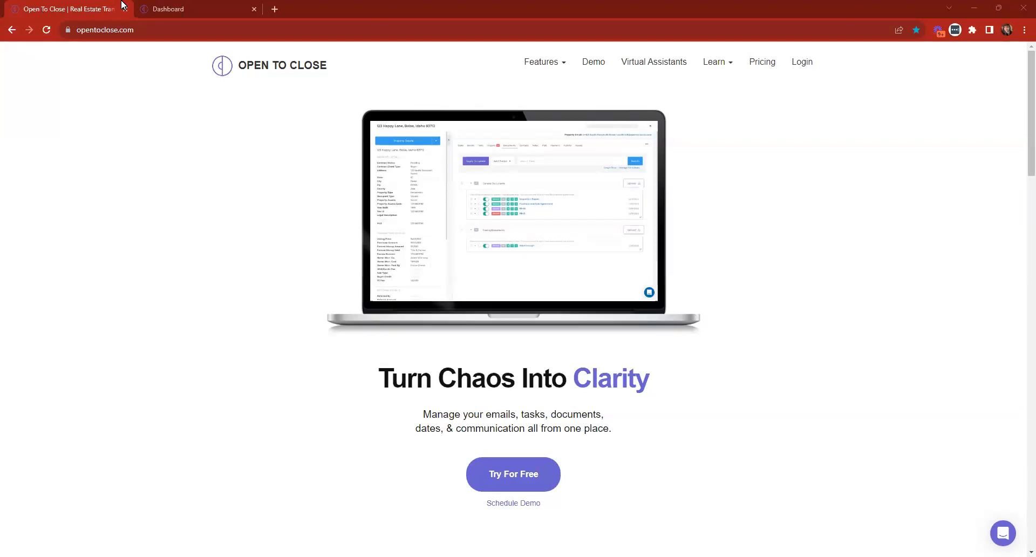
pyautogui.click(273, 9)
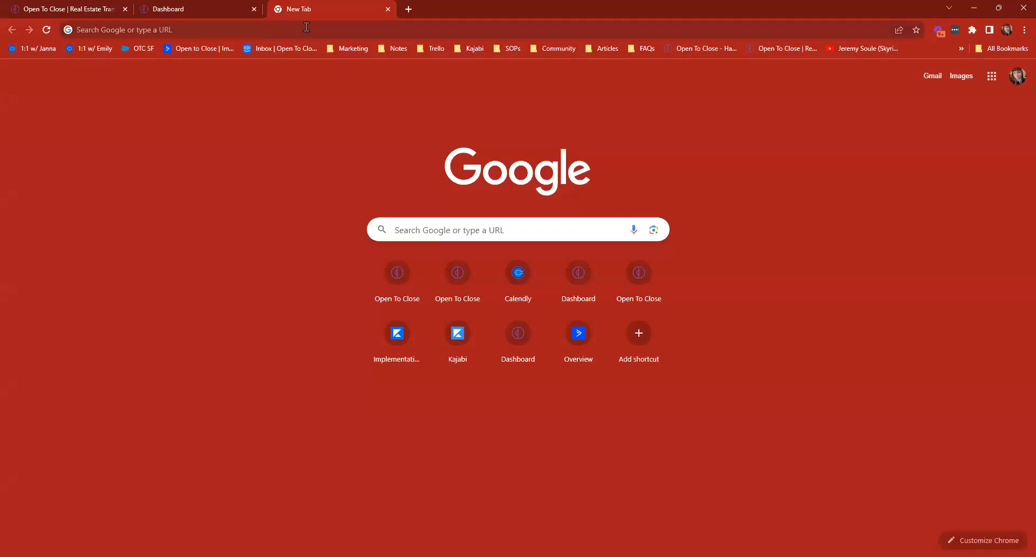
pyautogui.hotkey('ctrl', 'w')
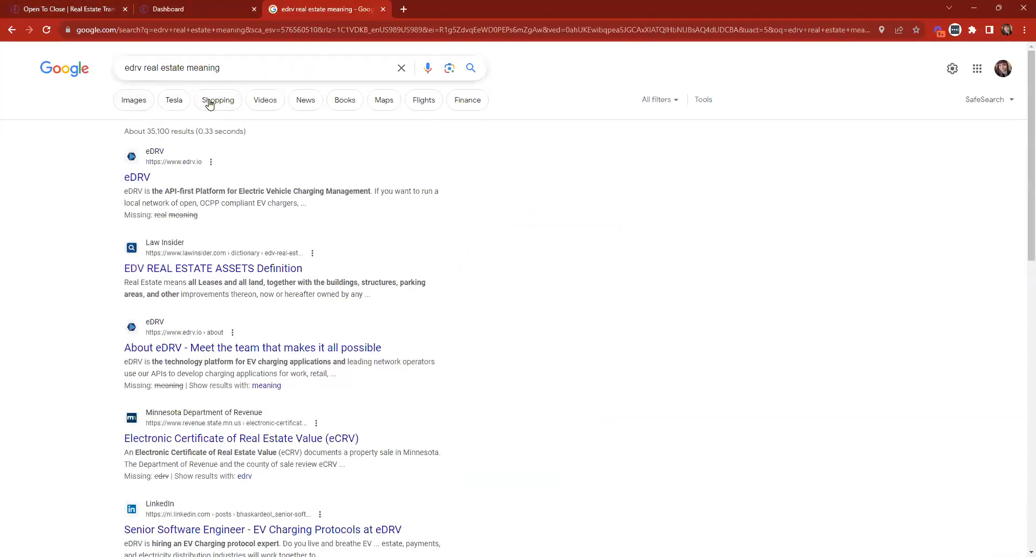
# Step: Review the Google results for "edrv real estate meaning" and open the Law Insider EDV REAL ESTATE ASSETS definition in a separate tab
pyautogui.scroll(-2, 572, 256)
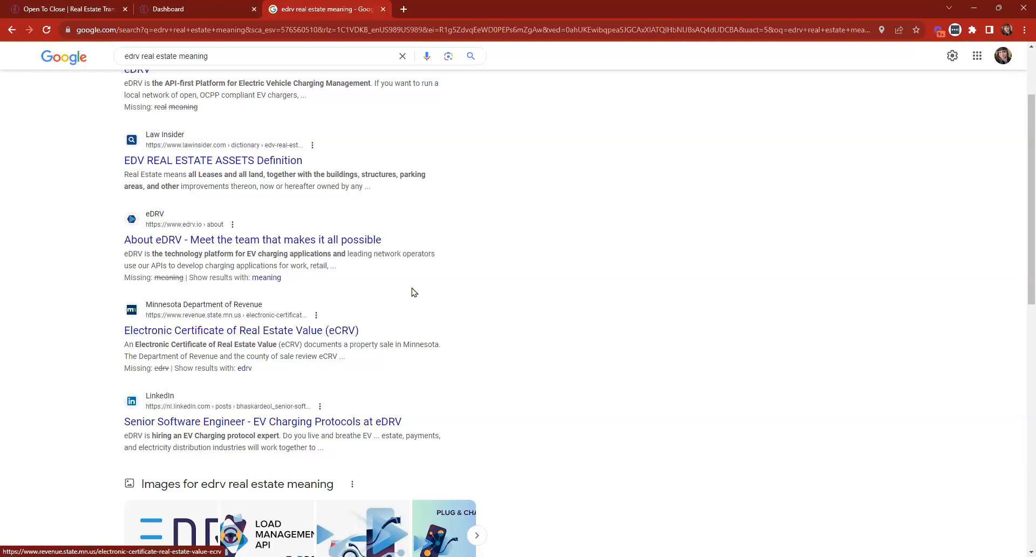
pyautogui.scroll(-5, 412, 292)
pyautogui.scroll(4, 437, 234)
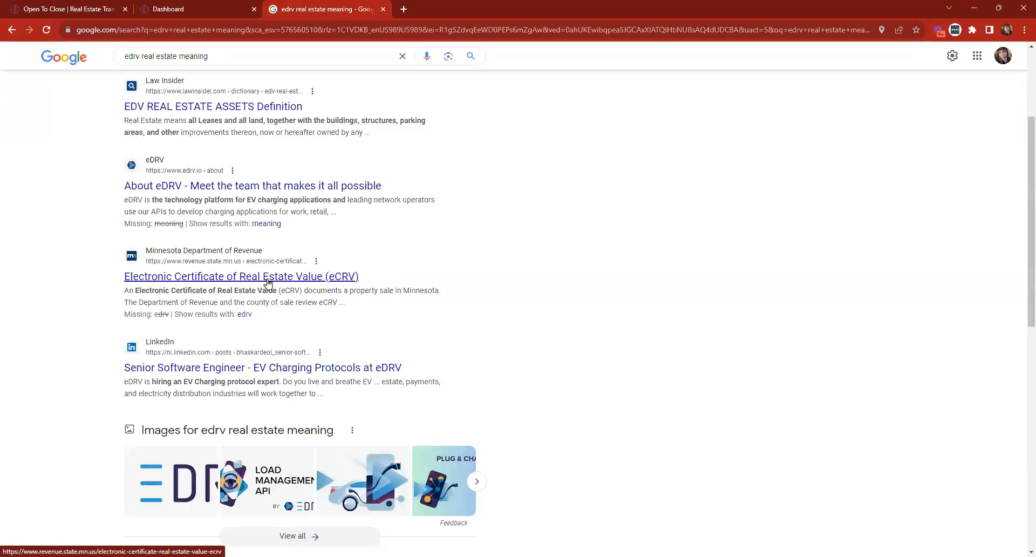
pyautogui.scroll(3, 406, 268)
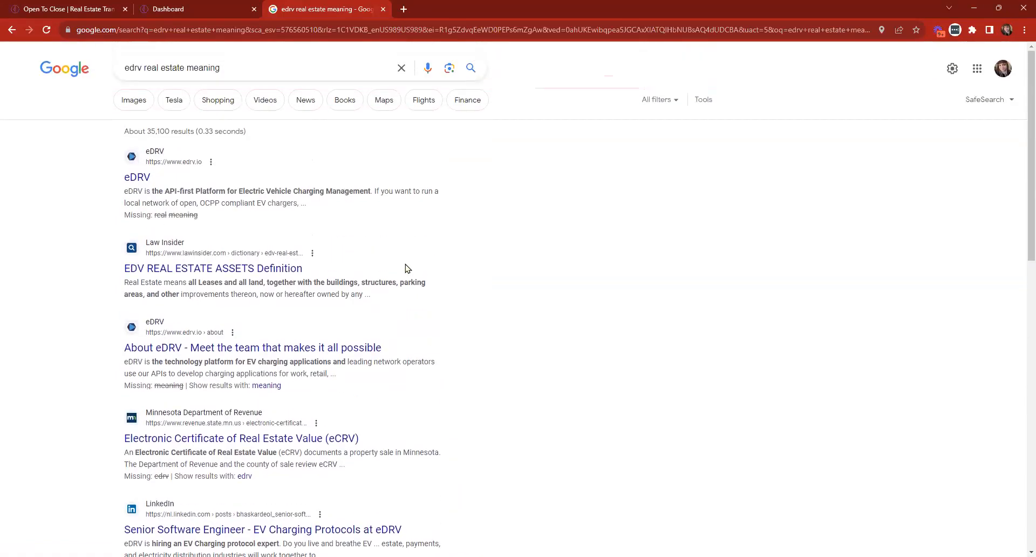
pyautogui.middleClick(250, 271)
pyautogui.hotkey('ctrl', 'Tab')
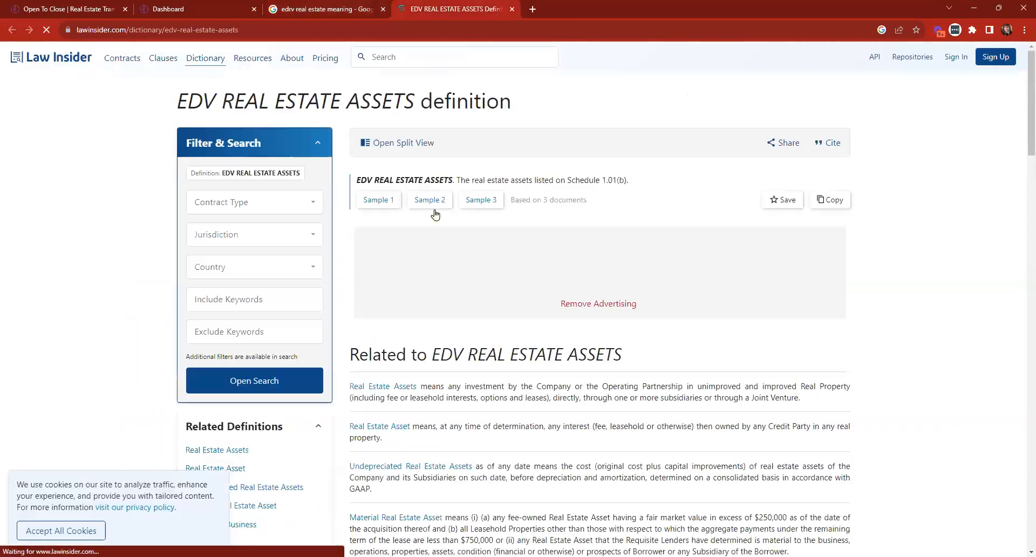
# Step: Read through the Law Insider definition of EDV REAL ESTATE ASSETS and its list of related real estate terms
pyautogui.scroll(-2, 435, 214)
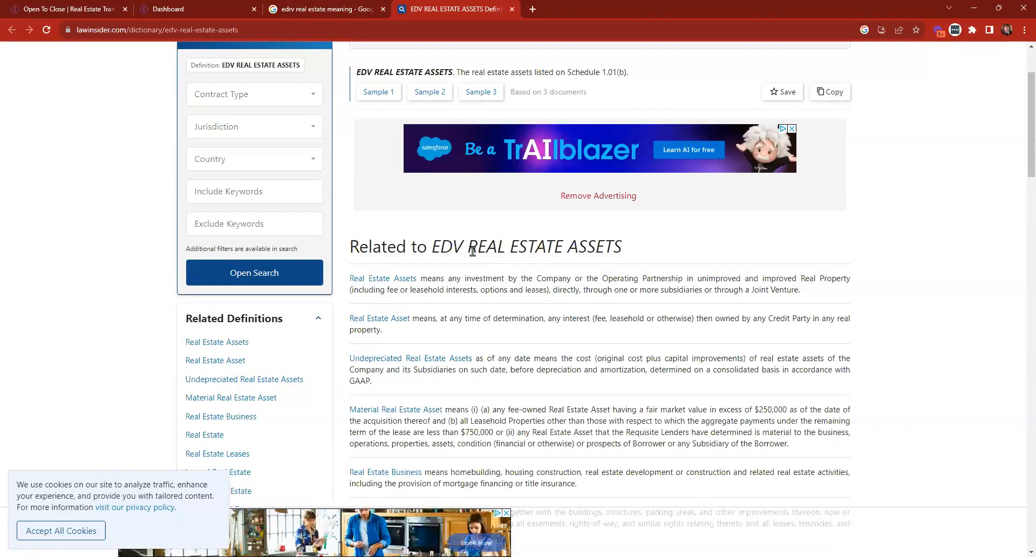
pyautogui.scroll(-2, 473, 251)
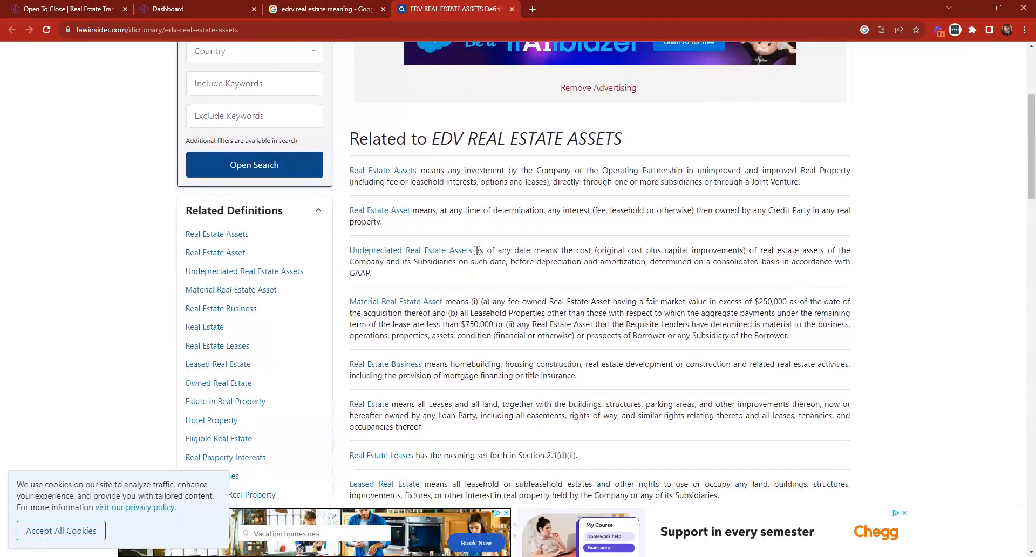
pyautogui.scroll(-3, 475, 253)
pyautogui.scroll(-6, 474, 257)
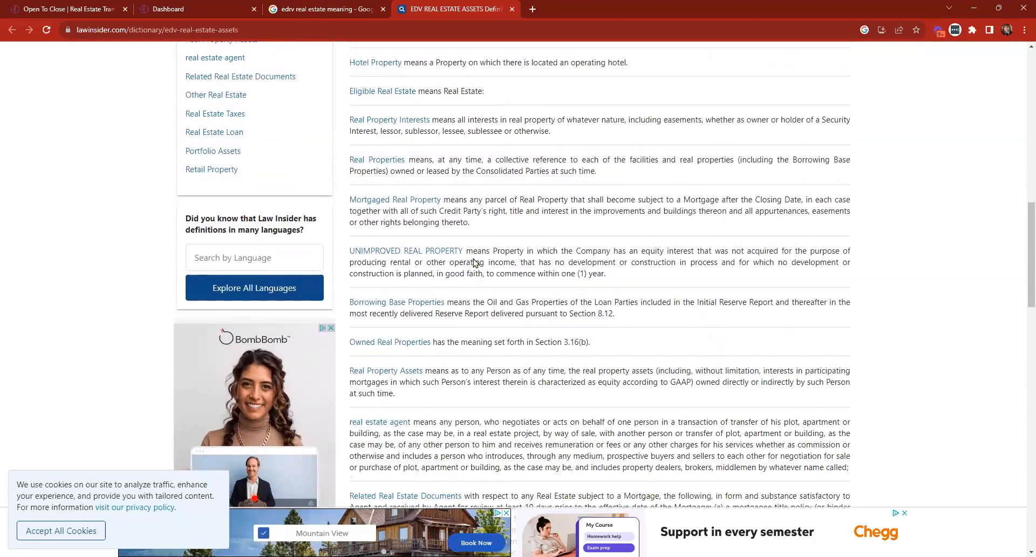
pyautogui.scroll(-5, 473, 262)
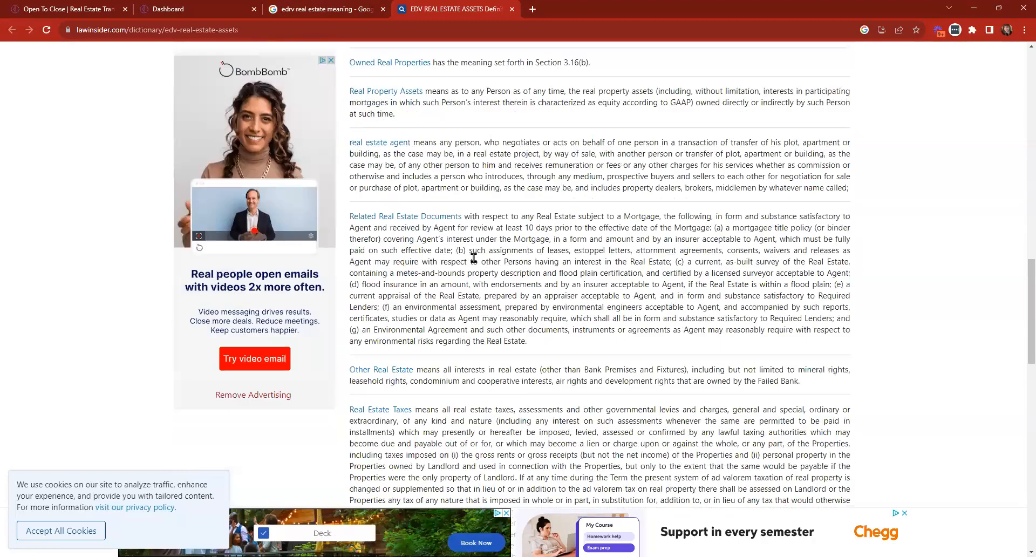
pyautogui.scroll(-4, 474, 257)
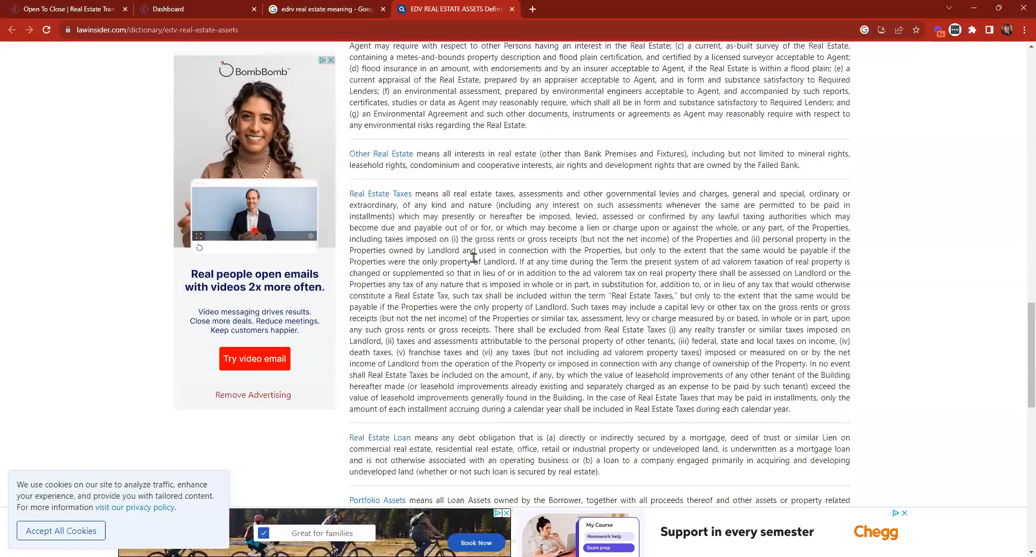
pyautogui.scroll(-5, 474, 258)
pyautogui.scroll(5, 494, 212)
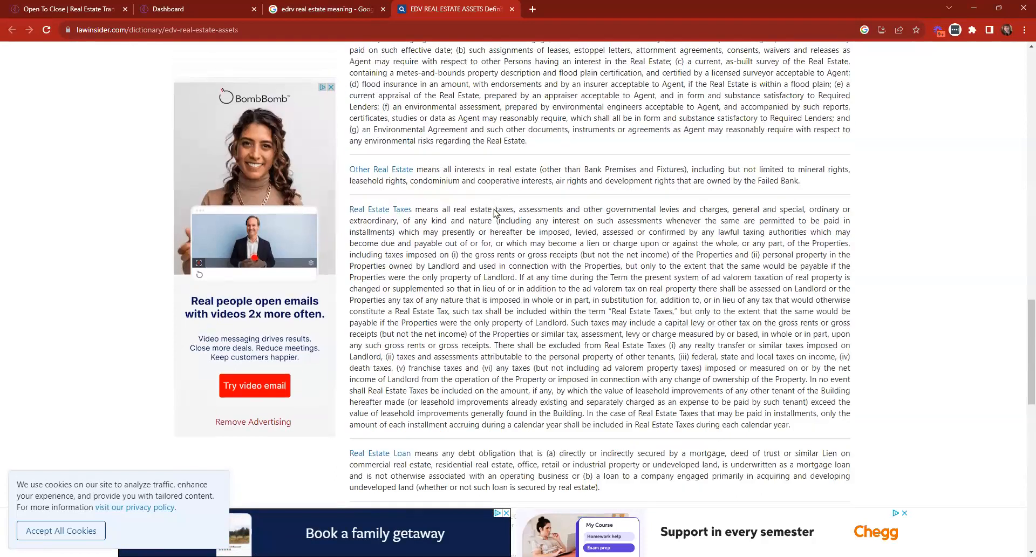
pyautogui.scroll(15, 494, 212)
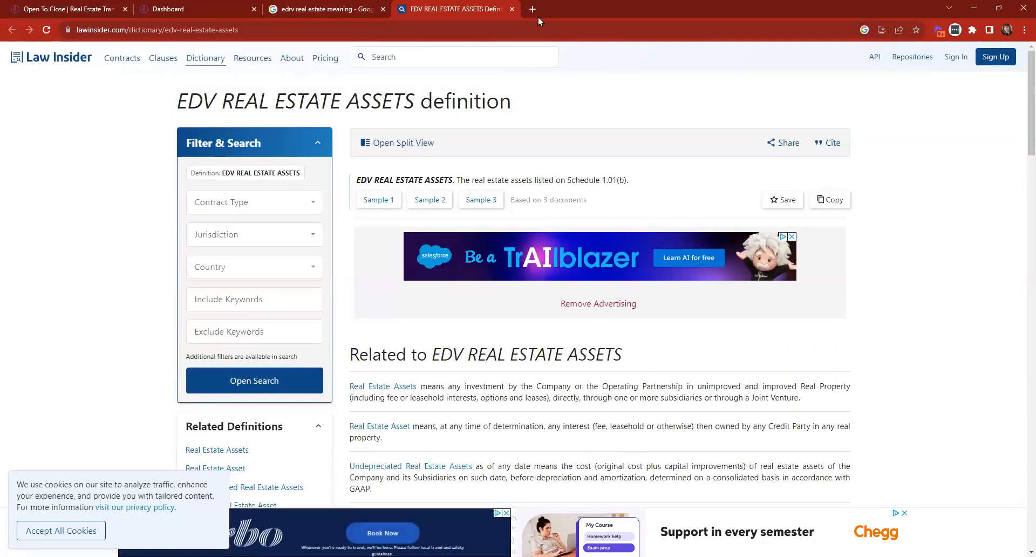
# Step: Close the Law Insider and Google results pages and return to the Open To Close homepage
pyautogui.click(512, 8)
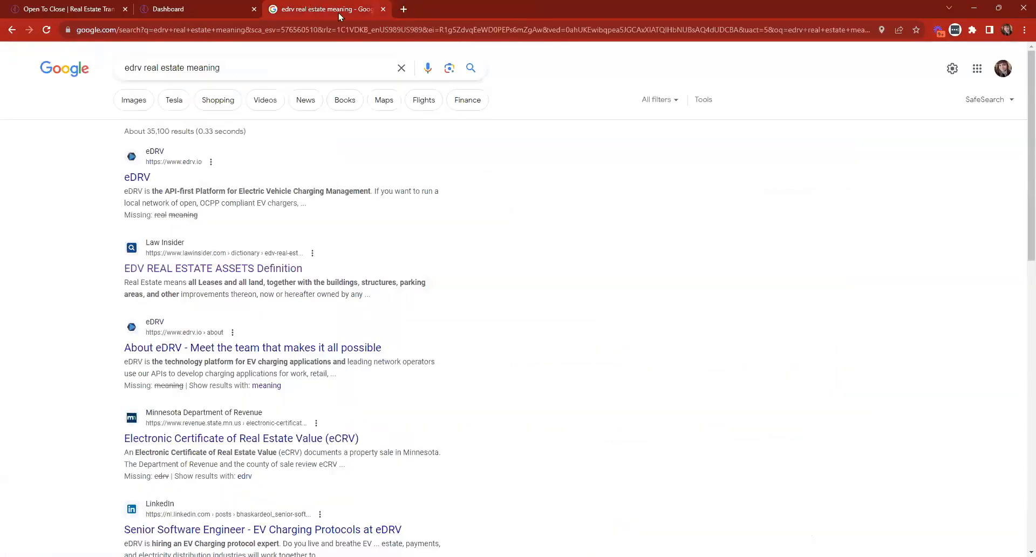
pyautogui.click(383, 8)
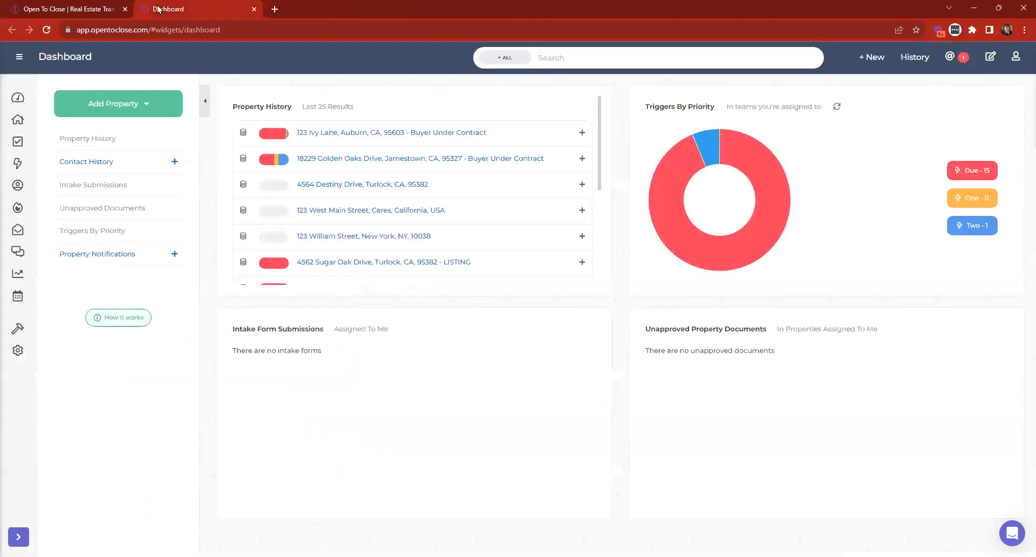
pyautogui.click(19, 6)
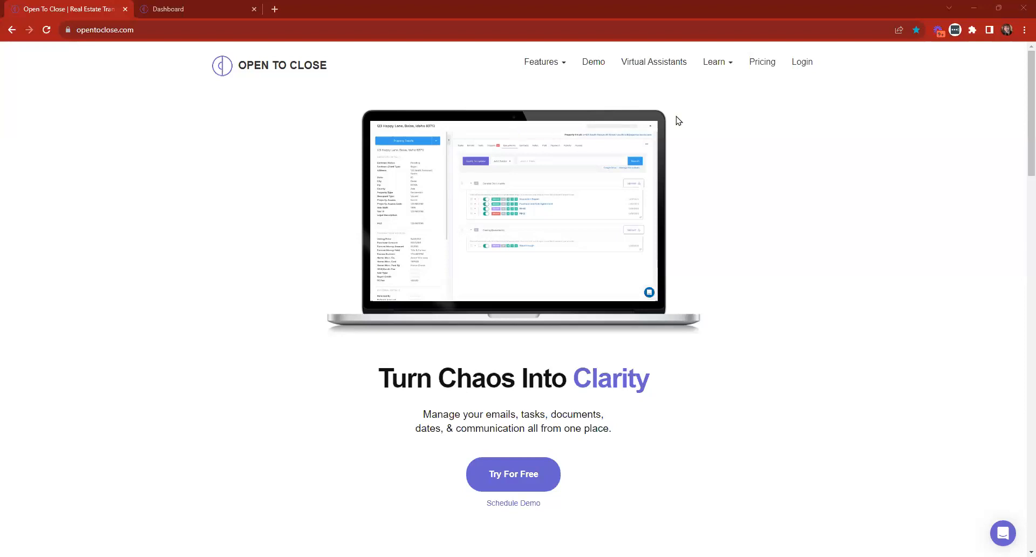
pyautogui.hotkey('ctrl', 't')
pyautogui.write('https://www.facebook.com/groups/opentoclose/?mibextid=oMANbw')
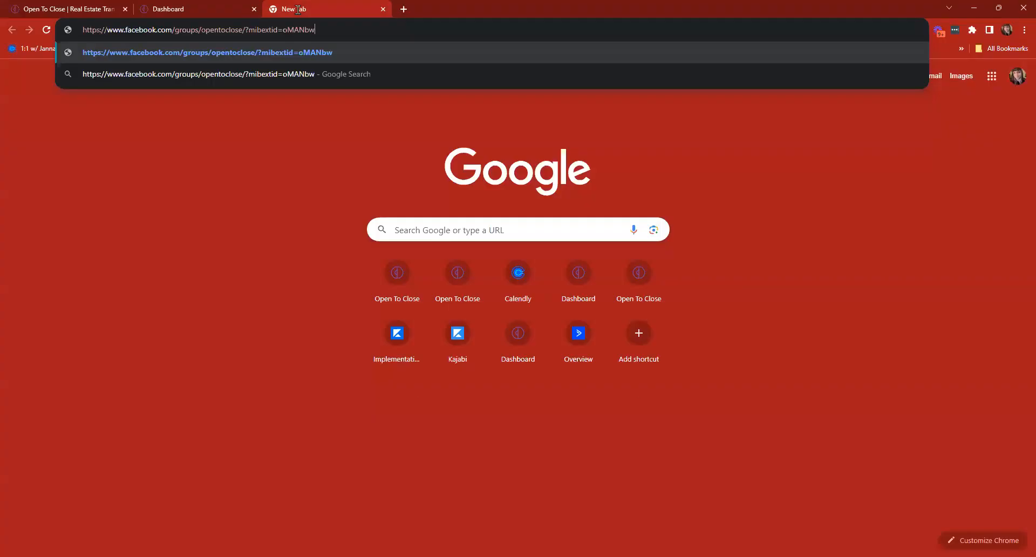
pyautogui.press('Return')
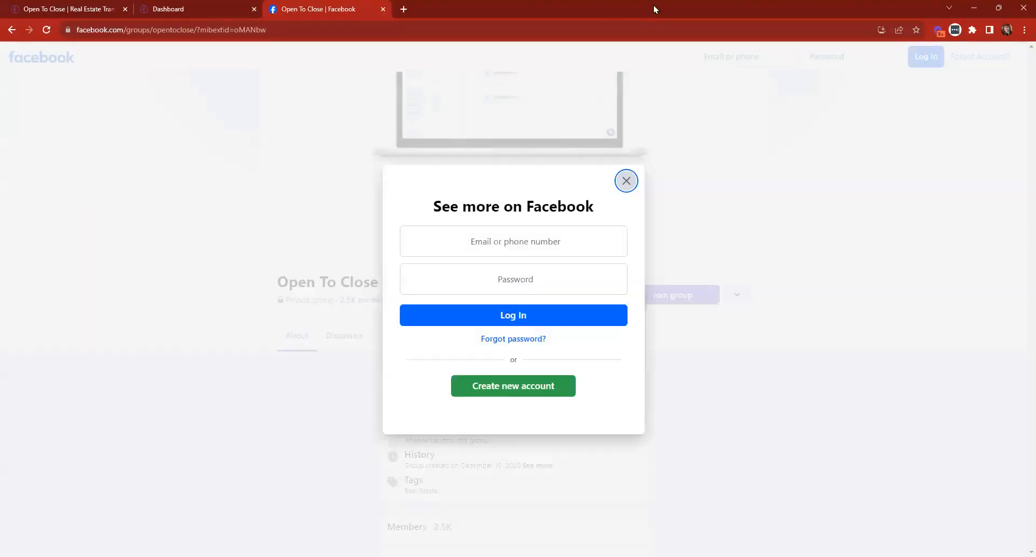
pyautogui.click(623, 183)
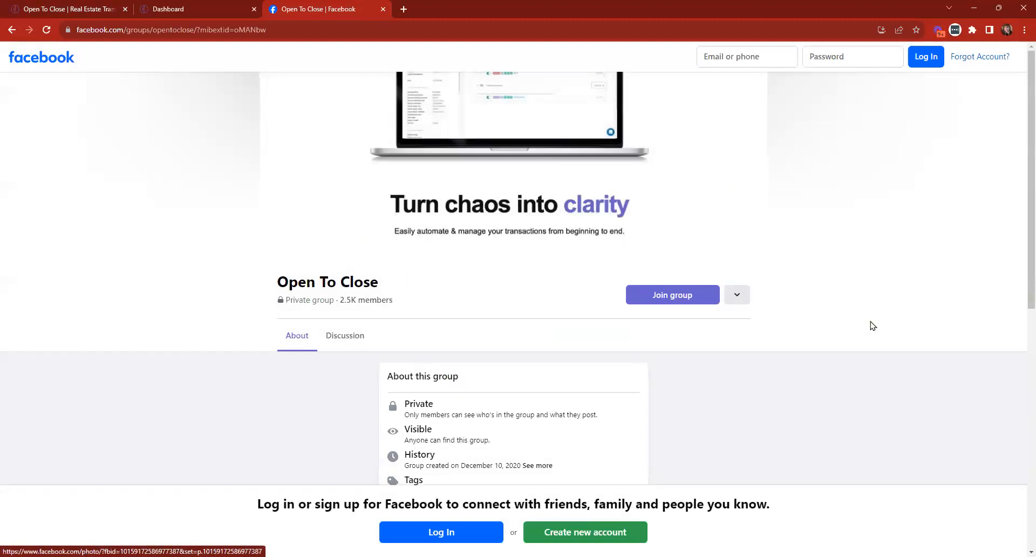
# Step: Look over the Open To Close Facebook group's About information and activity, and close the group's page
pyautogui.scroll(-5, 786, 234)
pyautogui.scroll(3, 786, 233)
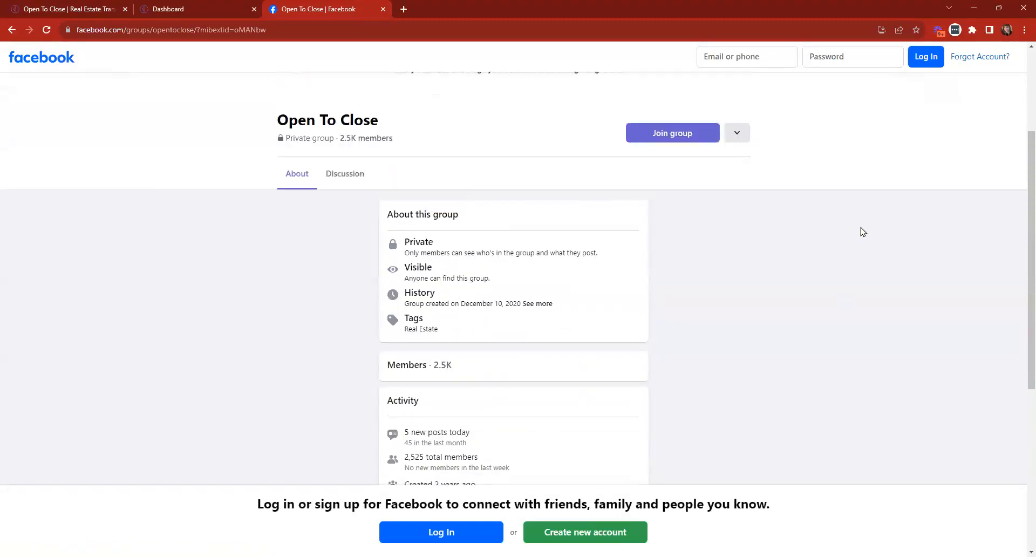
pyautogui.scroll(3, 489, 191)
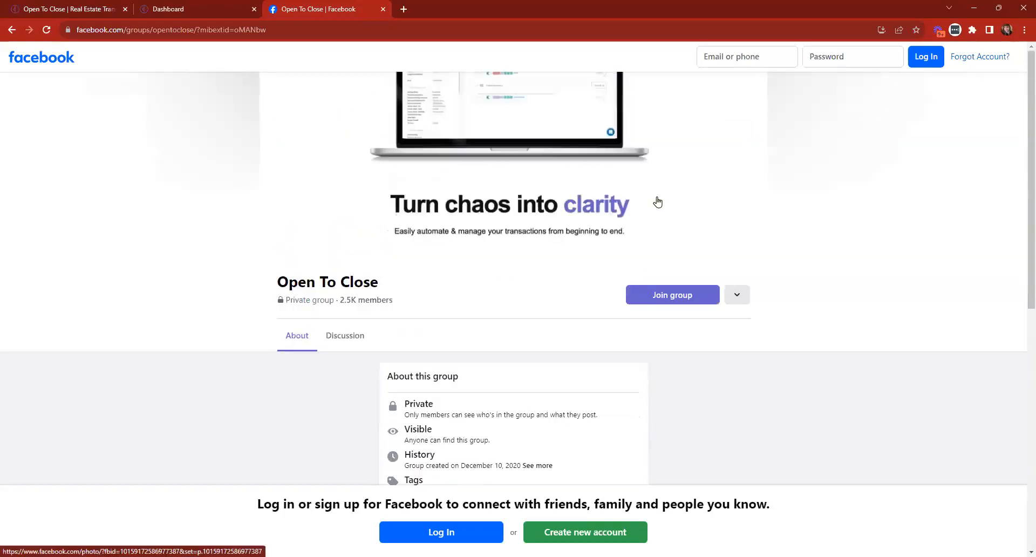
pyautogui.click(60, 10)
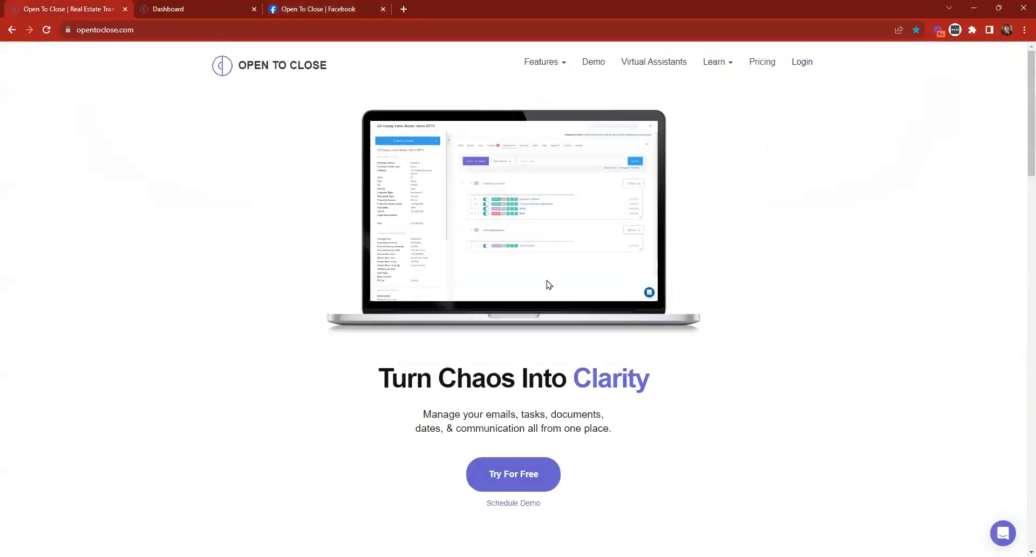
pyautogui.click(362, 4)
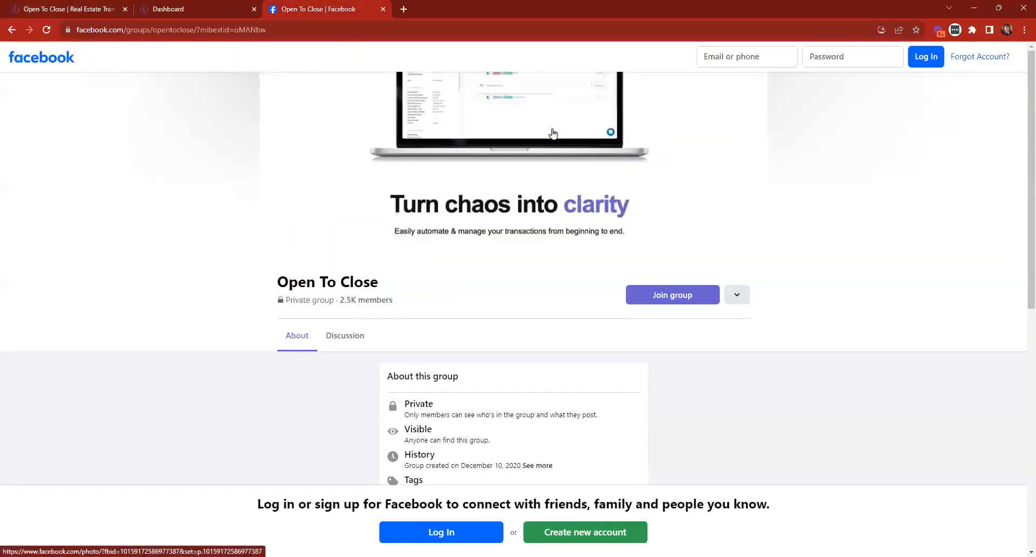
pyautogui.scroll(-9, 556, 168)
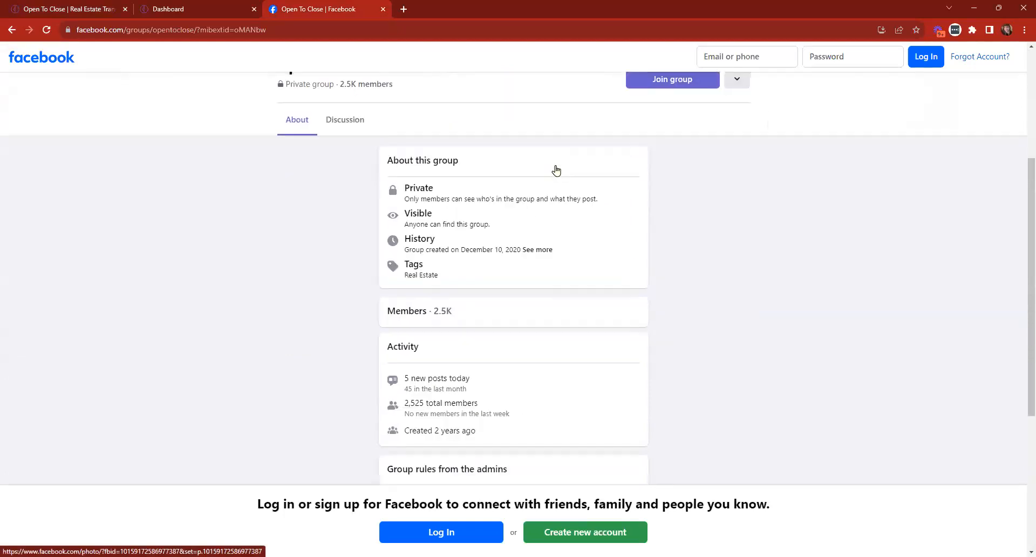
pyautogui.scroll(10, 556, 169)
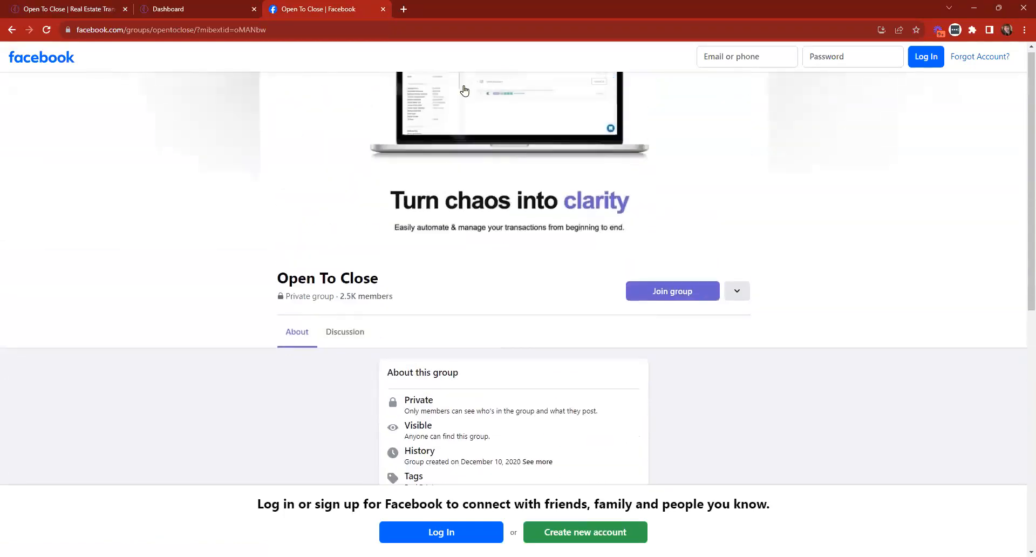
pyautogui.click(383, 9)
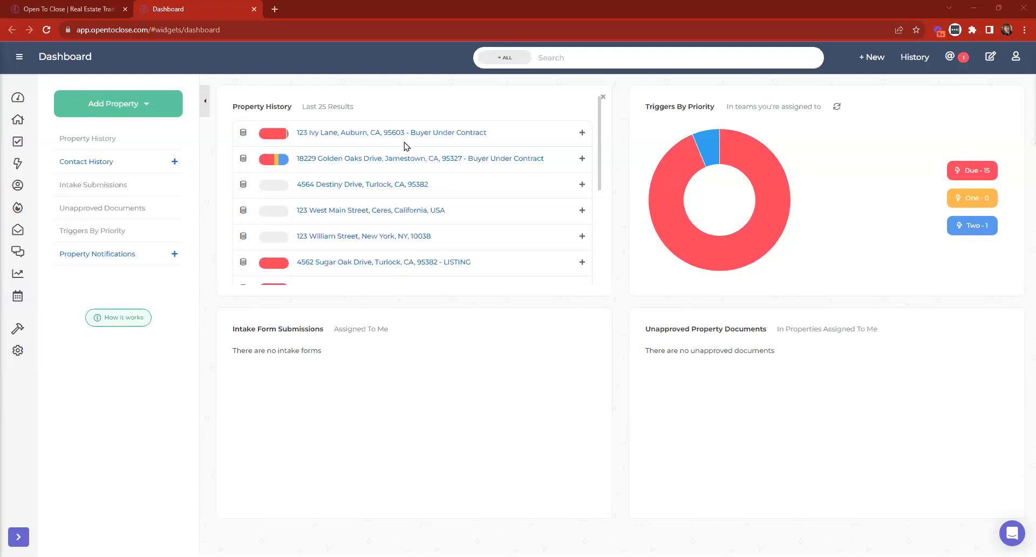
# Step: Examine the details of the first Buyer Under Contract property in Property History and return to the dashboard
pyautogui.click(376, 132)
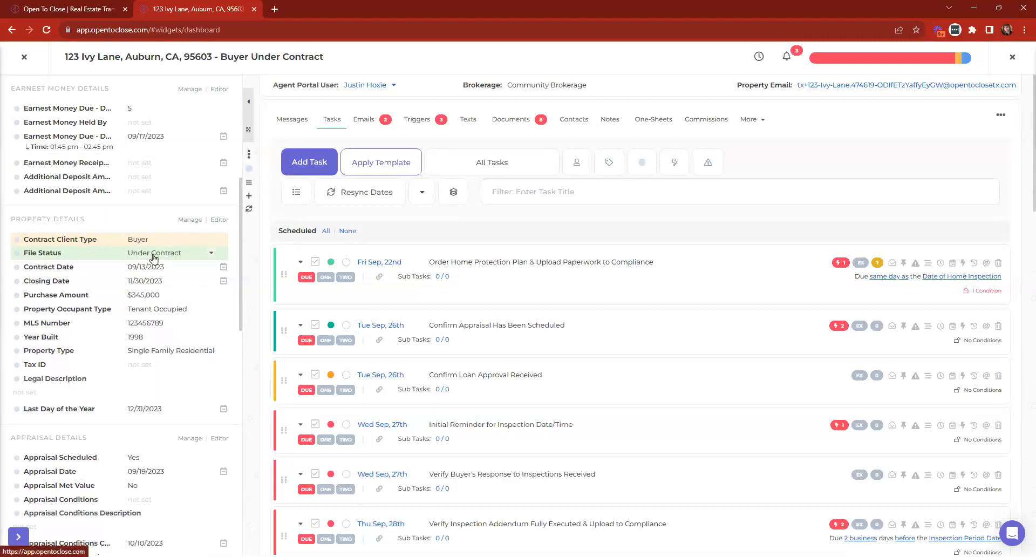
pyautogui.scroll(6, 154, 258)
pyautogui.click(22, 58)
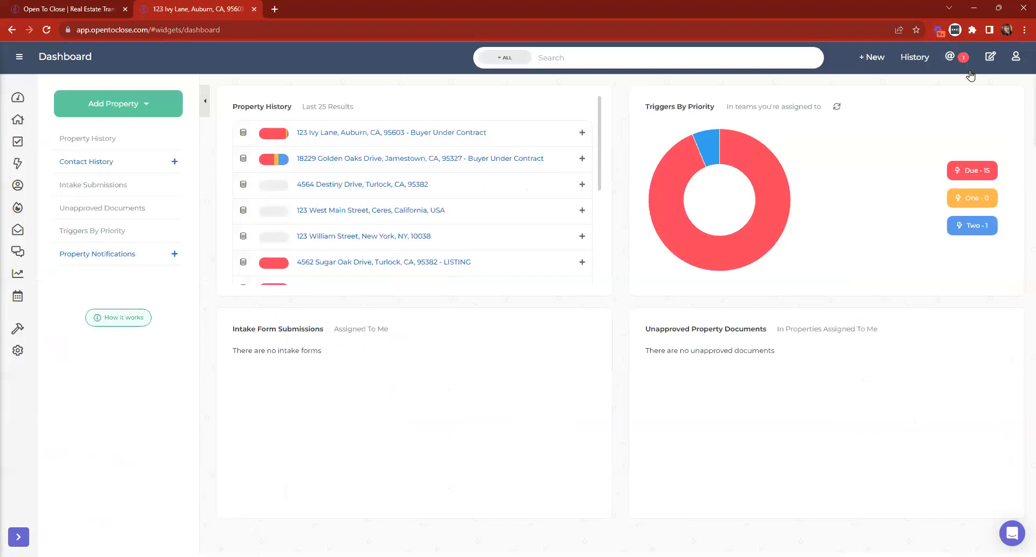
# Step: Preview the Pro and Scale plan options in Plan & Billing and return to the dashboard without changing the subscription
pyautogui.click(1014, 58)
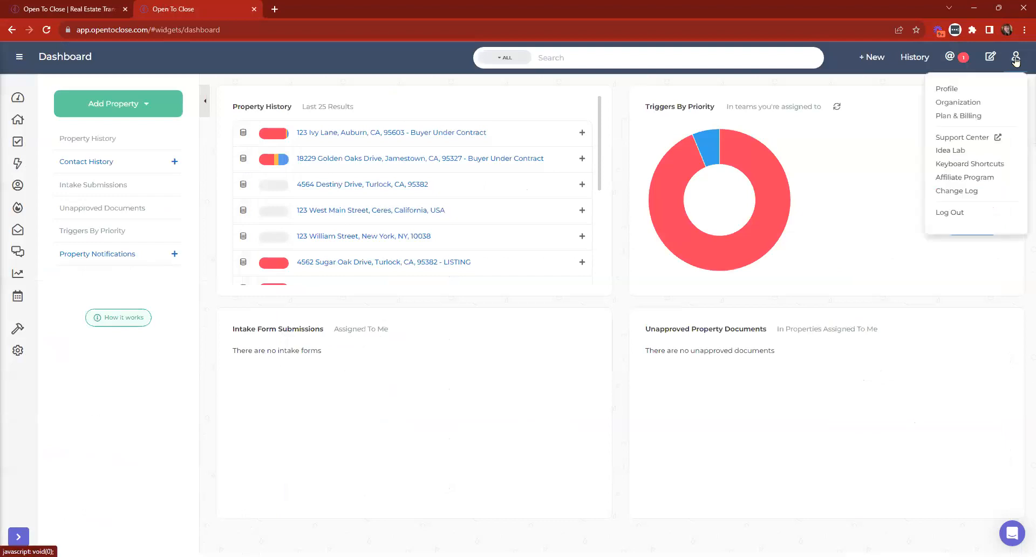
pyautogui.click(967, 116)
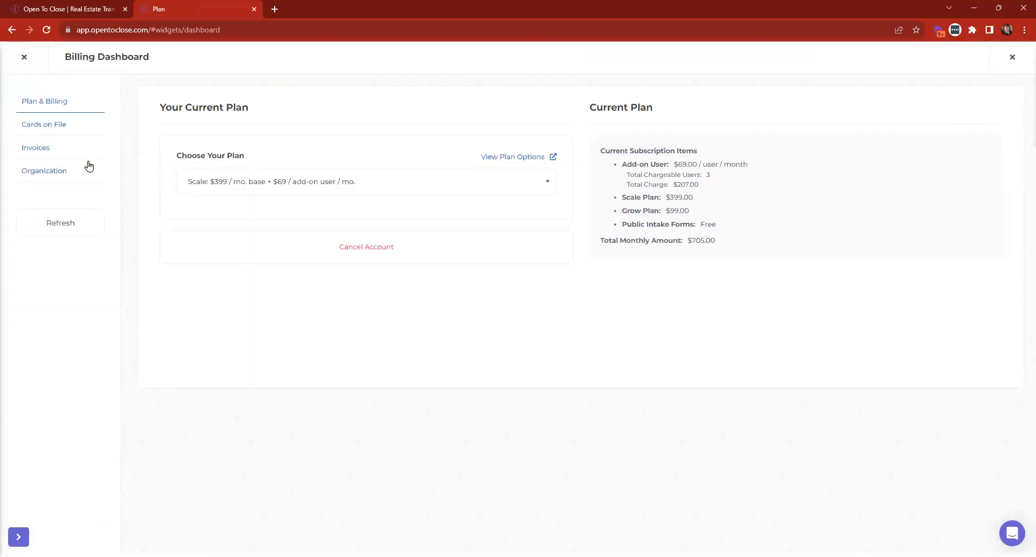
pyautogui.click(235, 190)
pyautogui.click(198, 234)
pyautogui.click(219, 184)
pyautogui.click(204, 247)
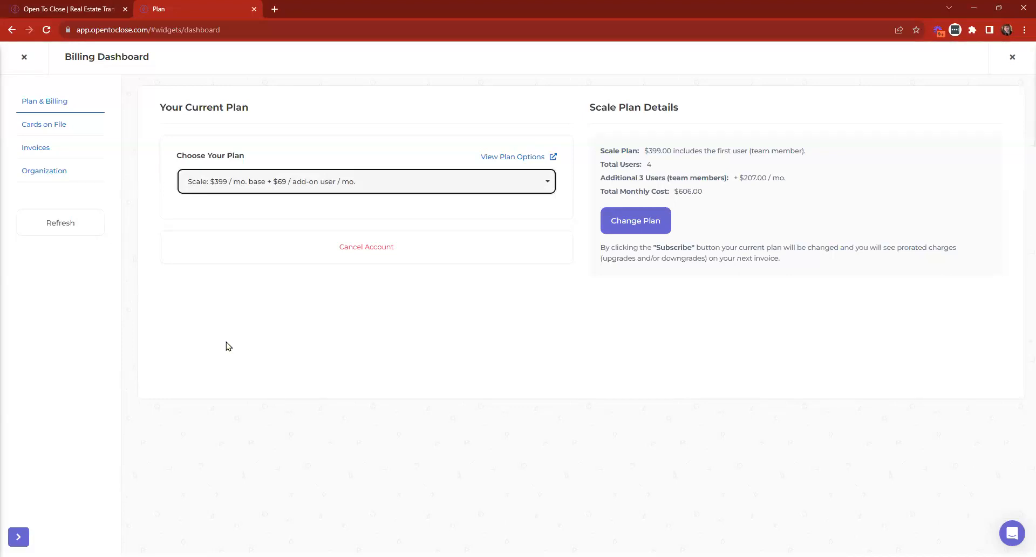
pyautogui.click(269, 191)
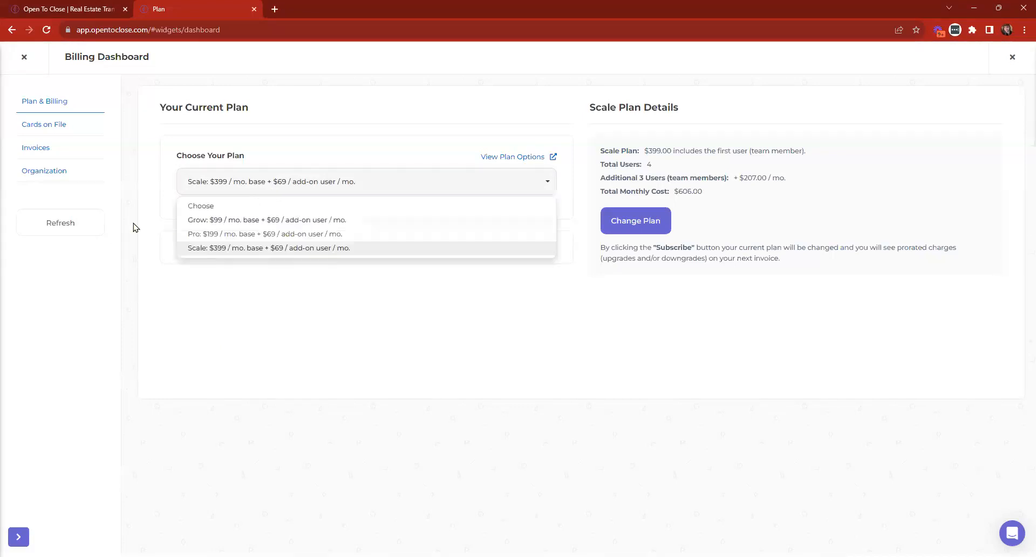
pyautogui.click(258, 176)
pyautogui.click(23, 57)
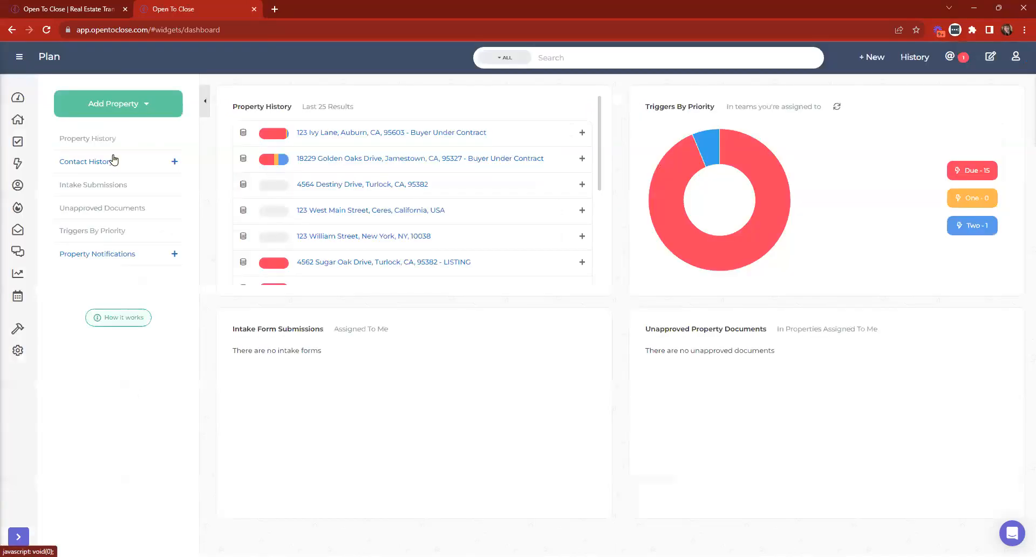
# Step: Open the first Buyer Under Contract property in Property History and save its Seller Concessions value as 500.00
pyautogui.click(350, 135)
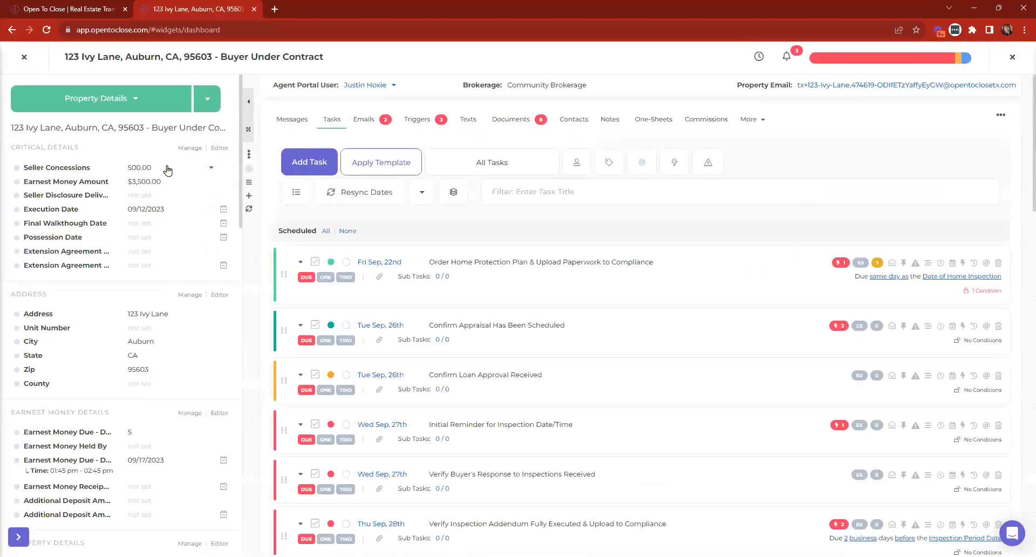
pyautogui.click(138, 169)
pyautogui.click(192, 219)
pyautogui.click(320, 217)
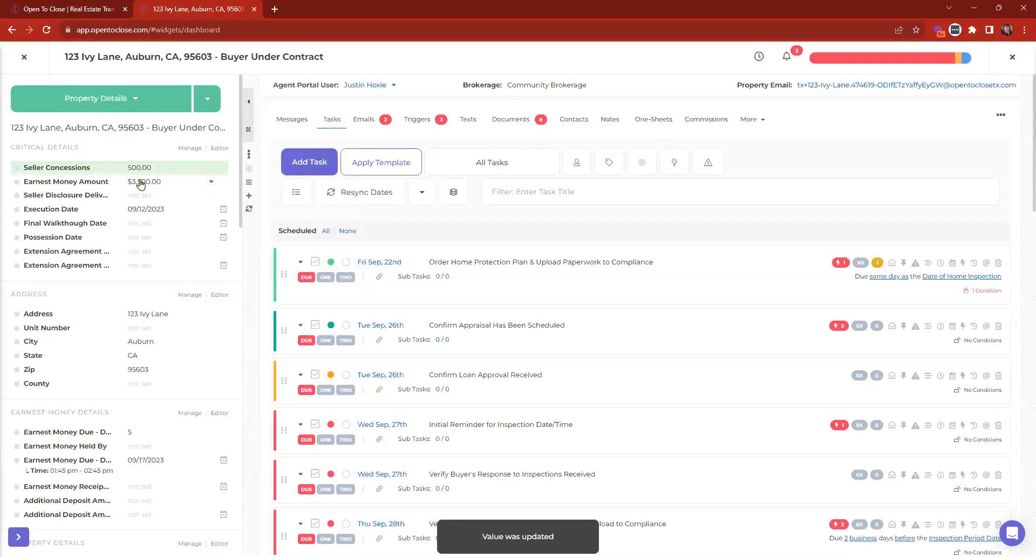
# Step: Close the property and expand the Templating section of the navigation to see its options
pyautogui.click(24, 57)
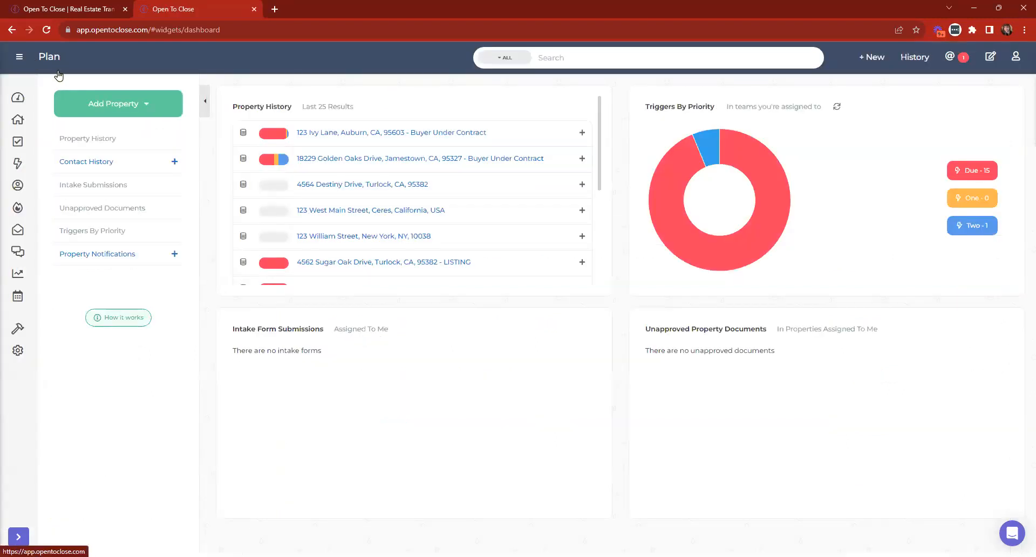
pyautogui.click(19, 57)
pyautogui.click(42, 351)
pyautogui.click(42, 352)
pyautogui.click(37, 353)
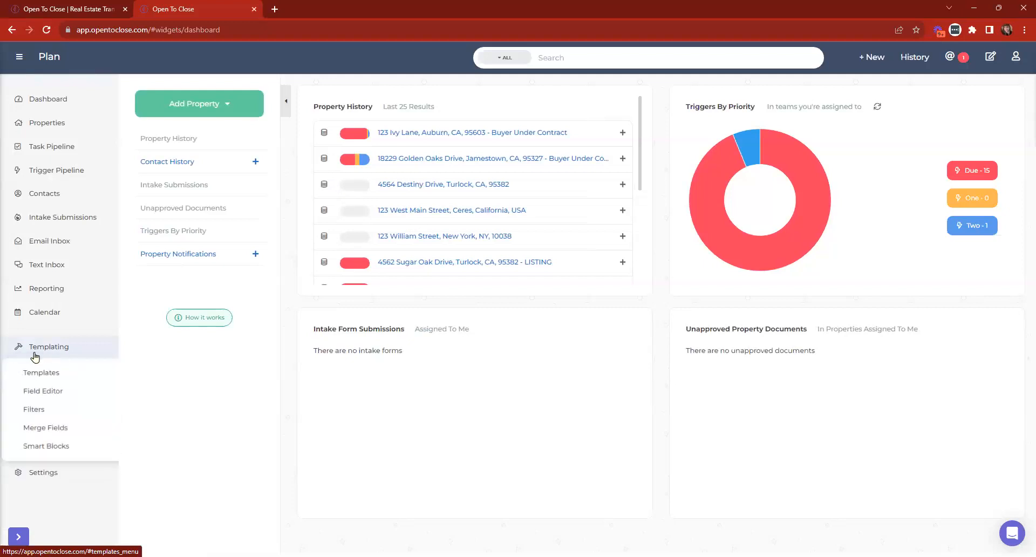
# Step: From the first Buyer Under Contract property, edit the Critical Details Client field and set its table background color to light orange
pyautogui.click(417, 133)
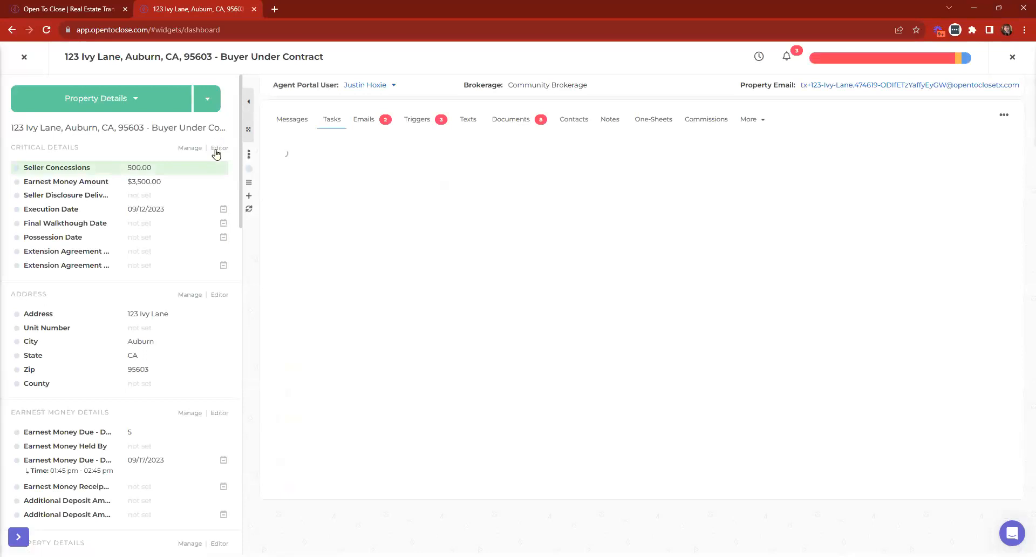
pyautogui.click(218, 148)
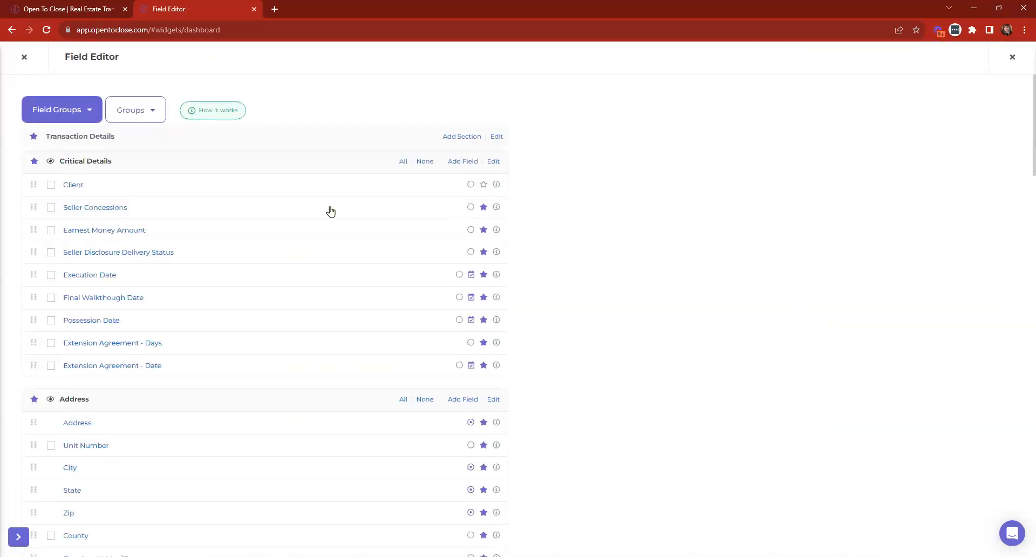
pyautogui.click(69, 186)
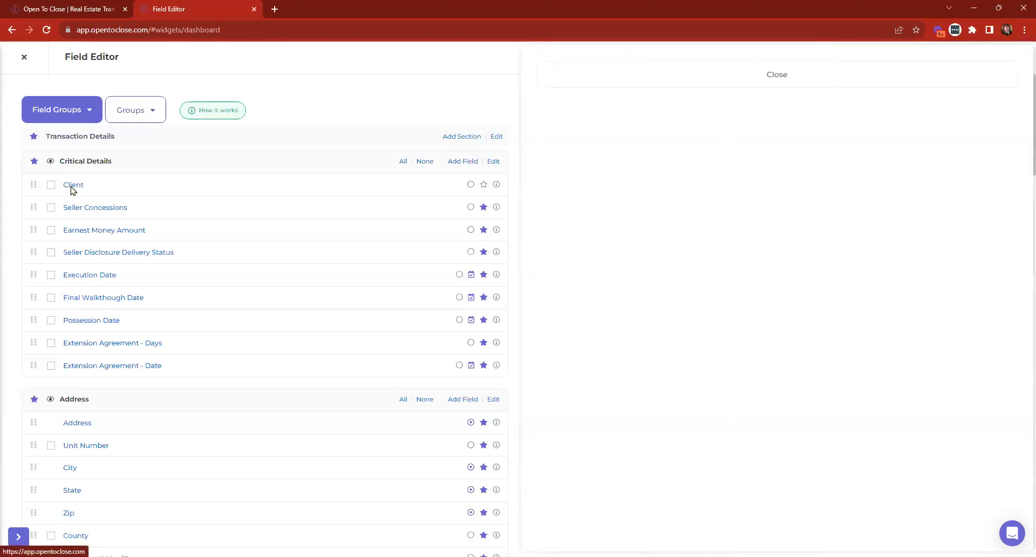
pyautogui.scroll(-4, 718, 187)
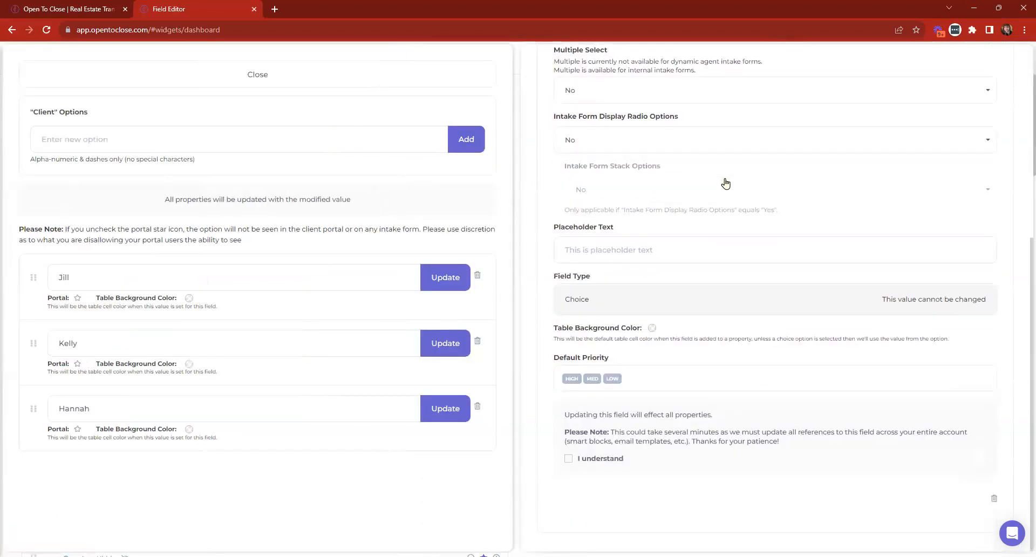
pyautogui.scroll(-2, 725, 183)
pyautogui.click(651, 327)
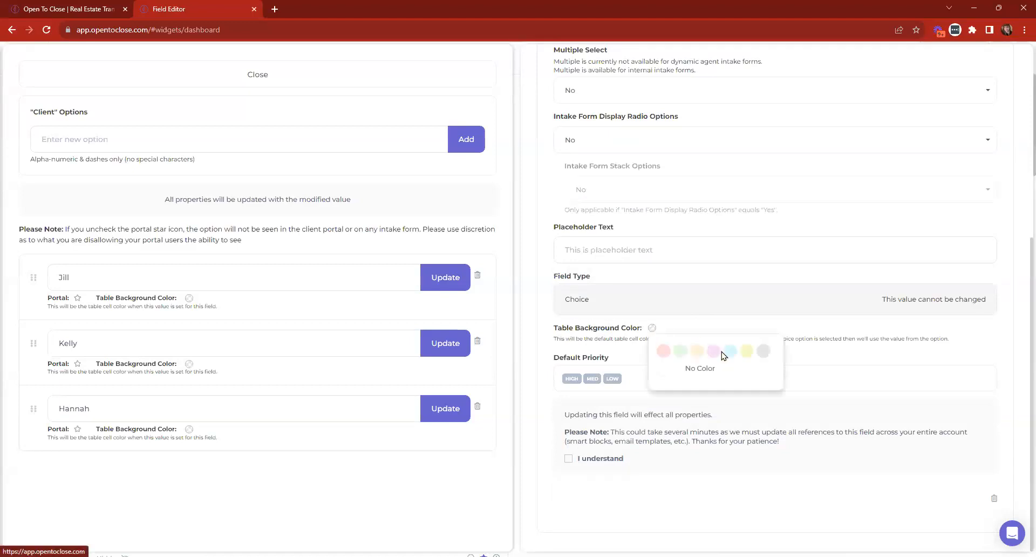
pyautogui.click(697, 352)
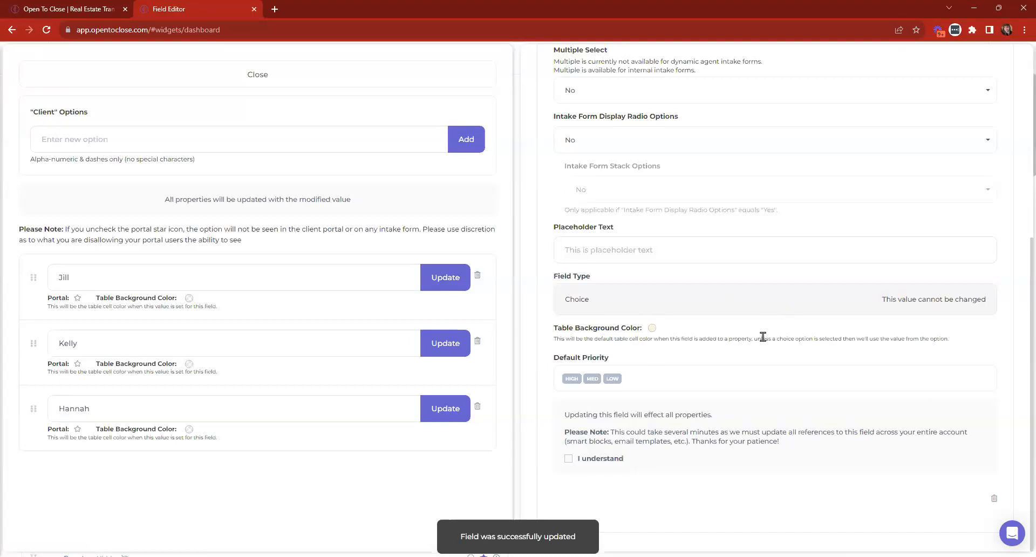
pyautogui.scroll(5, 763, 335)
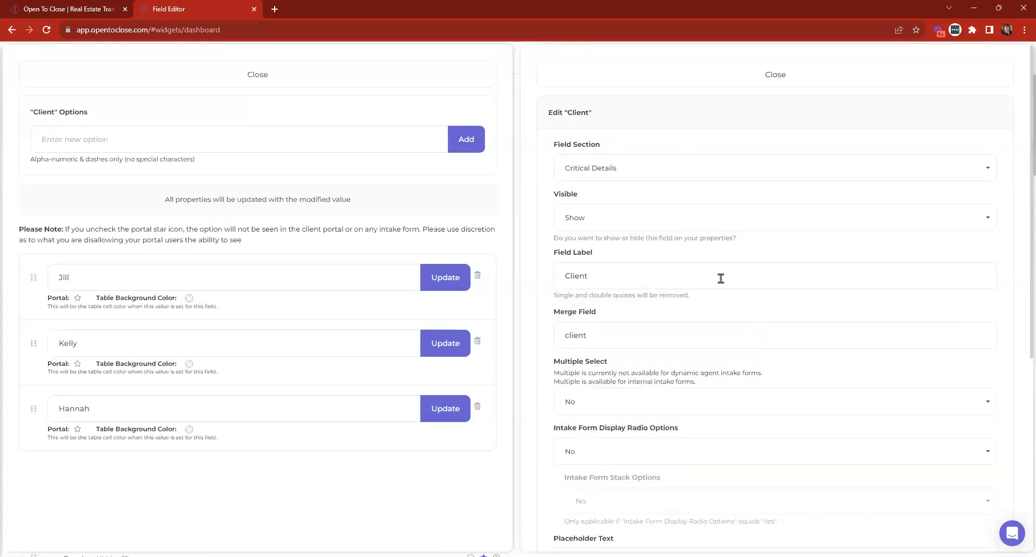
pyautogui.click(592, 74)
pyautogui.click(266, 76)
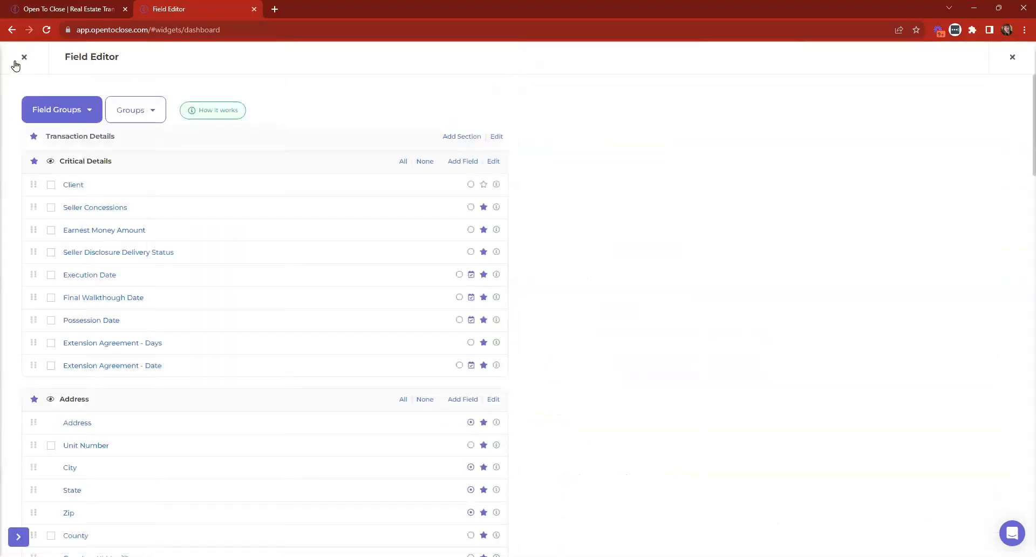
# Step: Reopen the first Buyer Under Contract property and include the Client field in its Critical Details
pyautogui.click(6, 174)
pyautogui.click(482, 132)
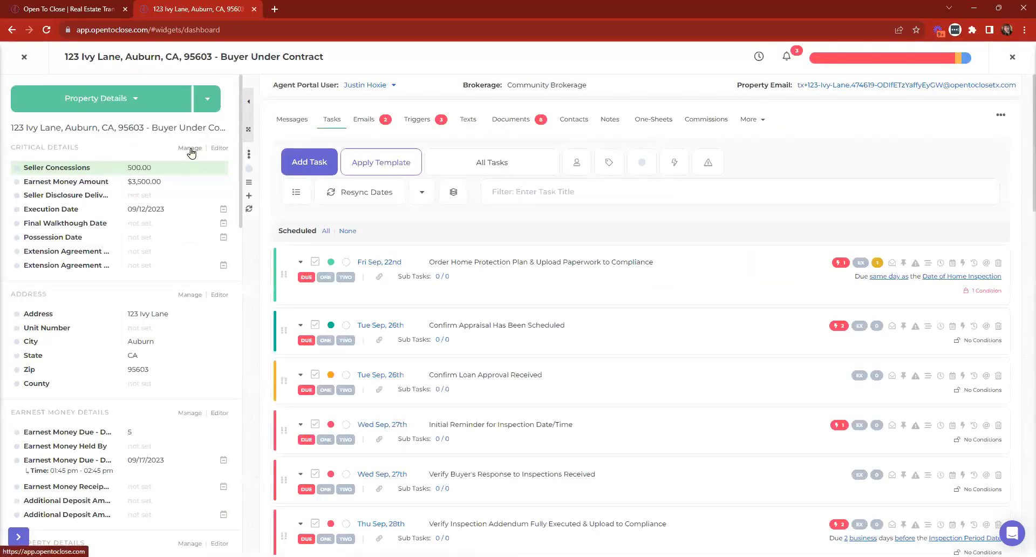
pyautogui.click(191, 149)
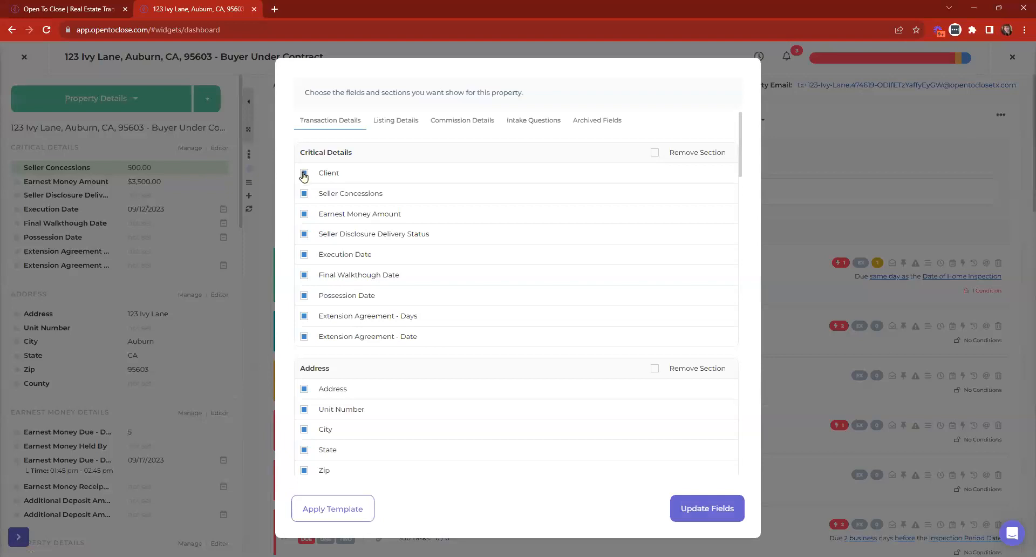
pyautogui.click(725, 513)
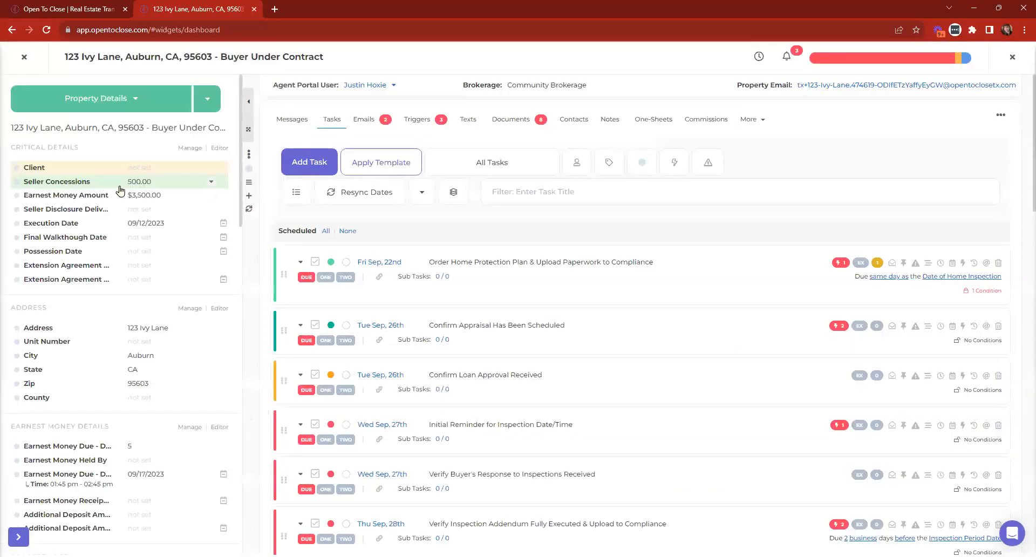
# Step: Set the property's Client value to the second name in the choices and save it
pyautogui.click(145, 172)
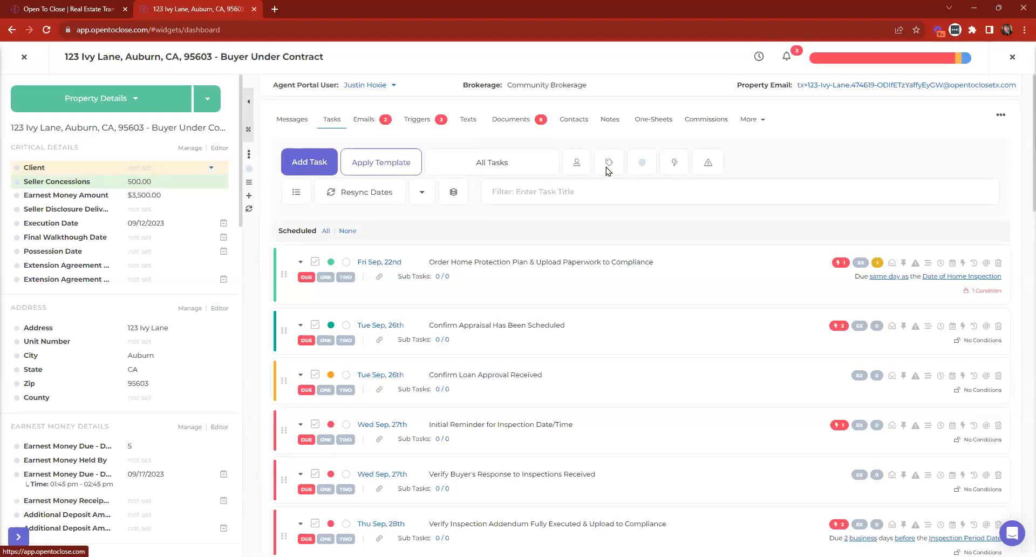
pyautogui.click(465, 108)
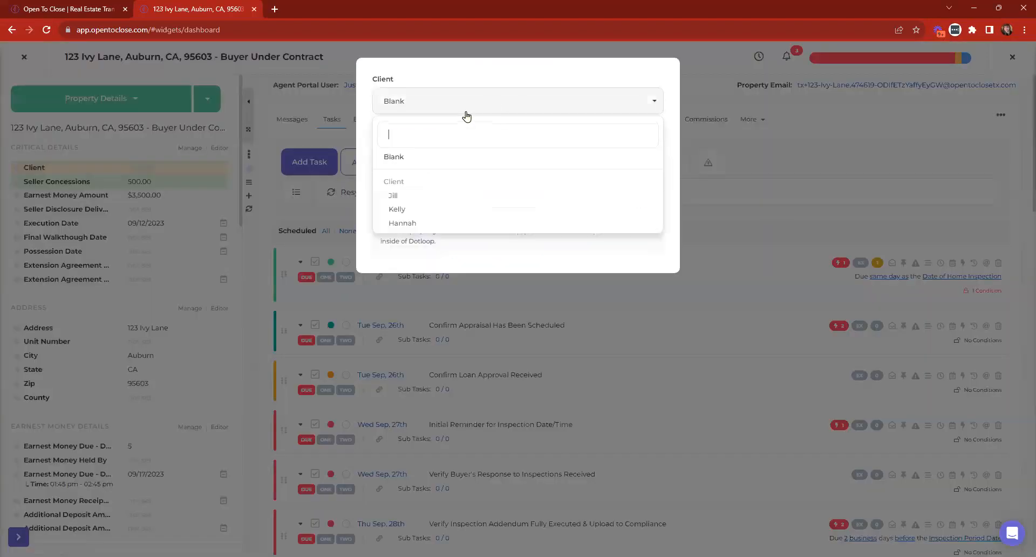
pyautogui.click(400, 210)
pyautogui.click(625, 200)
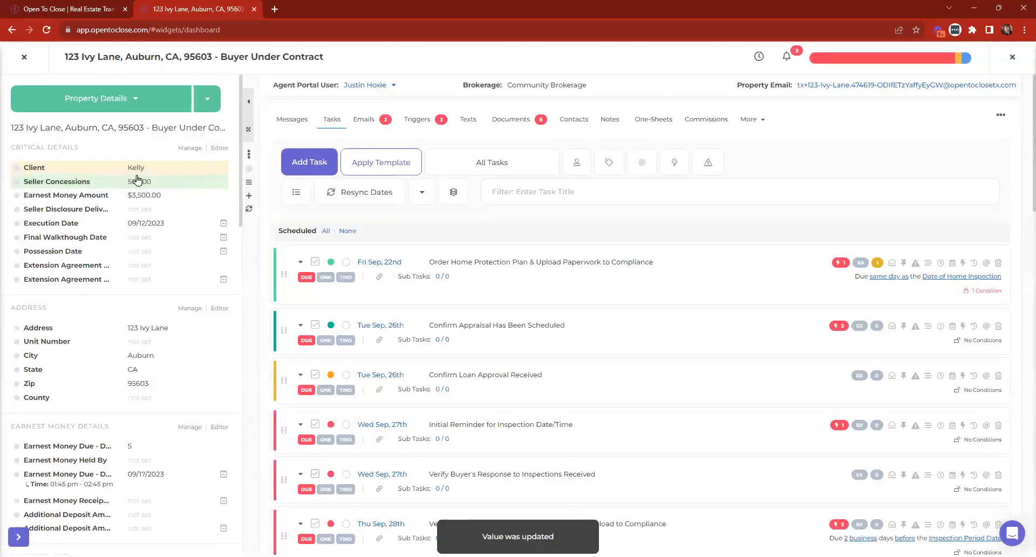
# Step: Reopen the Client field in the Field Editor and set the second option's table background color to light blue
pyautogui.click(225, 149)
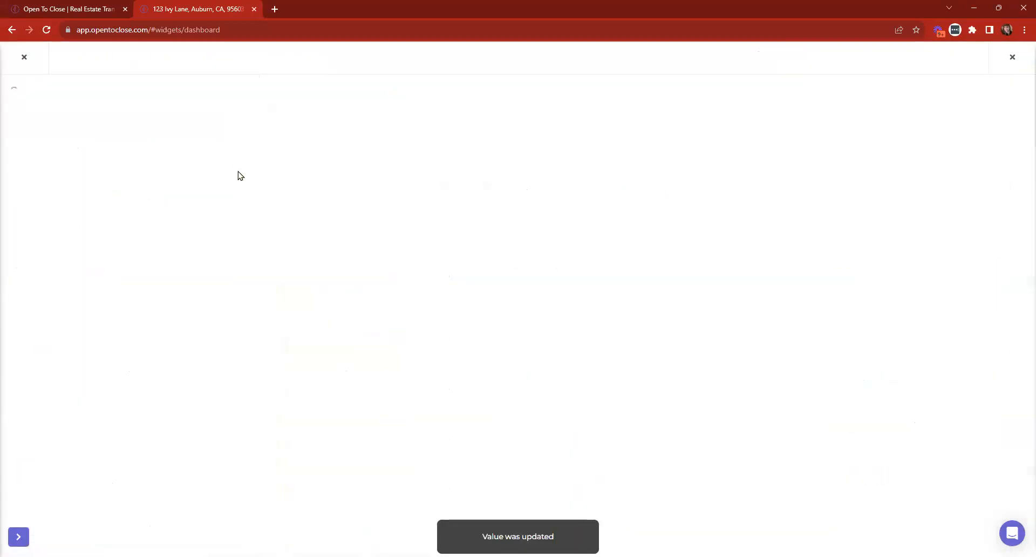
pyautogui.click(68, 186)
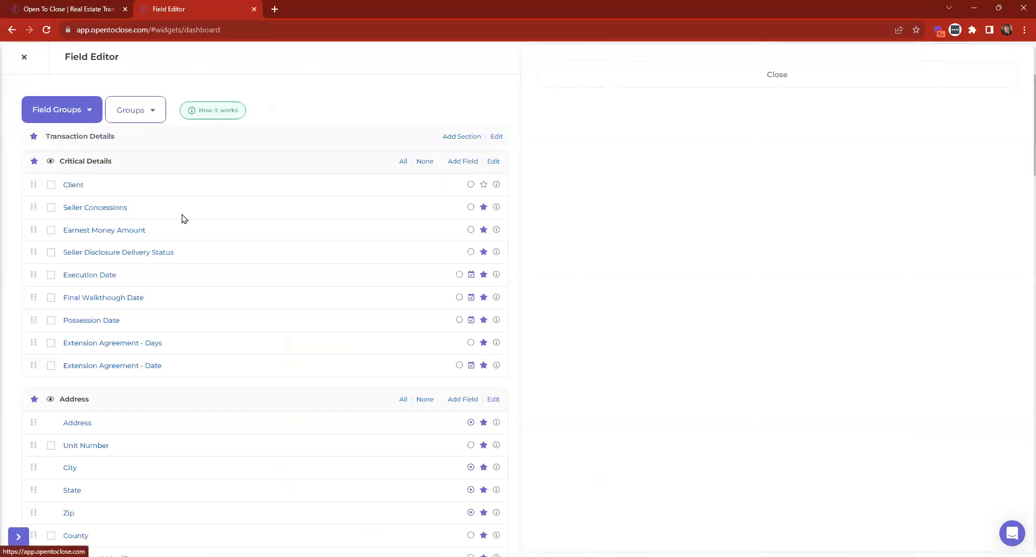
pyautogui.scroll(-2, 714, 471)
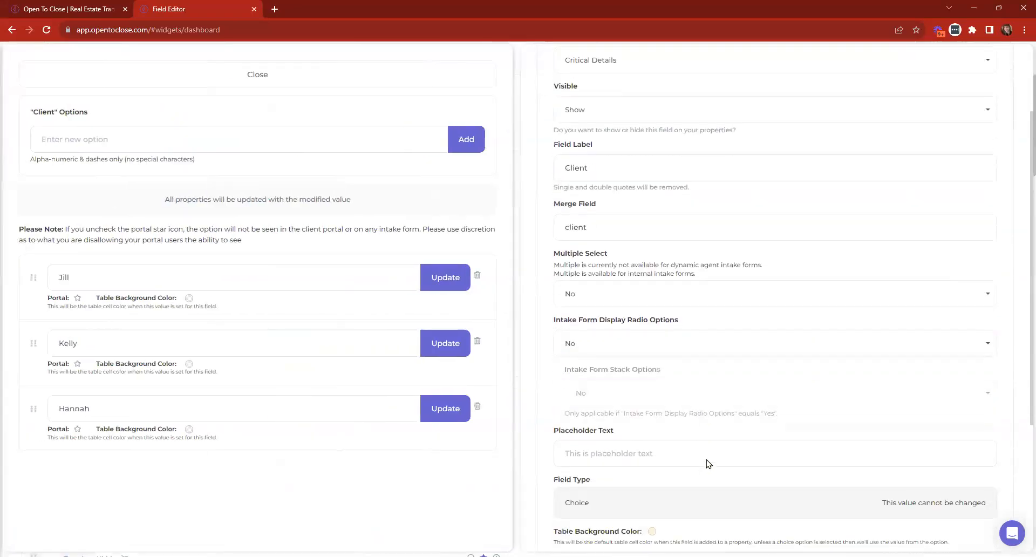
pyautogui.click(189, 364)
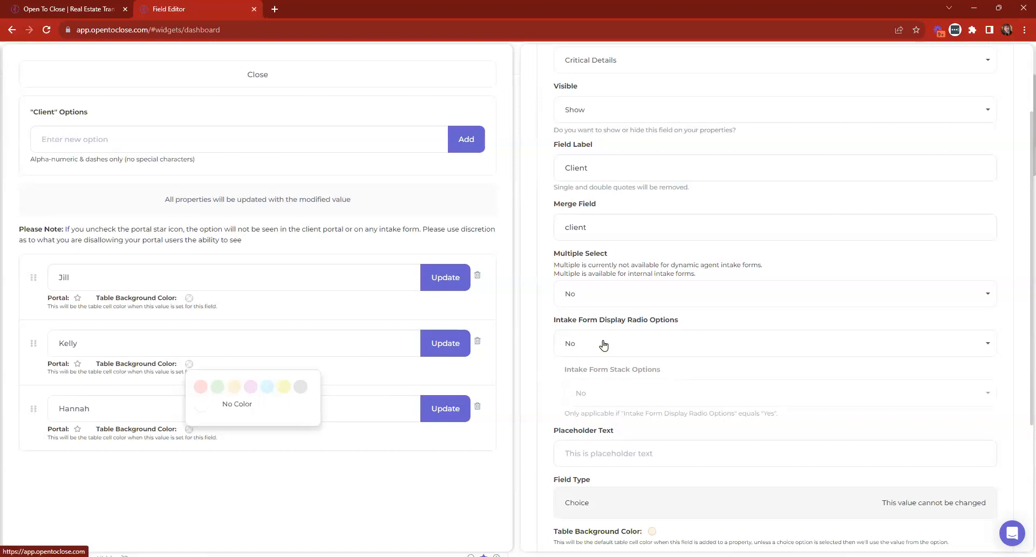
pyautogui.scroll(-3, 704, 304)
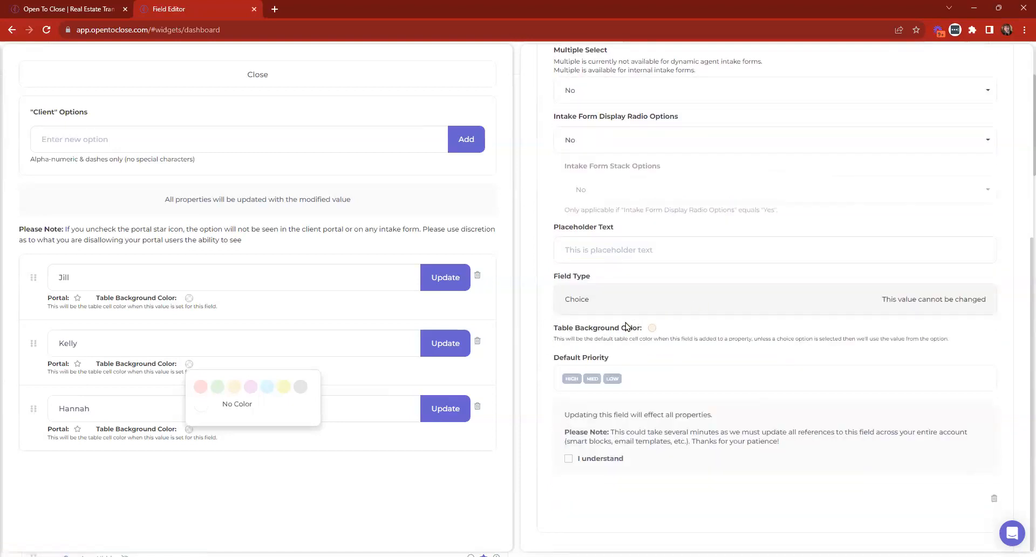
pyautogui.scroll(4, 651, 329)
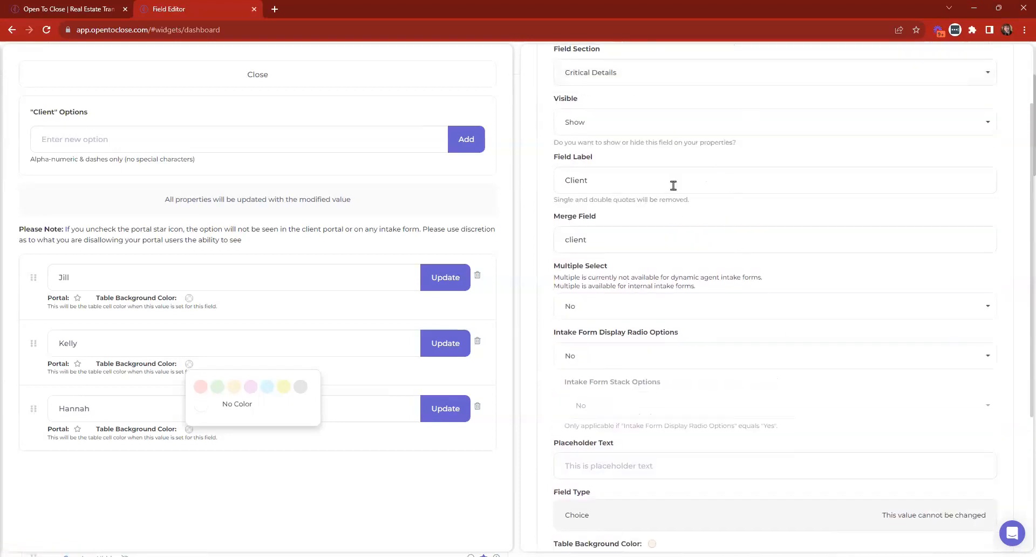
pyautogui.scroll(-4, 739, 379)
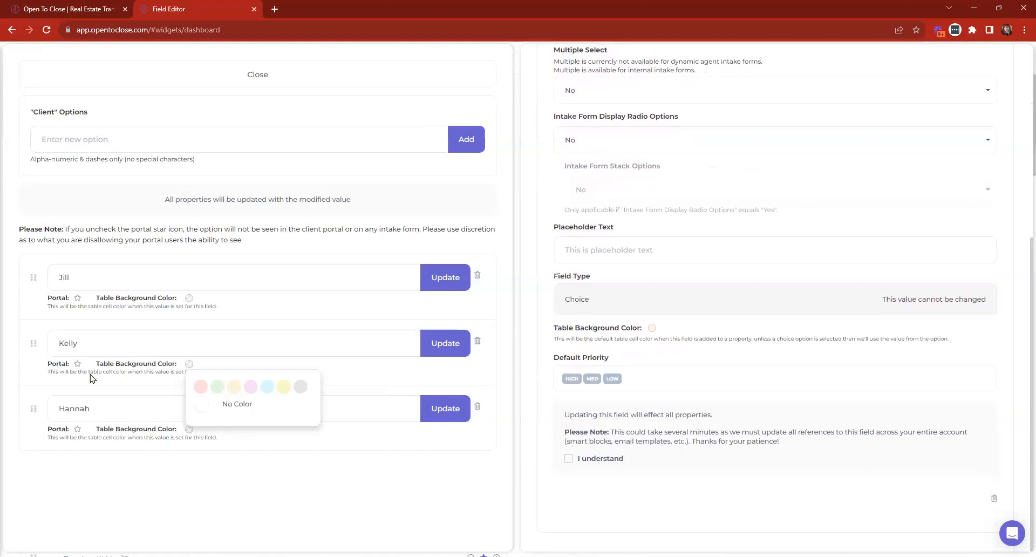
pyautogui.click(266, 387)
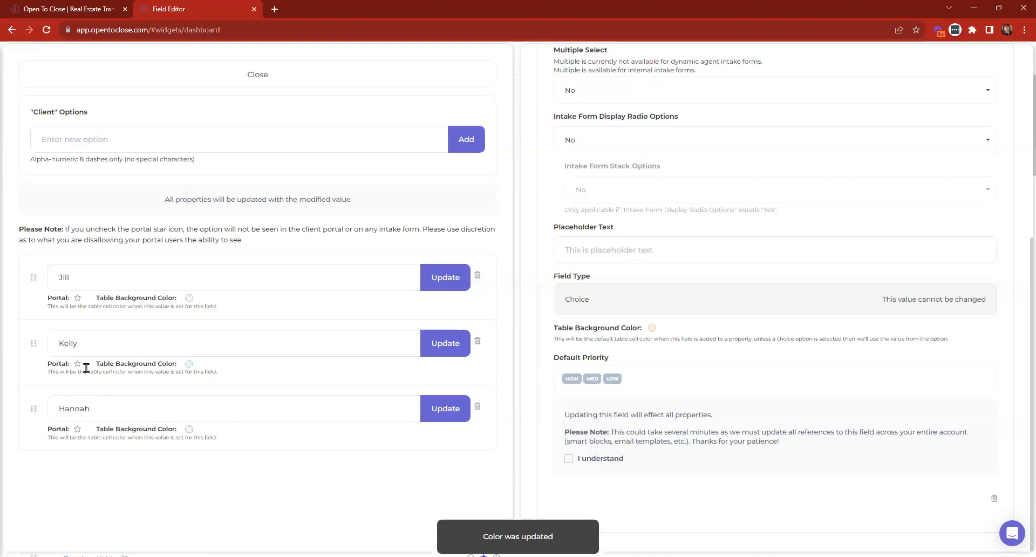
# Step: Set the table background color of the first Client option to light purple and the third to yellow, and update the options
pyautogui.click(189, 298)
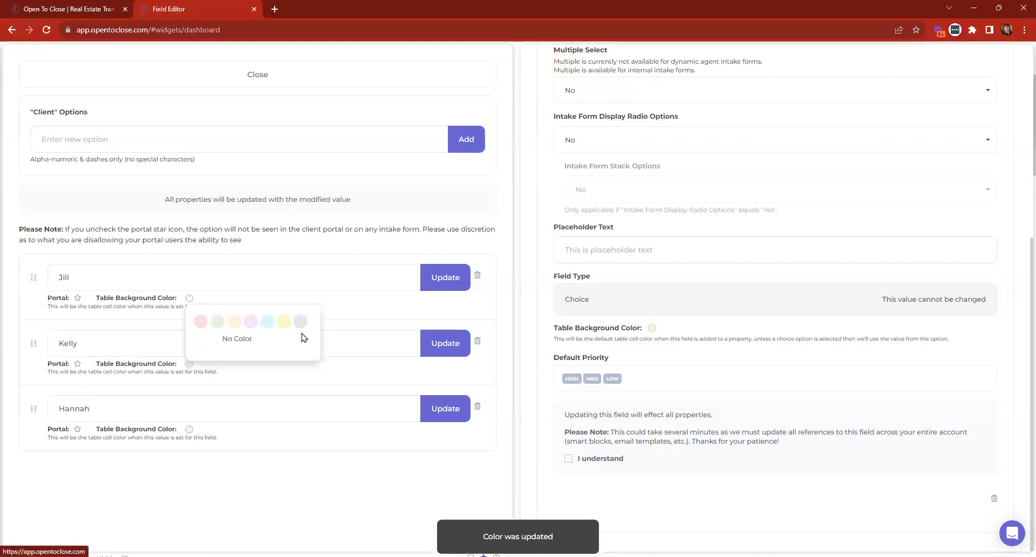
pyautogui.click(251, 324)
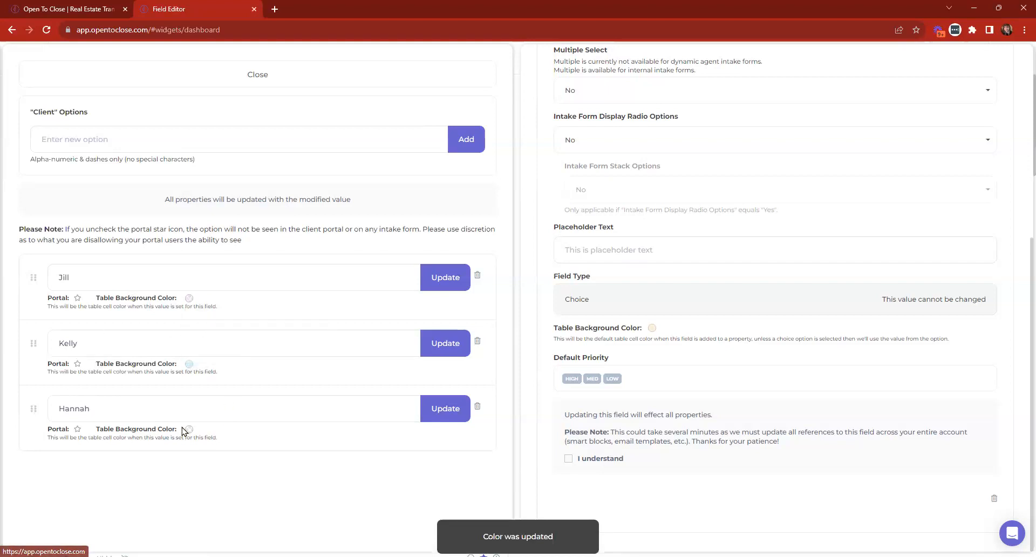
pyautogui.click(190, 430)
pyautogui.click(279, 457)
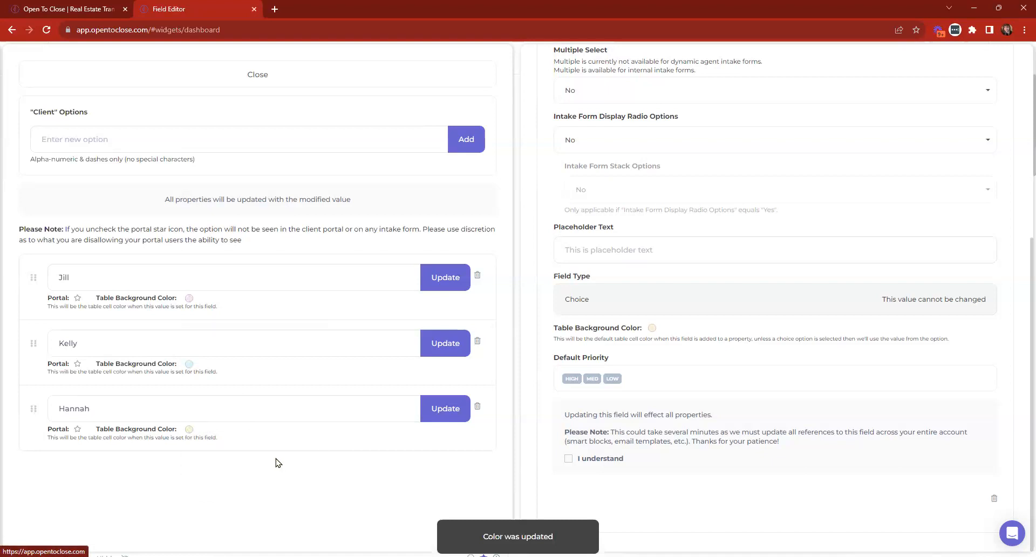
pyautogui.click(448, 284)
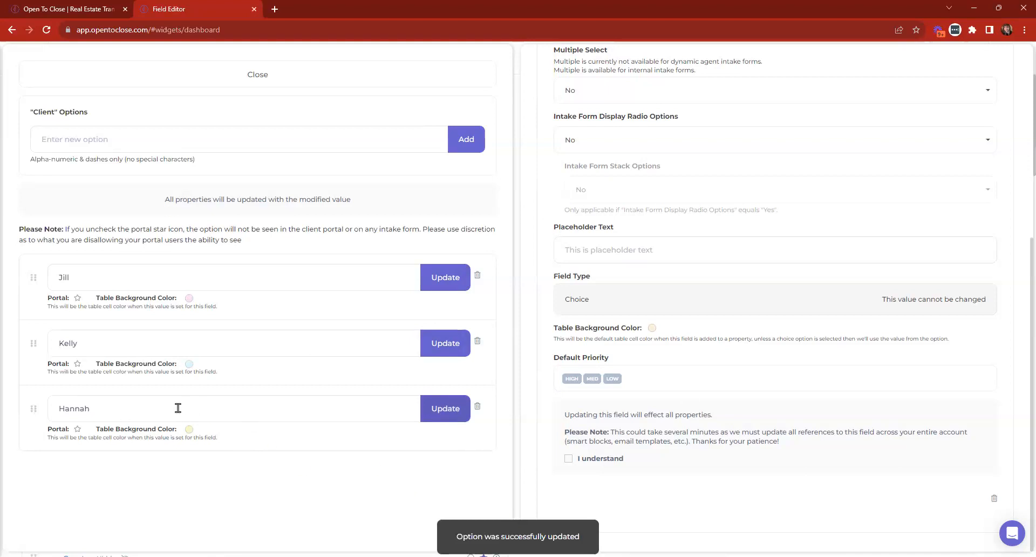
# Step: Try light green as the third Client option's table background color, and switch it back to yellow
pyautogui.click(189, 429)
pyautogui.click(226, 451)
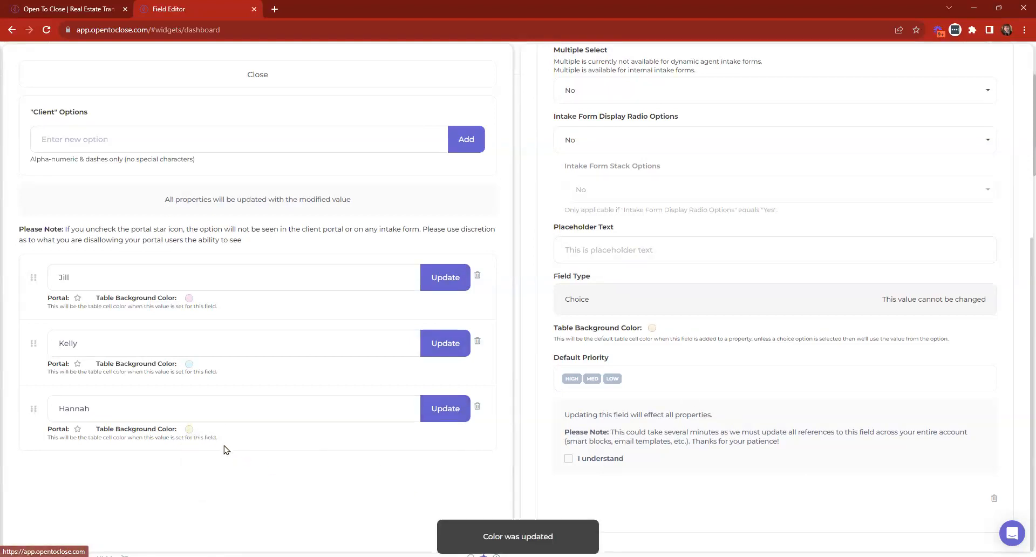
pyautogui.click(188, 429)
pyautogui.click(286, 458)
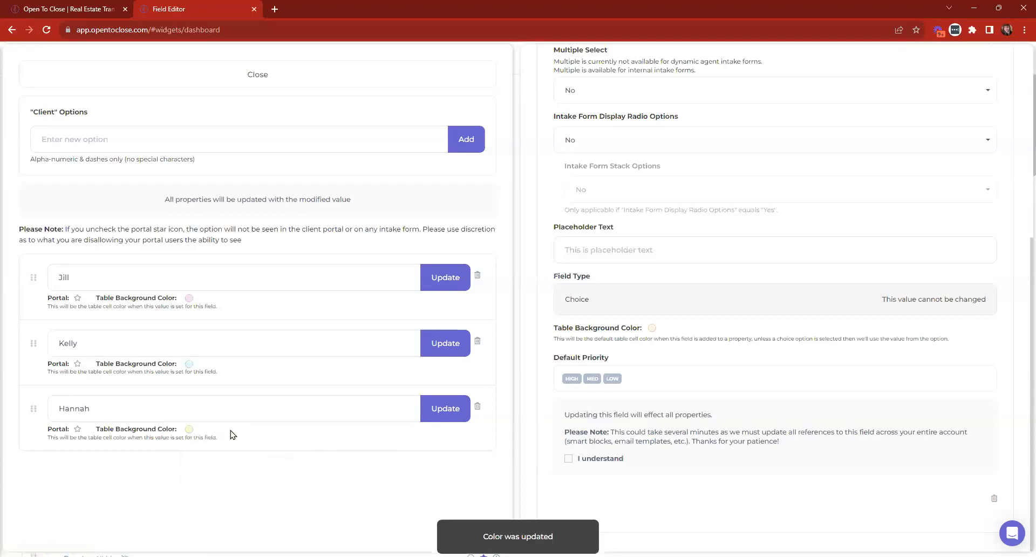
# Step: Acknowledge that the Client field change affects all properties, update the field, and close the Field Editor
pyautogui.click(568, 459)
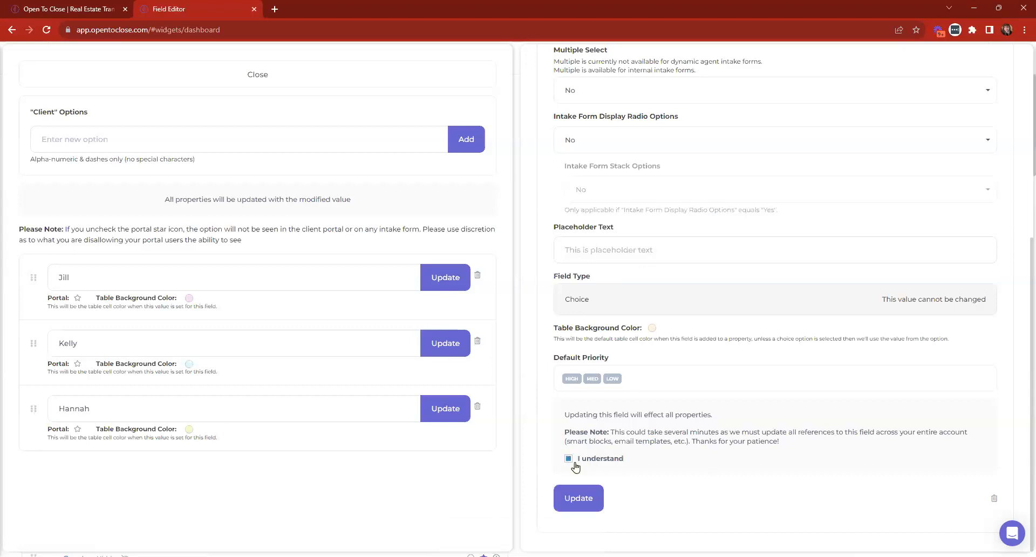
pyautogui.click(577, 499)
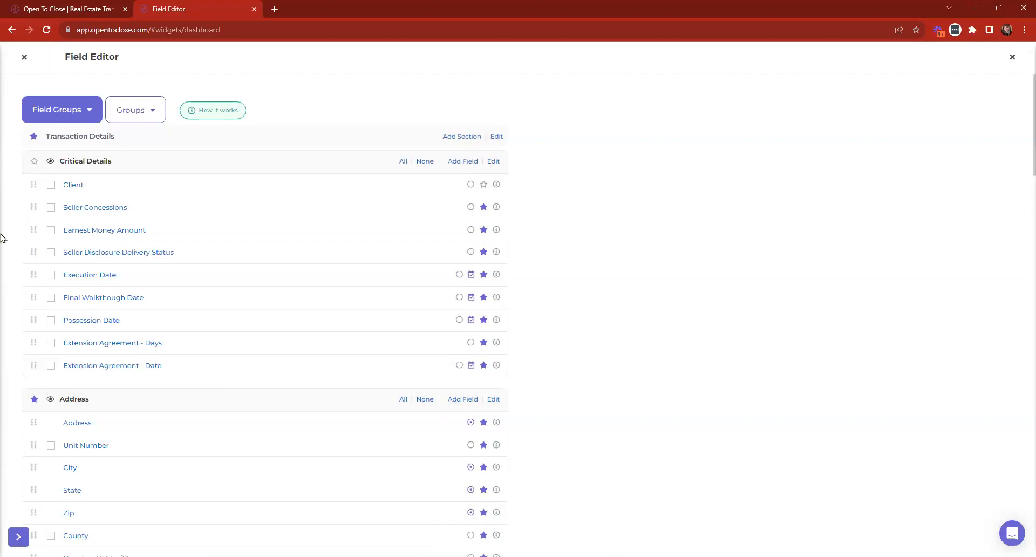
pyautogui.click(22, 61)
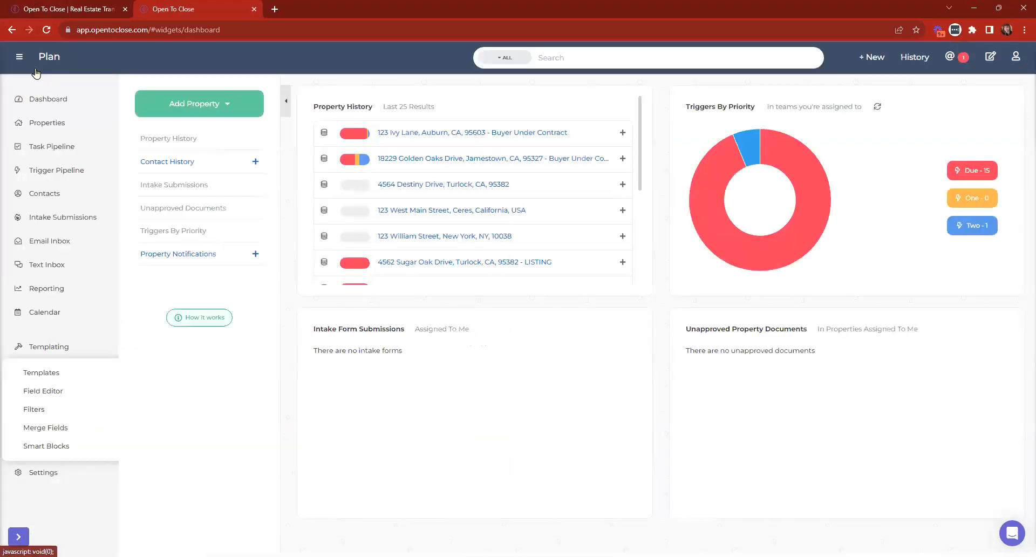
# Step: Open the first property in the Property History and set its Client field to the third option
pyautogui.click(429, 136)
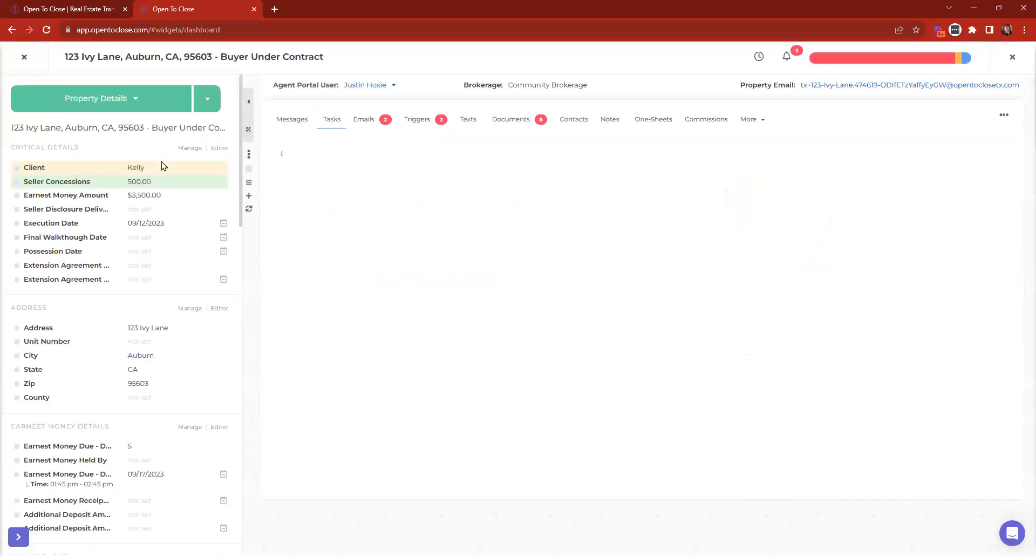
pyautogui.click(138, 168)
pyautogui.click(446, 102)
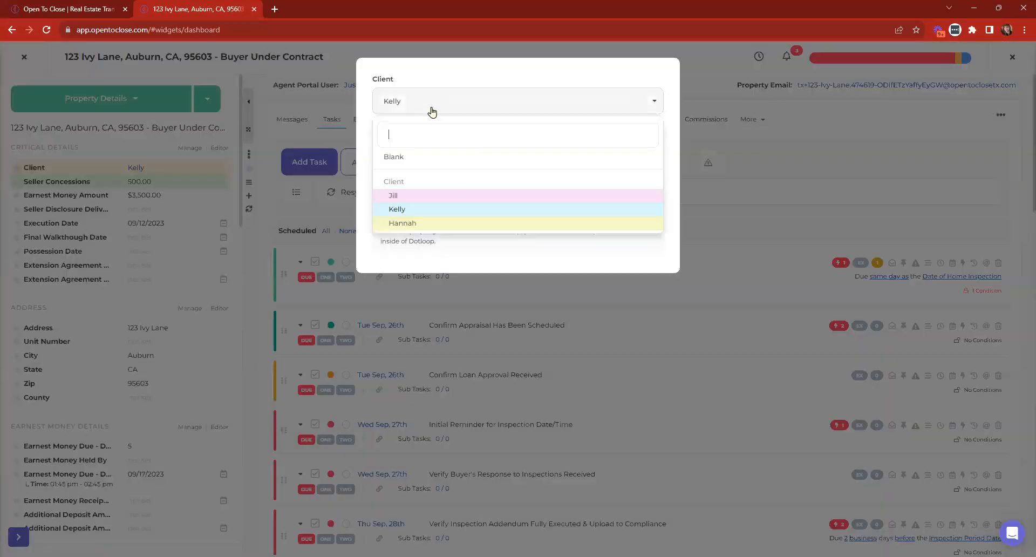
pyautogui.click(403, 223)
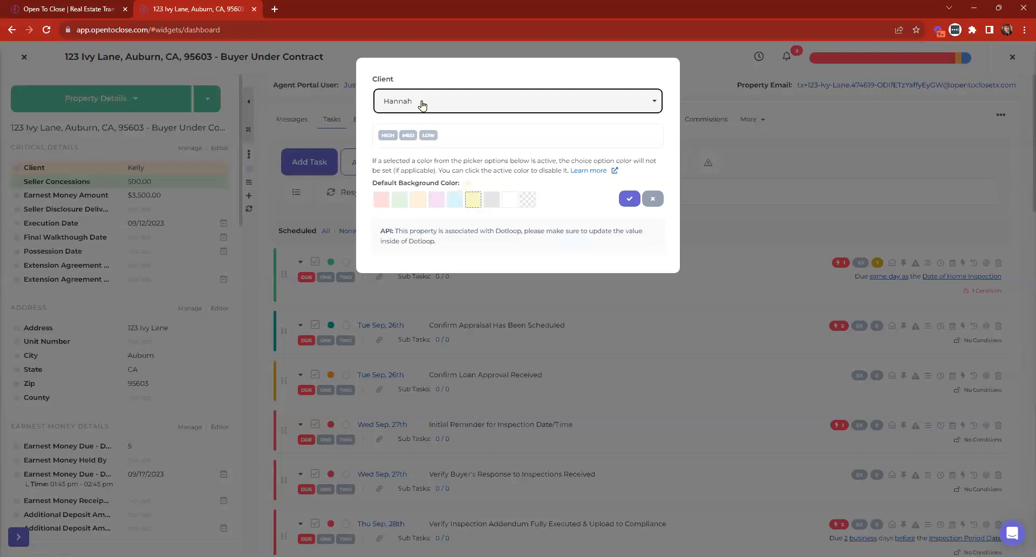
pyautogui.click(421, 104)
pyautogui.click(432, 101)
pyautogui.click(629, 198)
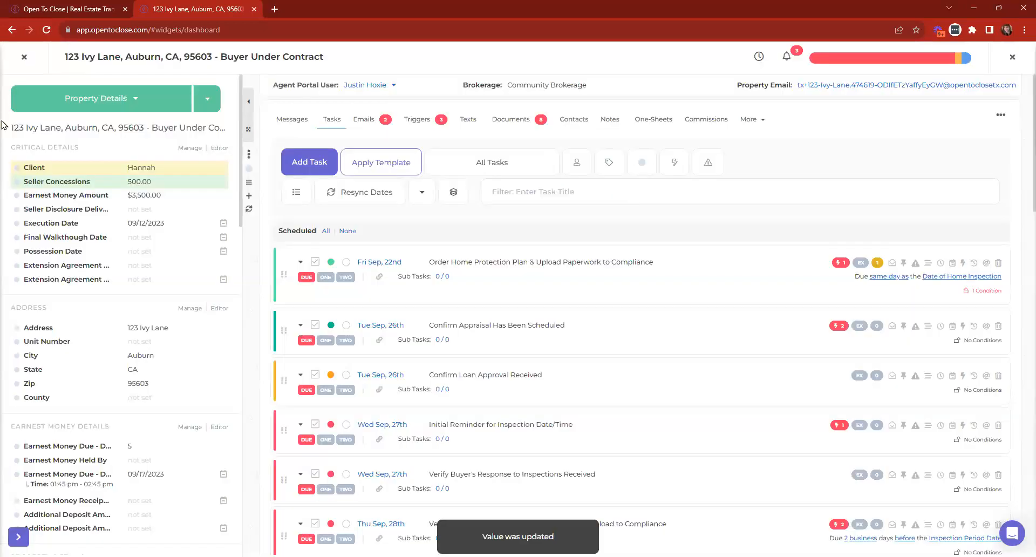
# Step: Set the property's Client field to the second option and save it
pyautogui.click(141, 168)
pyautogui.click(437, 99)
pyautogui.click(397, 213)
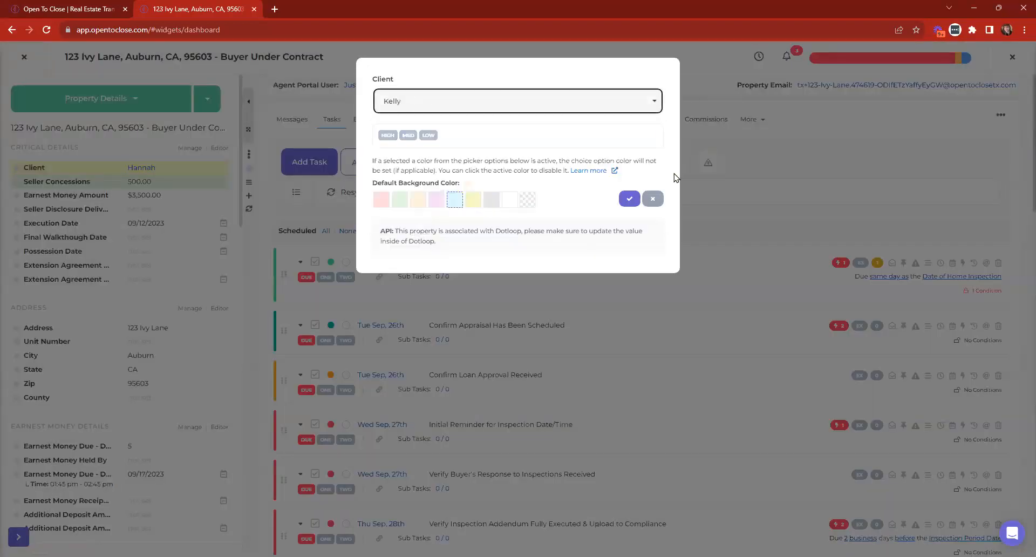
pyautogui.click(629, 199)
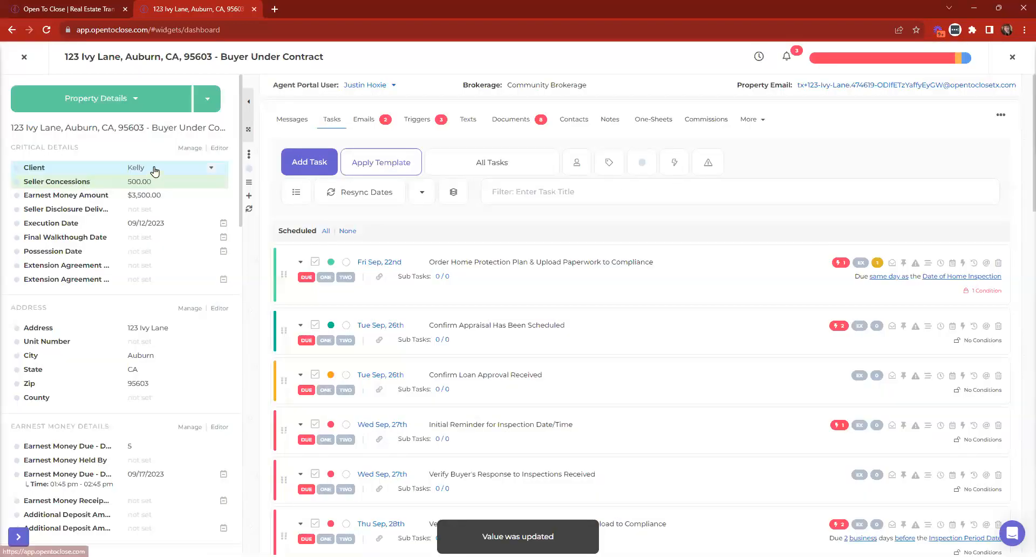
# Step: Apply the first option to the property's Client field, and replace it with Blank
pyautogui.click(154, 170)
pyautogui.click(426, 101)
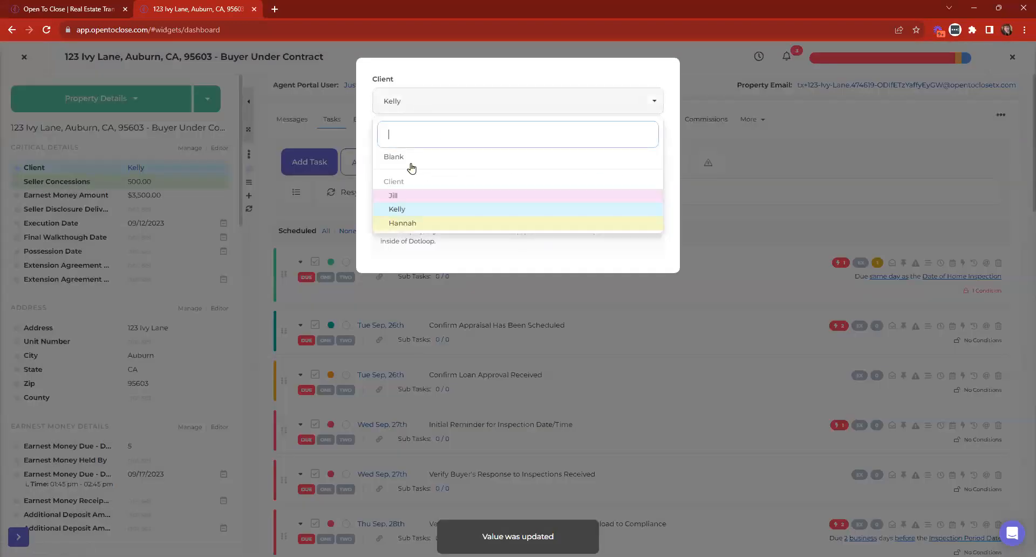
pyautogui.click(396, 197)
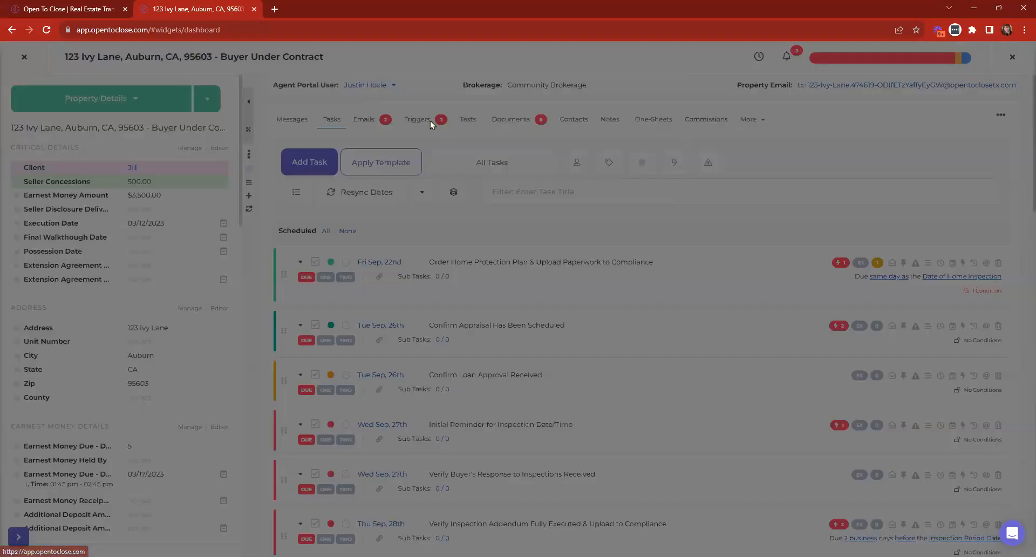
pyautogui.click(416, 105)
pyautogui.click(396, 162)
pyautogui.click(630, 199)
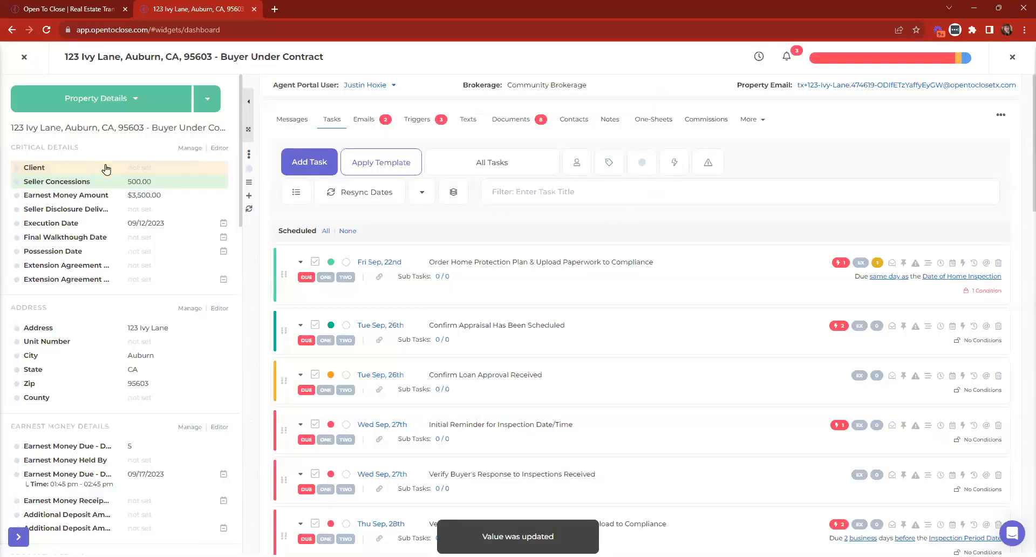
# Step: Open the Field Editor from the property's Critical Details section and display the Intake Questions field group
pyautogui.click(219, 149)
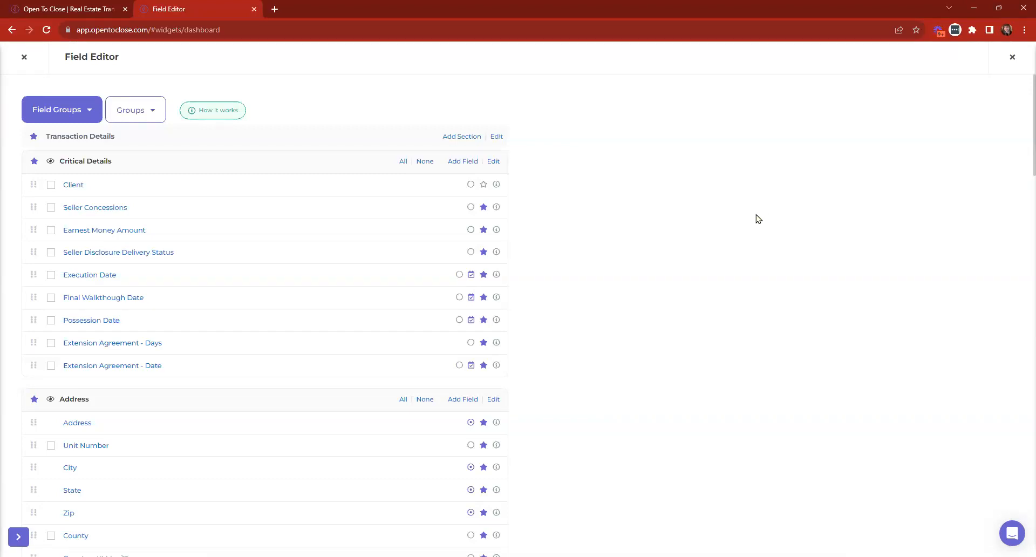
pyautogui.click(65, 111)
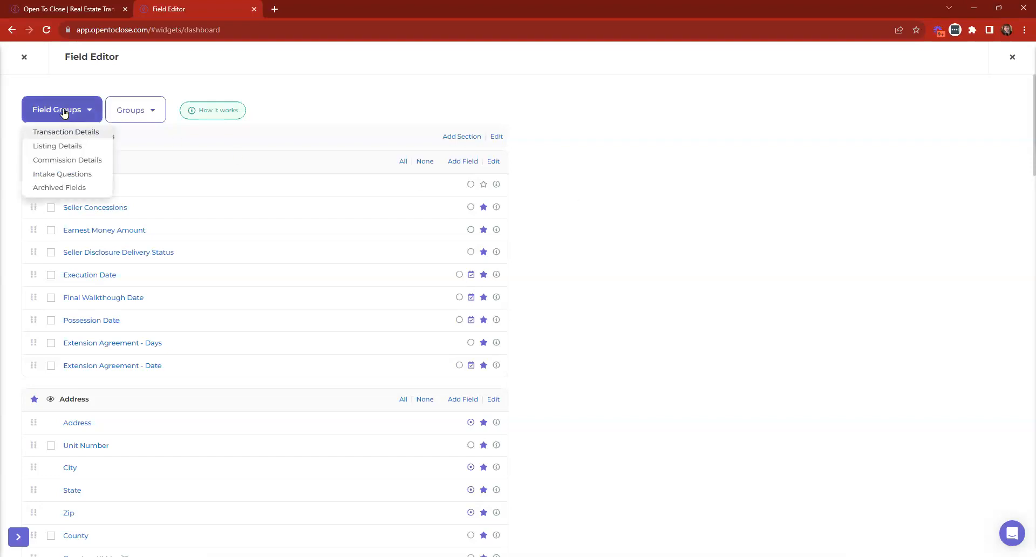
pyautogui.click(63, 178)
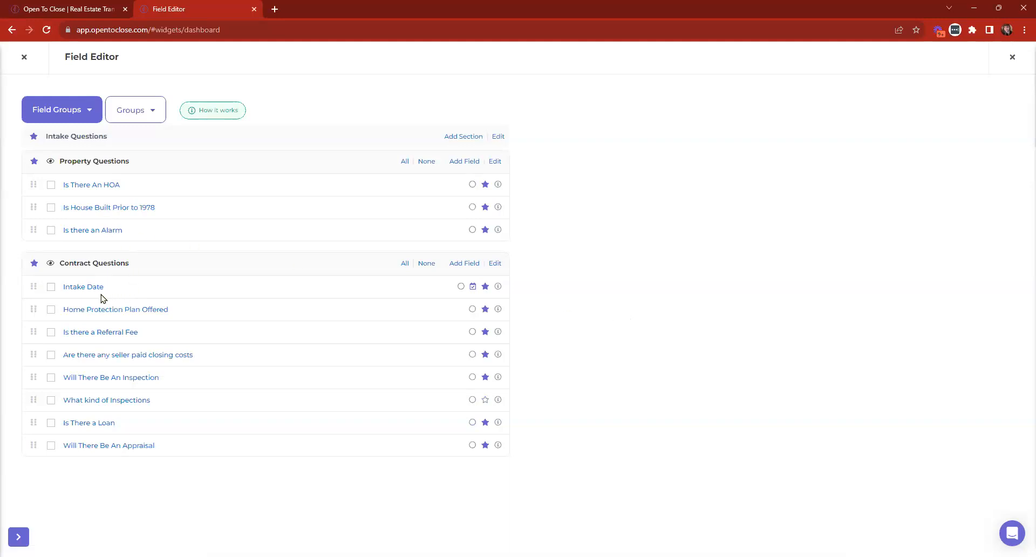
# Step: Set the default table background color of the "Will There Be An Inspection" field to light red
pyautogui.click(109, 377)
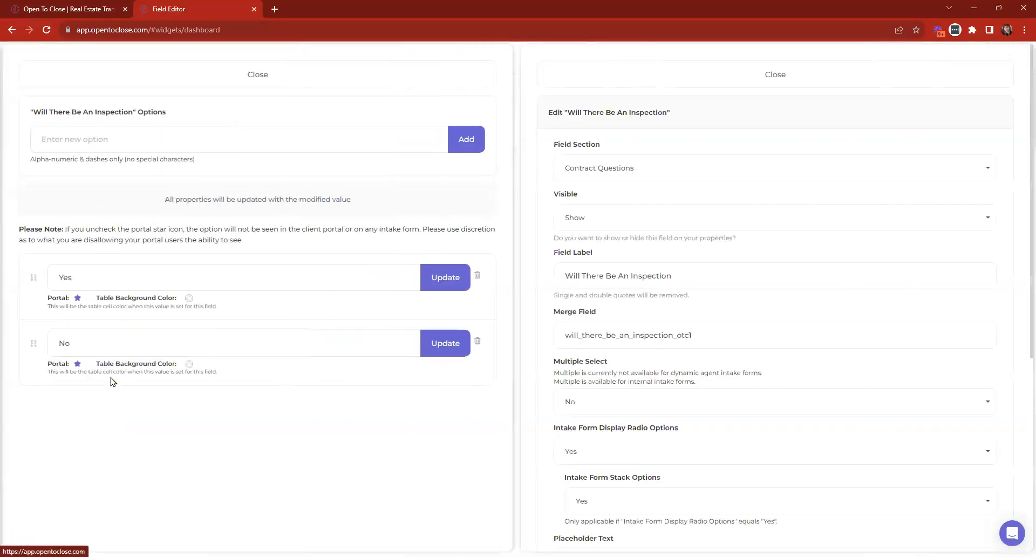
pyautogui.scroll(-5, 655, 377)
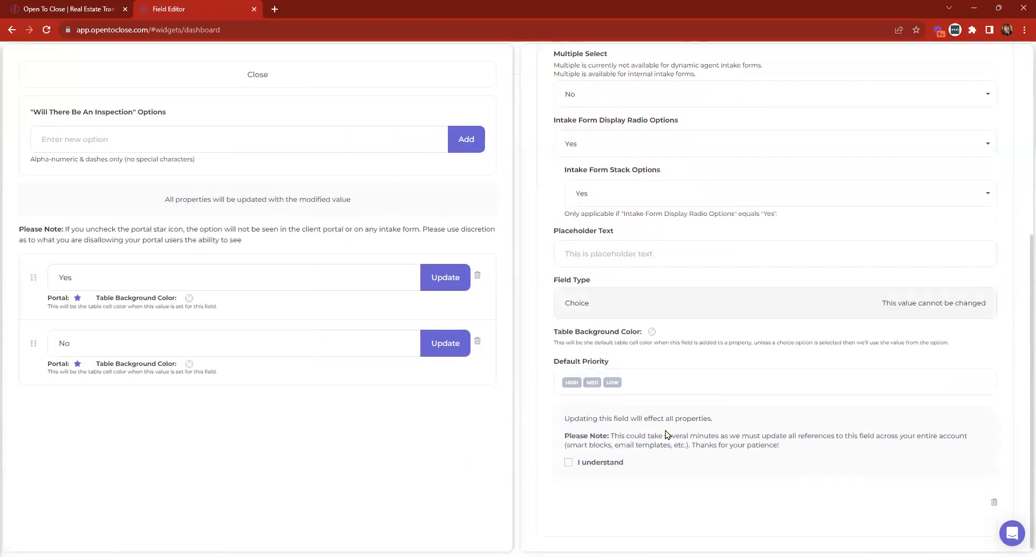
pyautogui.click(652, 328)
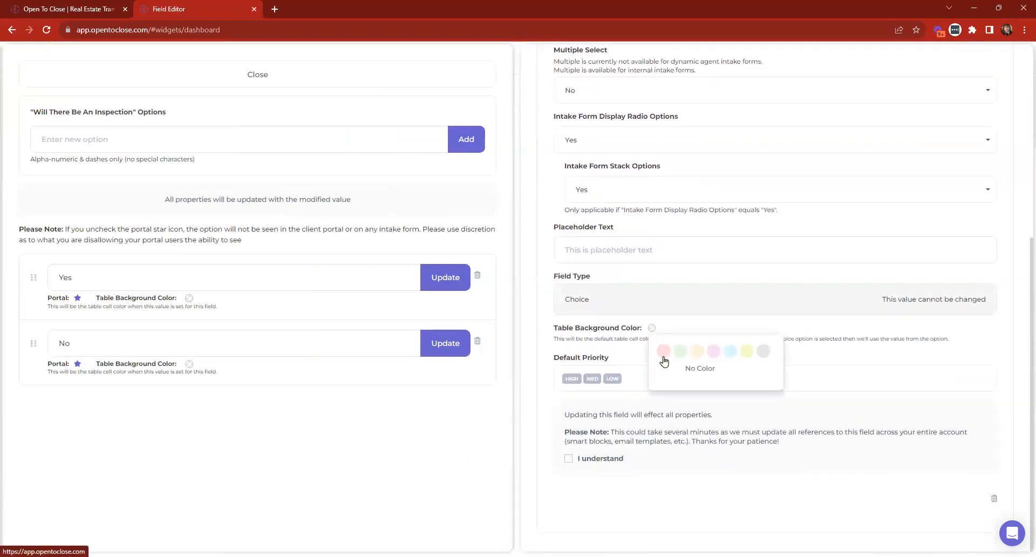
pyautogui.click(664, 353)
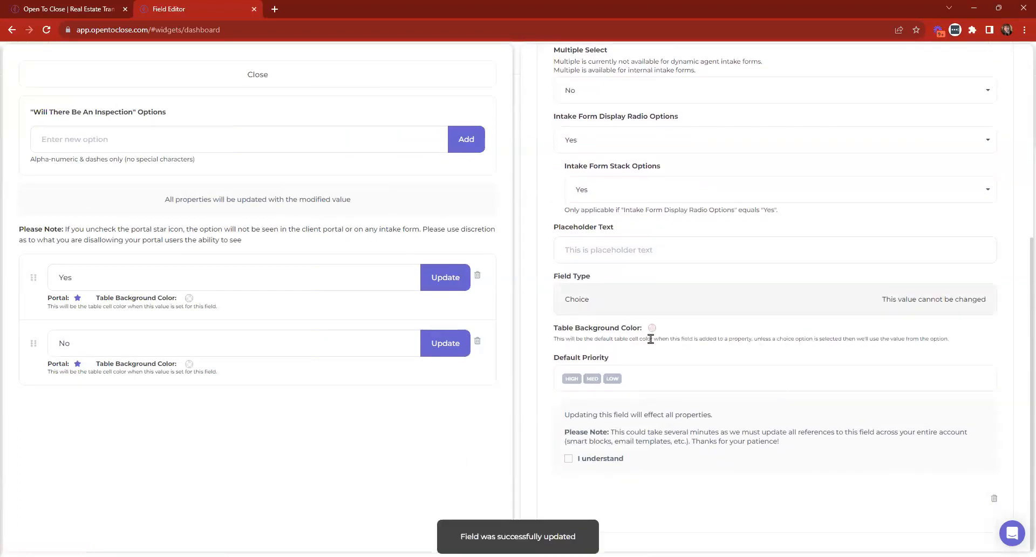
# Step: Set the table background color of the inspection field's Yes option to light green and close the field's settings
pyautogui.click(190, 300)
pyautogui.click(218, 325)
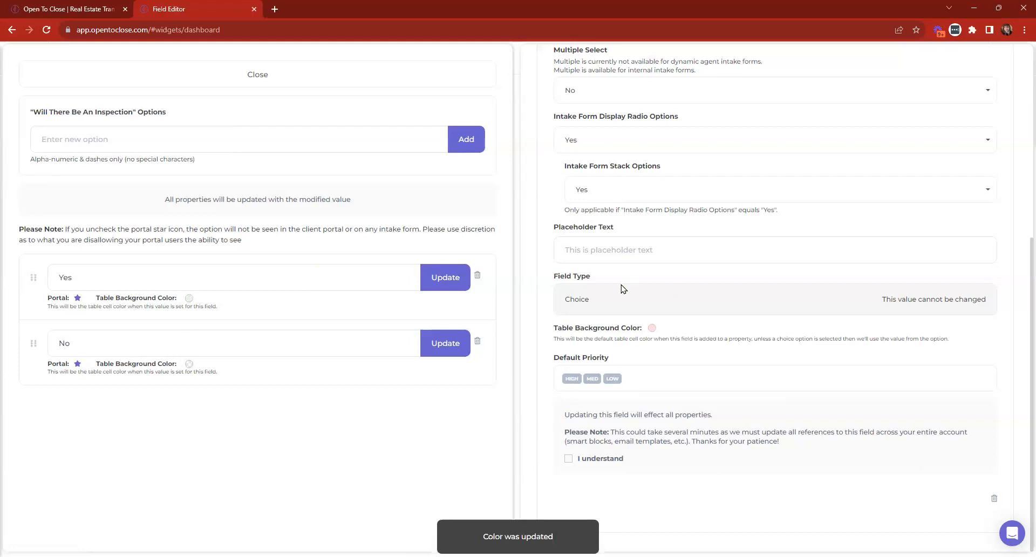
pyautogui.scroll(4, 669, 329)
pyautogui.scroll(-3, 653, 200)
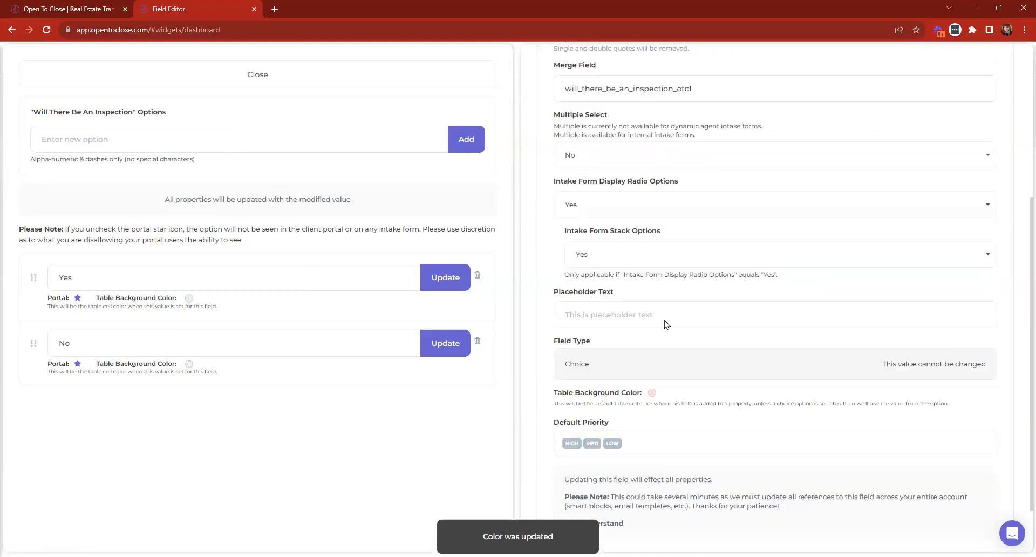
pyautogui.scroll(-1, 664, 323)
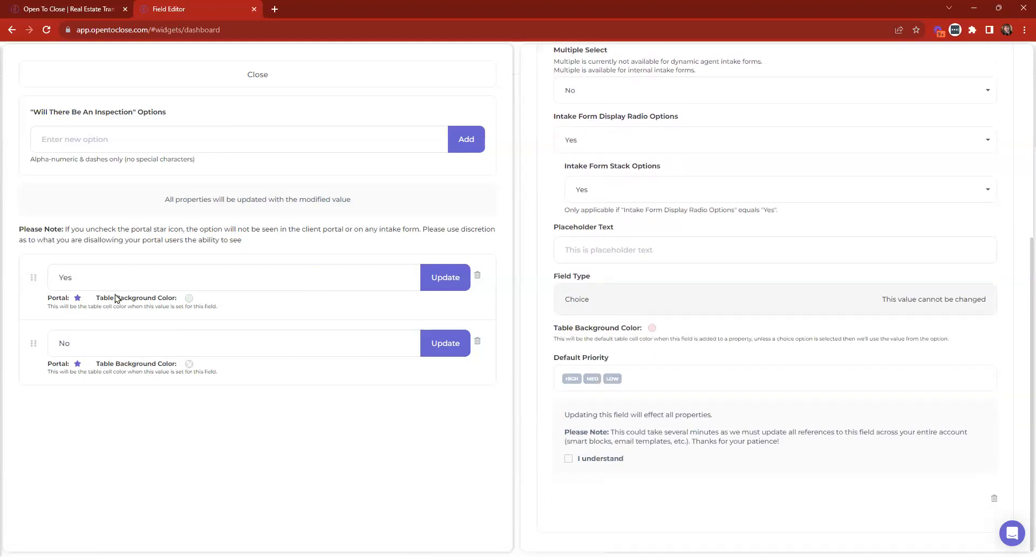
pyautogui.scroll(6, 560, 313)
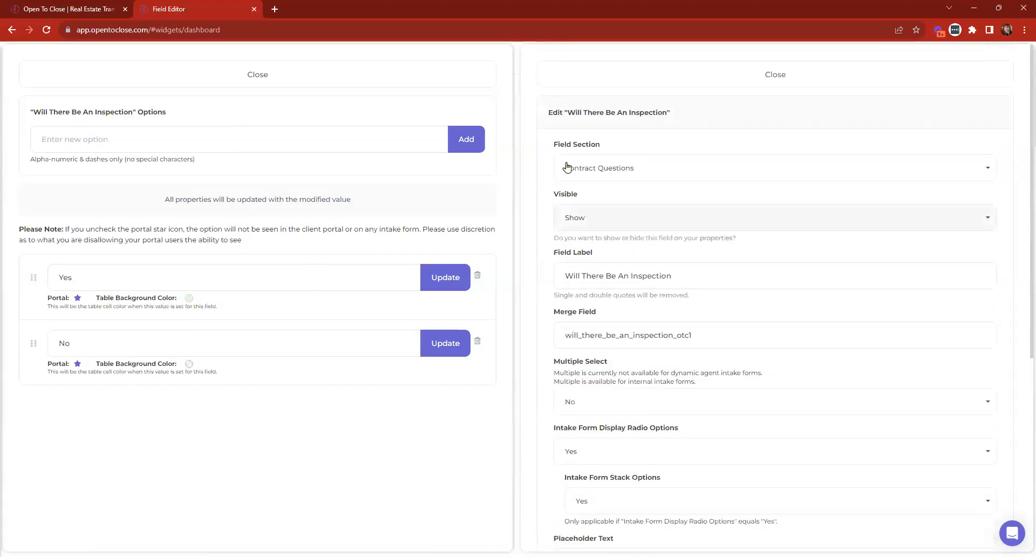
pyautogui.click(474, 79)
pyautogui.click(556, 79)
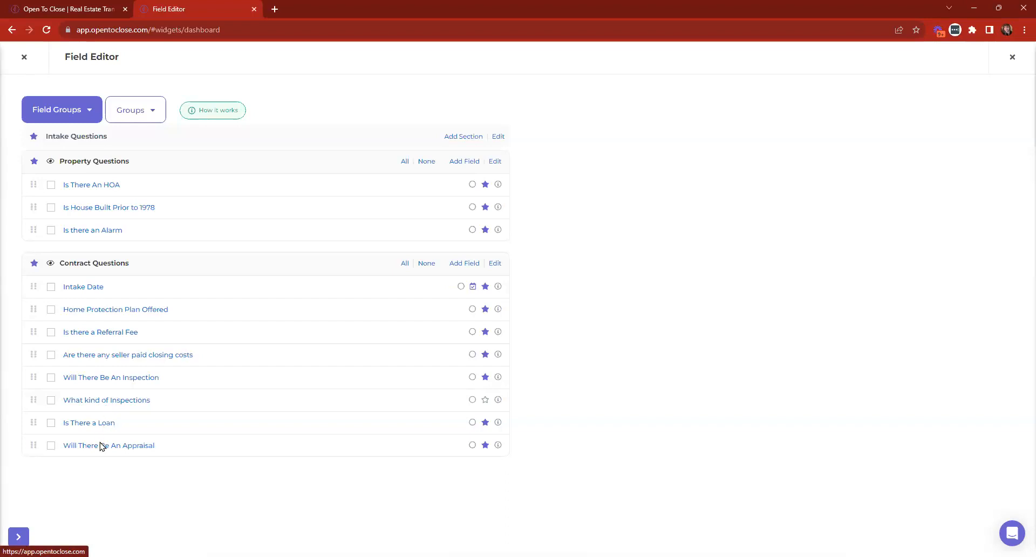
# Step: Set the default table background color of the "Is There An HOA" field to light red
pyautogui.click(77, 185)
pyautogui.scroll(-3, 650, 368)
pyautogui.scroll(-3, 650, 368)
pyautogui.click(651, 327)
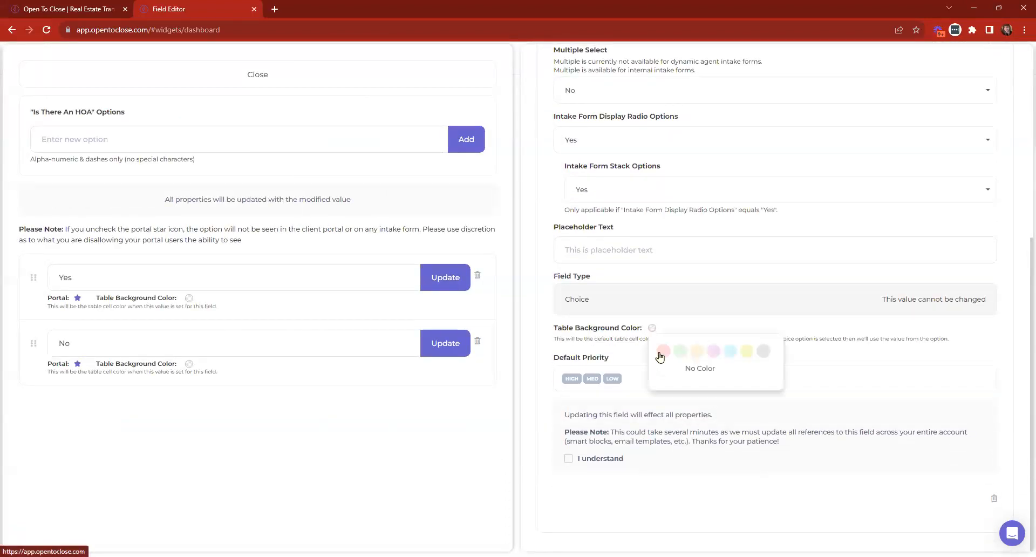
pyautogui.click(658, 353)
# Step: Set the HOA field's Yes option to a light green table background and close the Field Editor
pyautogui.click(189, 298)
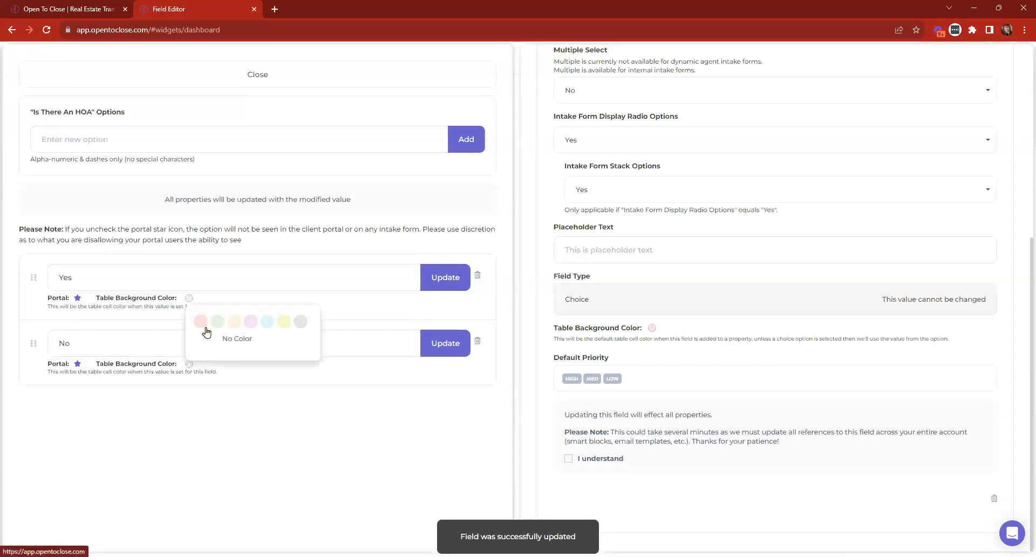
pyautogui.click(217, 323)
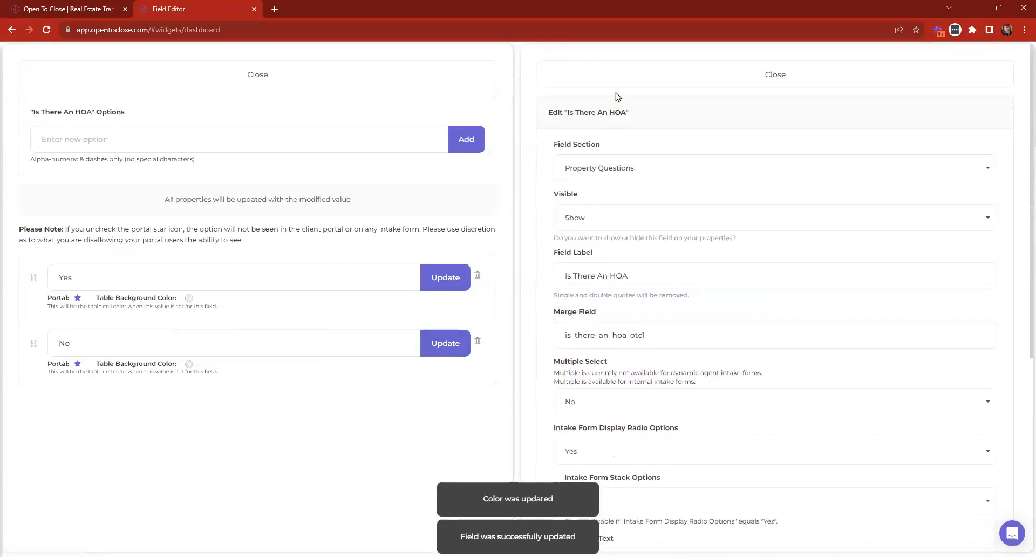
pyautogui.click(354, 73)
pyautogui.click(24, 58)
# Step: Return to the property and show its Intake Questions in an expanded details view
pyautogui.click(412, 154)
pyautogui.click(88, 104)
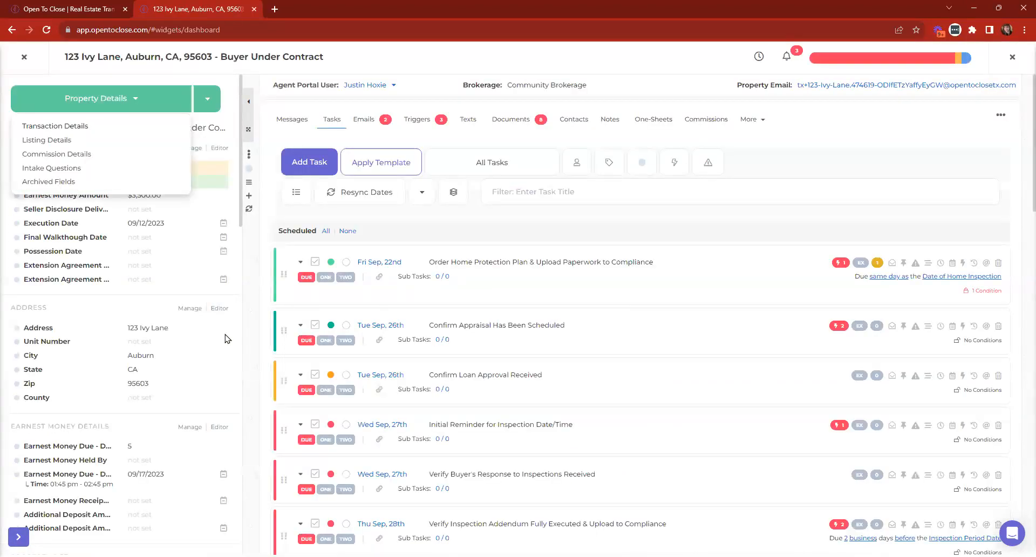
pyautogui.click(51, 167)
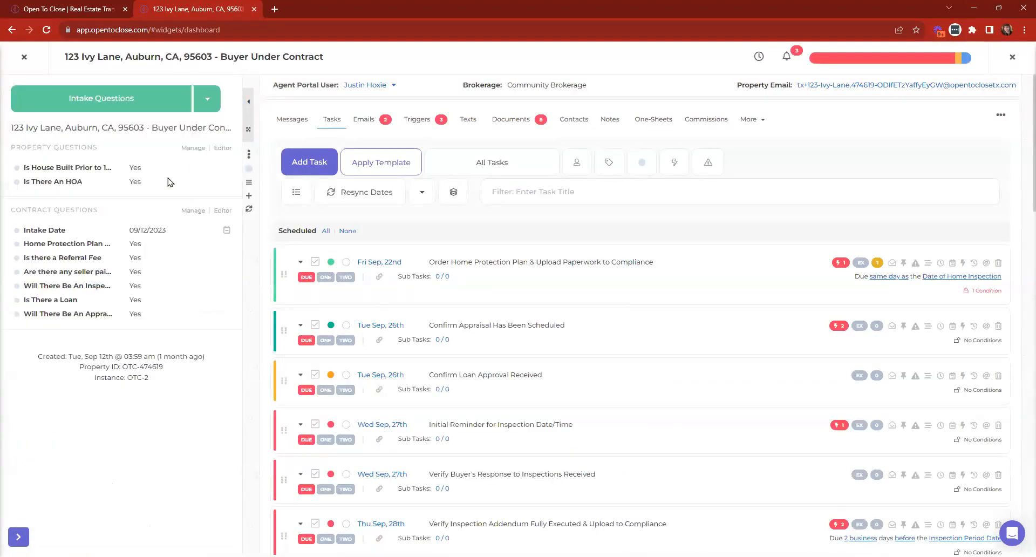
pyautogui.click(249, 130)
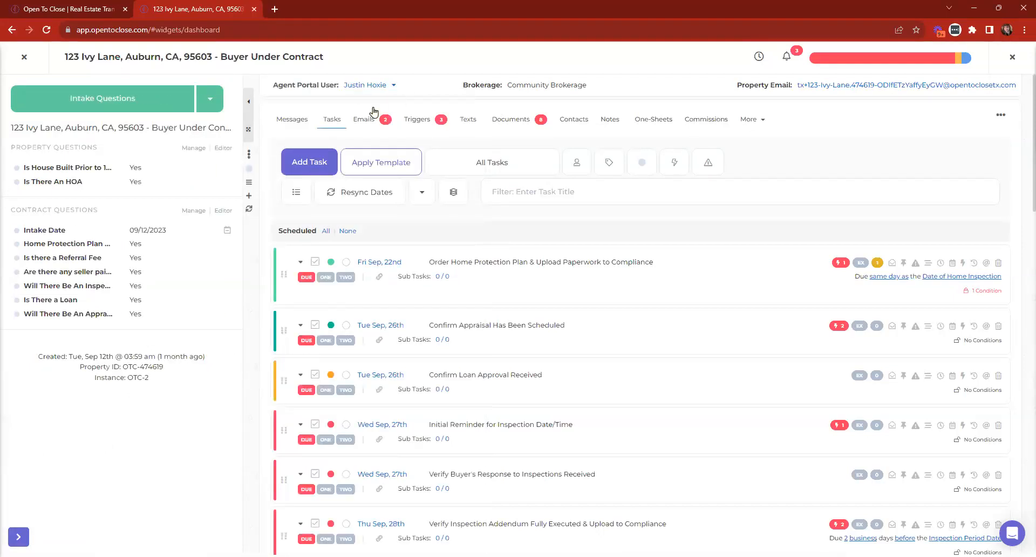
# Step: Reselect Yes for "Is There An HOA" in the Property Questions and save the value
pyautogui.click(256, 181)
pyautogui.click(468, 101)
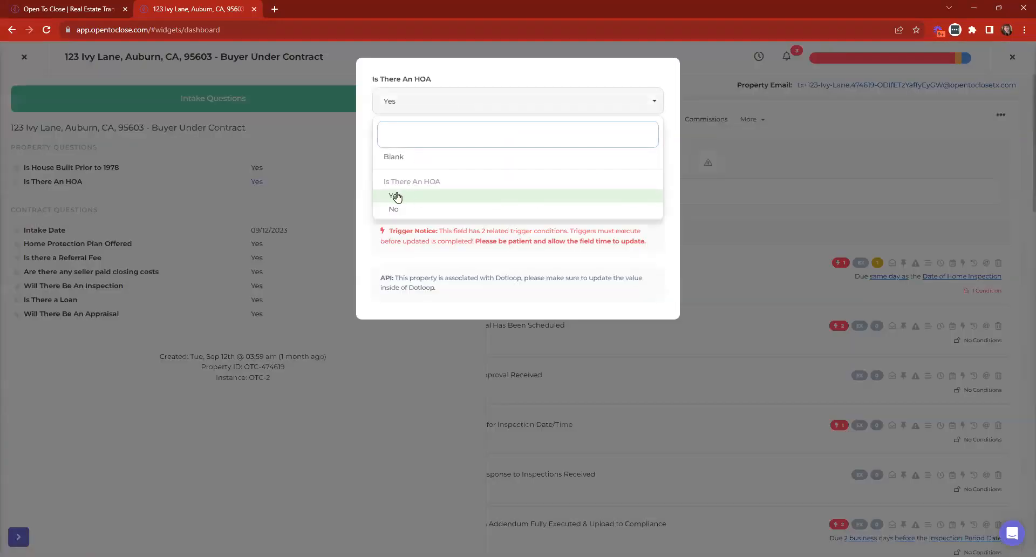
pyautogui.click(397, 199)
pyautogui.click(629, 205)
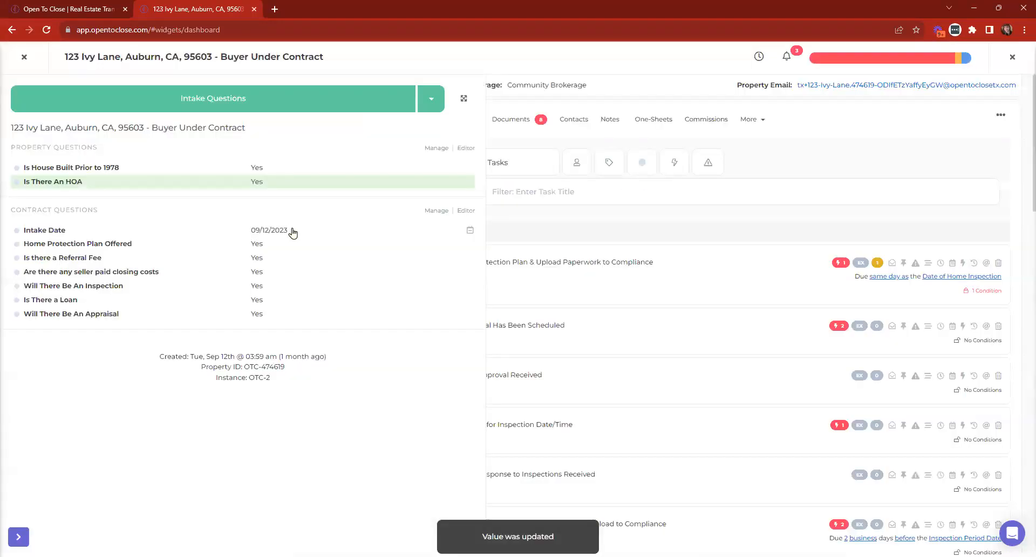
# Step: Reselect Yes for "Will There Be An Inspection" in the Contract Questions and save the value
pyautogui.click(256, 285)
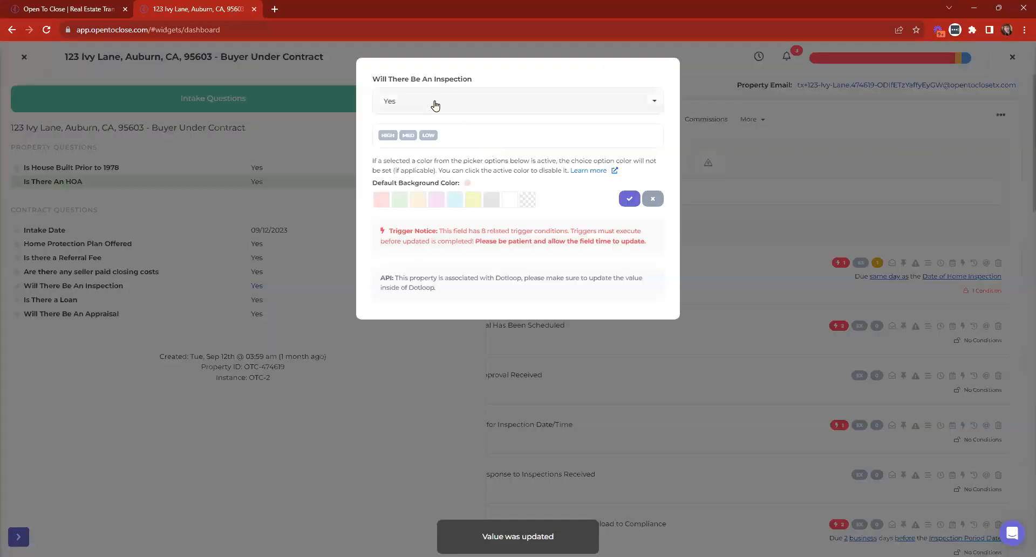
pyautogui.click(430, 102)
pyautogui.click(395, 201)
pyautogui.click(622, 201)
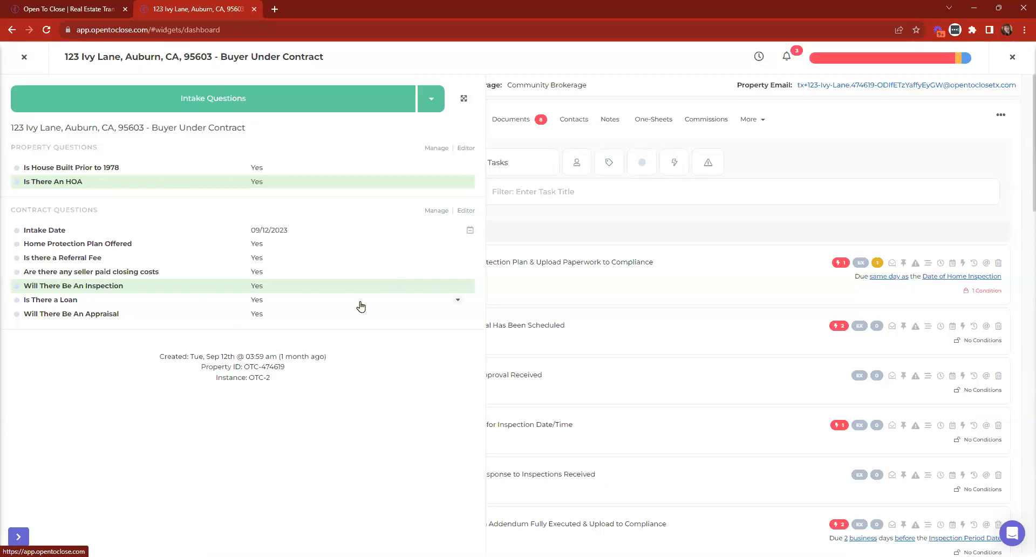
# Step: Set the property's "Is There An HOA" answer to Blank and save it
pyautogui.click(487, 129)
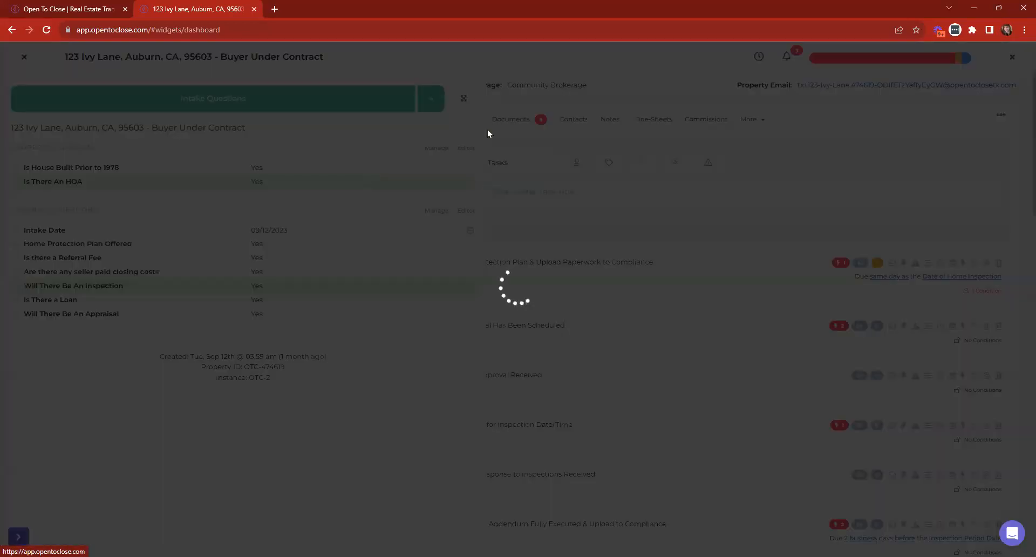
pyautogui.click(520, 108)
pyautogui.click(397, 157)
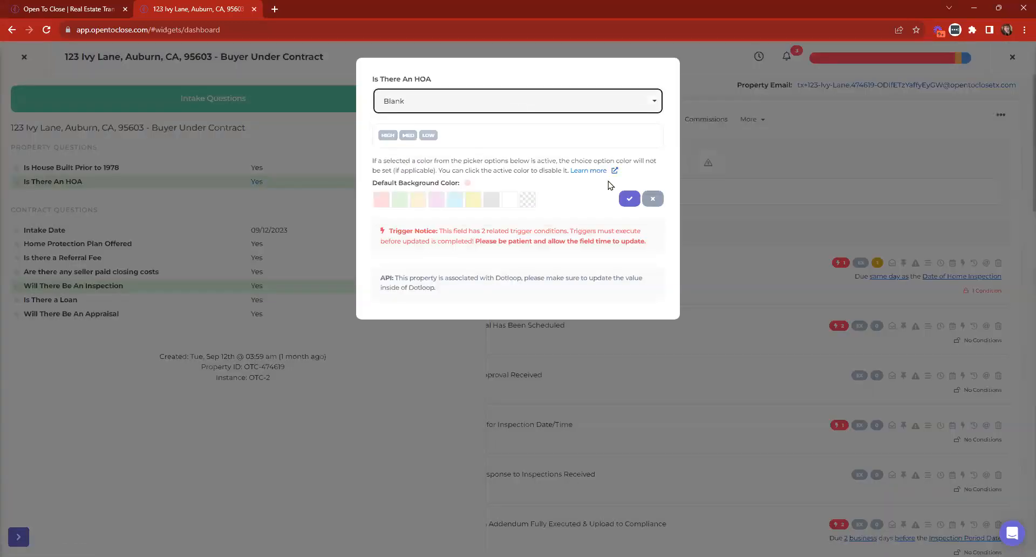
pyautogui.click(629, 198)
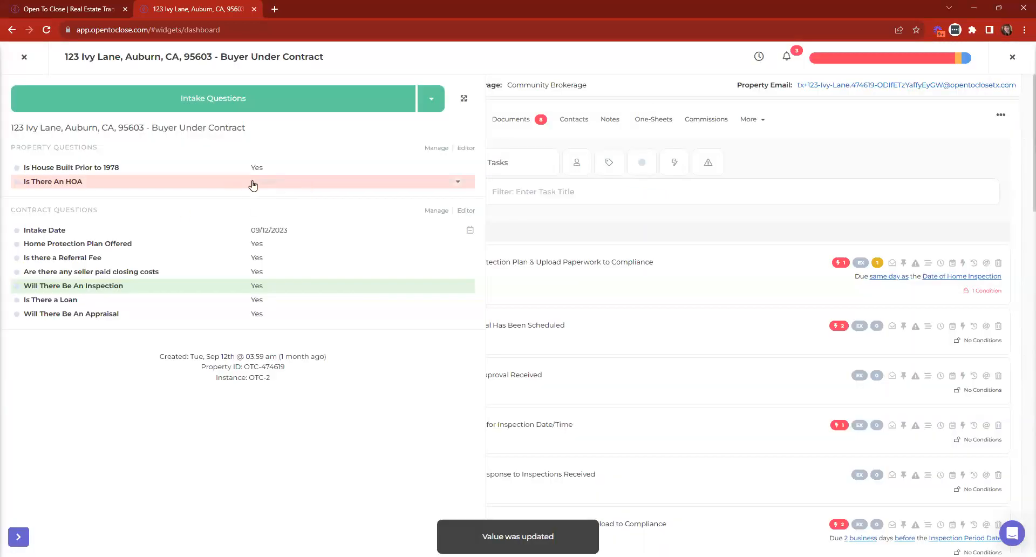
# Step: Inspect the property-level (B) Intro Email to Buyer (OTC2) trigger from the property's Top Priorities triggers
pyautogui.click(842, 59)
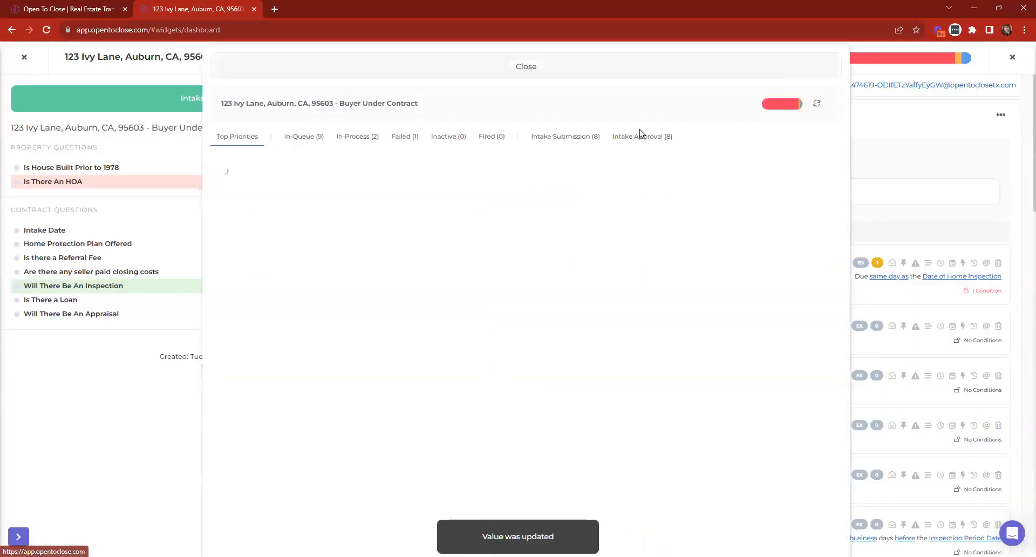
pyautogui.scroll(-4, 527, 240)
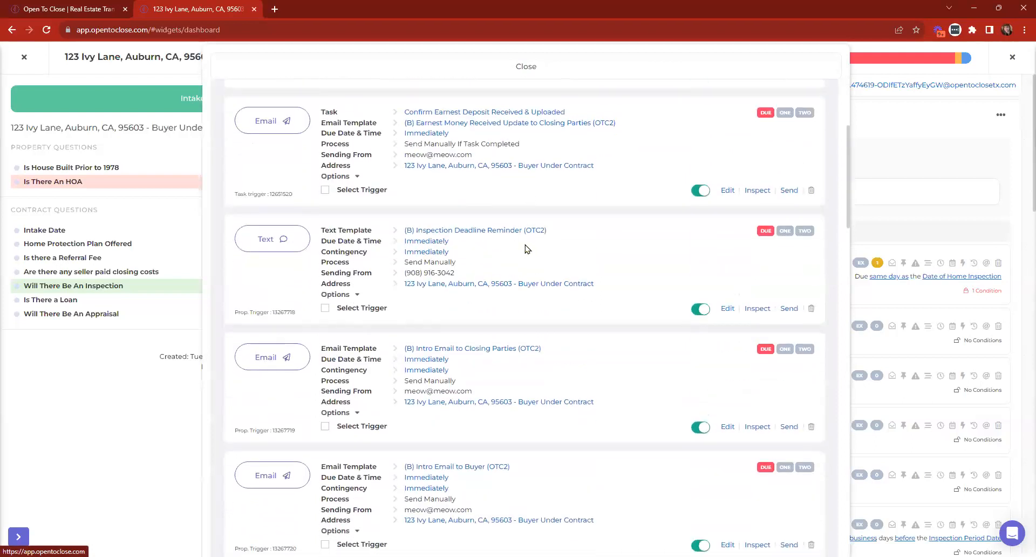
pyautogui.scroll(-1, 527, 248)
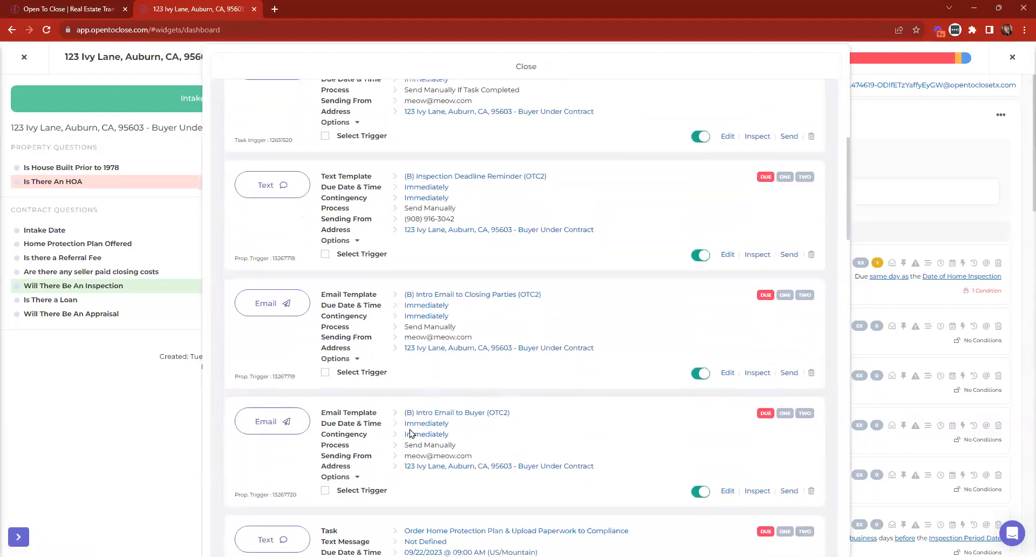
pyautogui.click(757, 491)
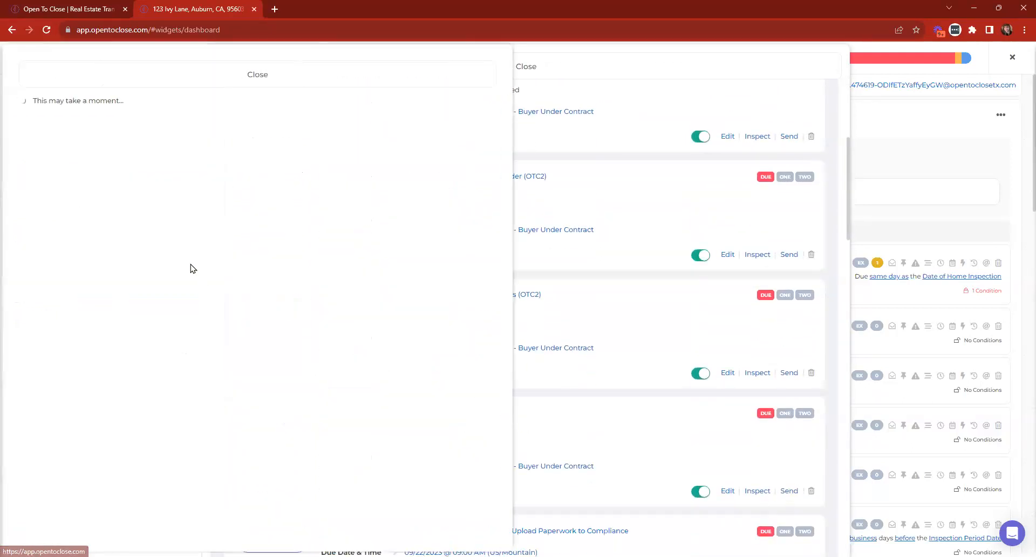
pyautogui.scroll(-7, 190, 267)
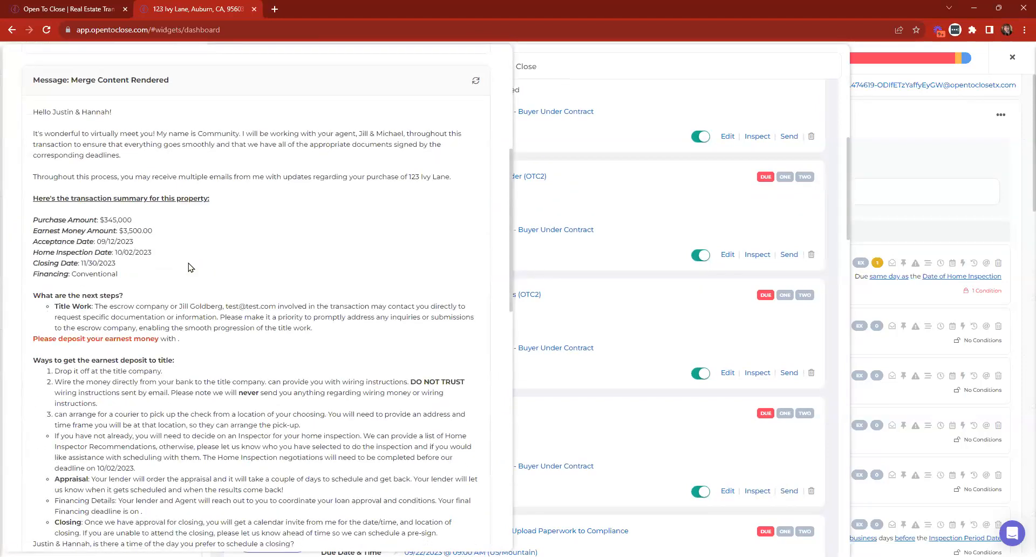
# Step: Examine the intro email's Missing Merge Items section, highlight the incomplete merge field, and close the inspection and trigger windows
pyautogui.scroll(-9, 190, 267)
pyautogui.moveTo(183, 189); pyautogui.dragTo(16, 189)
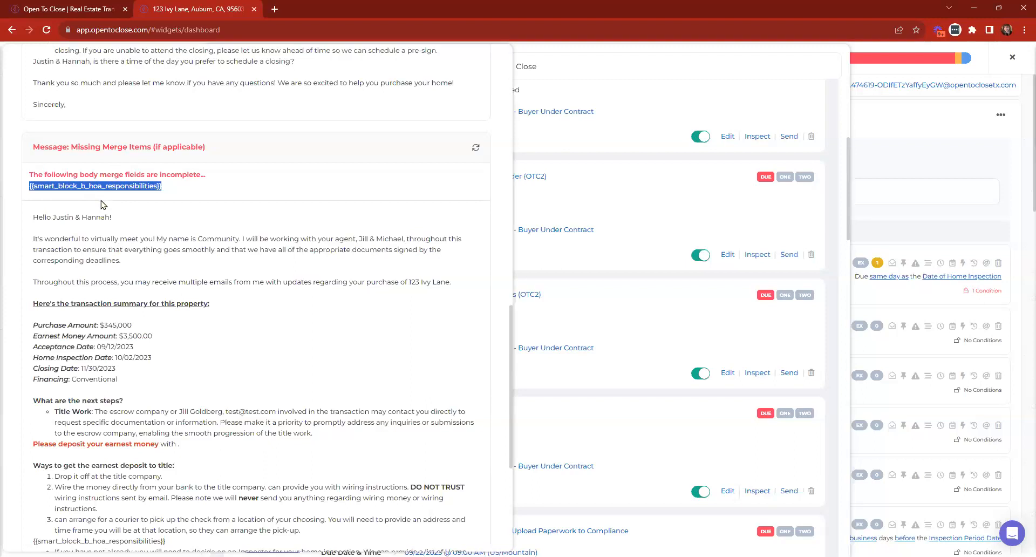
pyautogui.scroll(6, 200, 189)
pyautogui.scroll(9, 216, 172)
pyautogui.click(235, 76)
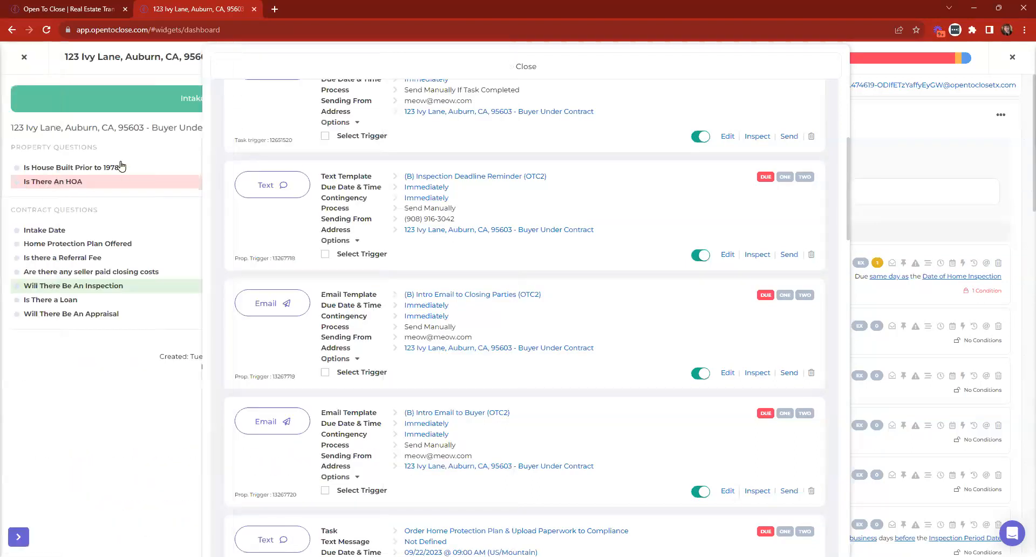
pyautogui.click(297, 79)
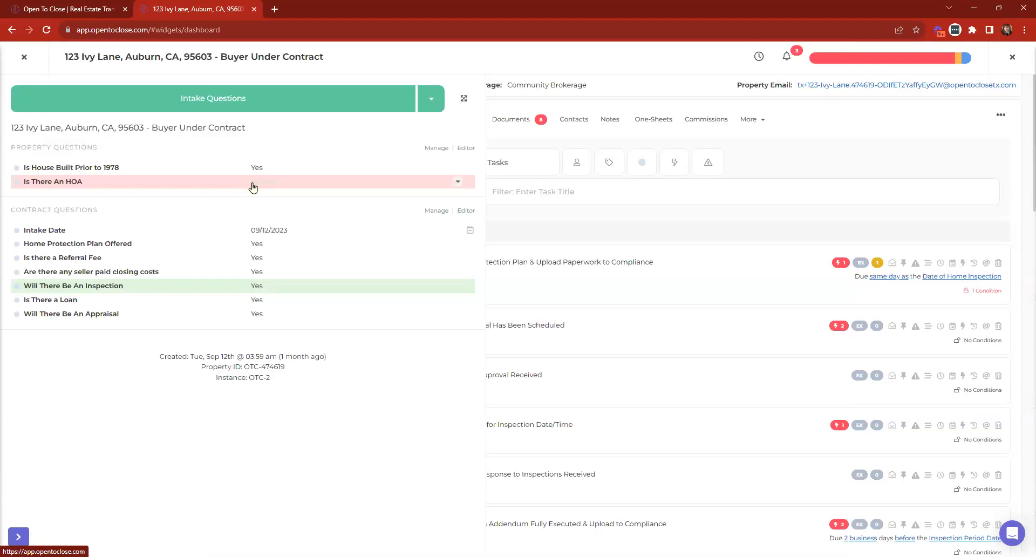
# Step: Set the property's "Is There An HOA" answer to Yes and save it
pyautogui.click(273, 188)
pyautogui.click(490, 107)
pyautogui.click(412, 198)
pyautogui.click(622, 198)
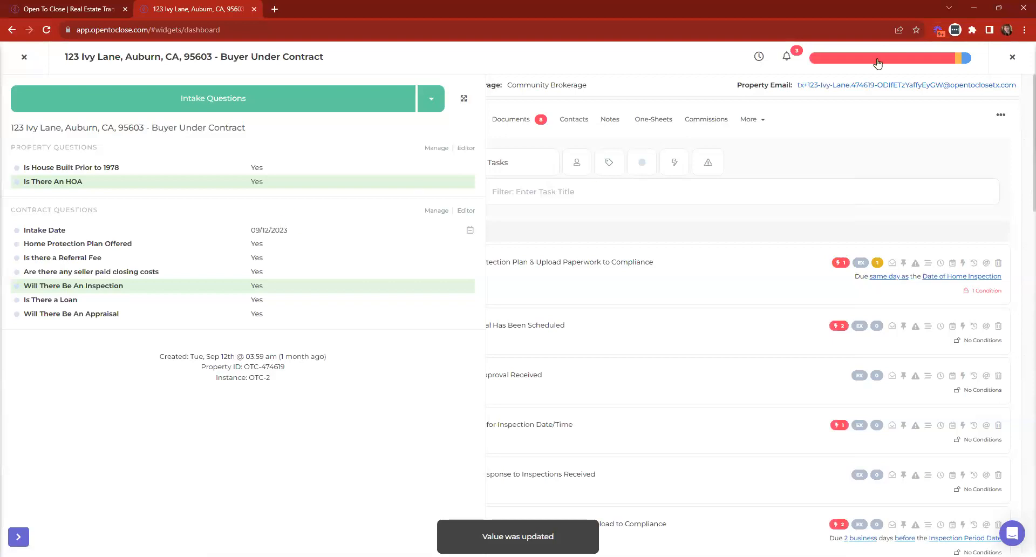
# Step: Inspect the (B) Intro Email to Buyer (OTC2) trigger attached to the Send Opening Emails task
pyautogui.click(878, 64)
pyautogui.scroll(-2, 647, 257)
pyautogui.scroll(-5, 646, 259)
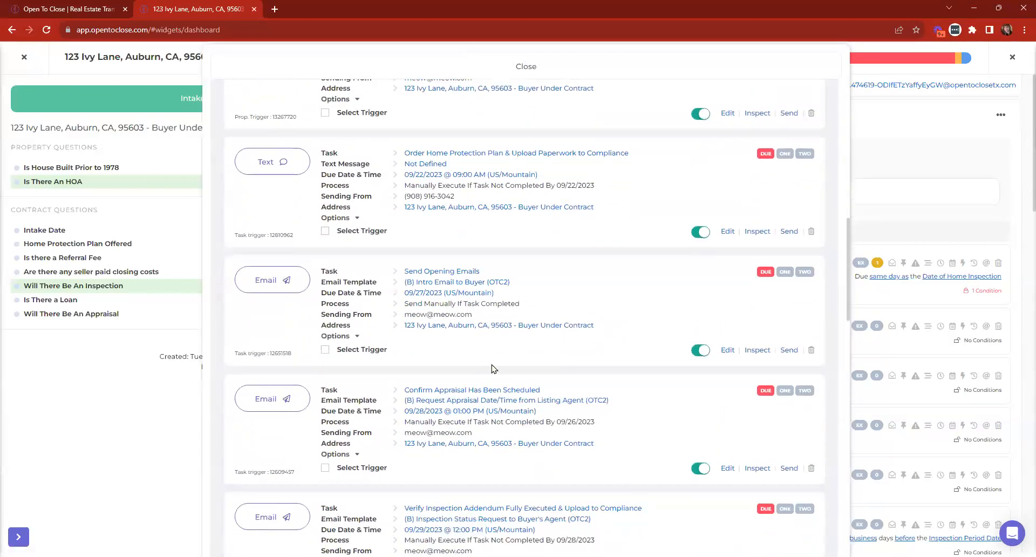
pyautogui.scroll(-2, 523, 326)
pyautogui.scroll(2, 557, 324)
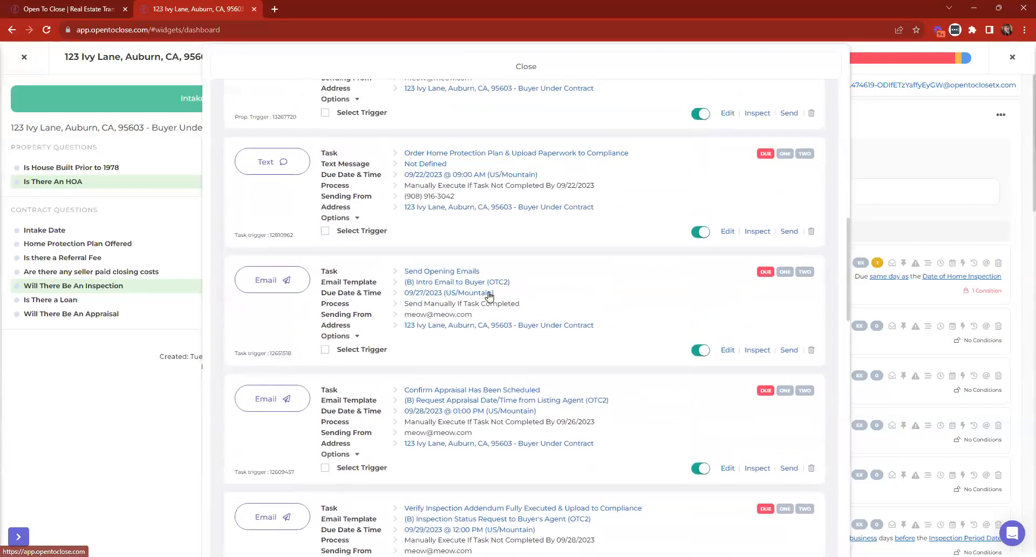
pyautogui.click(757, 350)
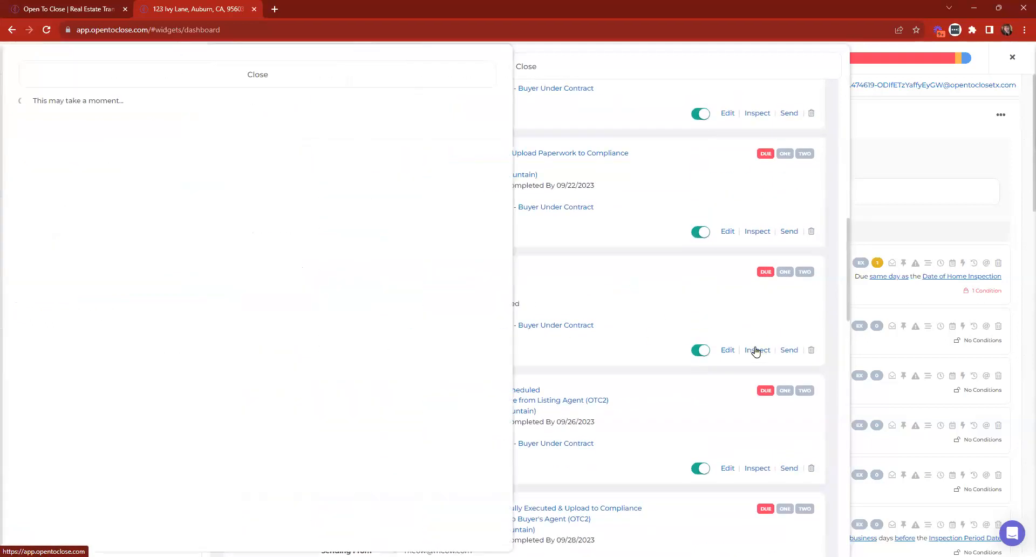
# Step: Check the Send Opening Emails message for missing merge items and close the inspection and trigger windows
pyautogui.scroll(-4, 107, 202)
pyautogui.scroll(-11, 106, 202)
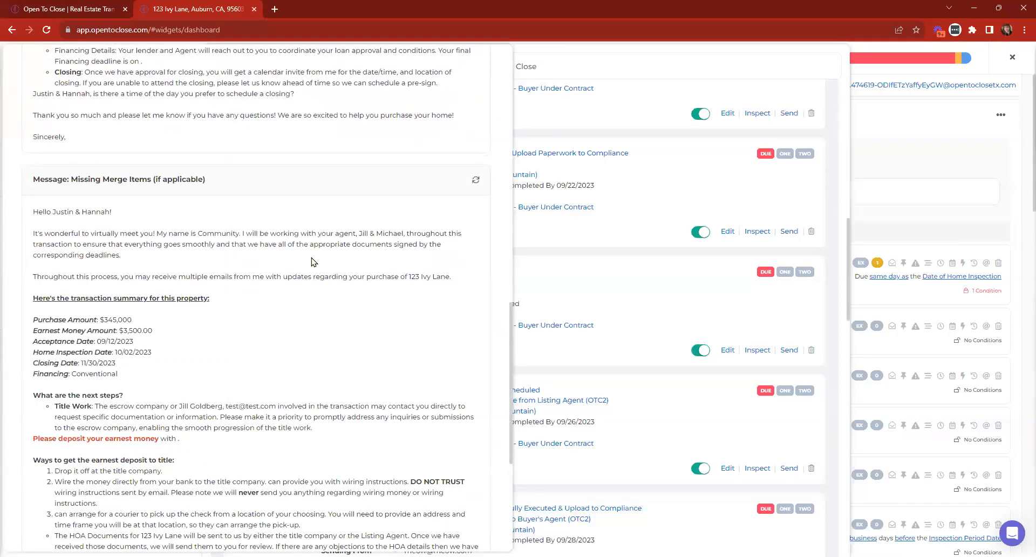
pyautogui.scroll(15, 311, 261)
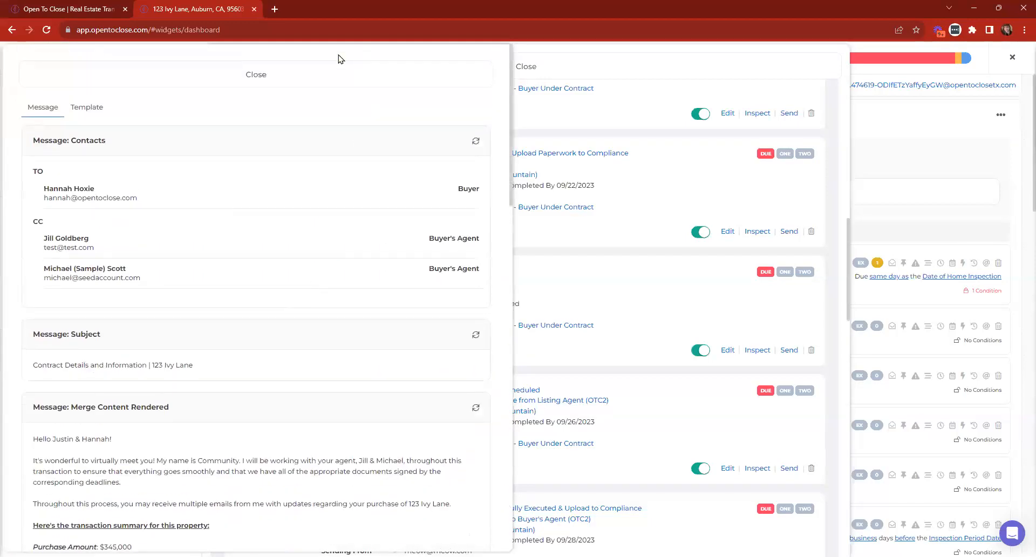
pyautogui.click(497, 67)
pyautogui.click(496, 67)
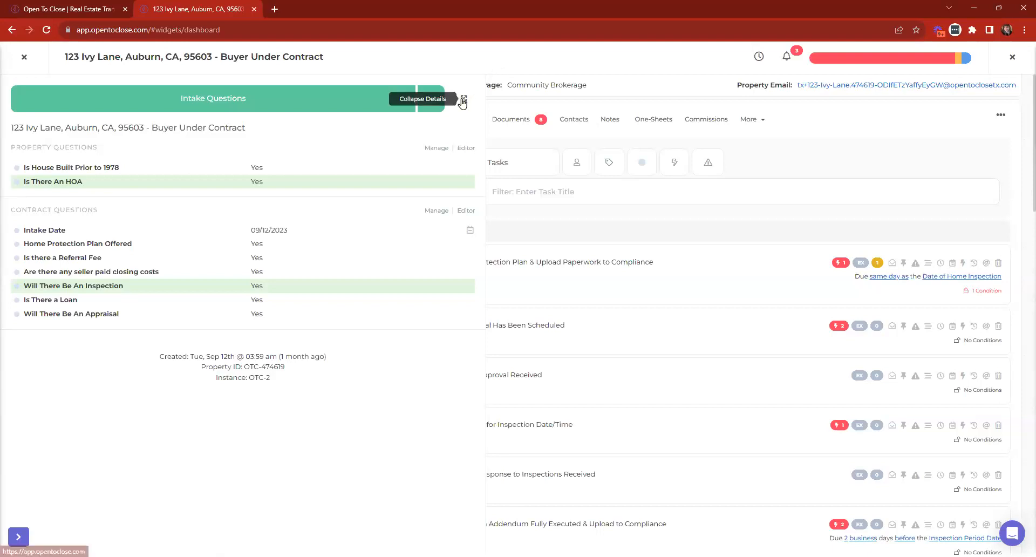
# Step: Collapse the expanded property details and show the Transaction Details at the Appraisal Details section
pyautogui.click(281, 107)
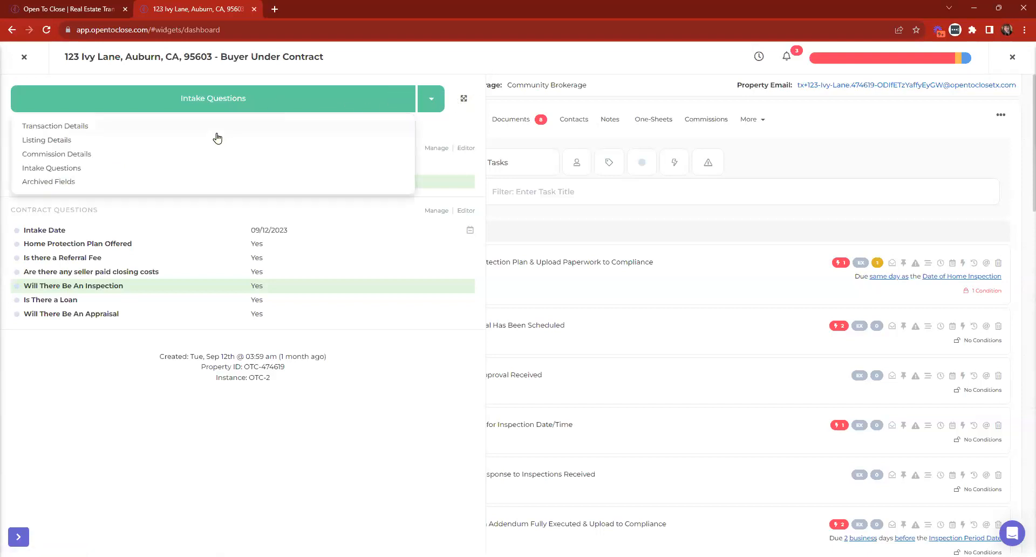
pyautogui.click(464, 98)
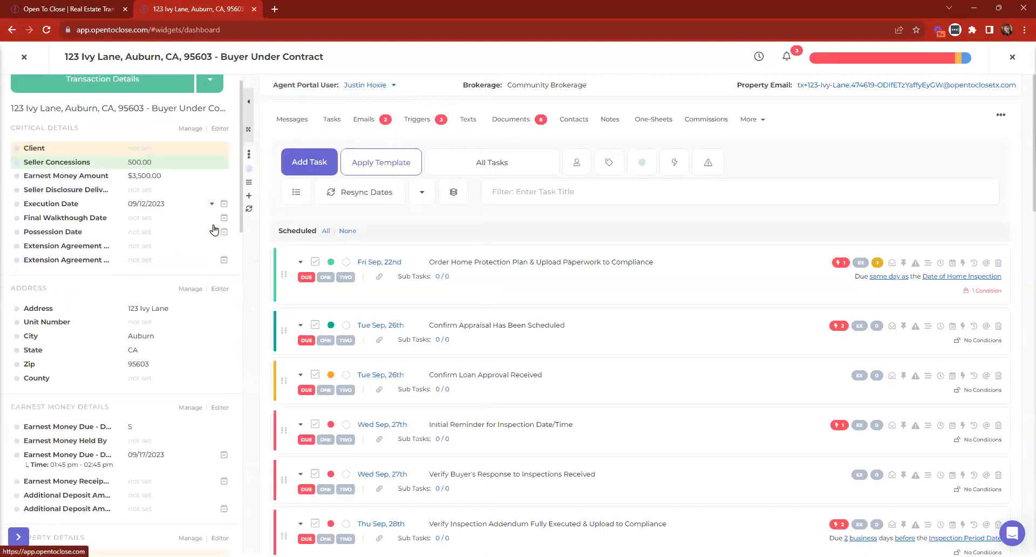
pyautogui.scroll(-4, 213, 227)
pyautogui.scroll(-4, 159, 381)
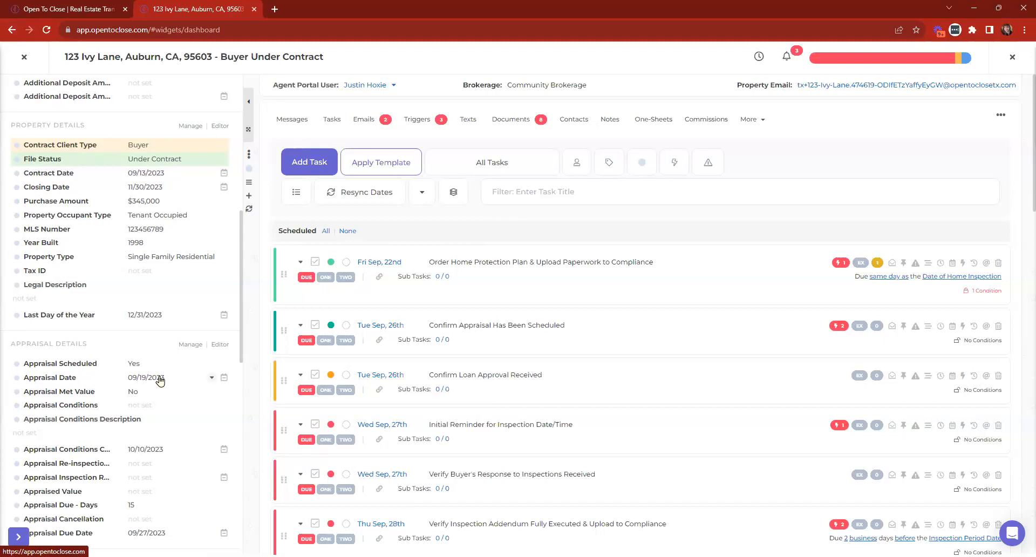
pyautogui.scroll(-1, 160, 380)
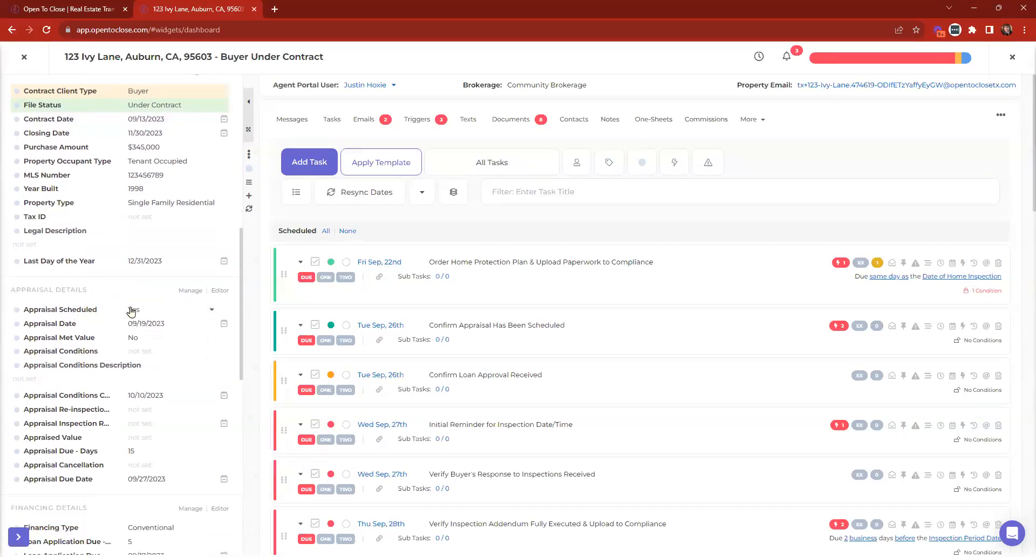
# Step: Color the Appraisal Scheduled field green with its value kept at Yes and save it
pyautogui.click(132, 310)
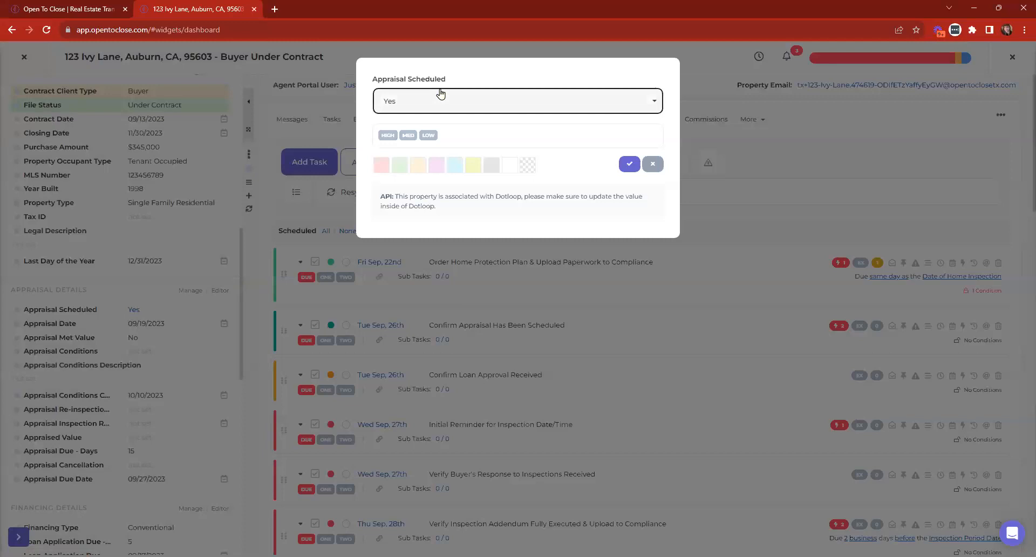
pyautogui.click(441, 94)
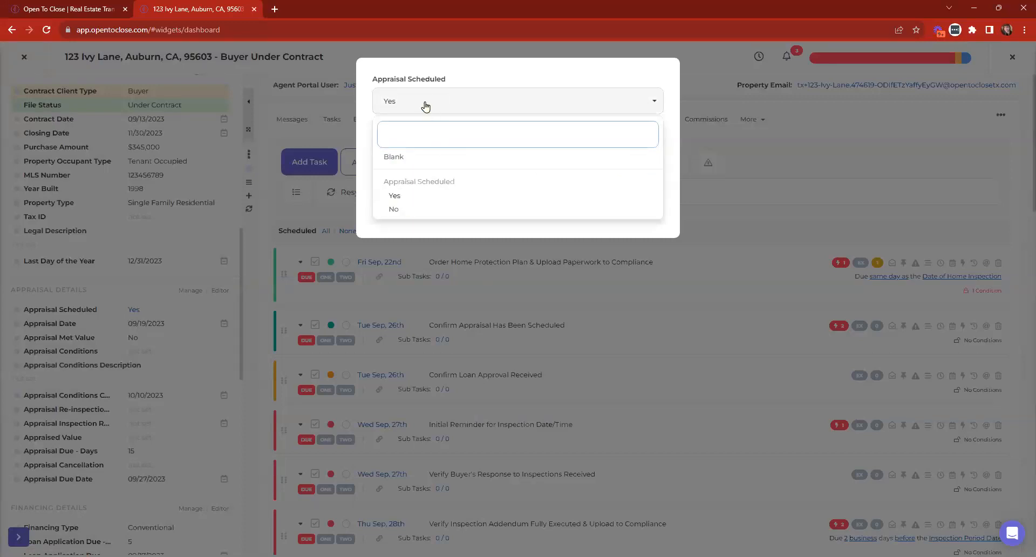
pyautogui.click(426, 102)
pyautogui.click(398, 168)
pyautogui.click(629, 164)
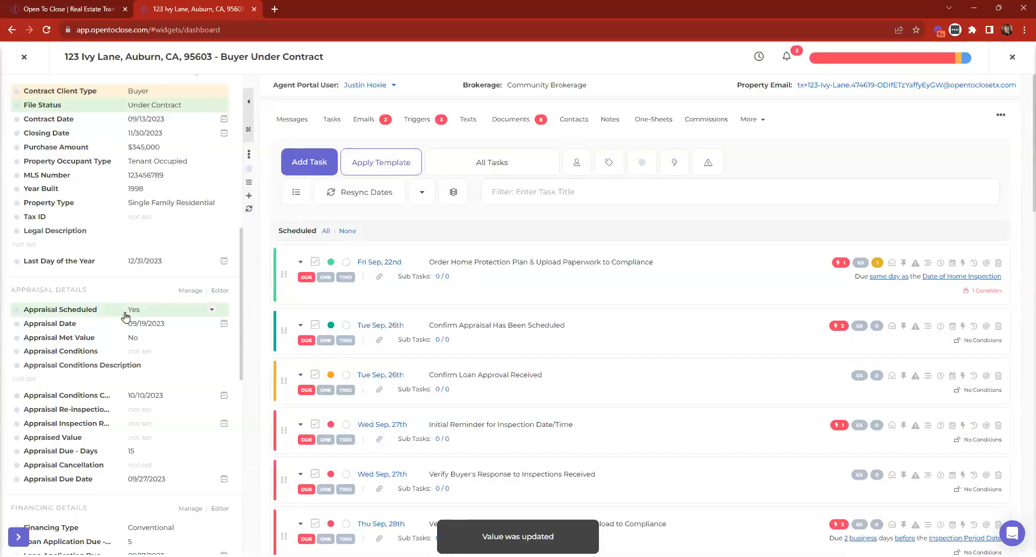
# Step: Set Appraisal Scheduled to No with the red color and save it
pyautogui.click(135, 316)
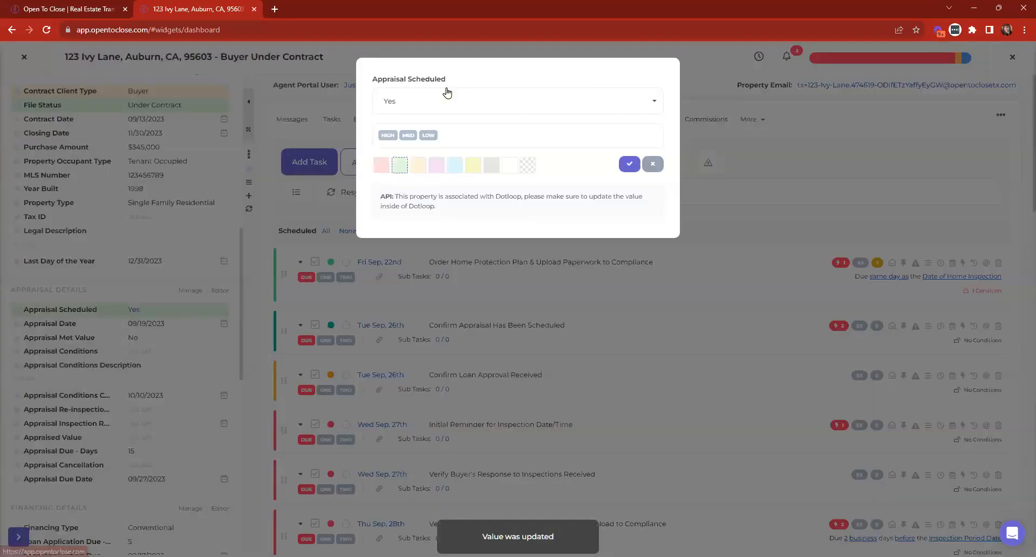
pyautogui.click(432, 101)
pyautogui.click(392, 165)
pyautogui.click(625, 165)
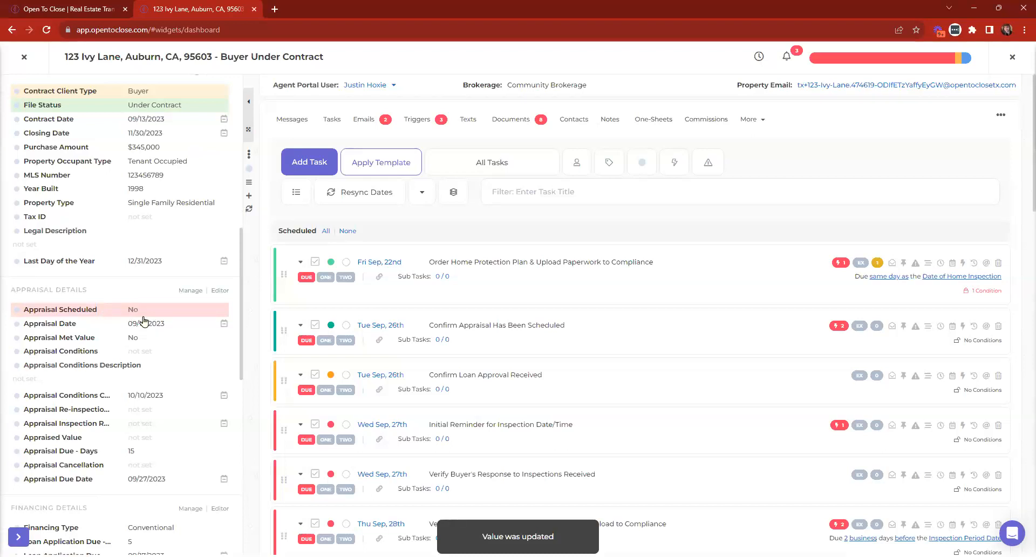
# Step: View the property's Triggers and Emails and return to its Tasks
pyautogui.click(438, 125)
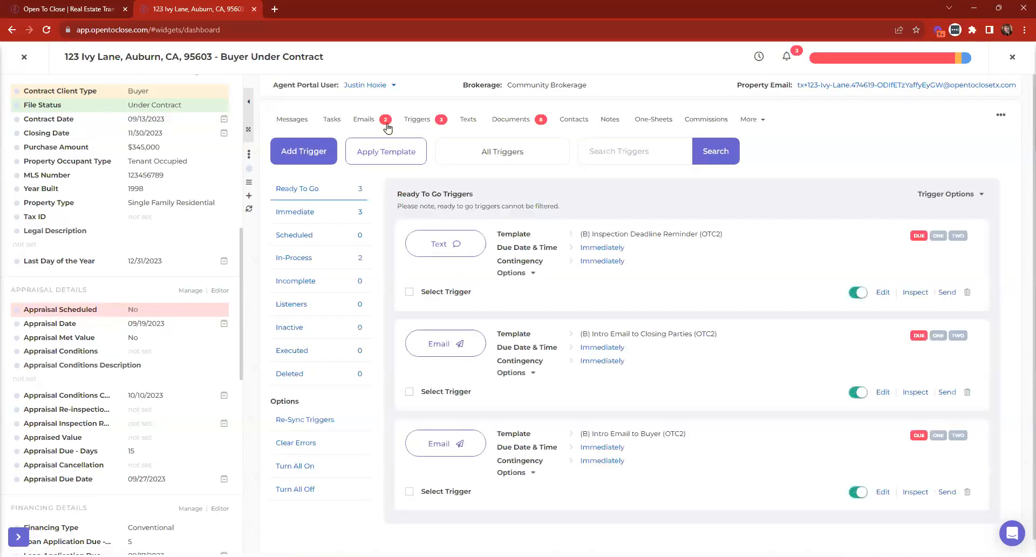
pyautogui.click(359, 120)
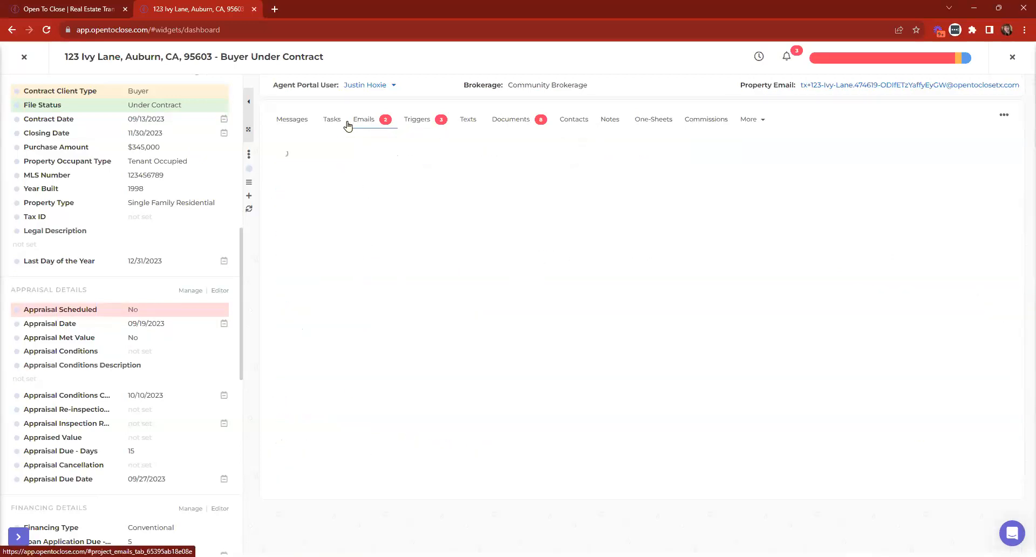
pyautogui.click(185, 350)
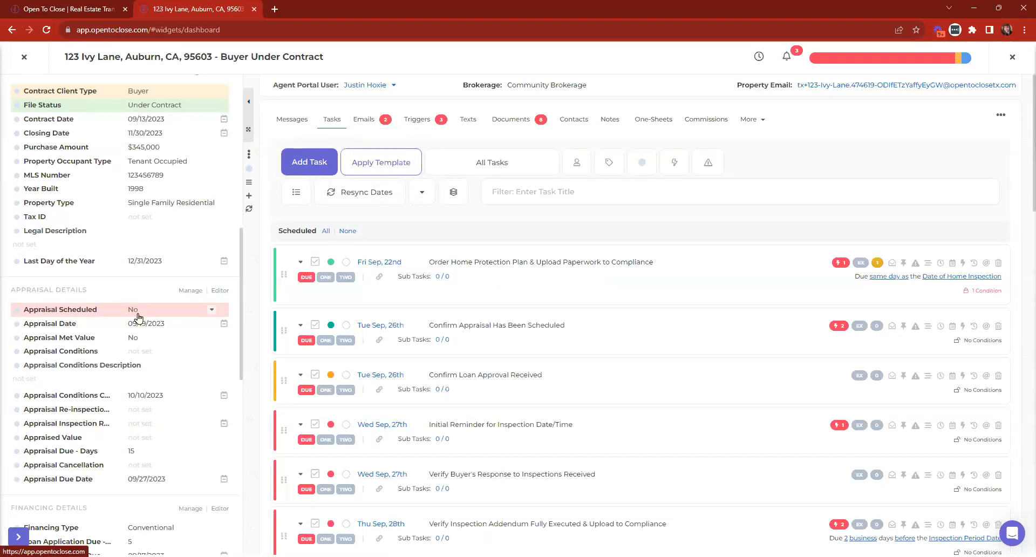
# Step: Set Appraisal Scheduled to Yes, clear its color, and save the field
pyautogui.click(138, 317)
pyautogui.click(453, 102)
pyautogui.click(399, 196)
pyautogui.click(627, 164)
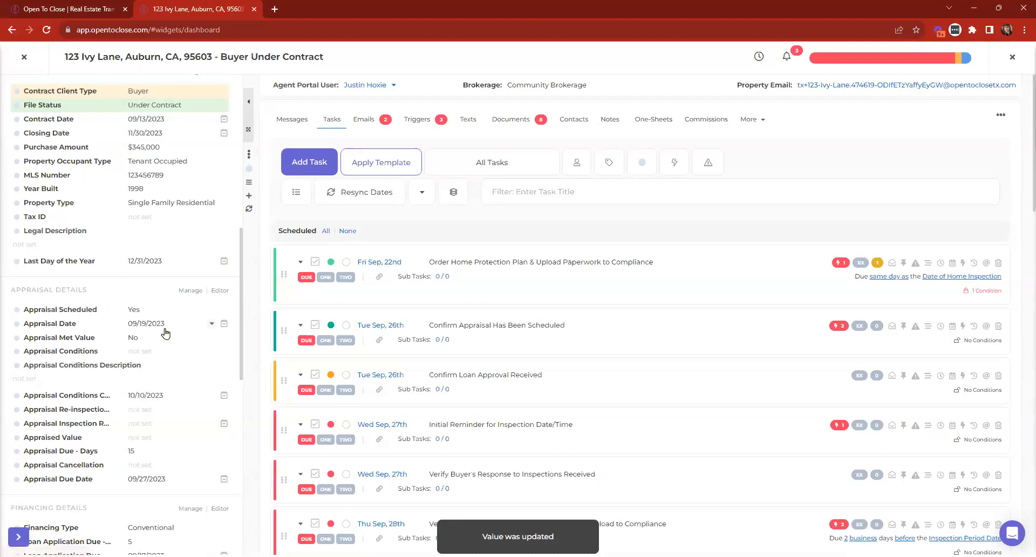
# Step: Close the 123 Ivy Lane property and return to the Dashboard
pyautogui.scroll(10, 162, 333)
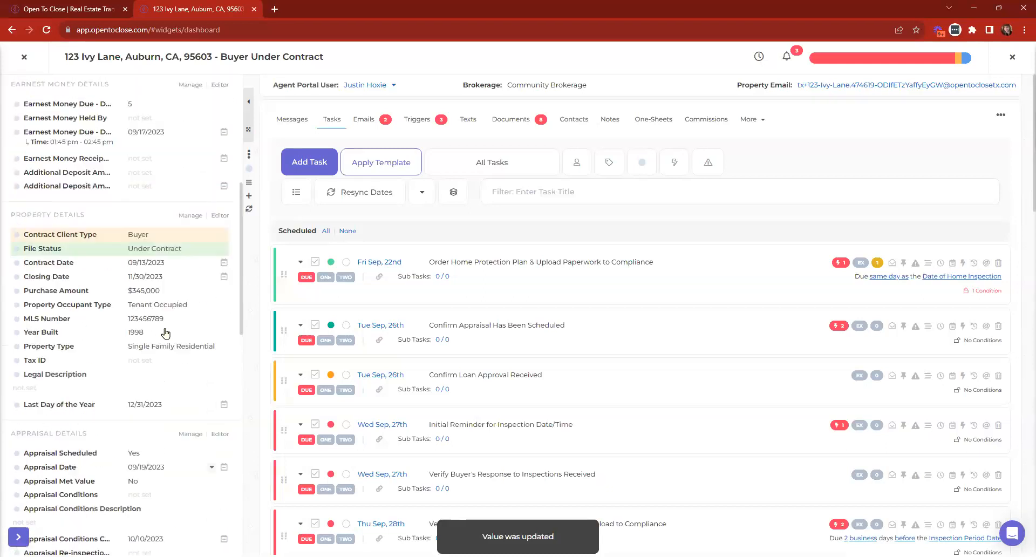
pyautogui.click(21, 57)
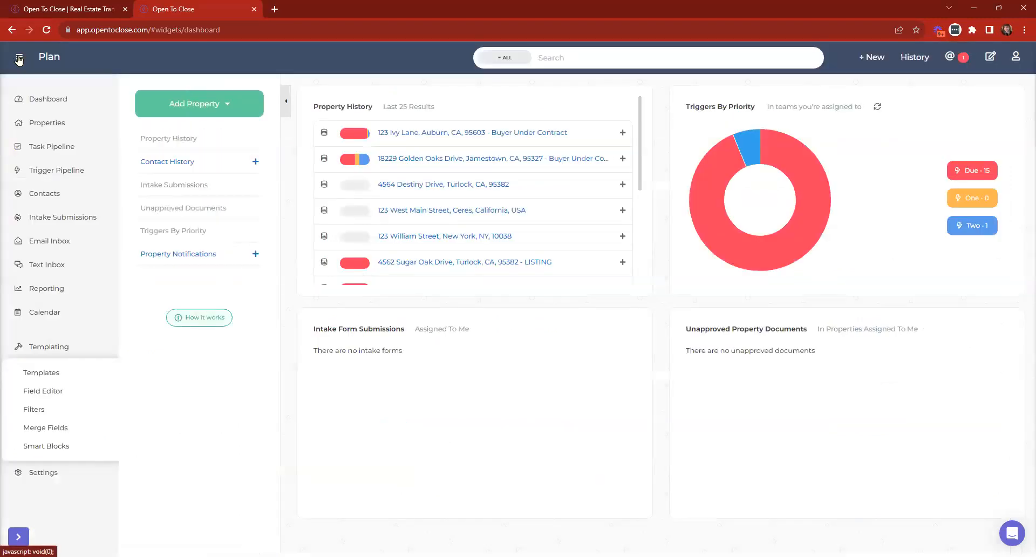
pyautogui.click(82, 107)
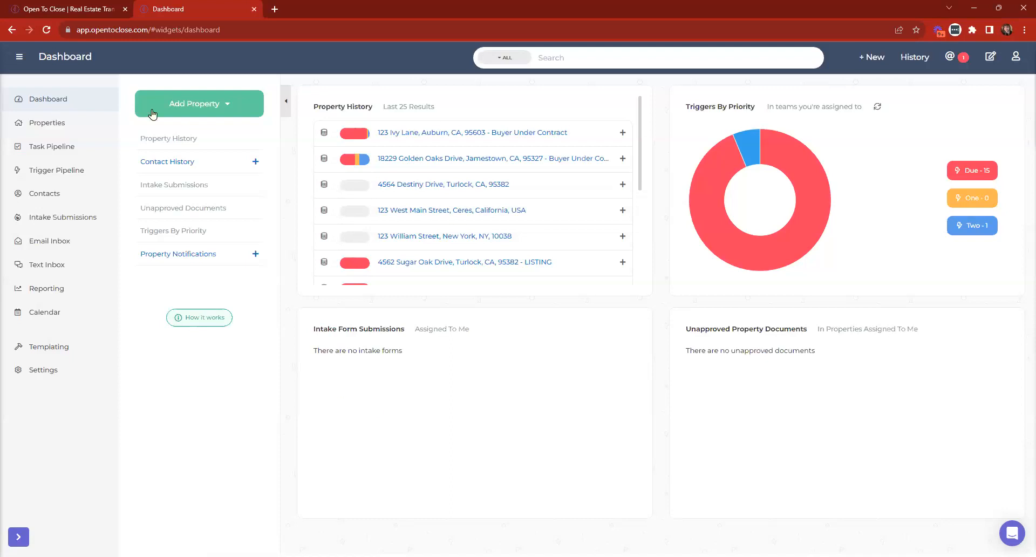
# Step: Search the Open To Close website's Pricing page for "holiday" and switch back to the Dashboard
pyautogui.click(69, 9)
pyautogui.click(745, 66)
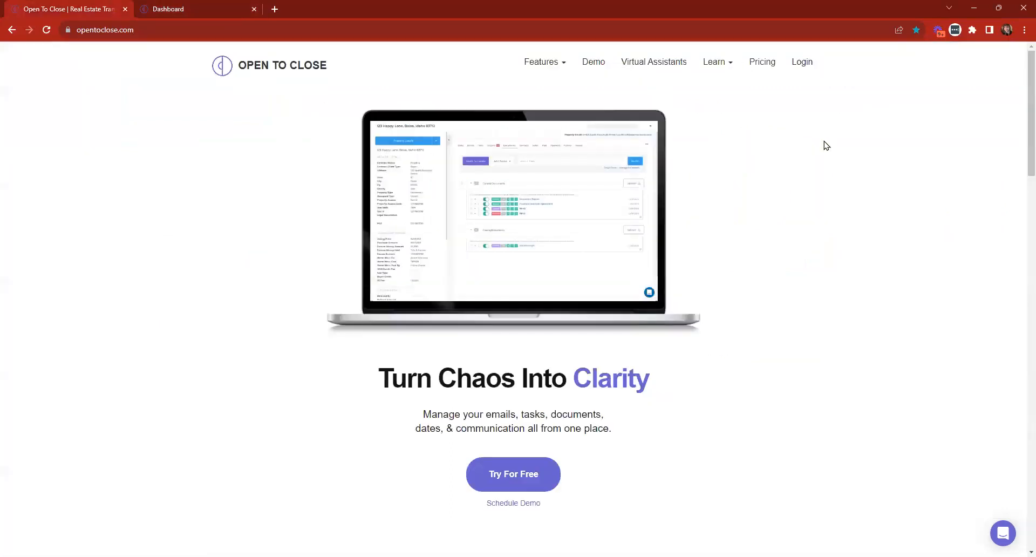
pyautogui.hotkey('ctrl', 'f')
pyautogui.write('hol')
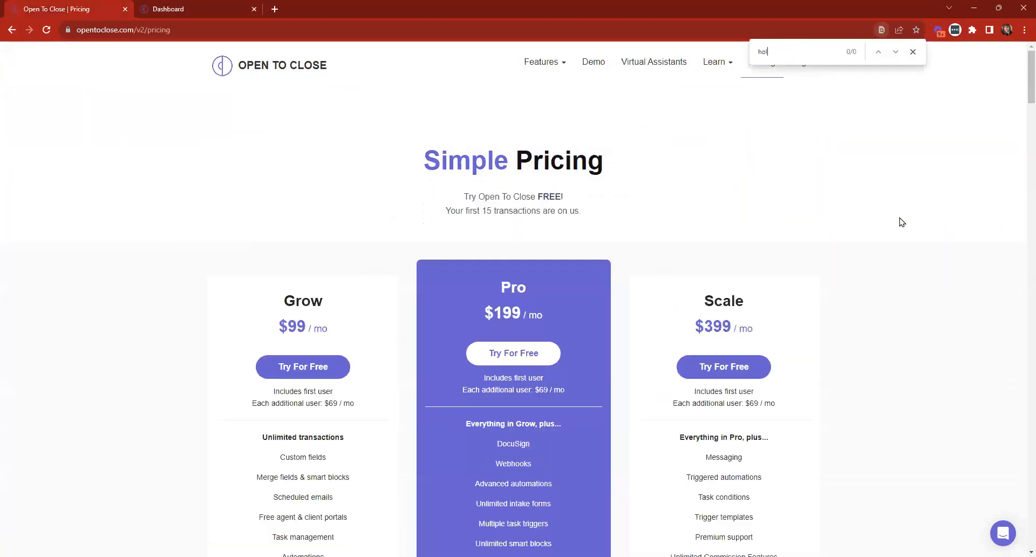
pyautogui.write('iday')
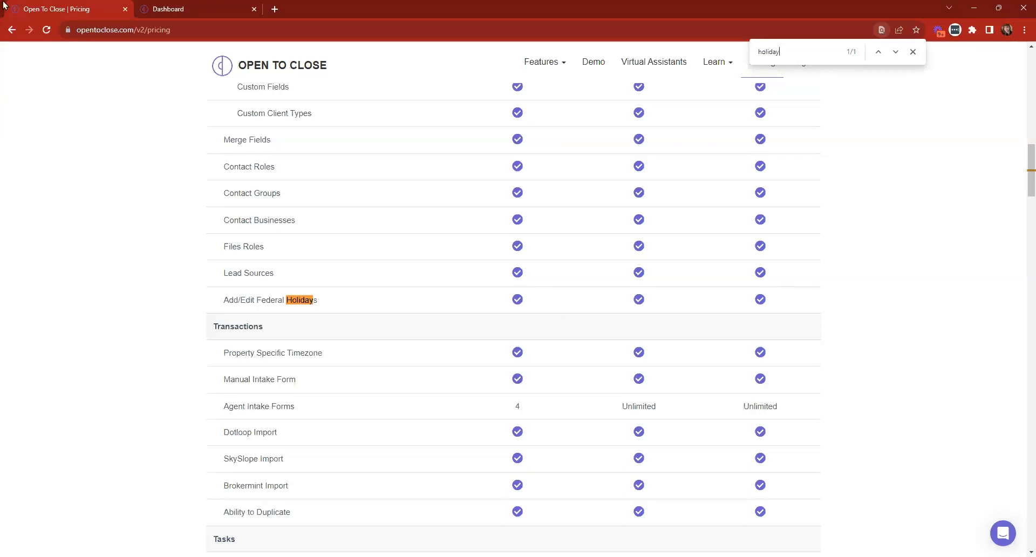
pyautogui.click(218, 3)
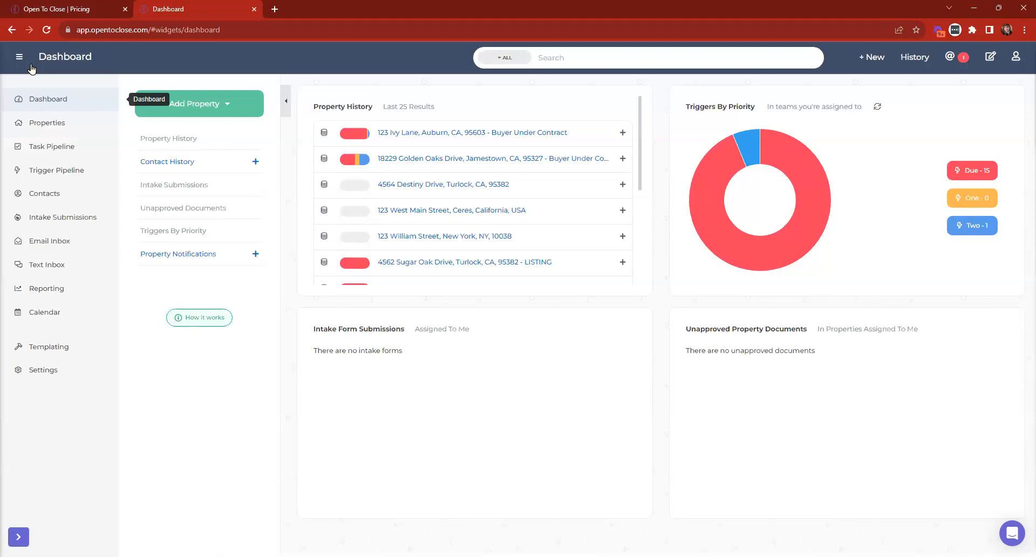
# Step: Open the Federal Holidays page in Global Settings and review the listed holiday dates
pyautogui.click(69, 377)
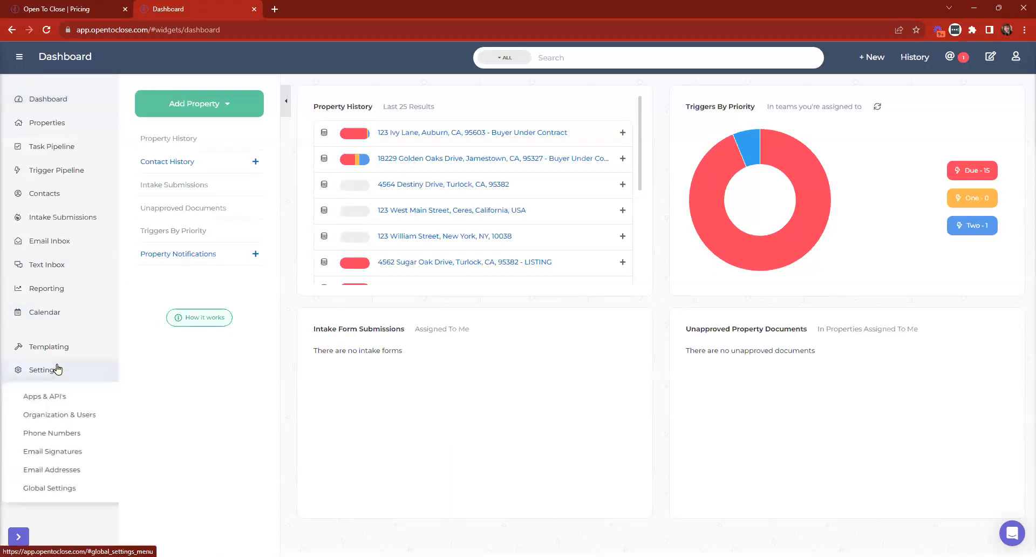
pyautogui.click(65, 490)
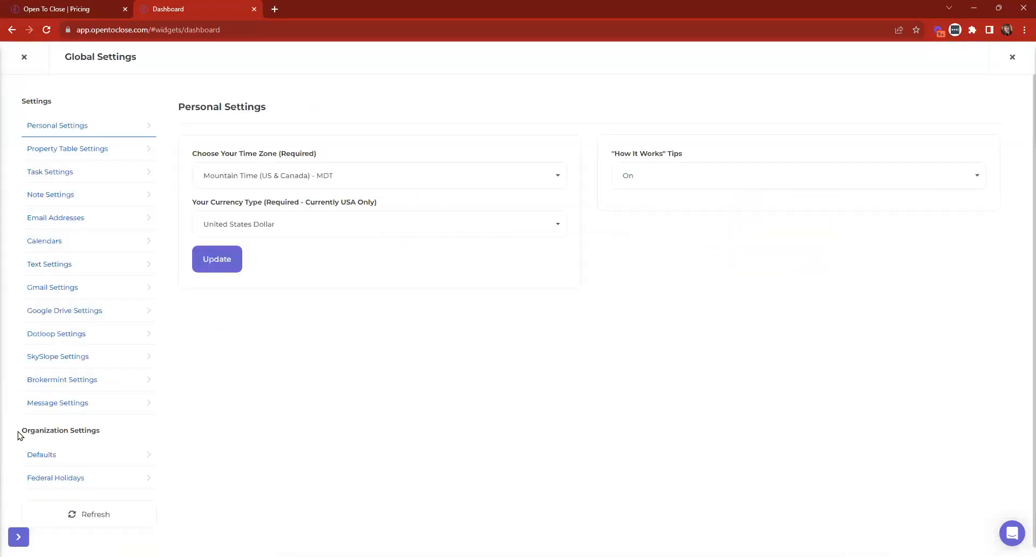
pyautogui.moveTo(19, 435); pyautogui.dragTo(105, 434)
pyautogui.click(104, 436)
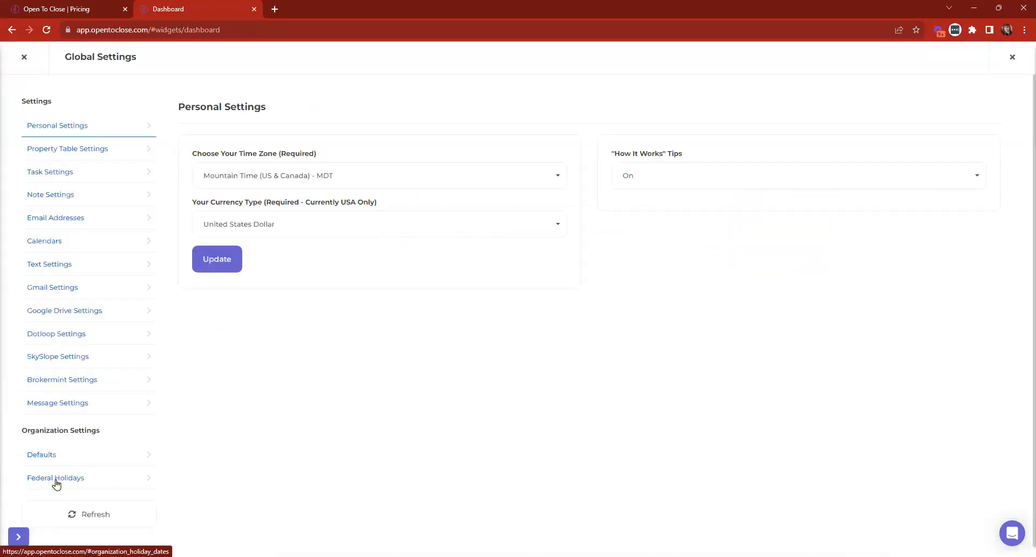
pyautogui.click(56, 478)
pyautogui.scroll(-2, 828, 236)
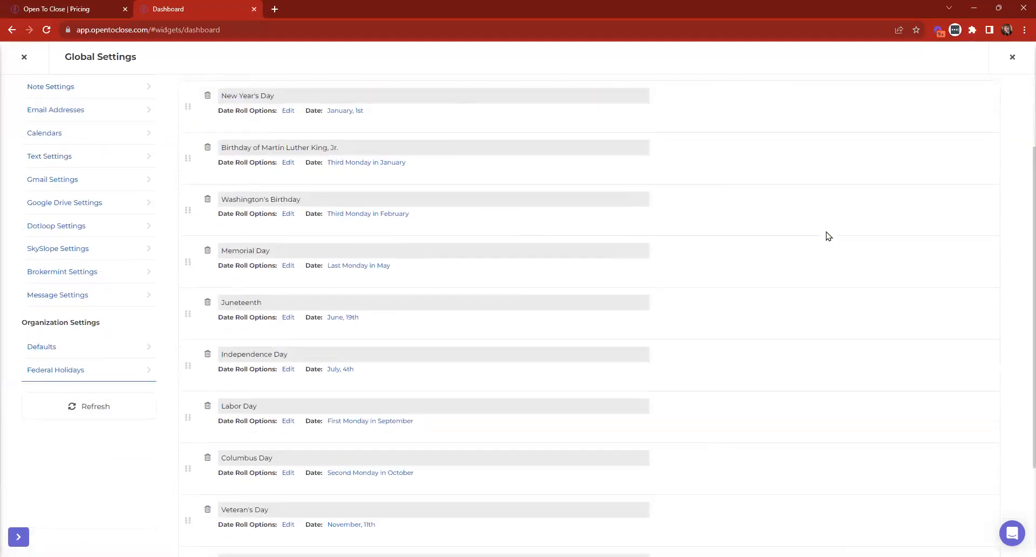
pyautogui.scroll(-3, 363, 338)
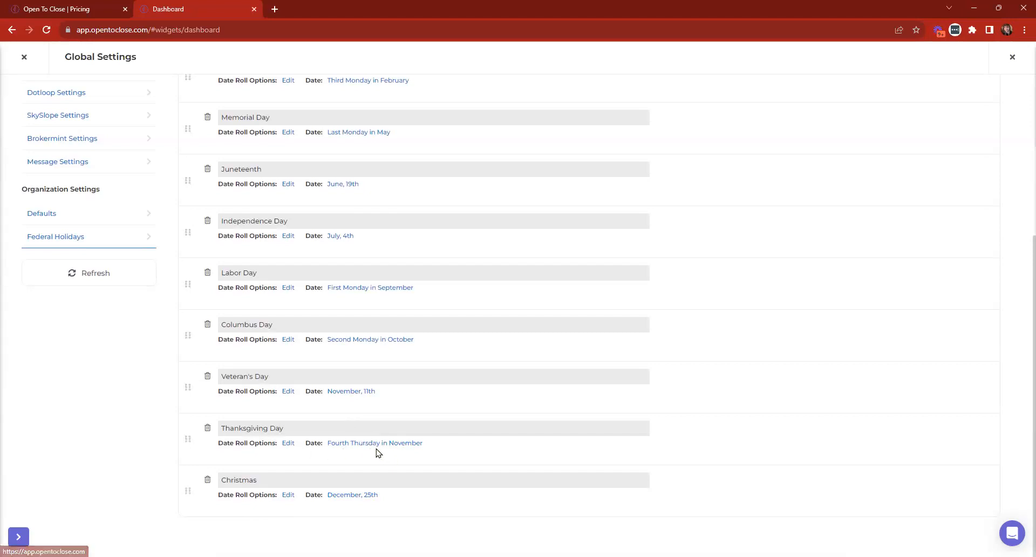
pyautogui.scroll(3, 258, 426)
pyautogui.scroll(2, 257, 426)
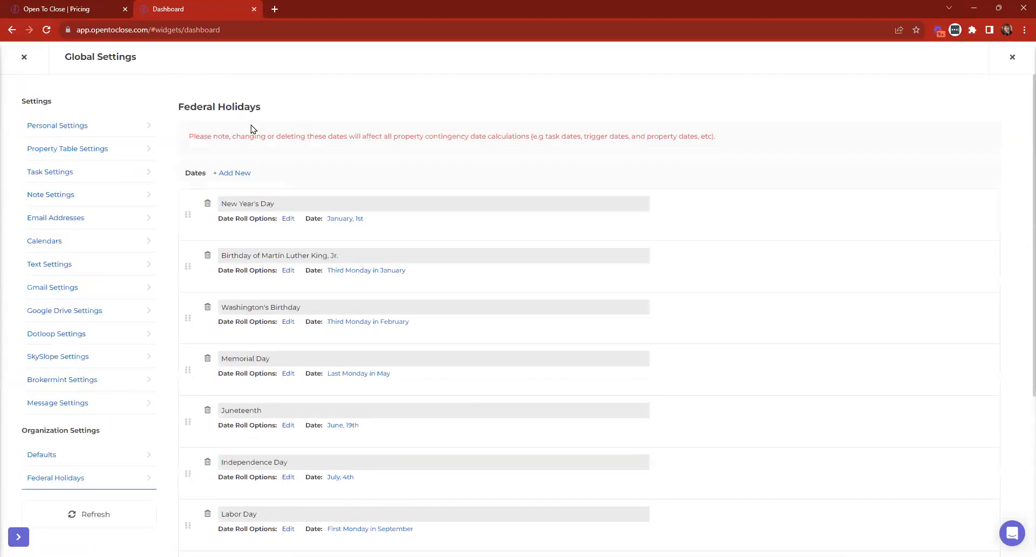
# Step: Examine the exact and variable date options for adding a new holiday, then cancel the form
pyautogui.click(232, 173)
pyautogui.click(282, 271)
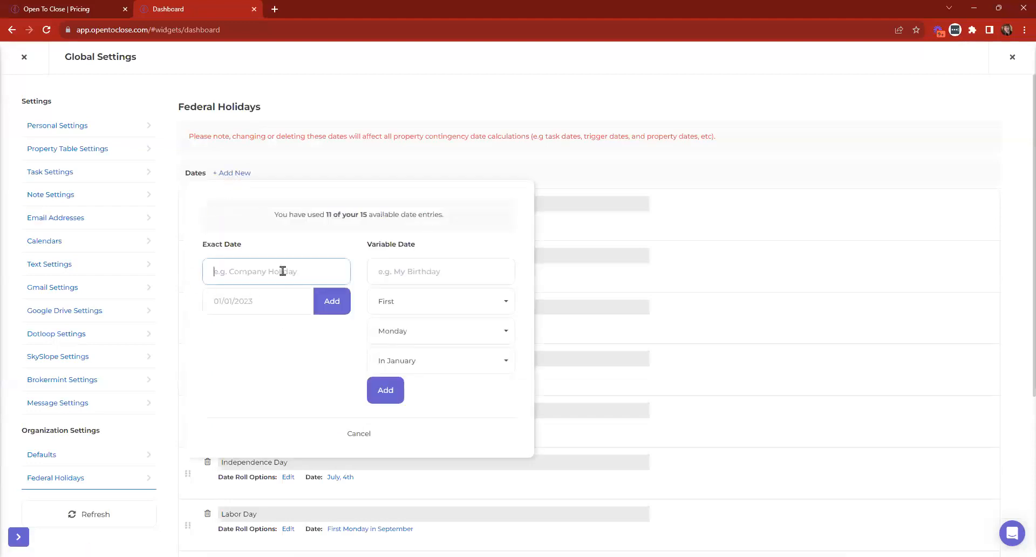
pyautogui.click(436, 265)
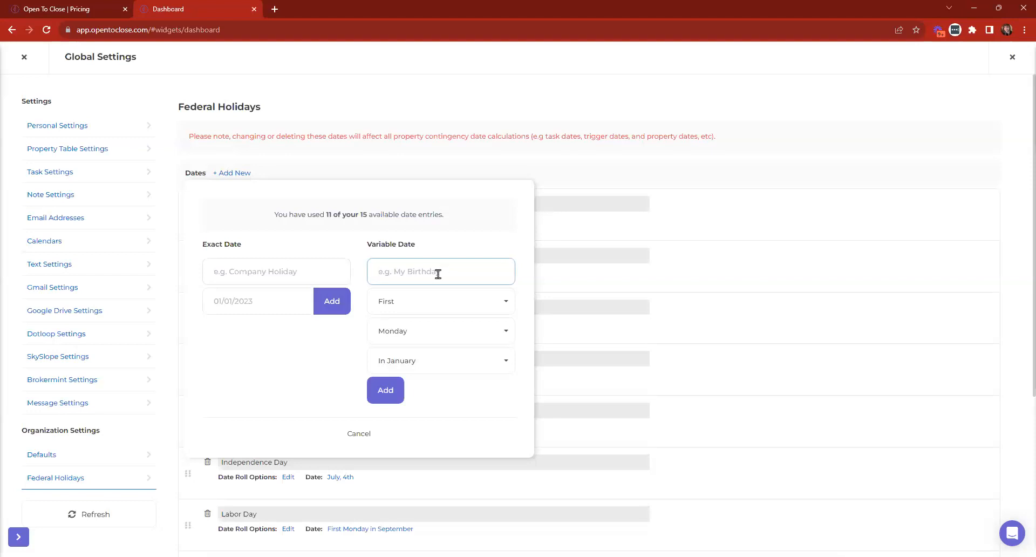
pyautogui.click(305, 304)
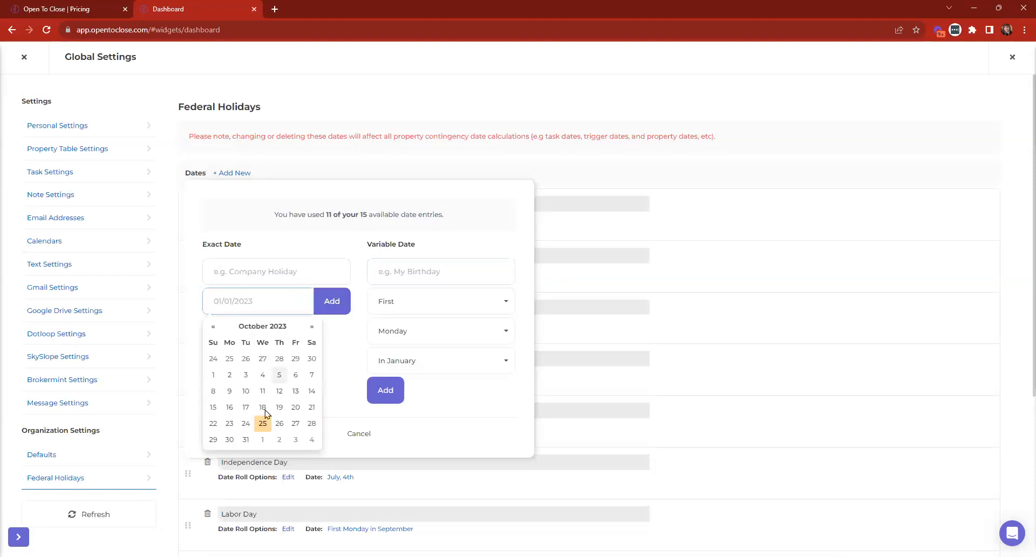
pyautogui.click(312, 325)
pyautogui.click(329, 300)
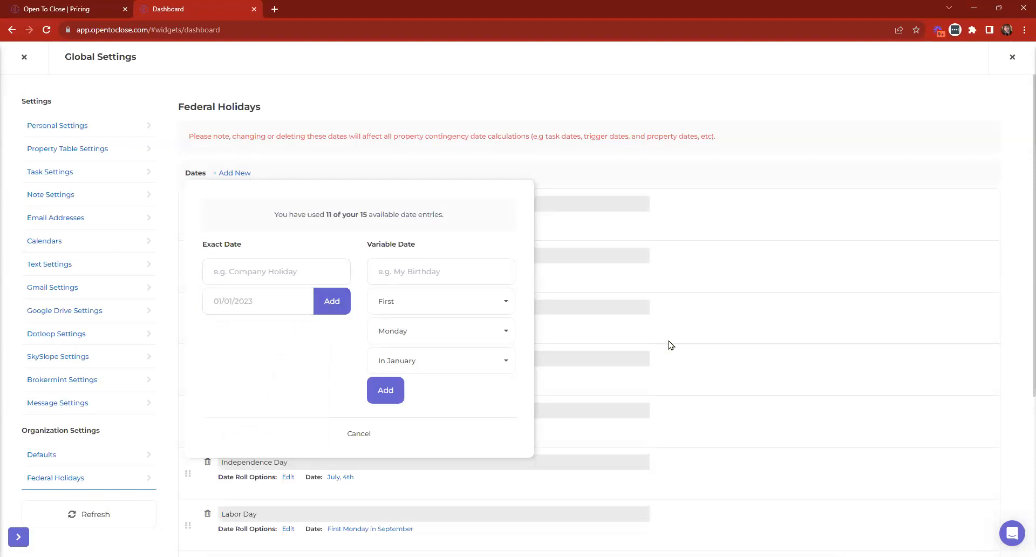
pyautogui.click(358, 435)
# Step: Start a new holiday entry and enter "Day After Thanksgiving" as the exact date name
pyautogui.scroll(-5, 310, 468)
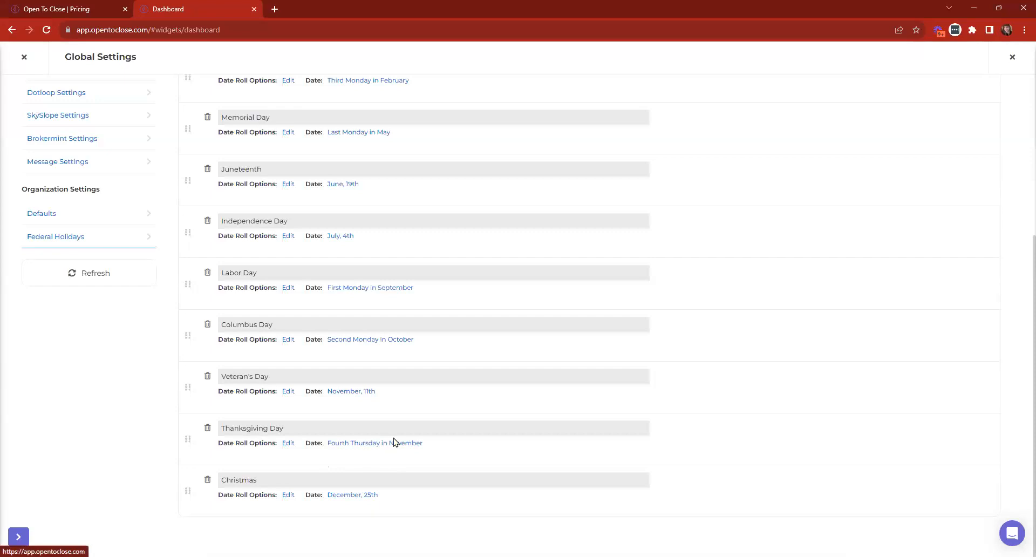
pyautogui.scroll(5, 393, 439)
pyautogui.click(230, 173)
pyautogui.click(255, 270)
pyautogui.write('Day After Thakns')
pyautogui.press('BackSpace')
pyautogui.press('BackSpace')
pyautogui.press('BackSpace')
pyautogui.write('nb')
pyautogui.press('BackSpace')
pyautogui.write('ks')
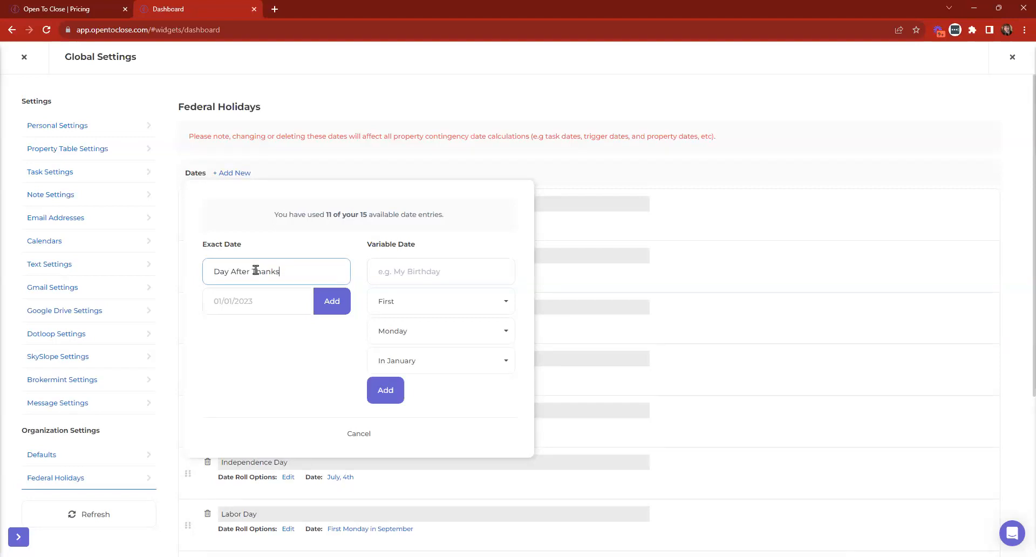
pyautogui.write('giving')
# Step: Add a variable holiday date set to the fourth Friday in November
pyautogui.click(396, 311)
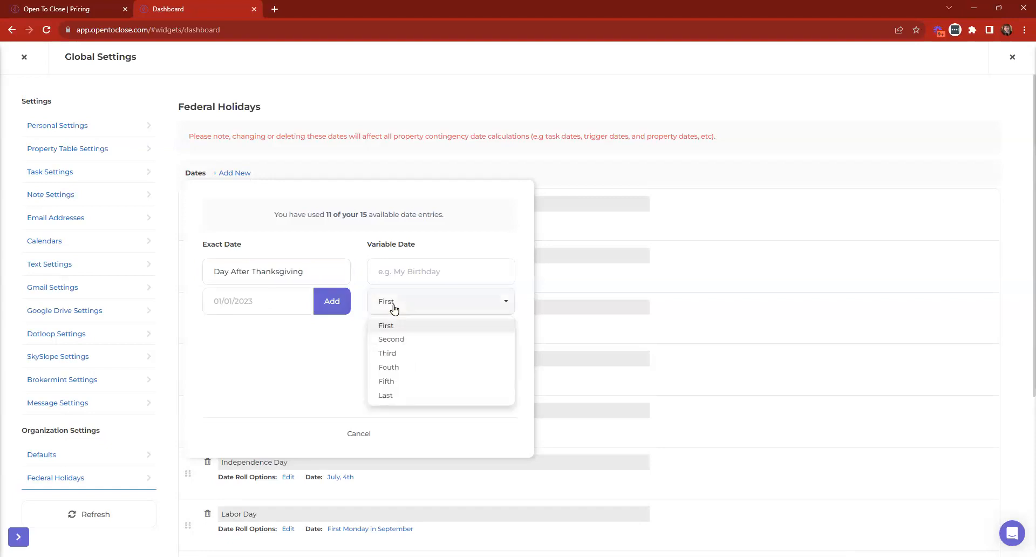
pyautogui.click(399, 369)
pyautogui.click(413, 337)
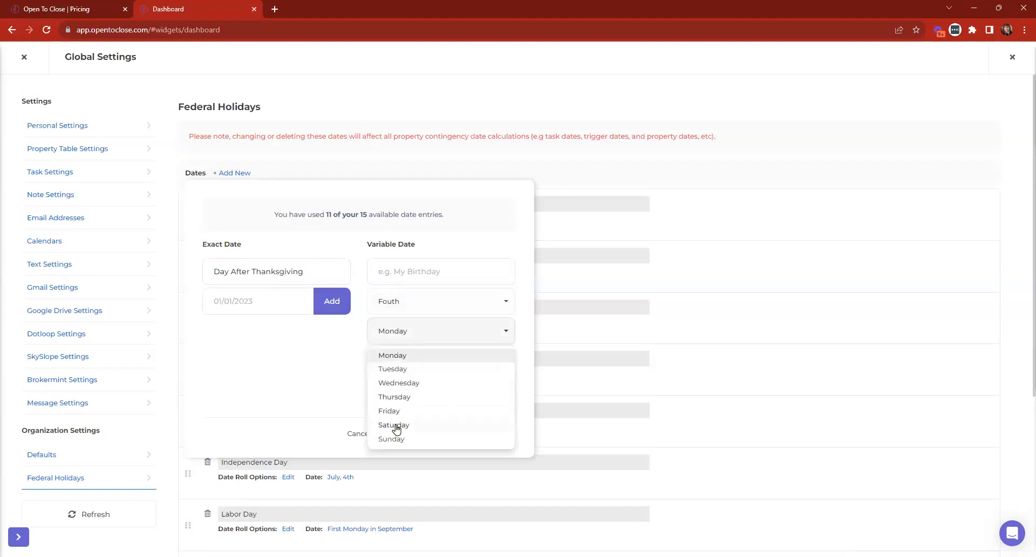
pyautogui.click(396, 410)
pyautogui.click(421, 361)
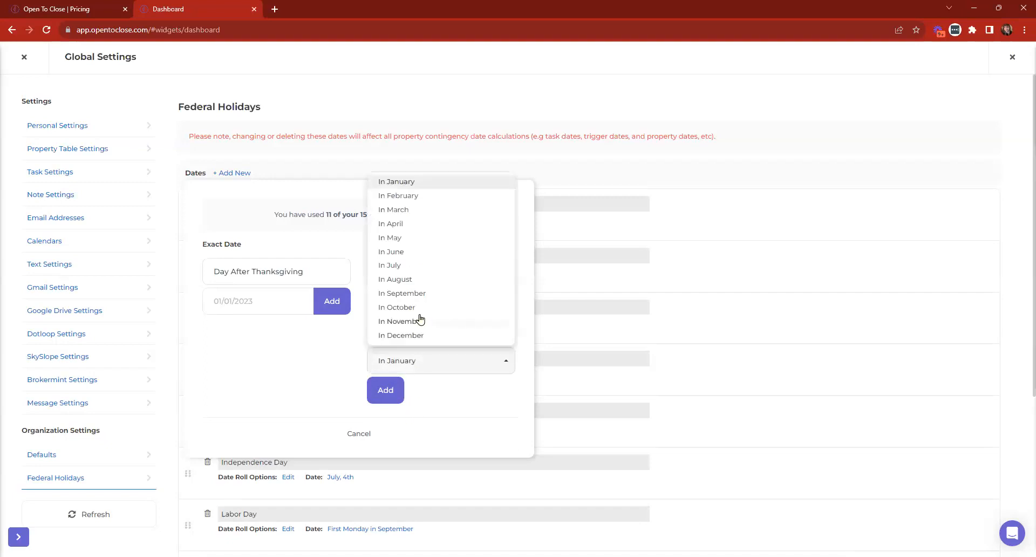
pyautogui.click(419, 322)
pyautogui.click(396, 385)
pyautogui.scroll(-5, 301, 282)
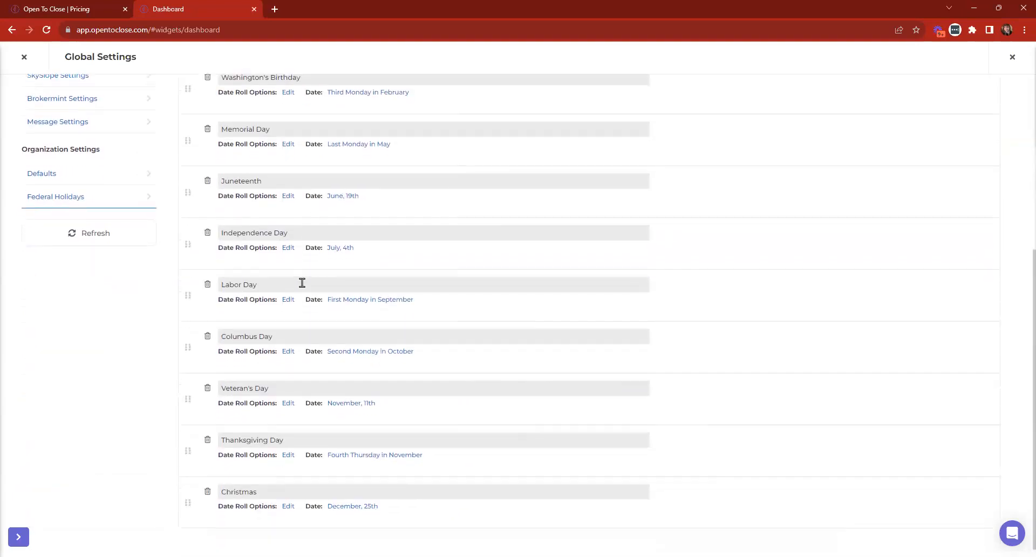
pyautogui.scroll(5, 356, 377)
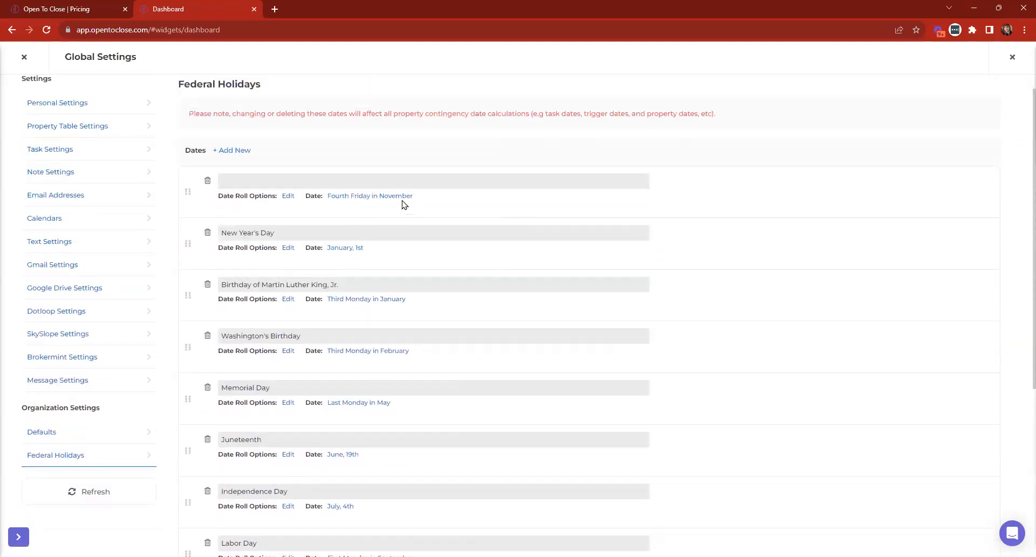
# Step: Name the unnamed fourth-Friday holiday "Day After Thanksgiving" and open its date roll options
pyautogui.click(266, 180)
pyautogui.click(288, 197)
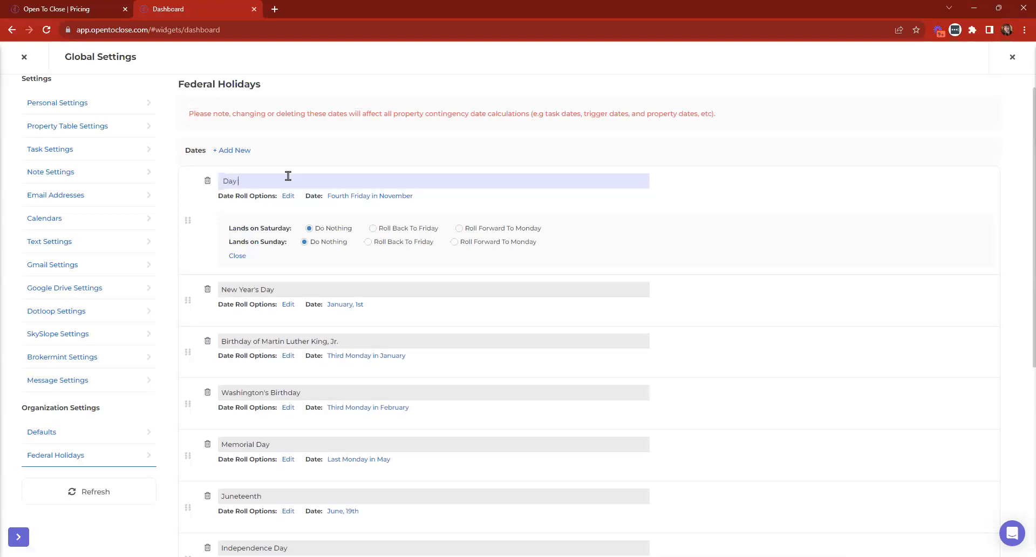
pyautogui.click(288, 176)
pyautogui.write('Day After THan')
pyautogui.press('BackSpace')
pyautogui.press('BackSpace')
pyautogui.press('BackSpace')
pyautogui.write('hanksgibignng')
pyautogui.click(620, 239)
# Step: Review the full Federal Holidays list, including the new entry and its date roll options
pyautogui.scroll(-1, 305, 330)
pyautogui.scroll(-3, 305, 330)
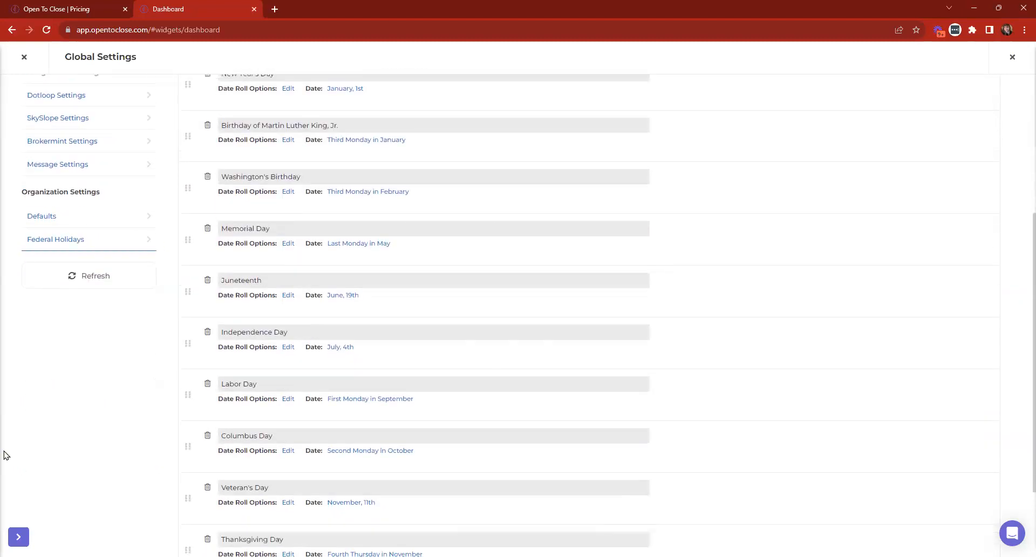
pyautogui.scroll(-2, 402, 400)
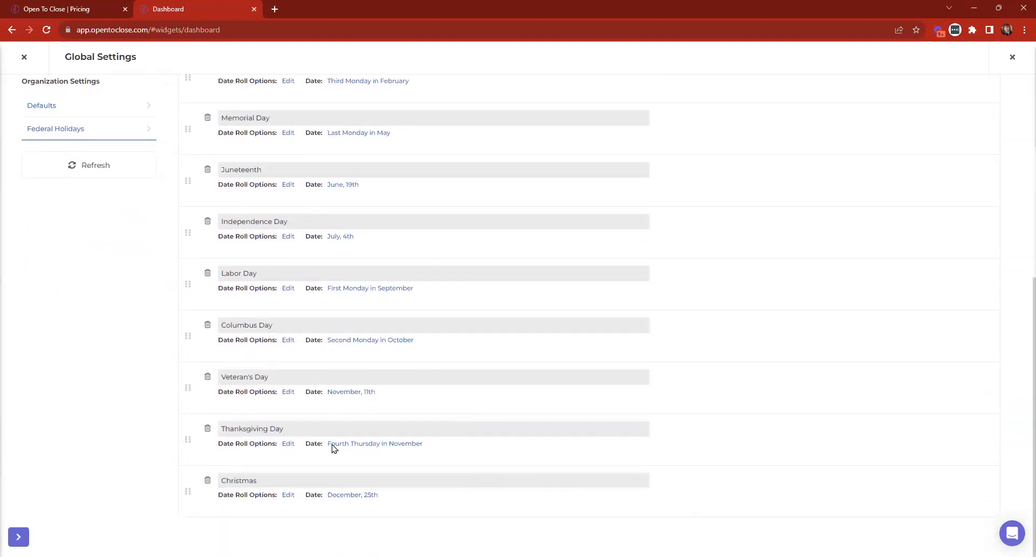
pyautogui.scroll(5, 551, 291)
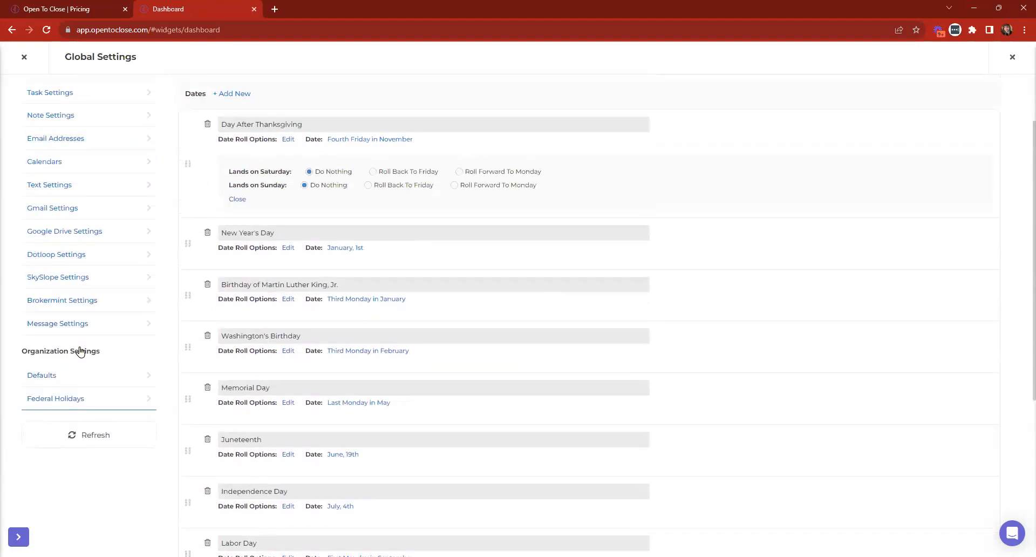
pyautogui.scroll(1, 596, 392)
pyautogui.scroll(1, 595, 393)
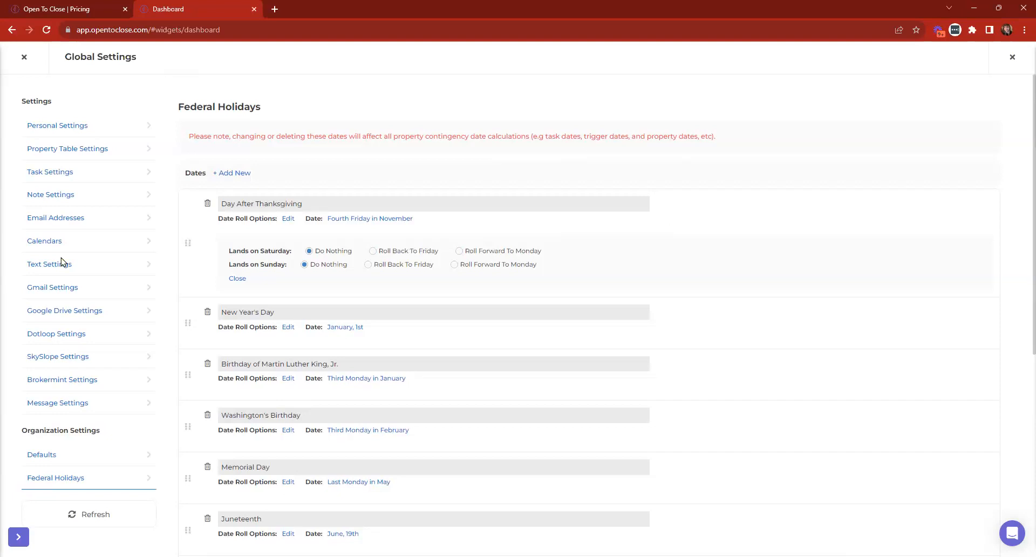
pyautogui.scroll(-6, 539, 340)
pyautogui.scroll(6, 551, 361)
pyautogui.scroll(-4, 551, 359)
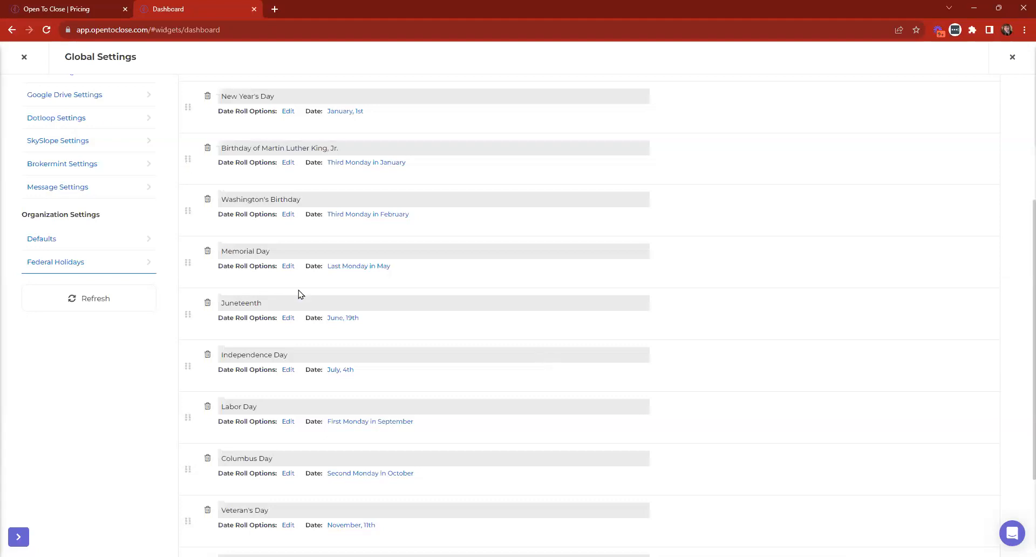
pyautogui.scroll(5, 108, 156)
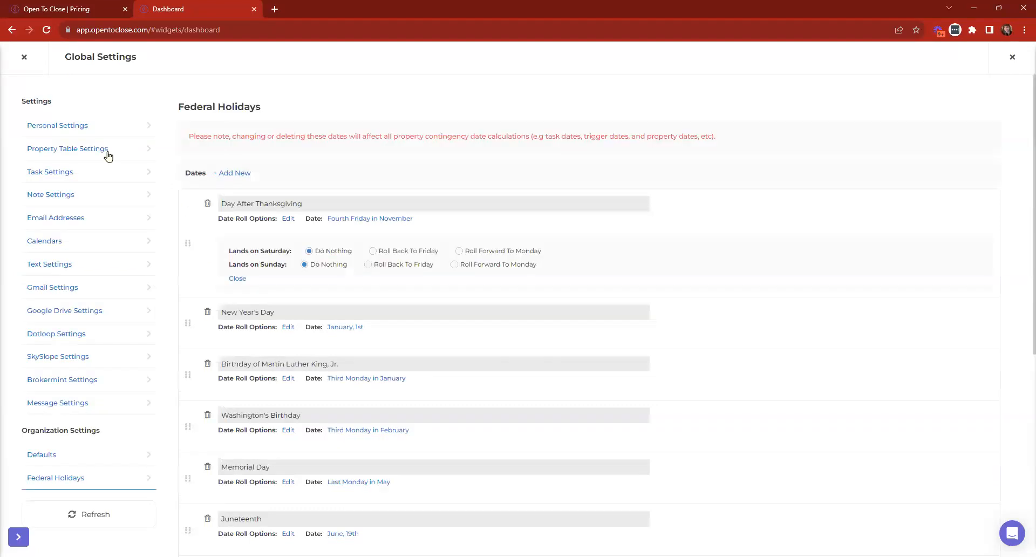
# Step: Close Global Settings, collapse the navigation sidebar, and view the Email Inbox
pyautogui.click(24, 57)
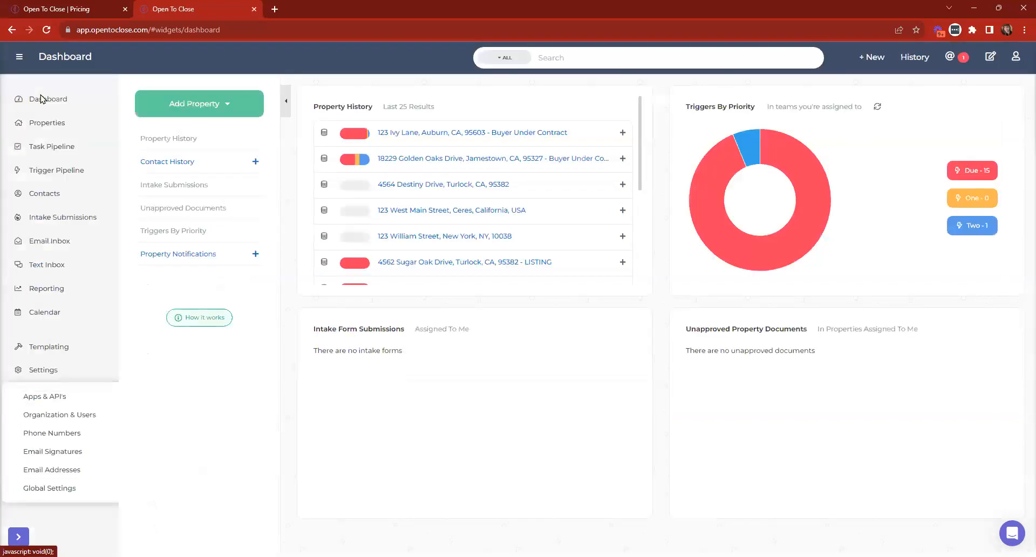
pyautogui.click(20, 57)
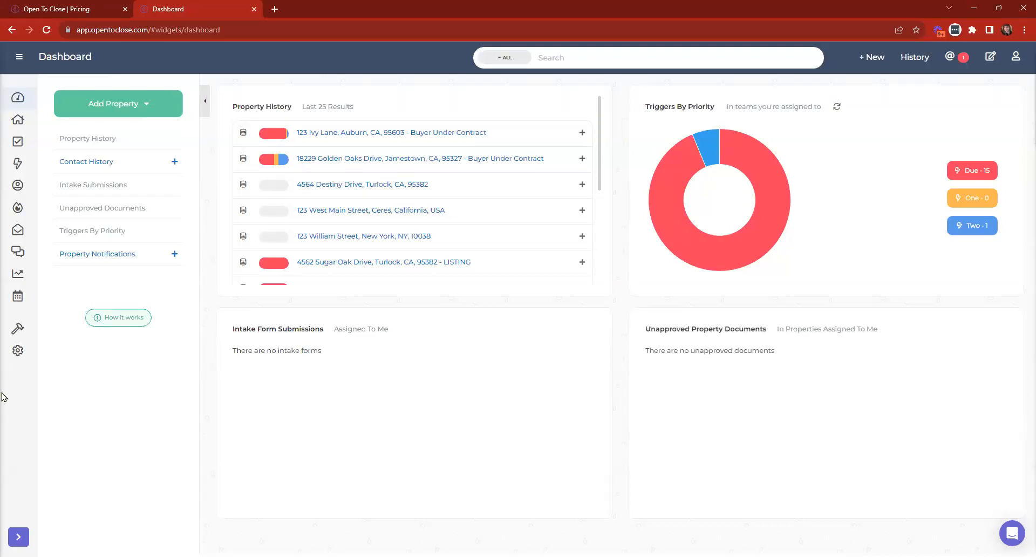
pyautogui.click(17, 230)
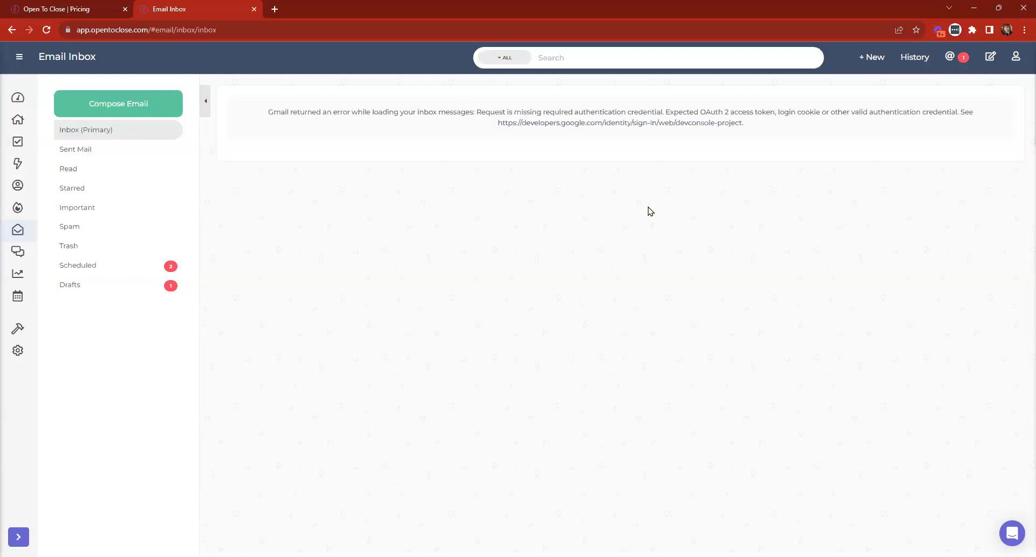
# Step: Disconnect the Google integration in Apps & API's
pyautogui.moveTo(18, 351)
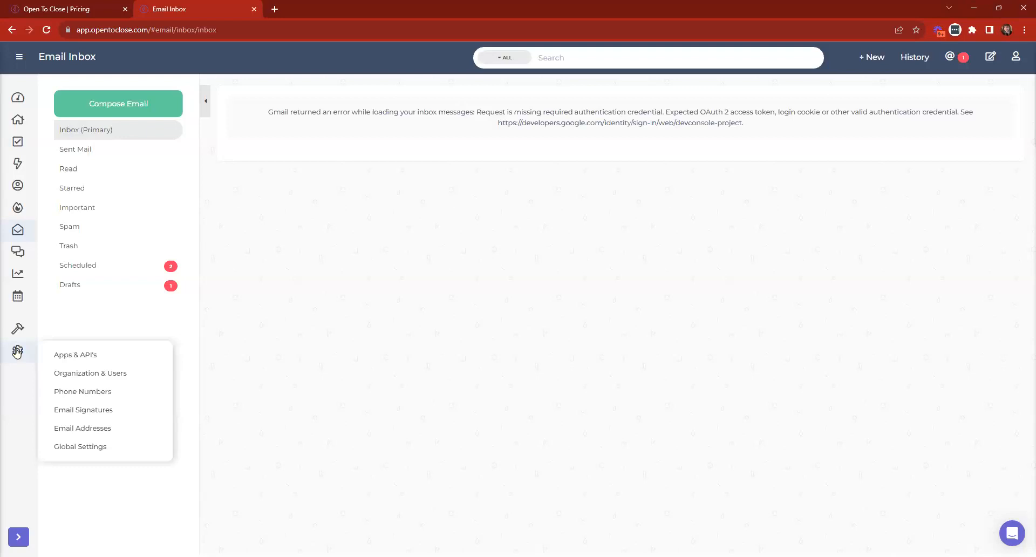
pyautogui.click(77, 354)
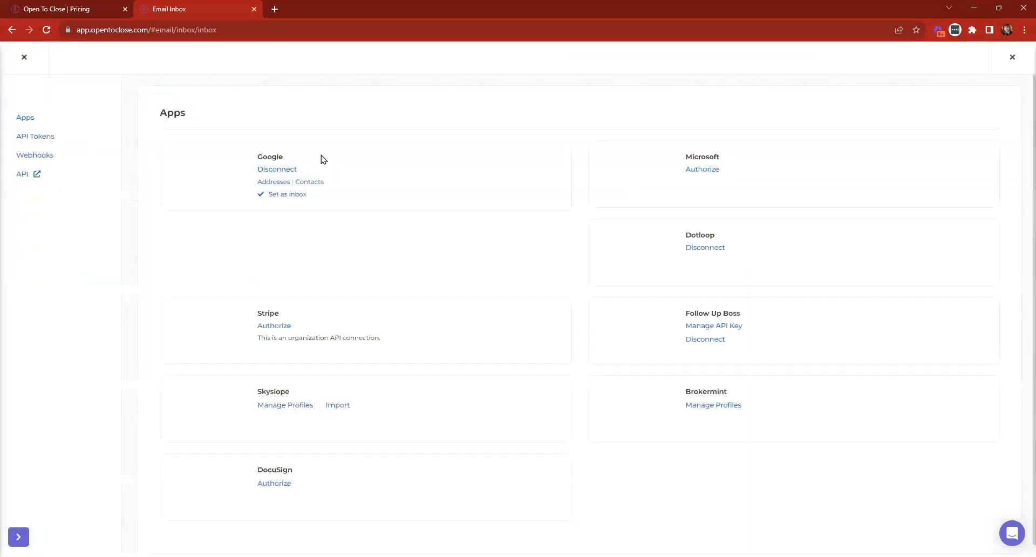
pyautogui.click(273, 169)
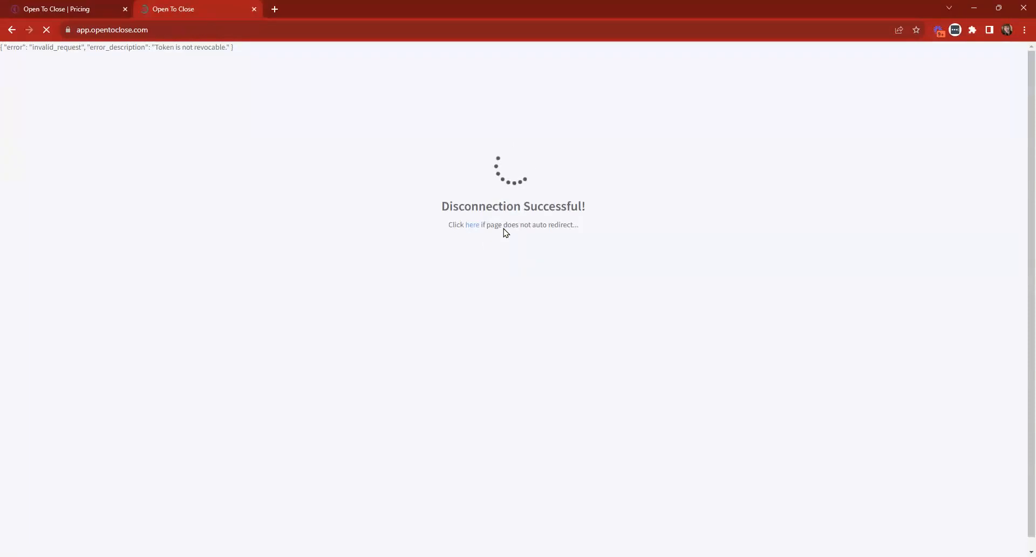
# Step: Reauthorize the Google integration with the Open To Close whitelisting confirmed, and check the Email Inbox
pyautogui.moveTo(18, 351)
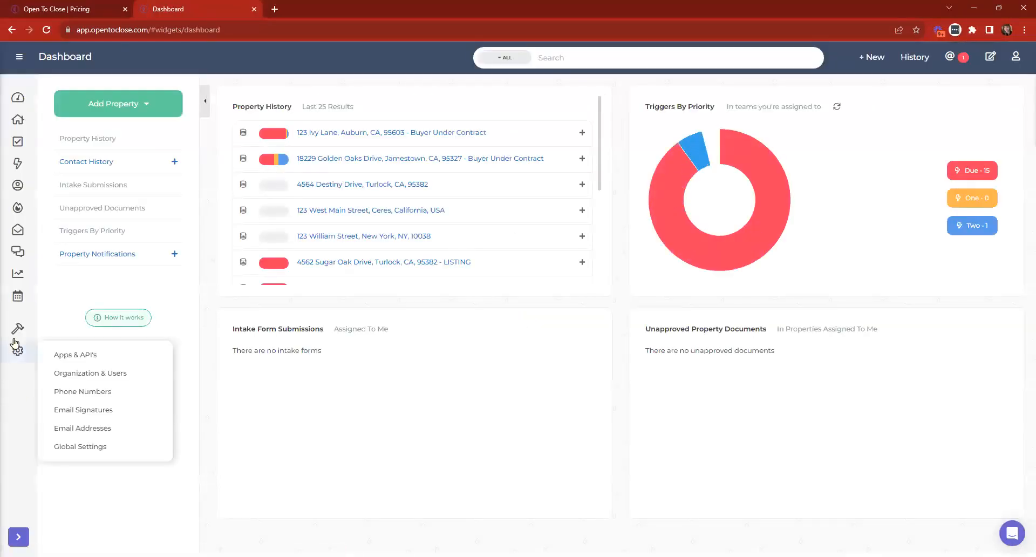
pyautogui.click(68, 355)
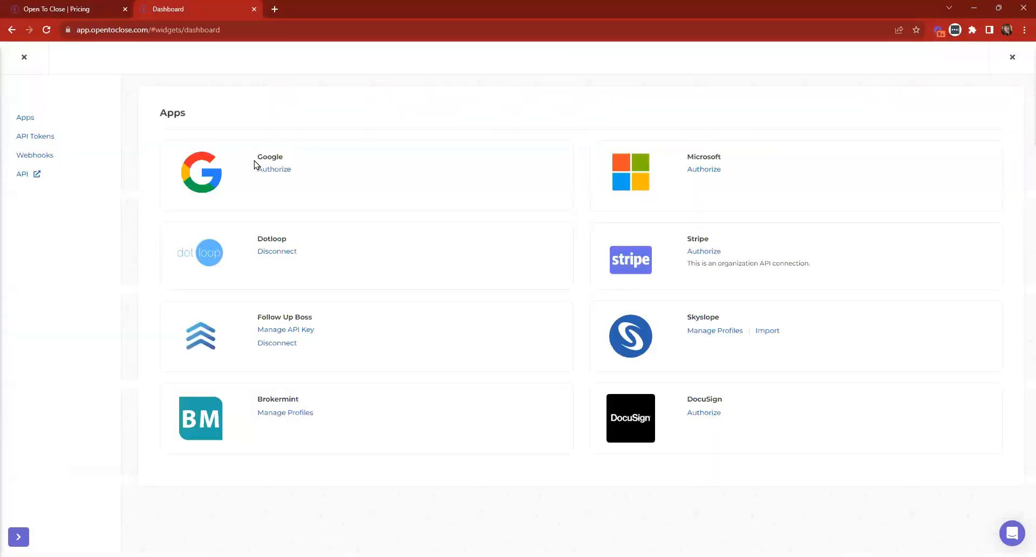
pyautogui.click(264, 173)
pyautogui.scroll(-5, 564, 421)
pyautogui.click(429, 462)
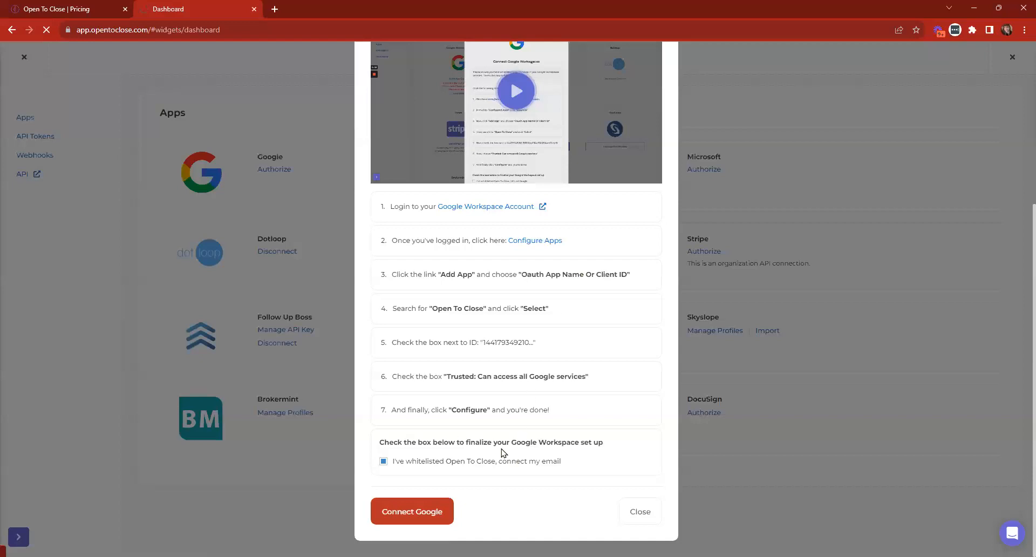
pyautogui.click(448, 509)
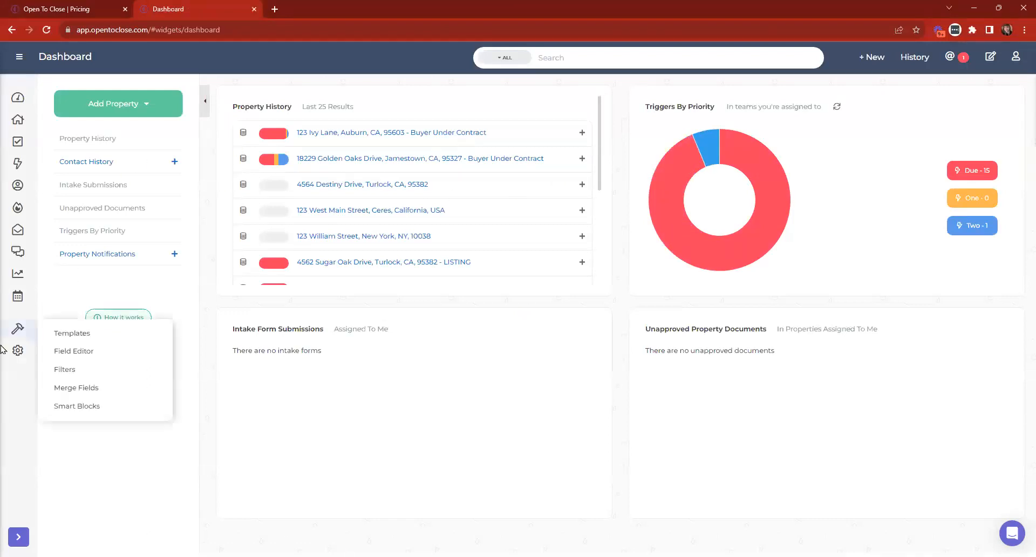
pyautogui.click(18, 232)
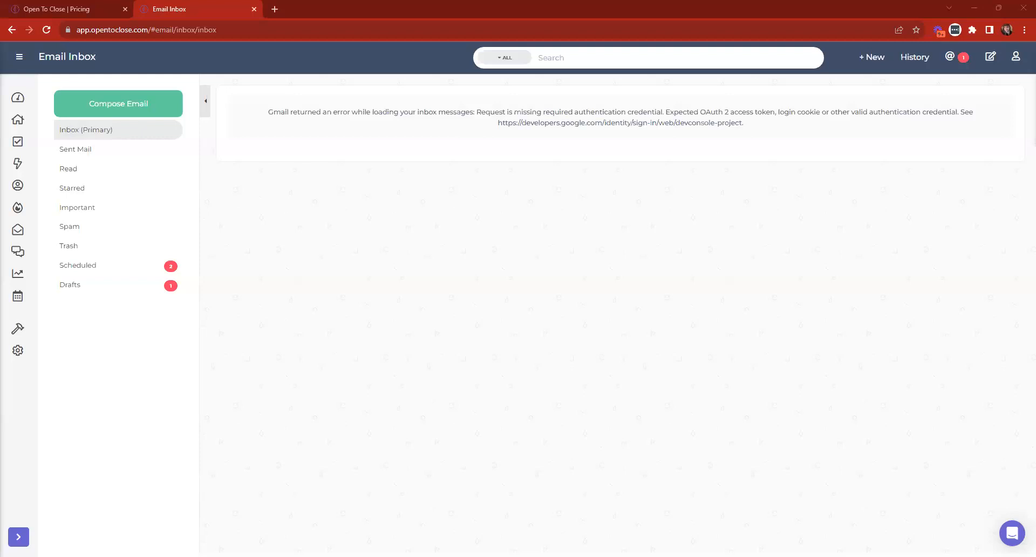
# Step: Open the Google Account page for third-party apps & services at myaccount.google.com/permissions in a new browser tab
pyautogui.click(276, 9)
pyautogui.write('https://myaccount.google.com/permissions?continue=https%3A%2F%2Fmyaccount.google.com%2Fsecurity')
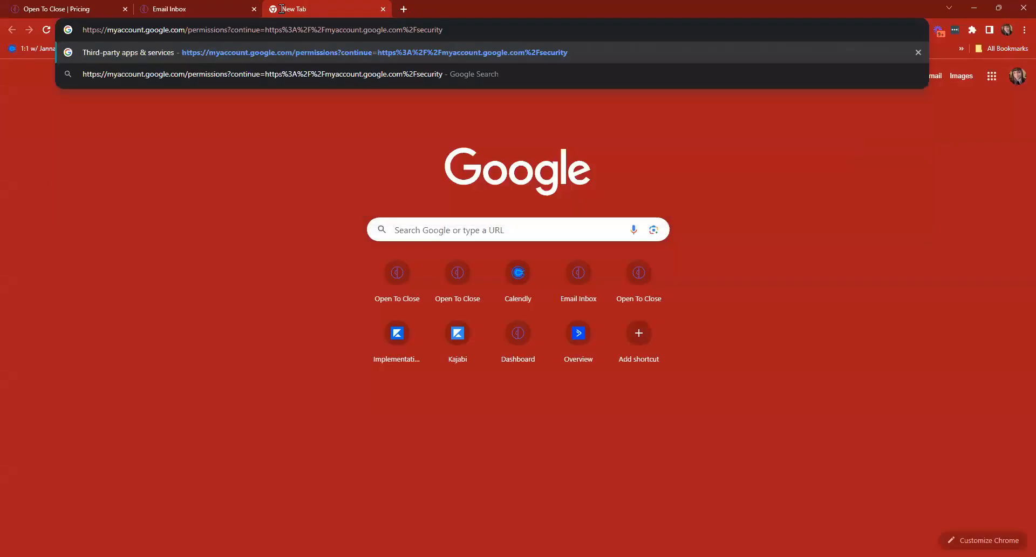
pyautogui.press('Return')
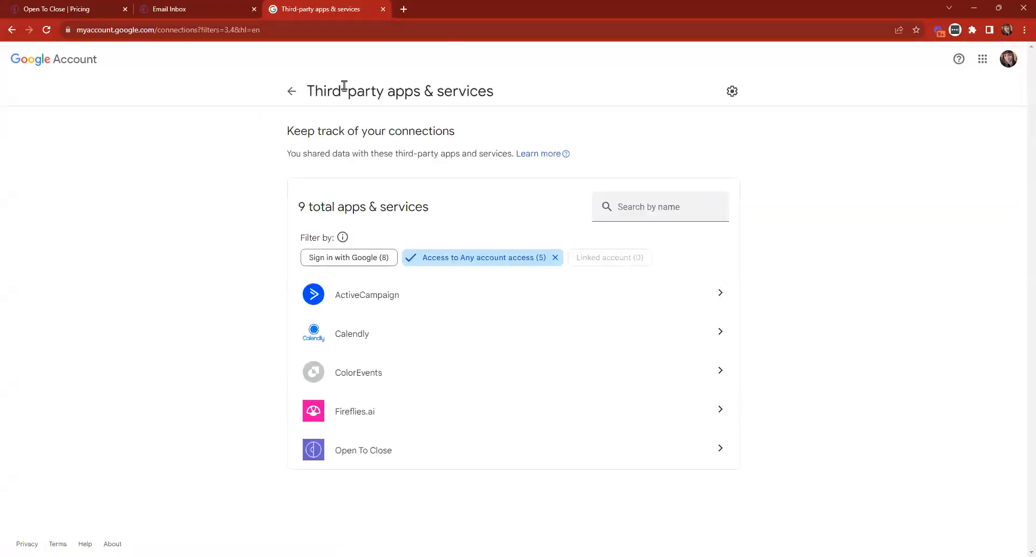
# Step: Check which Google account is signed in using a temporary browser tab, and return to the third-party apps list
pyautogui.click(401, 15)
pyautogui.click(1017, 76)
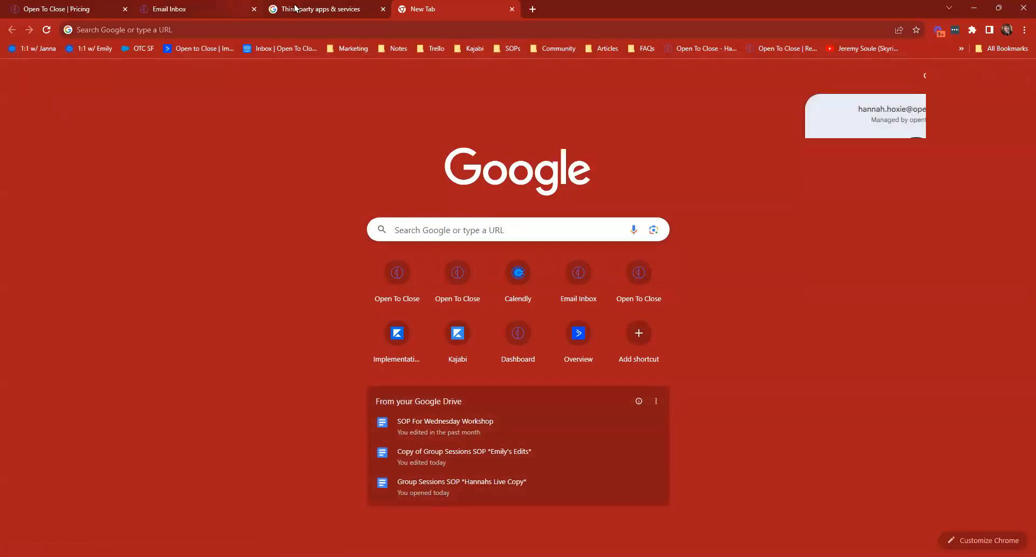
pyautogui.click(345, 9)
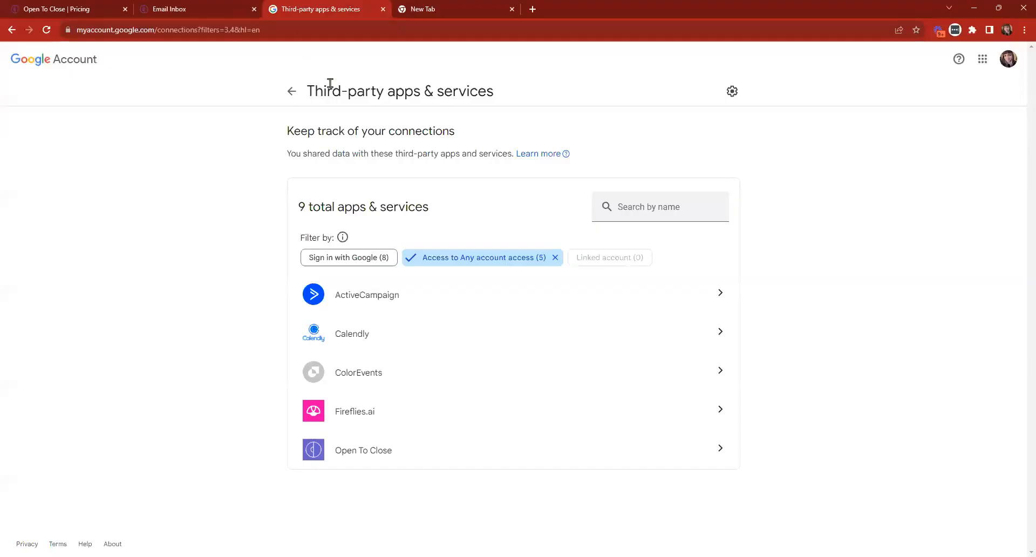
pyautogui.click(511, 9)
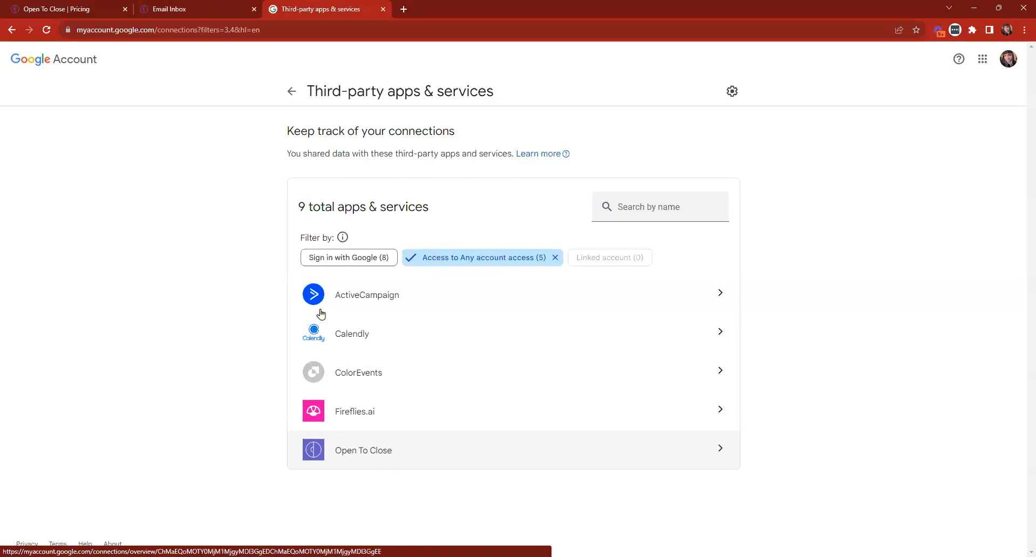
# Step: Disconnect the Google integration from Open To Close's Apps page
pyautogui.click(181, 9)
pyautogui.moveTo(40, 322)
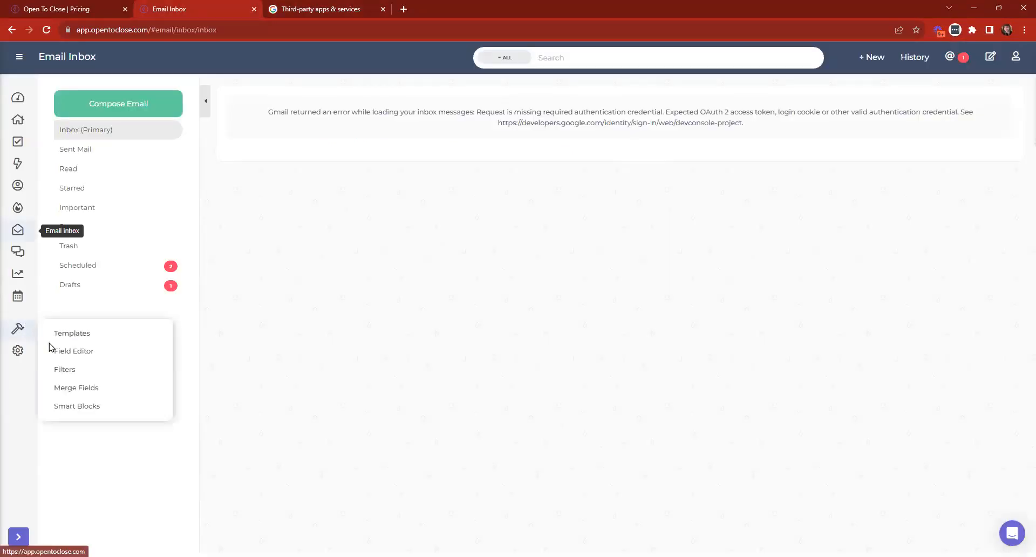
pyautogui.click(75, 357)
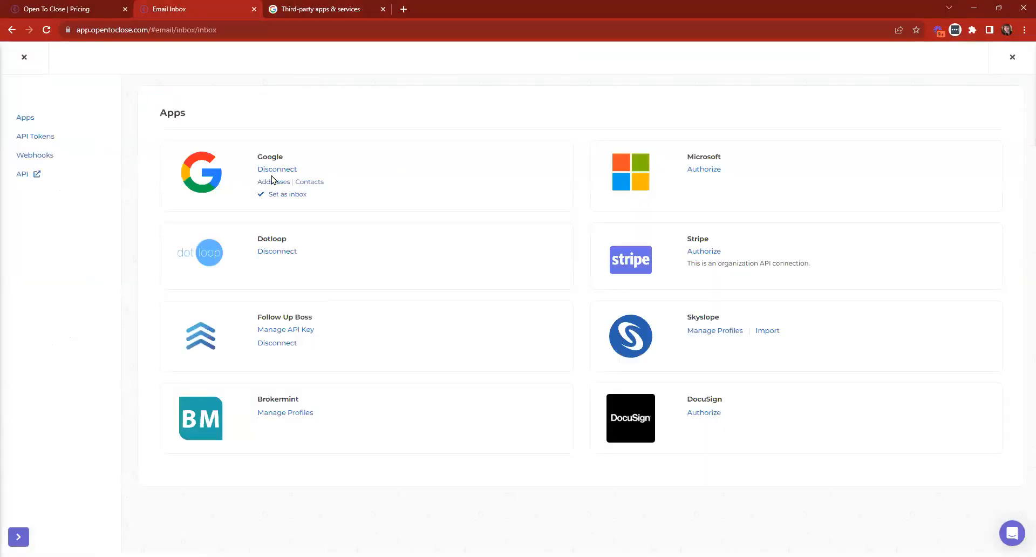
pyautogui.click(270, 170)
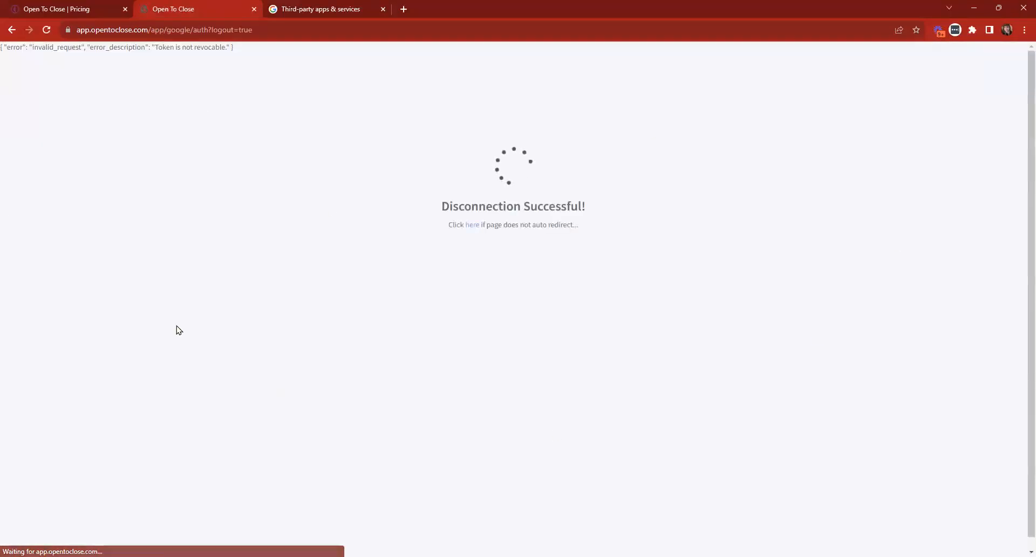
# Step: Delete all connections with Open To Close in the Google Account, and return to the third-party apps list
pyautogui.click(276, 6)
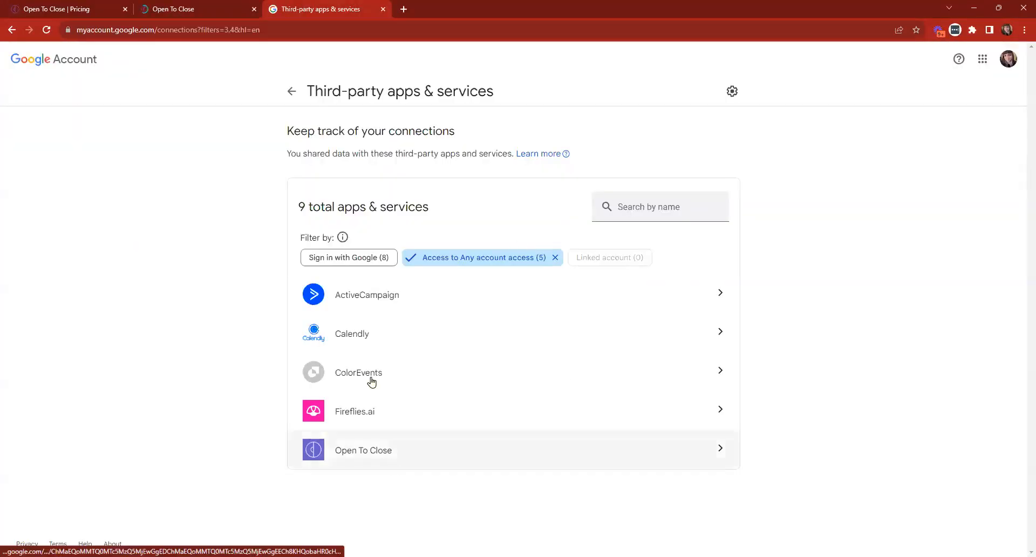
pyautogui.click(380, 452)
pyautogui.scroll(-4, 620, 269)
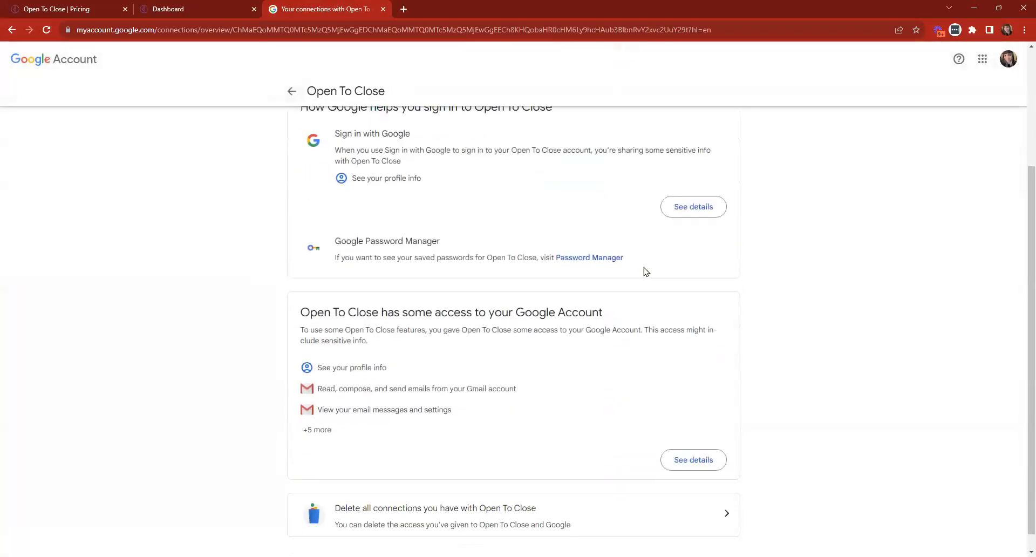
pyautogui.click(445, 500)
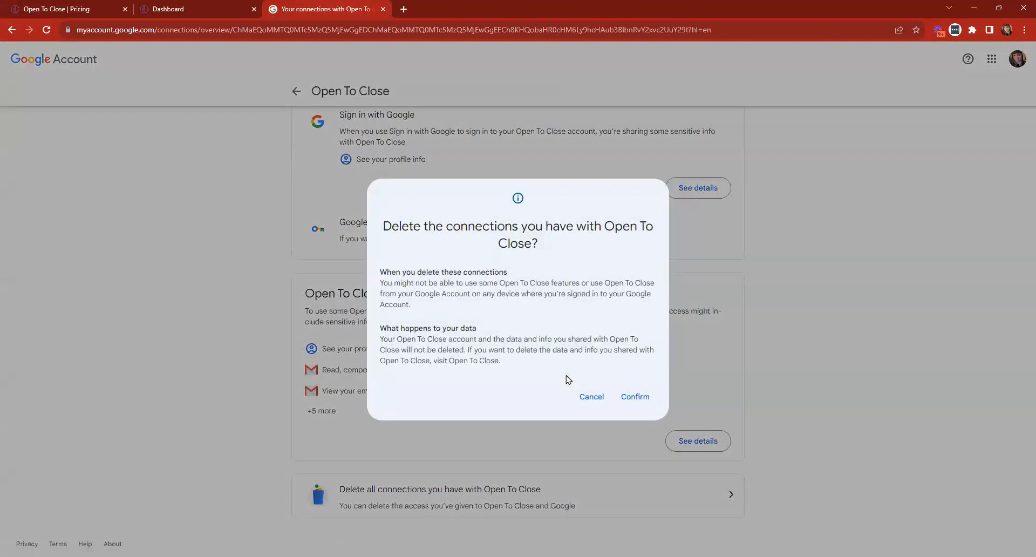
pyautogui.click(644, 390)
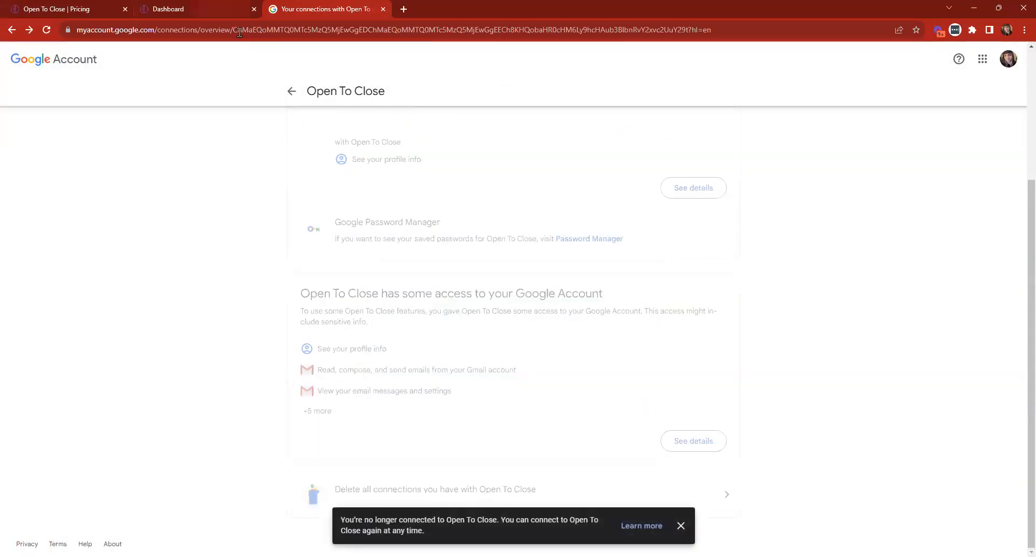
pyautogui.click(292, 91)
# Step: Start authorizing Google again from Open To Close's Apps page, confirming that Open To Close is whitelisted
pyautogui.click(224, 6)
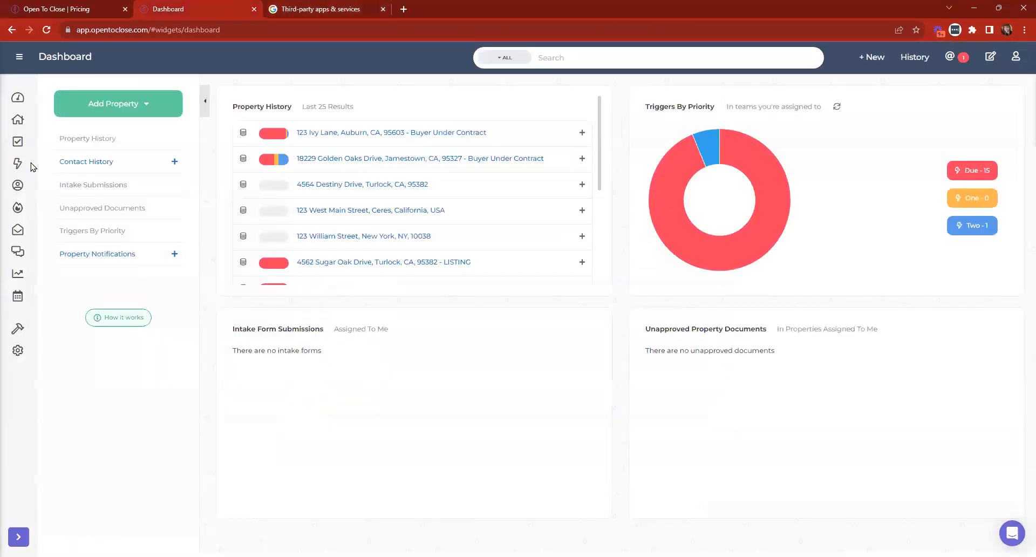
pyautogui.click(18, 351)
pyautogui.click(65, 355)
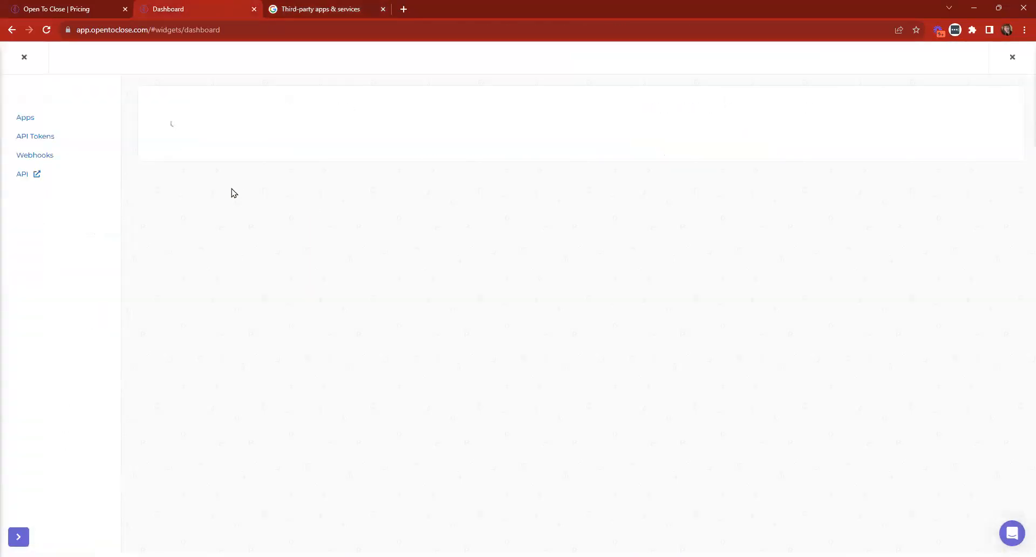
pyautogui.click(269, 170)
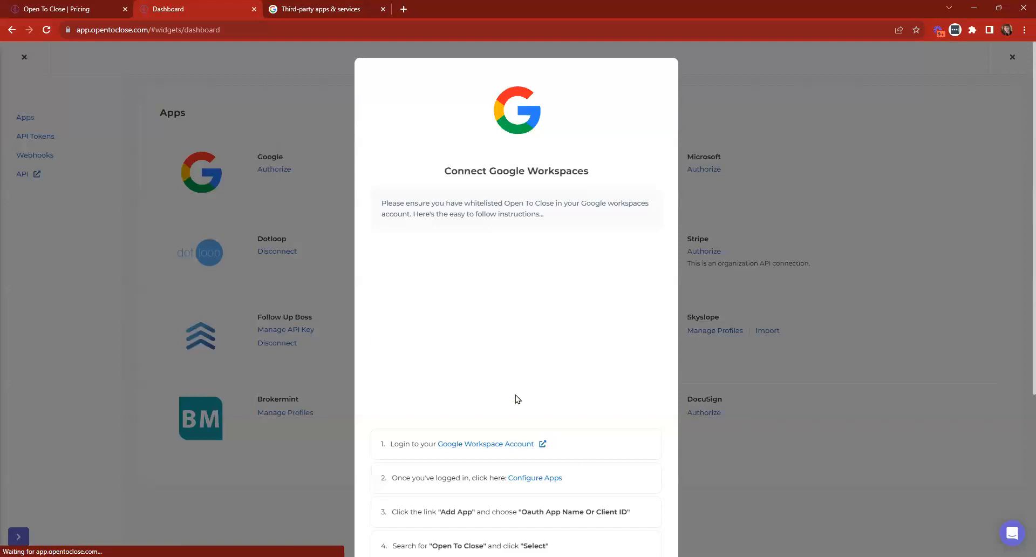
pyautogui.scroll(-4, 560, 252)
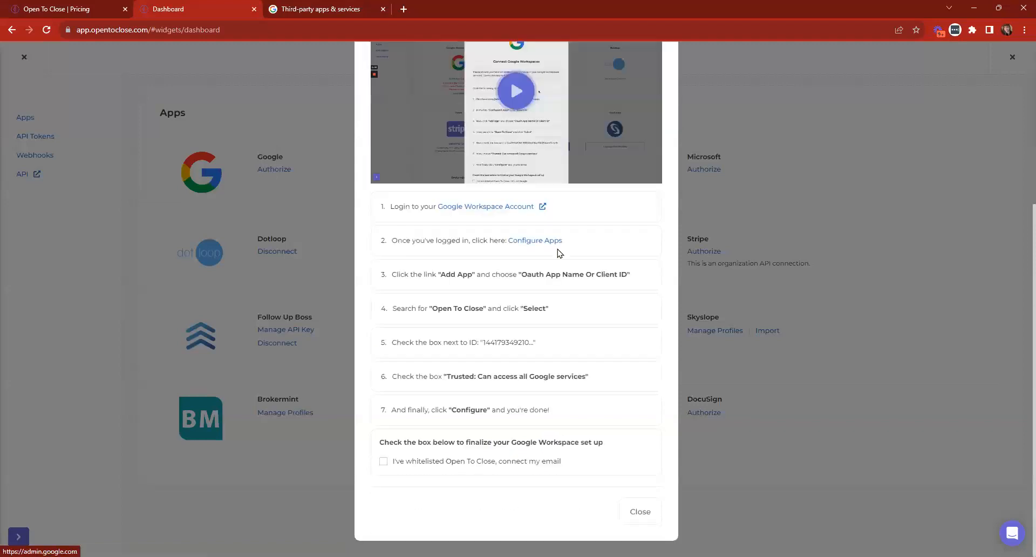
pyautogui.click(383, 462)
pyautogui.click(410, 515)
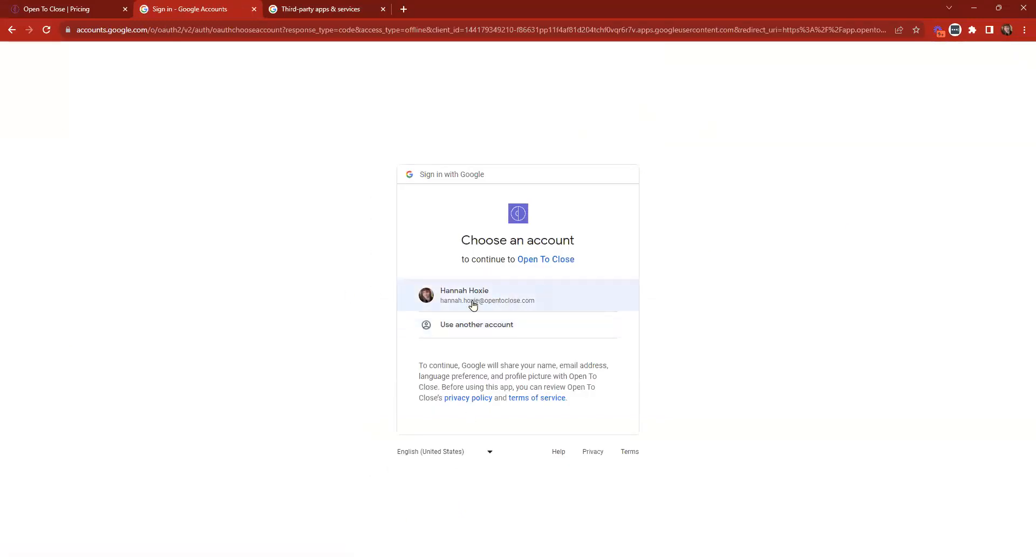
# Step: Choose the signed-in Google account, allow Open To Close the requested access, and view the Email Inbox
pyautogui.click(498, 304)
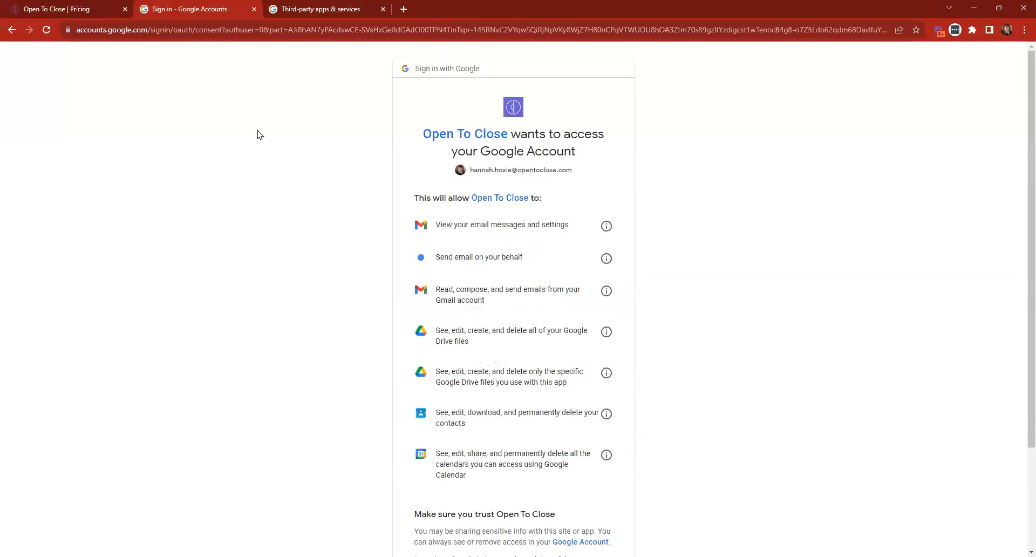
pyautogui.scroll(-3, 518, 272)
pyautogui.click(554, 478)
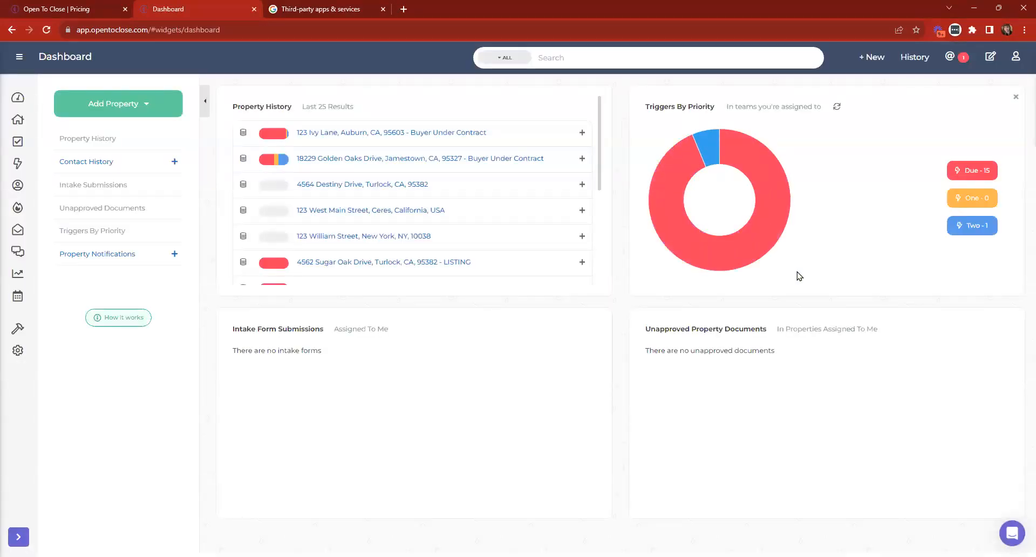
pyautogui.click(20, 234)
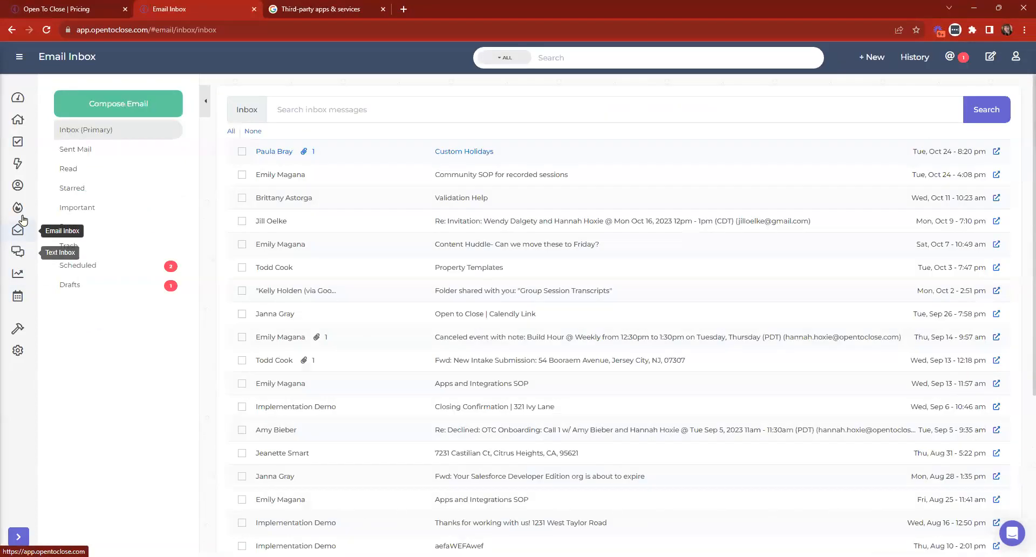
# Step: Return to the dashboard and disconnect Google once more from the Apps page
pyautogui.click(18, 98)
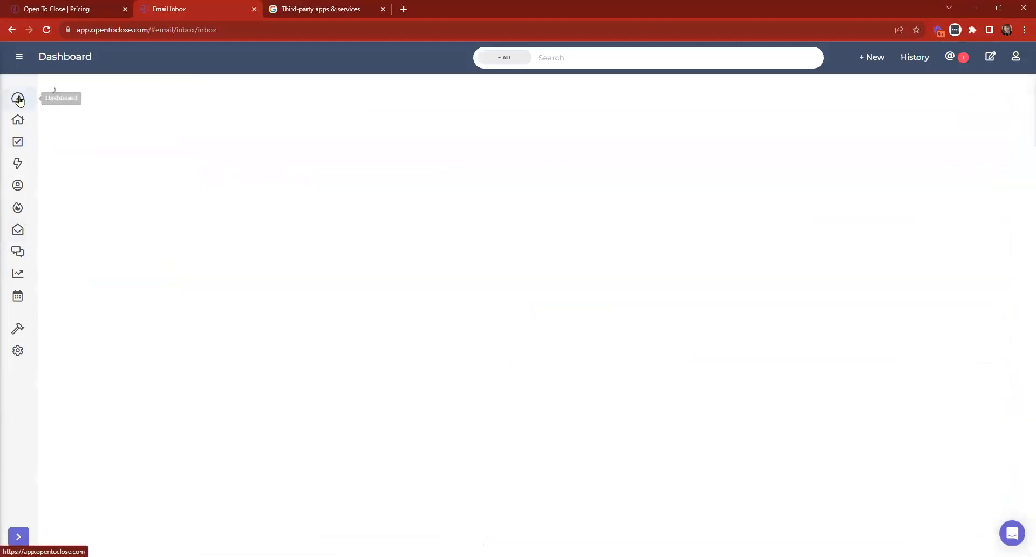
pyautogui.click(18, 352)
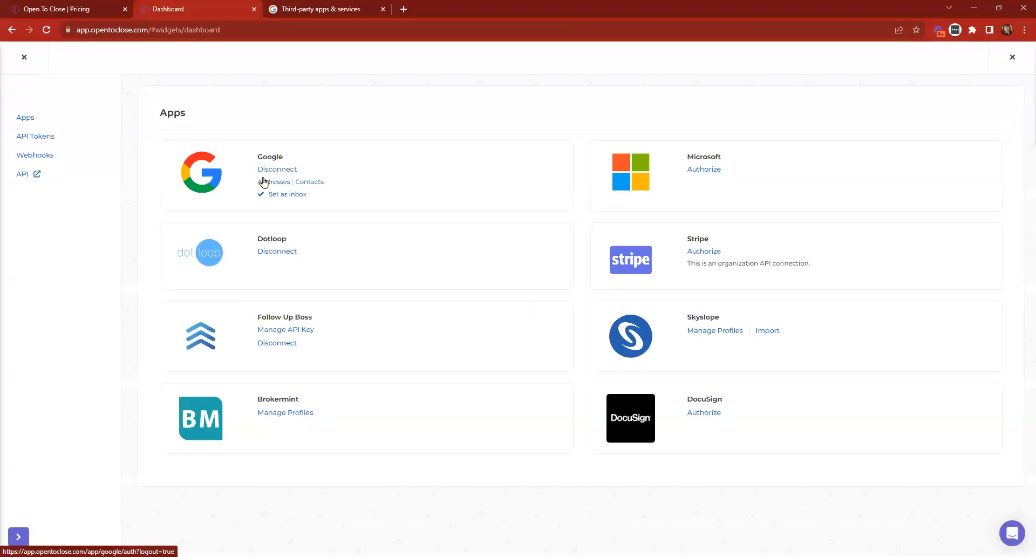
pyautogui.click(273, 170)
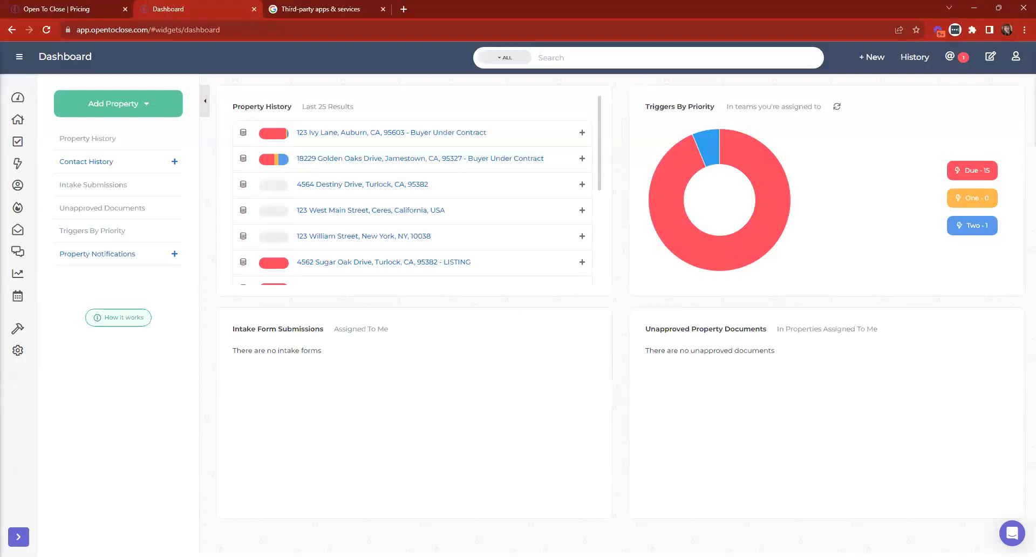
# Step: Reconnect Google from the Apps page with the Open To Close whitelisting confirmed, closing the third-party apps browser tab
pyautogui.click(19, 348)
pyautogui.click(65, 354)
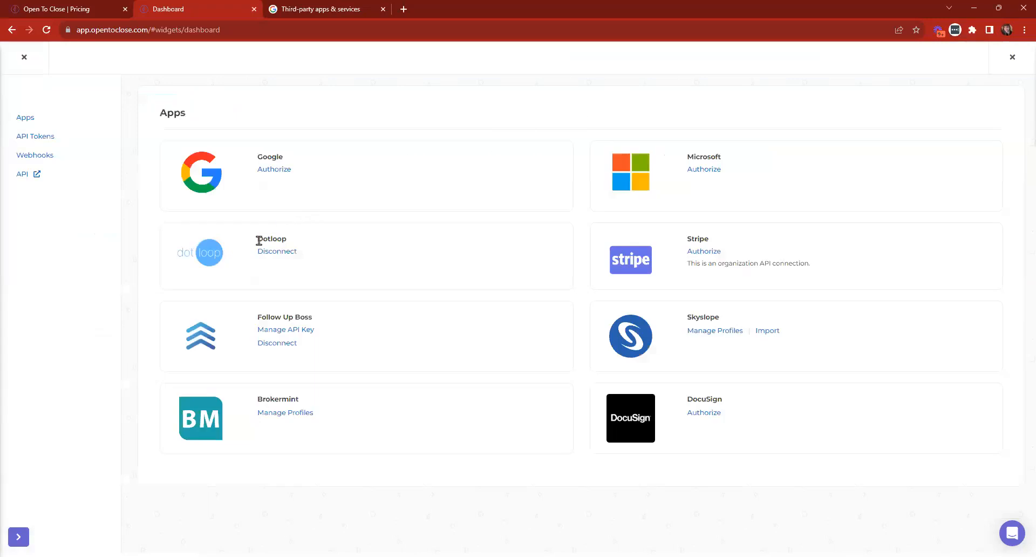
pyautogui.click(275, 170)
pyautogui.scroll(-5, 487, 432)
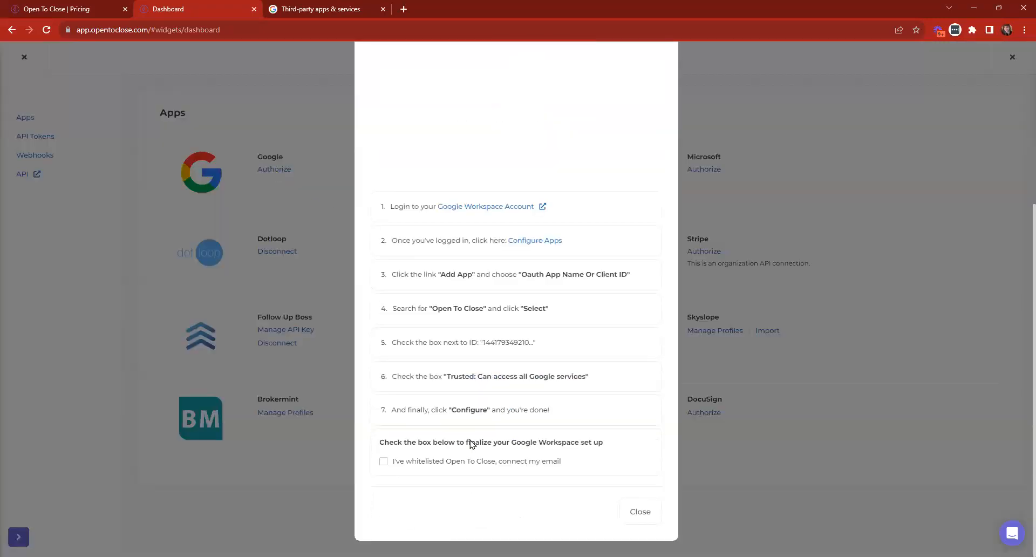
pyautogui.click(383, 460)
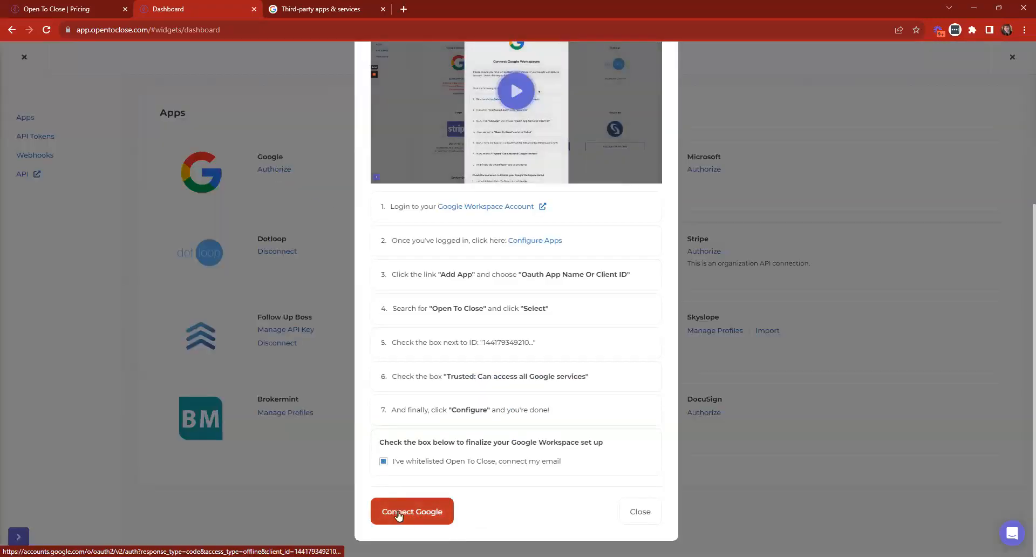
pyautogui.click(290, 7)
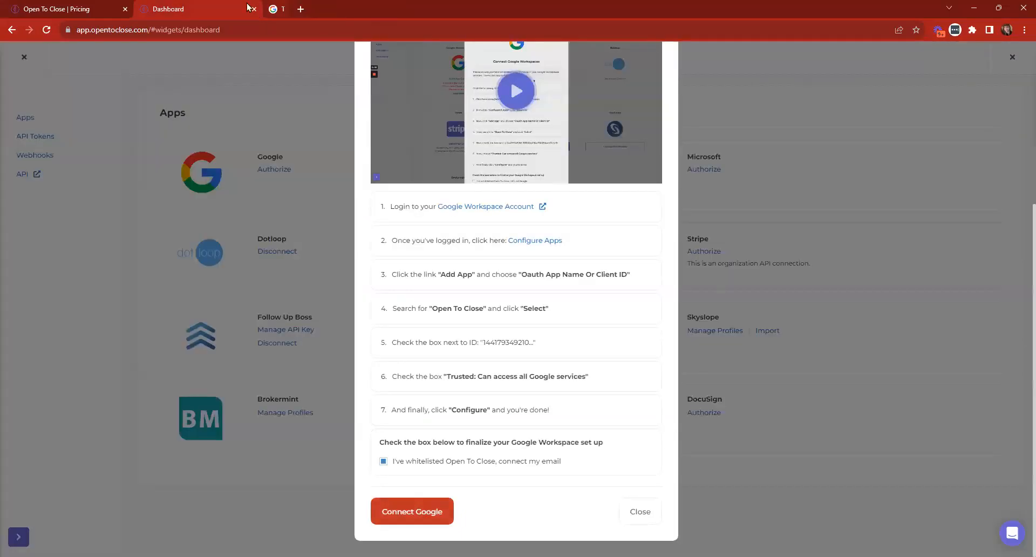
pyautogui.click(383, 9)
pyautogui.click(411, 512)
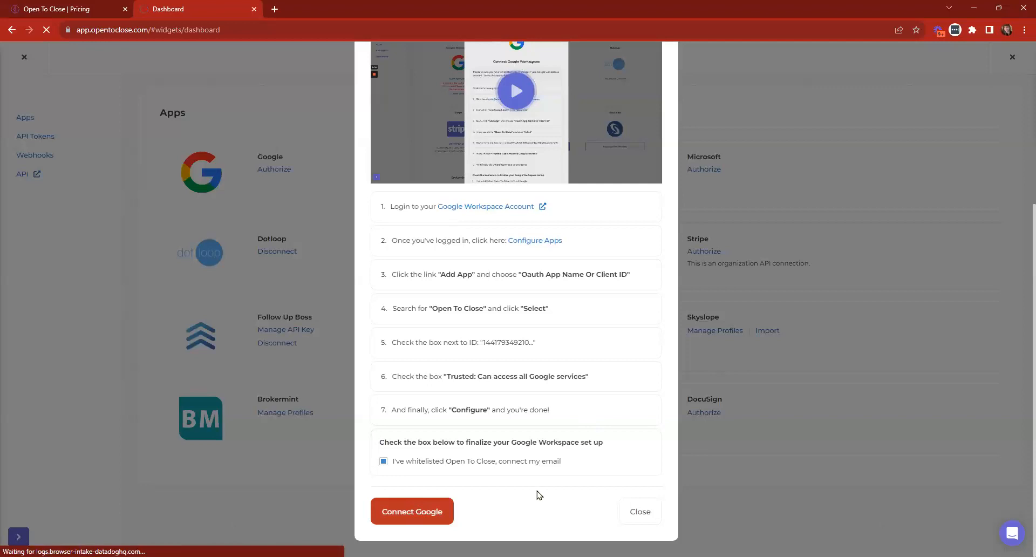
pyautogui.click(432, 515)
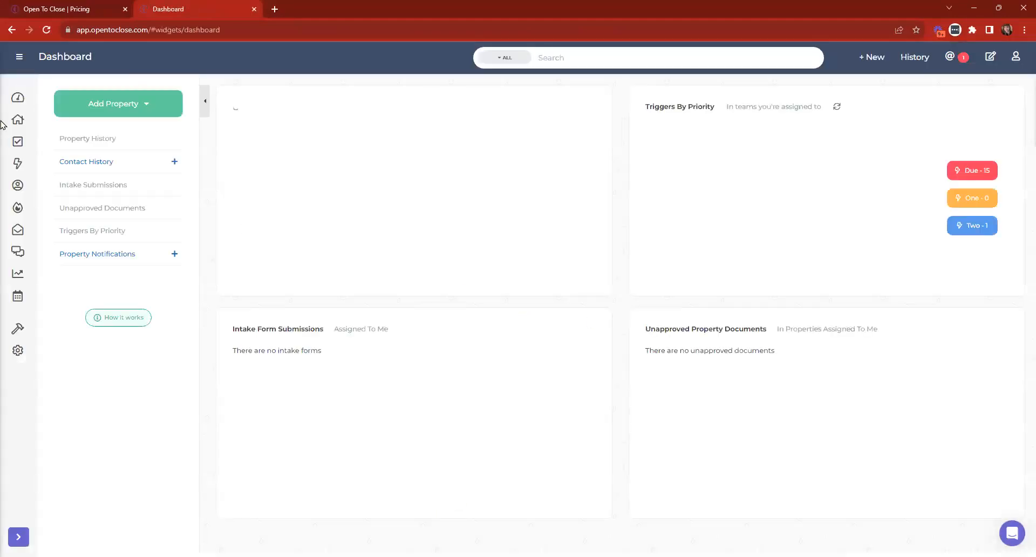
# Step: Expand the navigation sidebar on the dashboard and open the Template Editor
pyautogui.click(18, 98)
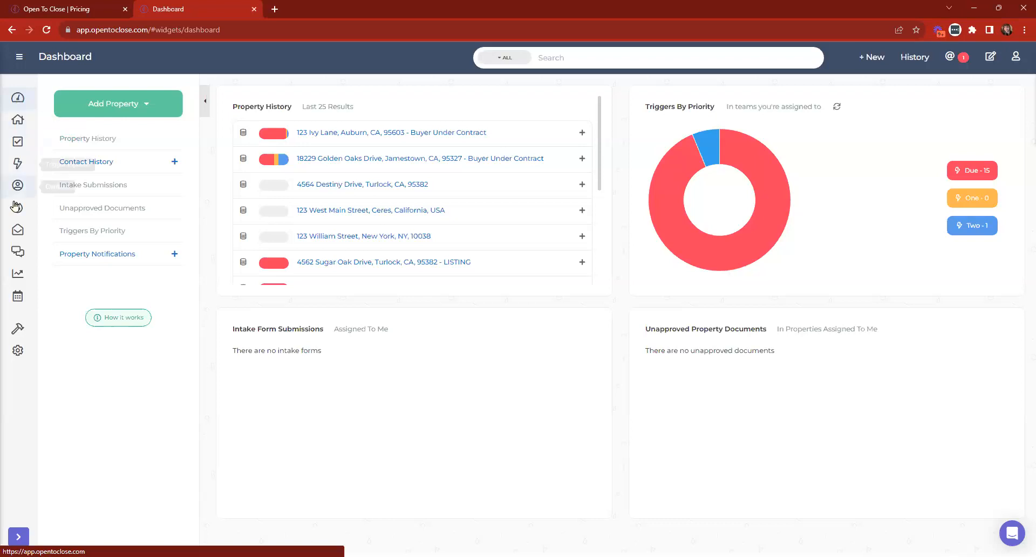
pyautogui.click(18, 58)
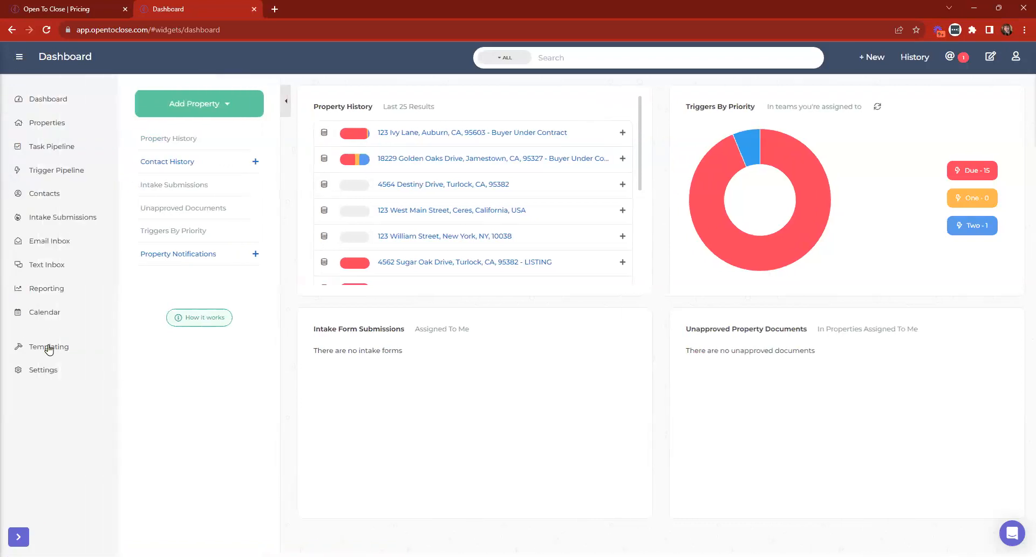
pyautogui.click(32, 347)
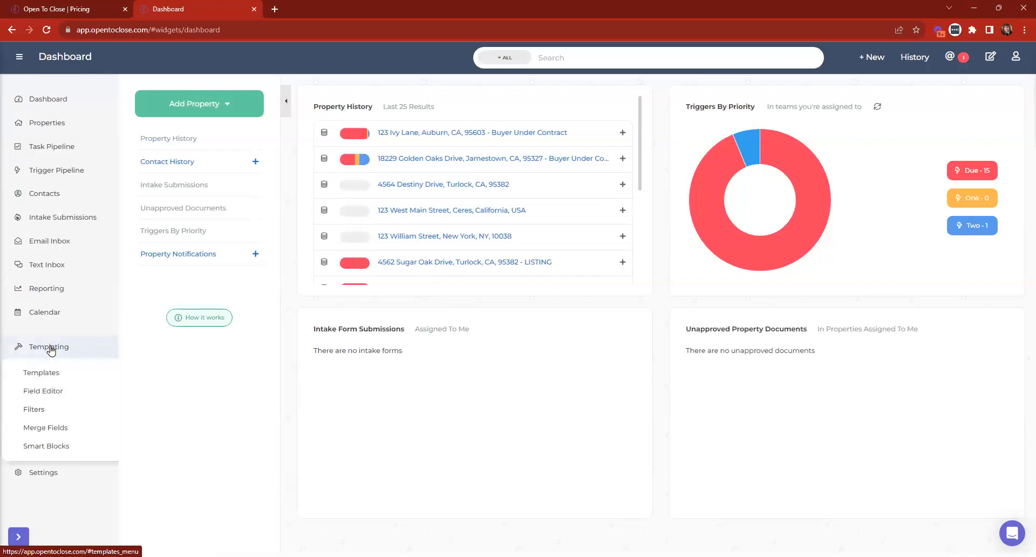
pyautogui.click(41, 368)
# Step: Show email templates from all categories, and review the list of available email template categories
pyautogui.click(271, 139)
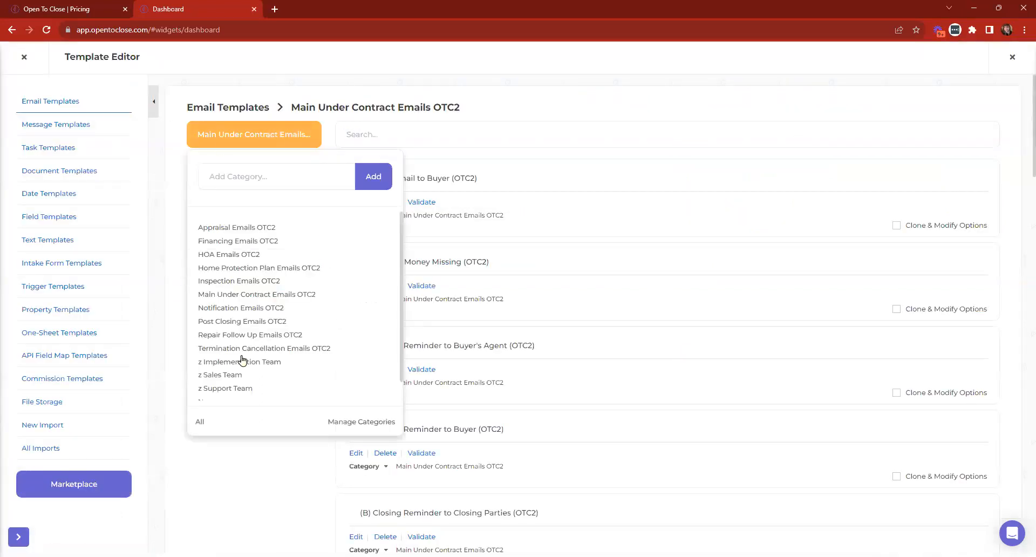
pyautogui.click(199, 421)
pyautogui.click(256, 138)
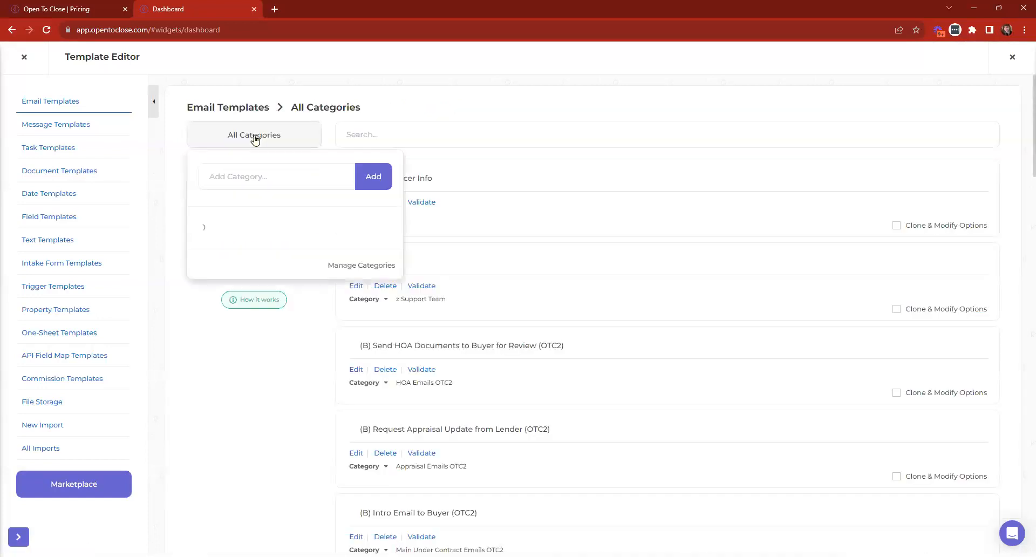
pyautogui.scroll(-1, 247, 234)
pyautogui.scroll(1, 259, 241)
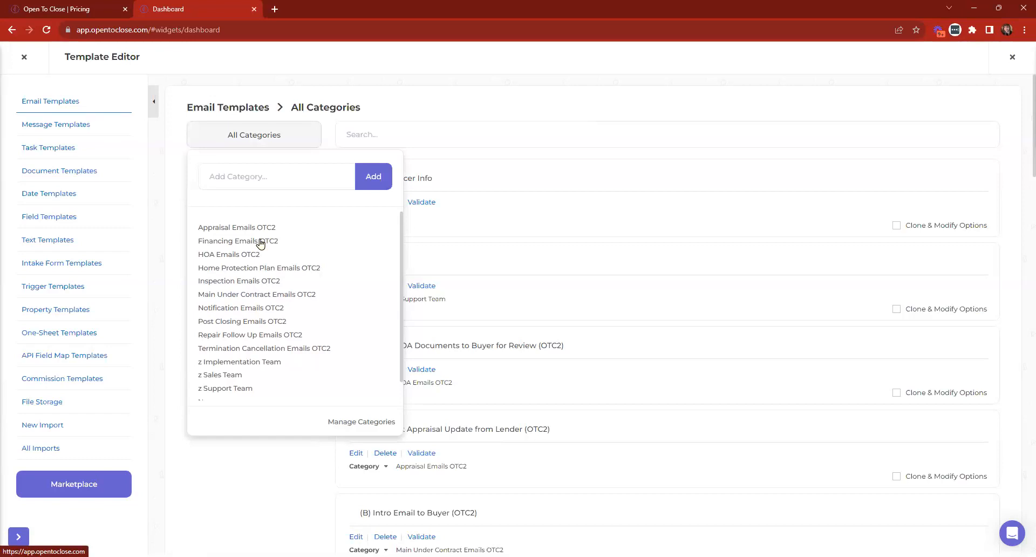
# Step: Show only the Main Under Contract Emails OTC2 templates and view their sort list, closing it again
pyautogui.click(263, 294)
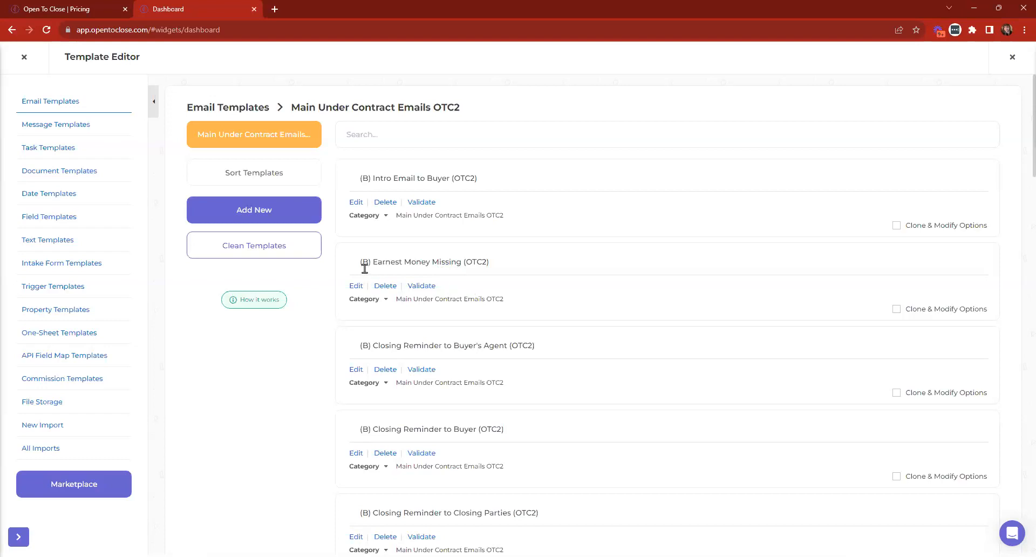
pyautogui.click(286, 173)
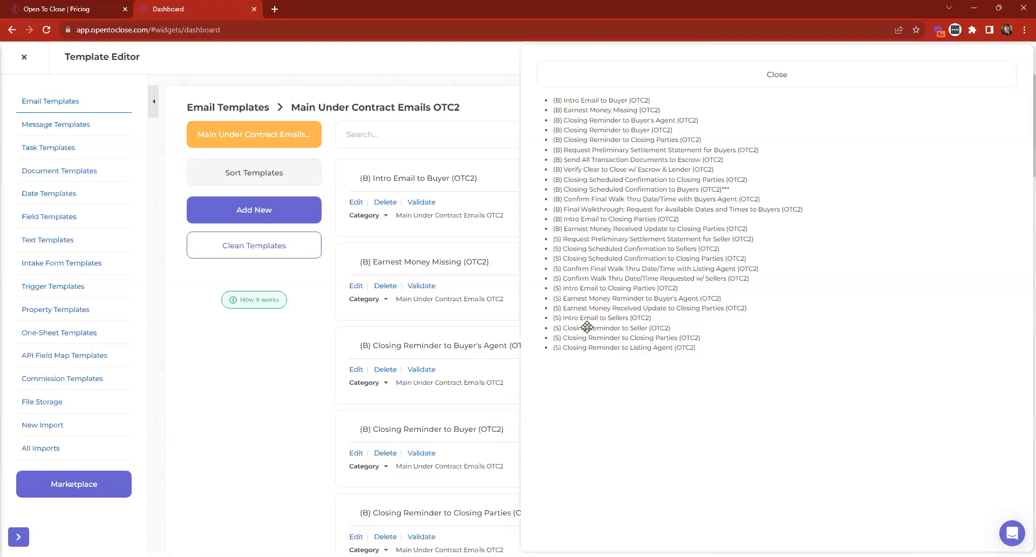
pyautogui.click(610, 69)
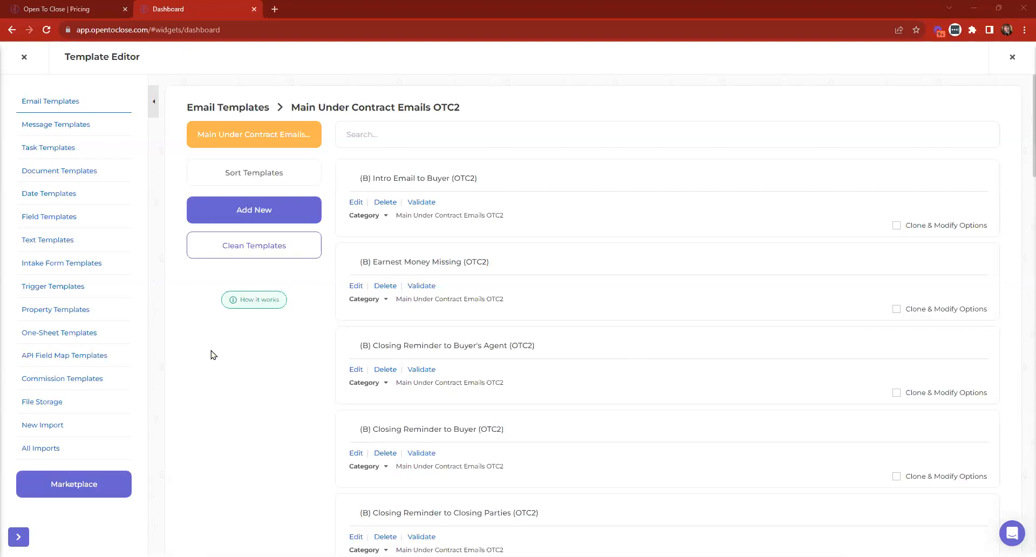
# Step: Review the available email categories and look through the templates in the Main Under Contract Emails OTC2 category
pyautogui.click(222, 137)
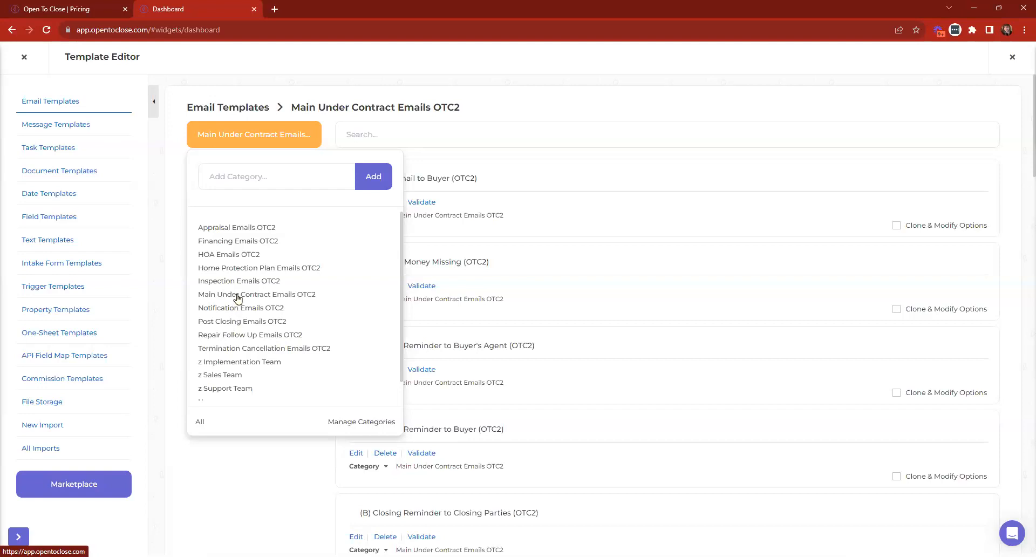
pyautogui.click(262, 140)
pyautogui.scroll(-10, 483, 281)
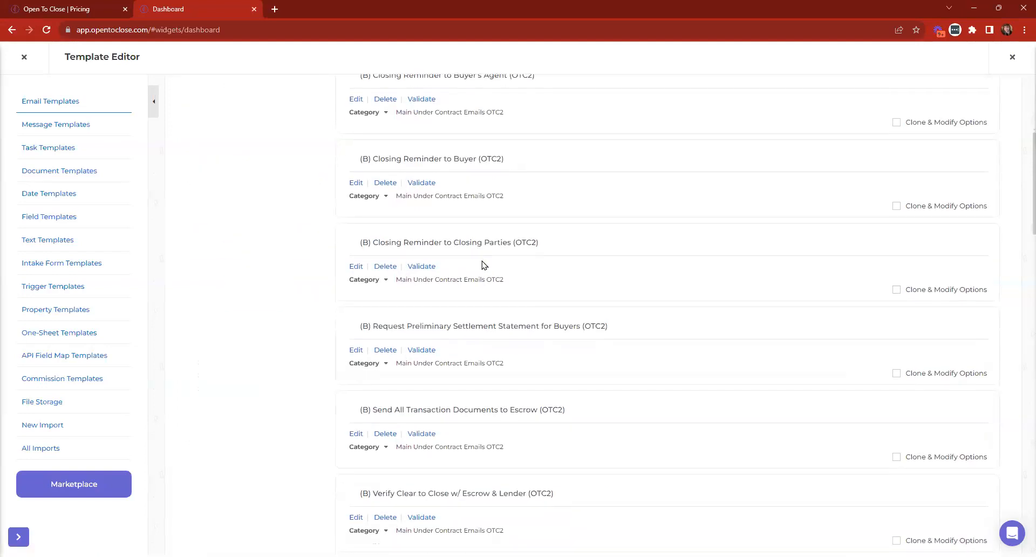
pyautogui.scroll(10, 488, 299)
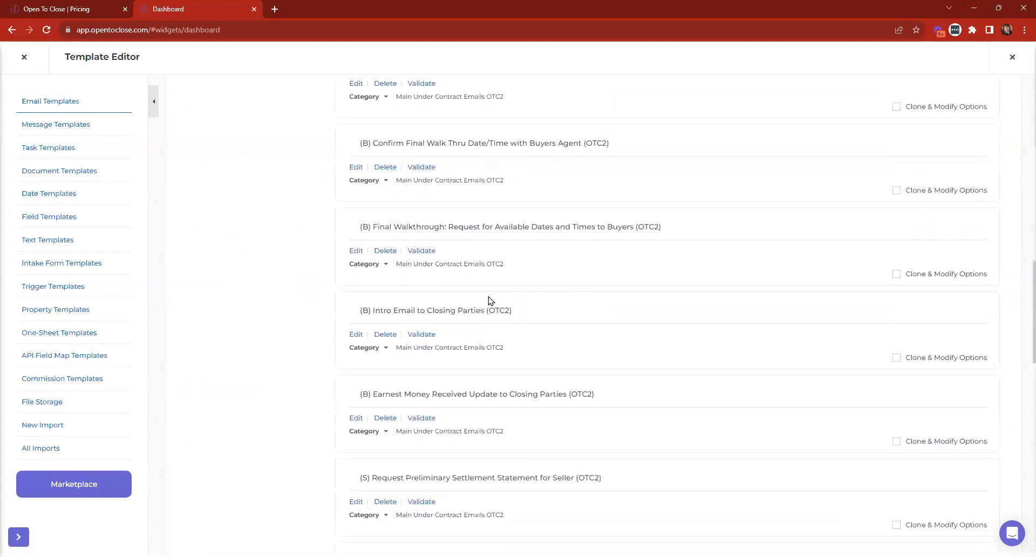
# Step: Sort the category's templates so "(S) Intro Email to Sellers (OTC2)" sits directly below "(B) Intro Email to Buyer (OTC2)", and recheck the sort list
pyautogui.click(277, 172)
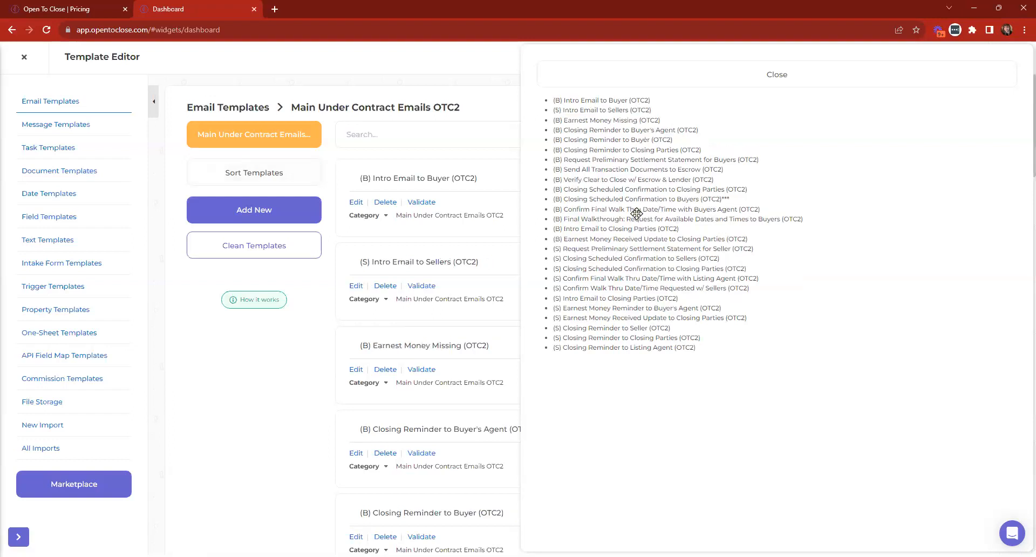
pyautogui.click(581, 73)
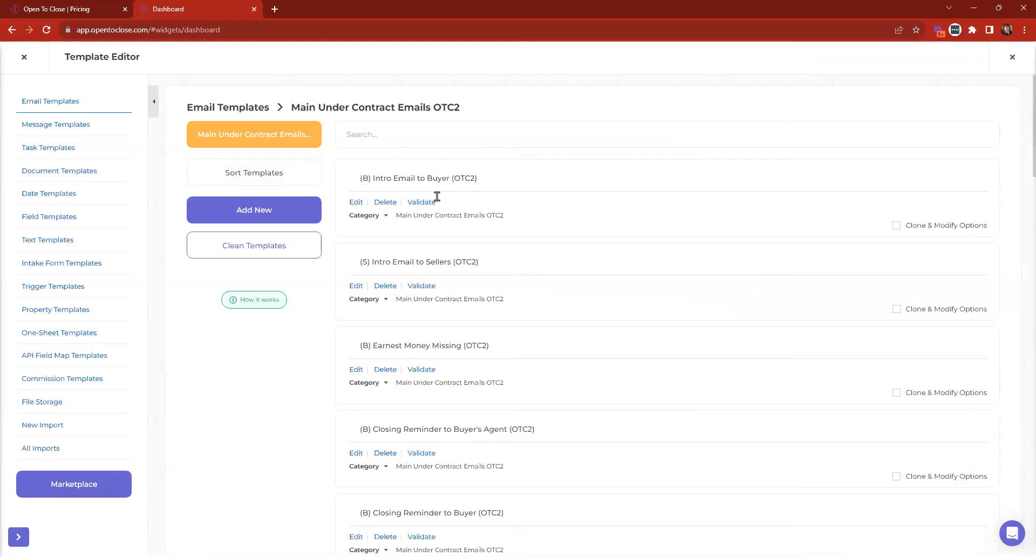
pyautogui.click(298, 205)
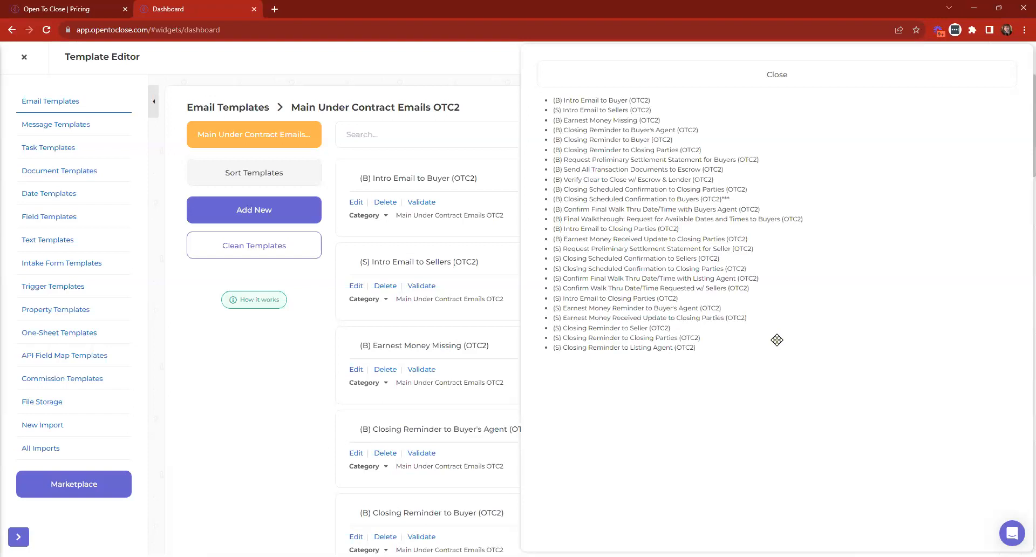
pyautogui.click(545, 74)
# Step: Switch the email templates to the Appraisal Emails OTC2 category and review its sort list and templates
pyautogui.click(251, 140)
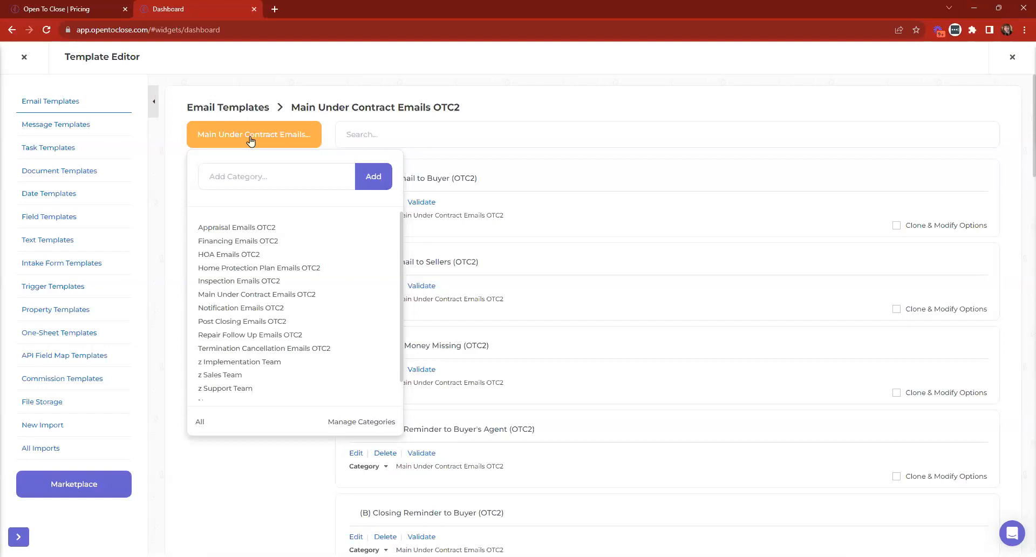
pyautogui.click(220, 230)
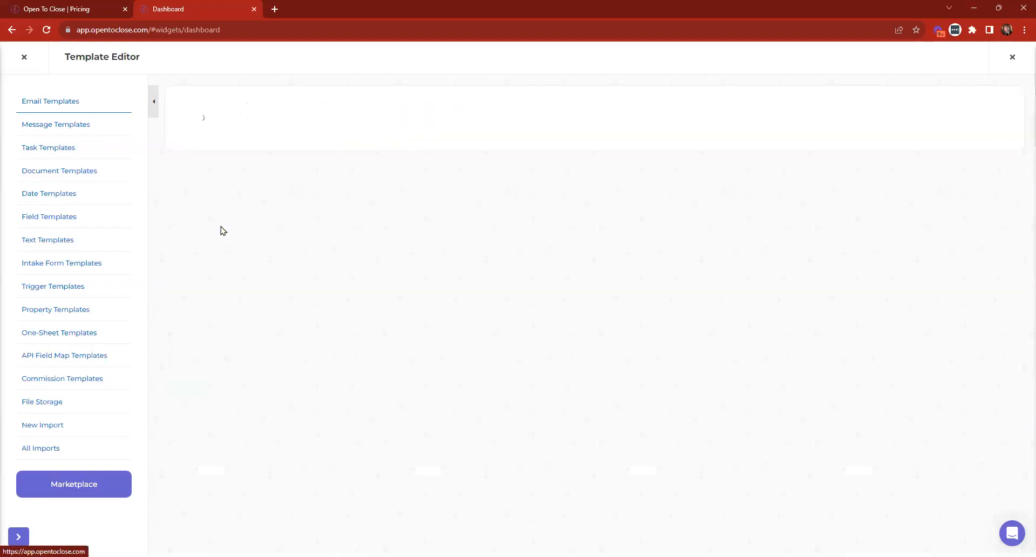
pyautogui.click(234, 171)
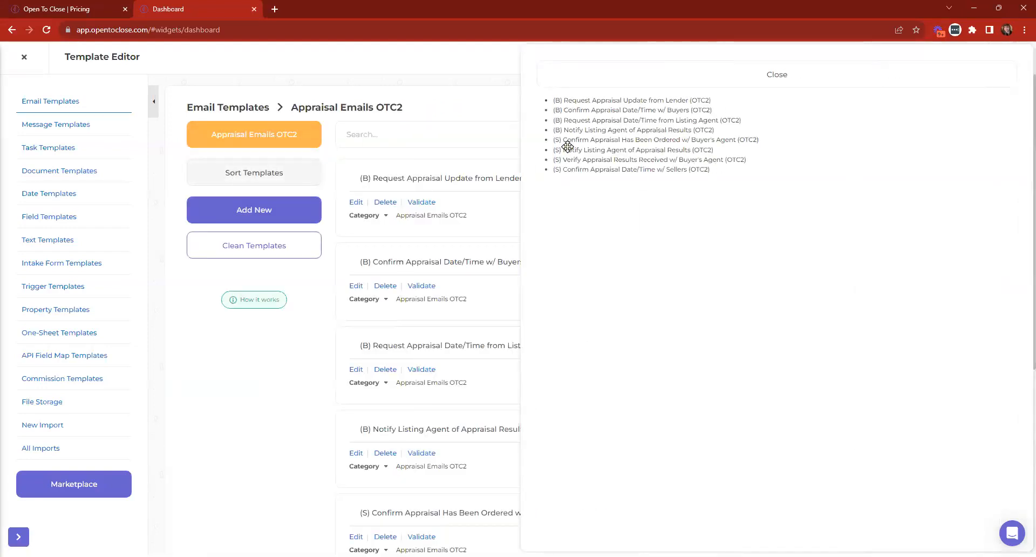
pyautogui.click(592, 77)
pyautogui.scroll(-3, 366, 282)
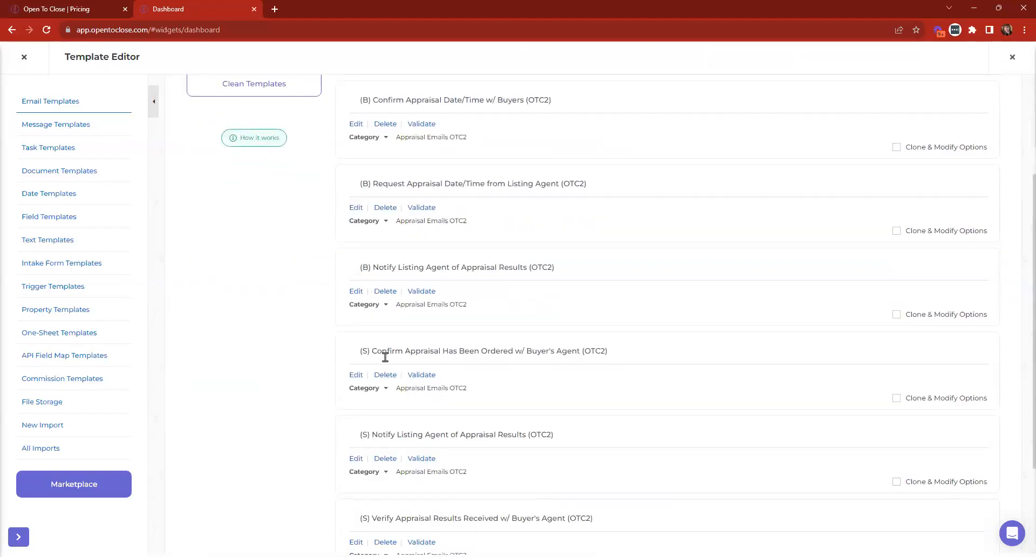
pyautogui.scroll(-3, 385, 361)
pyautogui.scroll(6, 385, 379)
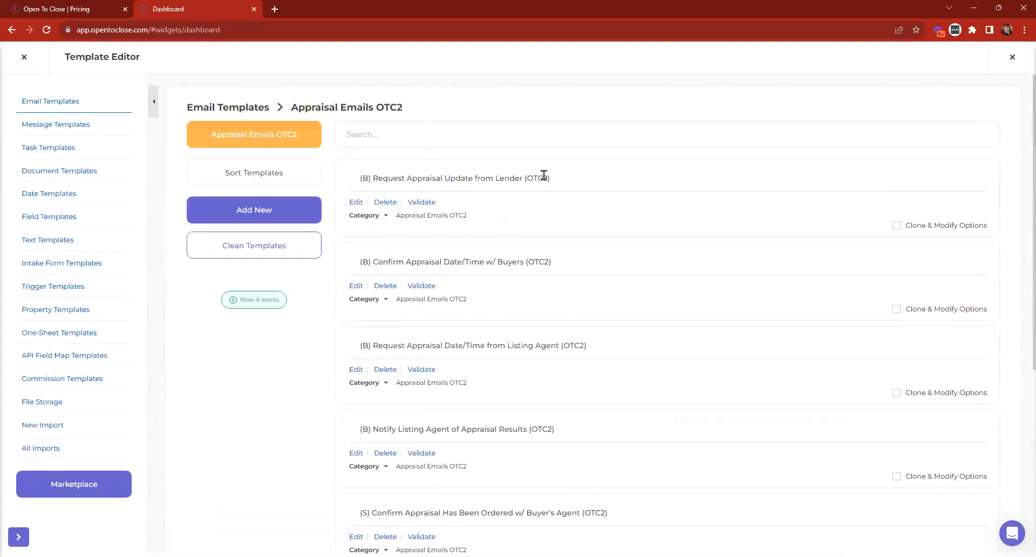
# Step: View the email templates of the z Implementation Team, z Sales Team and z Support Team categories one after another
pyautogui.click(254, 141)
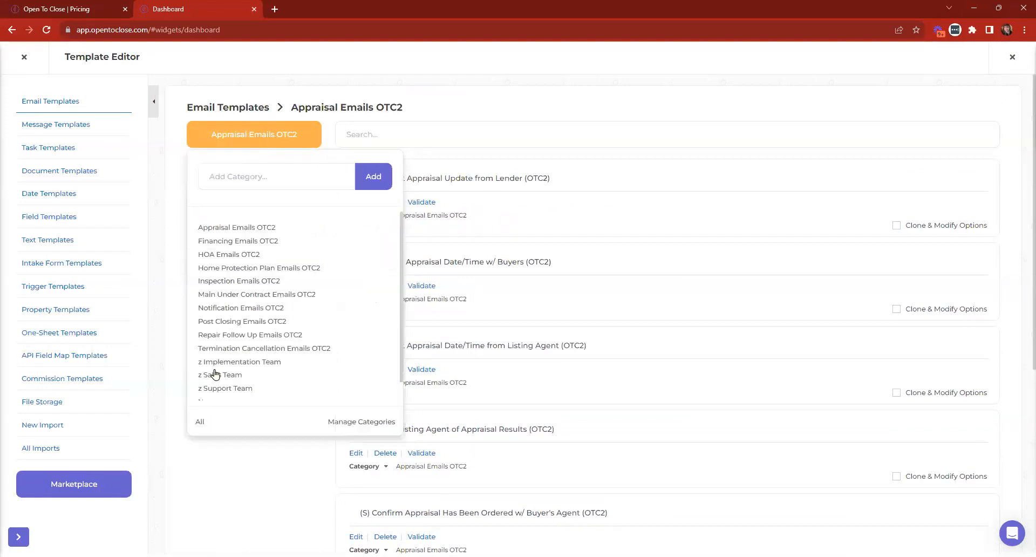
pyautogui.scroll(-1, 218, 372)
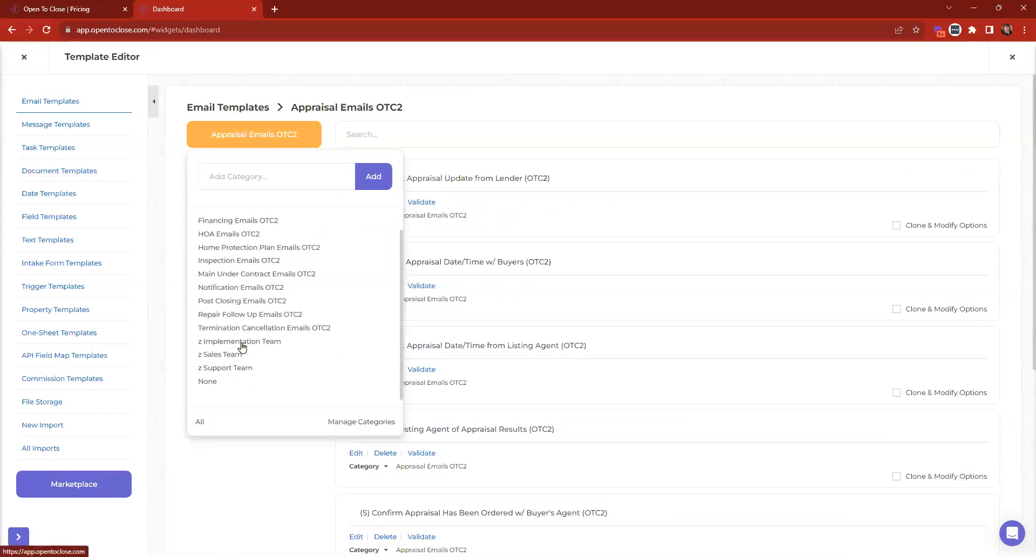
pyautogui.click(244, 342)
pyautogui.click(264, 150)
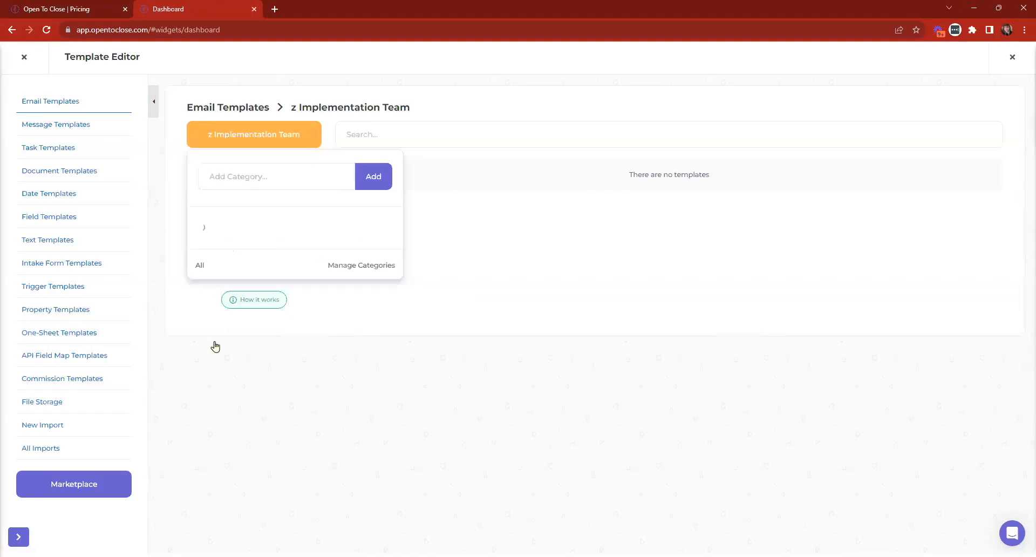
pyautogui.click(225, 375)
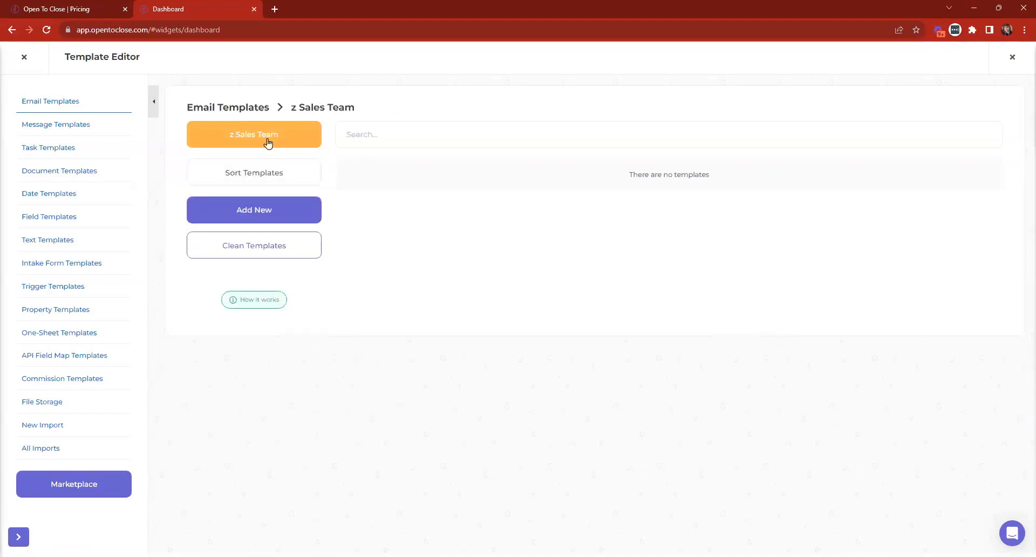
pyautogui.click(248, 147)
pyautogui.click(220, 389)
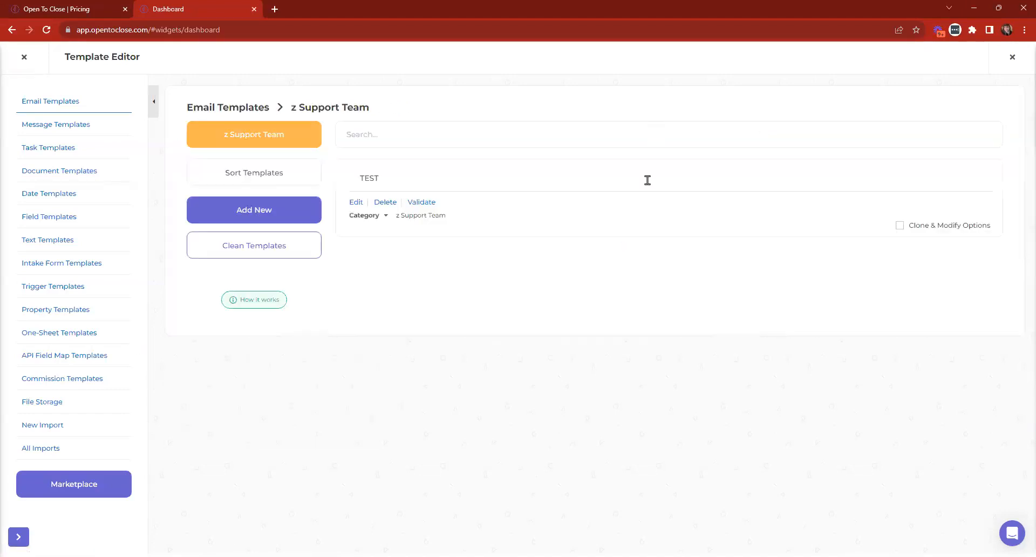
# Step: Show email templates from all categories again, and return to the dashboard with the navigation sidebar collapsed
pyautogui.click(302, 138)
pyautogui.click(200, 421)
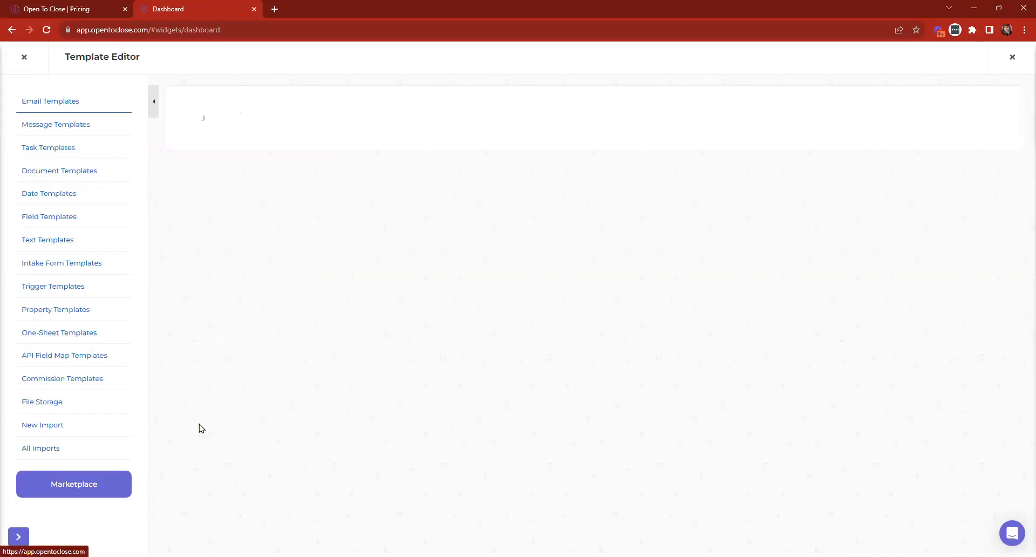
pyautogui.click(265, 141)
pyautogui.scroll(-2, 282, 249)
pyautogui.scroll(2, 296, 289)
pyautogui.click(245, 139)
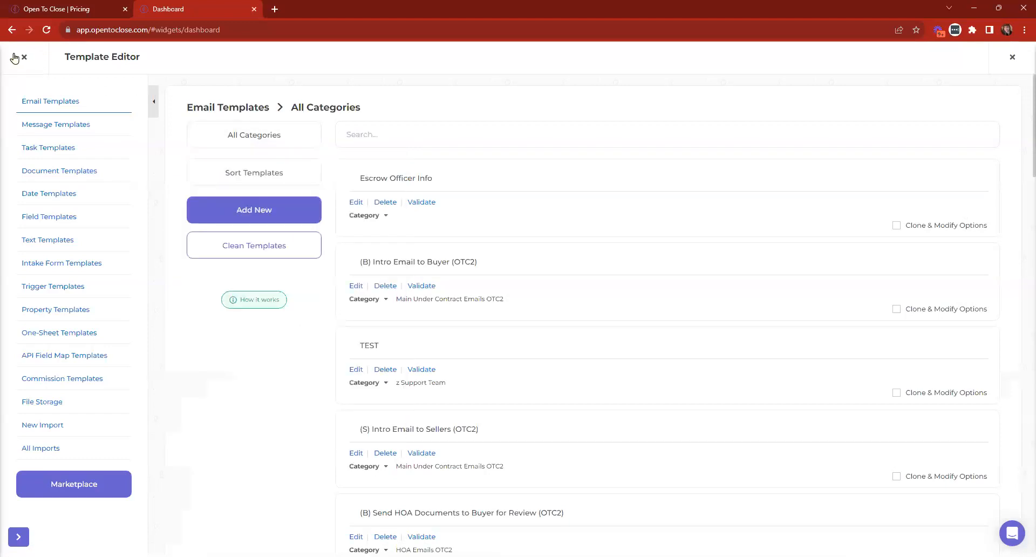
pyautogui.click(23, 57)
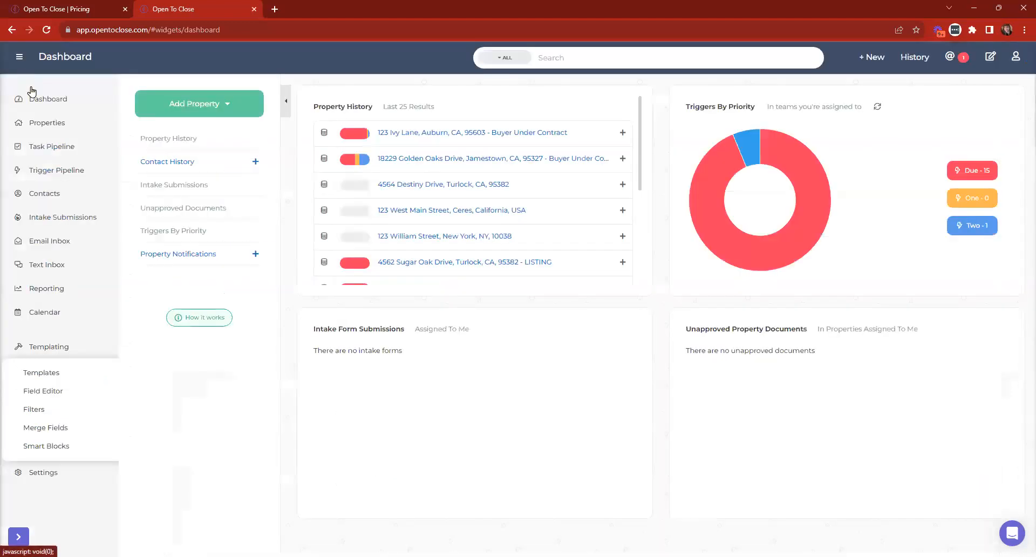
pyautogui.click(22, 59)
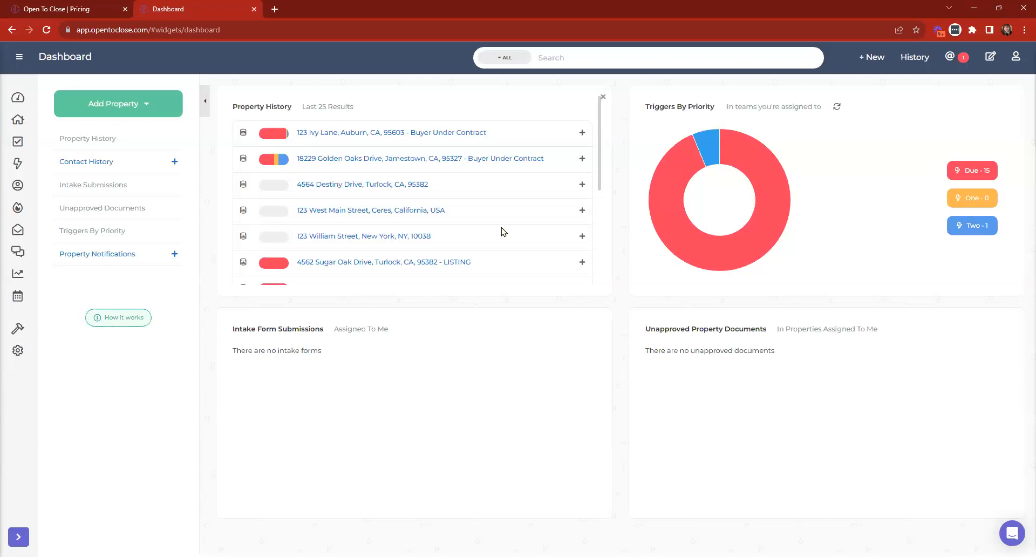
# Step: Switch to the Open To Close website's home page and briefly view its support chat, closing it again
pyautogui.click(32, 8)
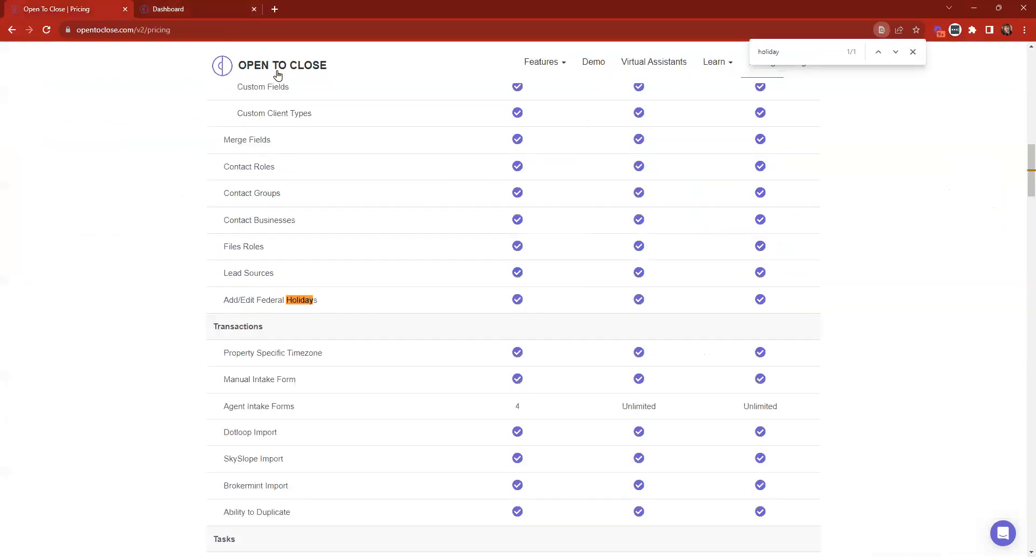
pyautogui.click(278, 75)
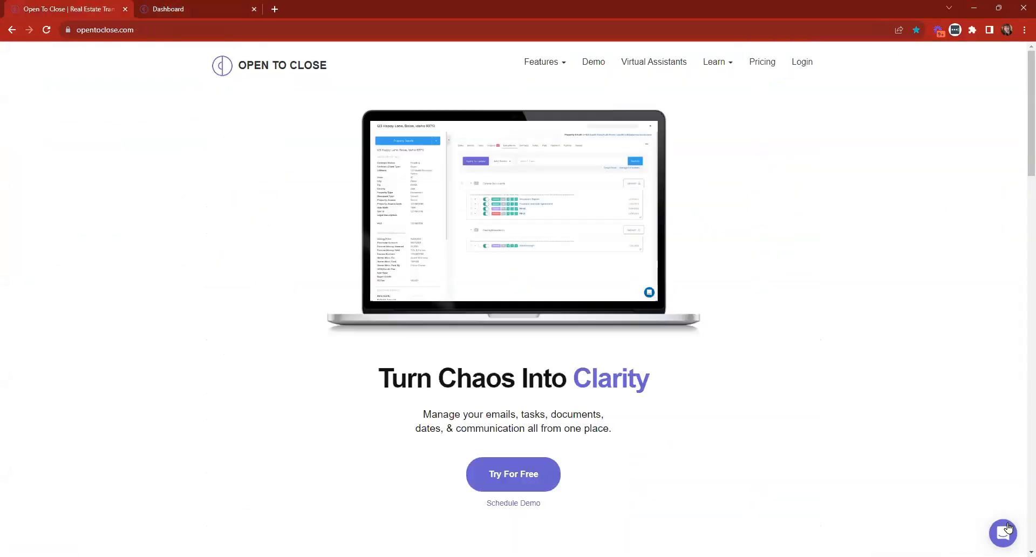
pyautogui.click(987, 533)
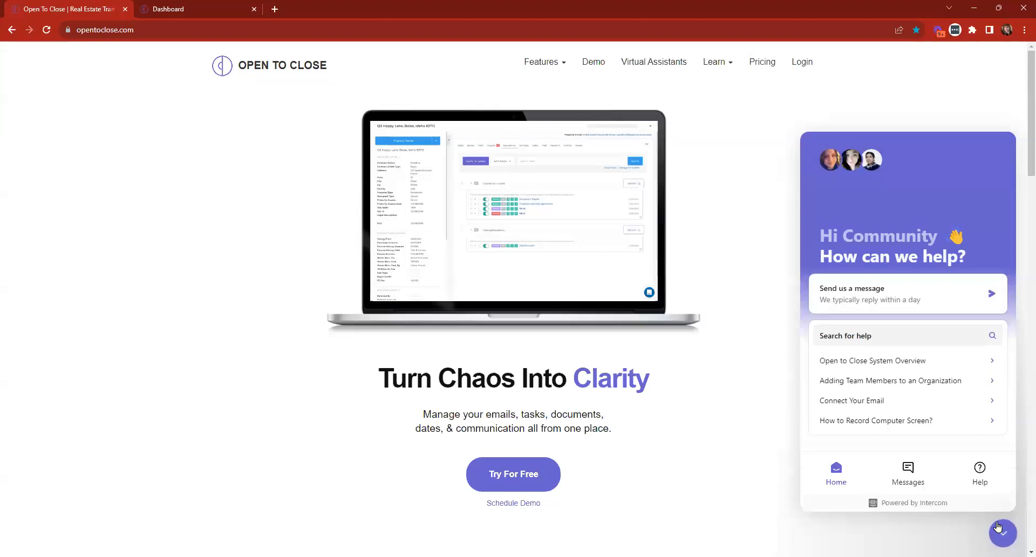
pyautogui.click(998, 525)
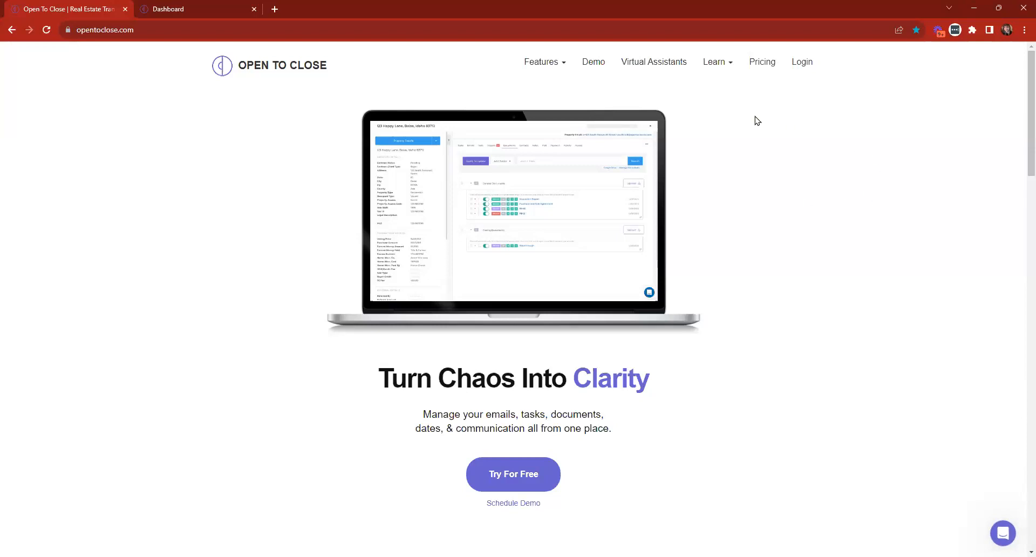
# Step: Open the website's Webinars page and review the upcoming group setup and workshop sessions with their dates
pyautogui.click(716, 63)
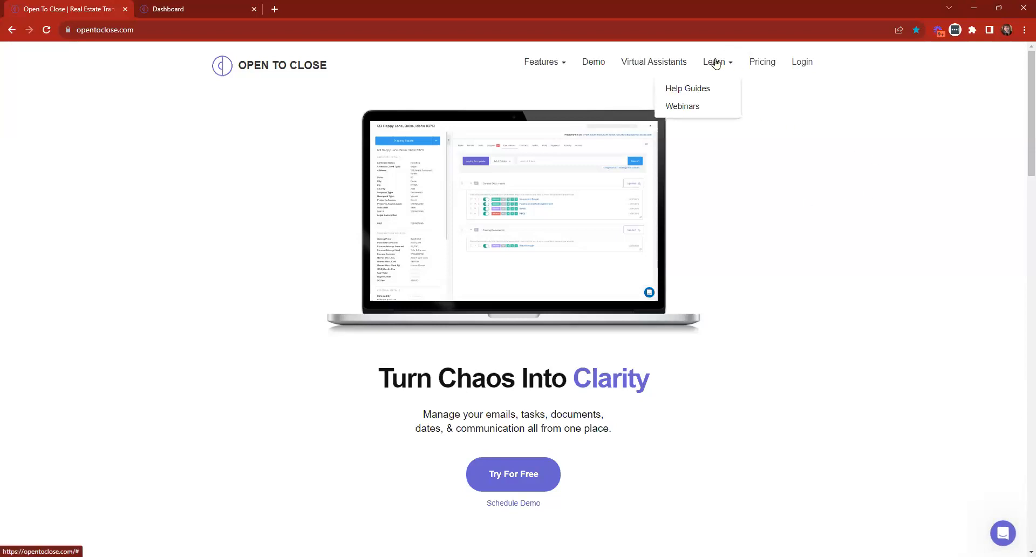
pyautogui.click(683, 107)
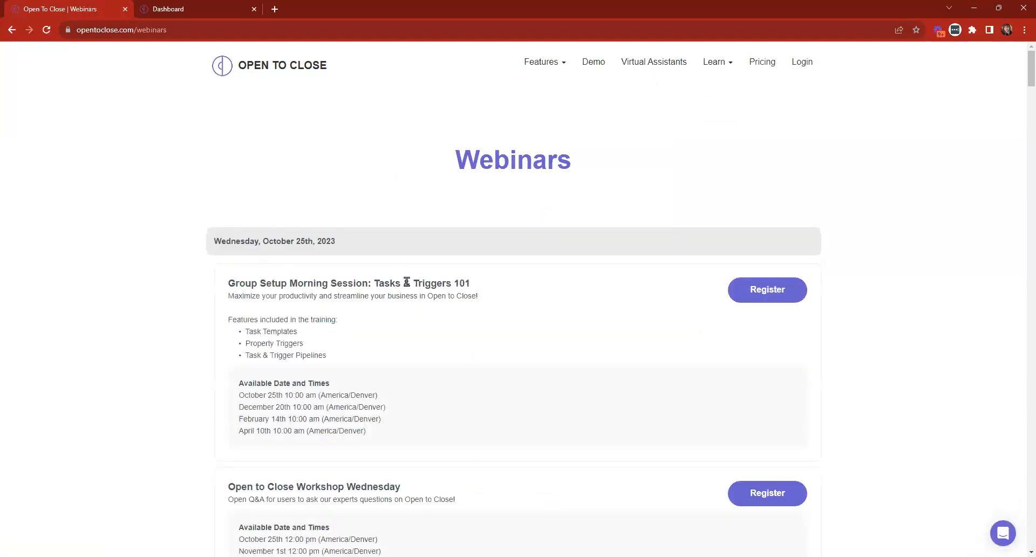
pyautogui.scroll(-3, 406, 281)
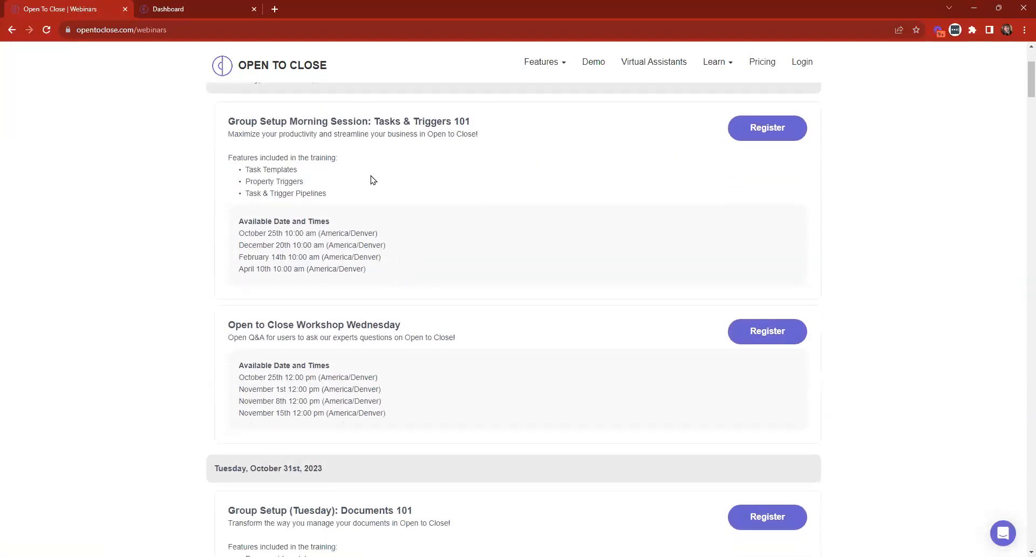
pyautogui.scroll(-3, 398, 145)
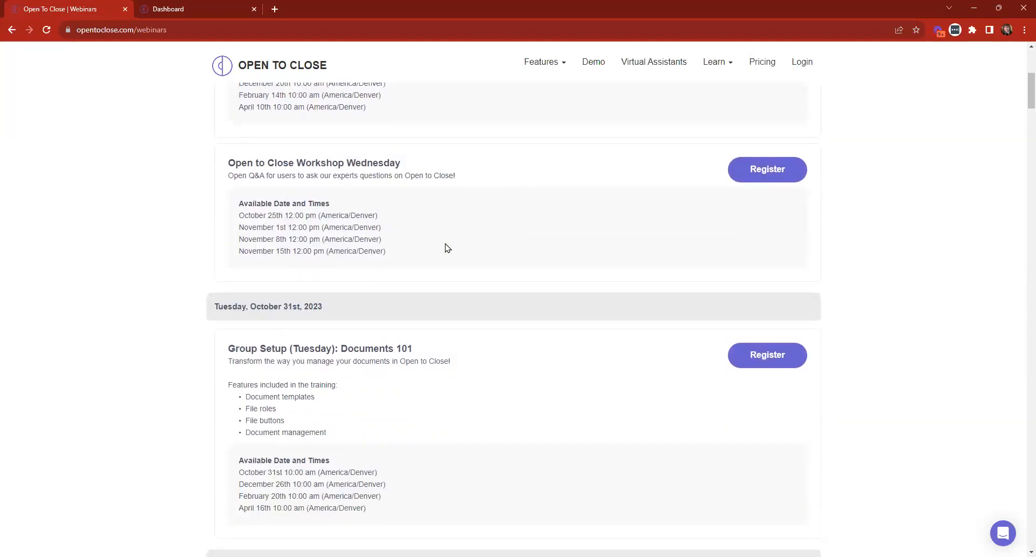
pyautogui.scroll(-1, 447, 248)
pyautogui.scroll(-2, 448, 247)
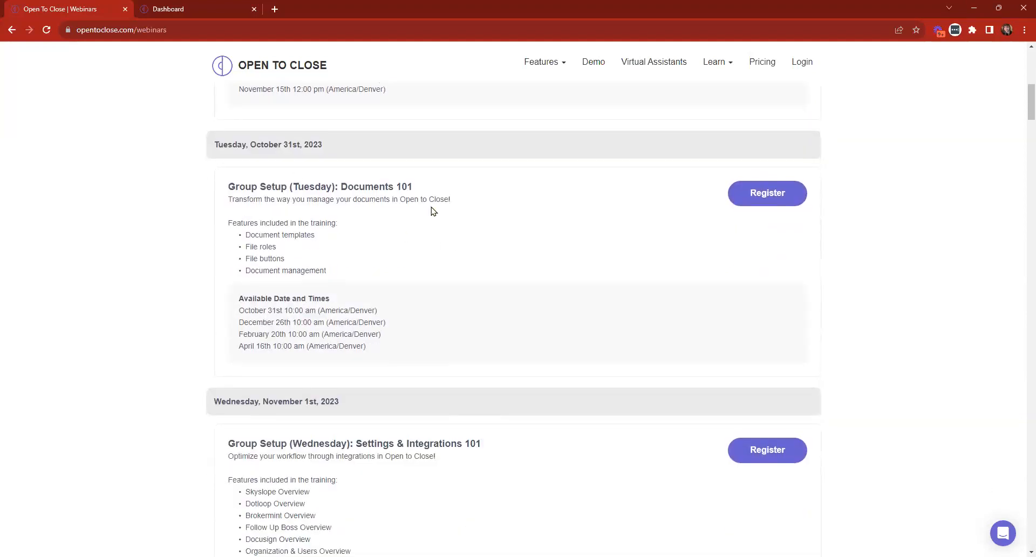
pyautogui.scroll(-3, 431, 210)
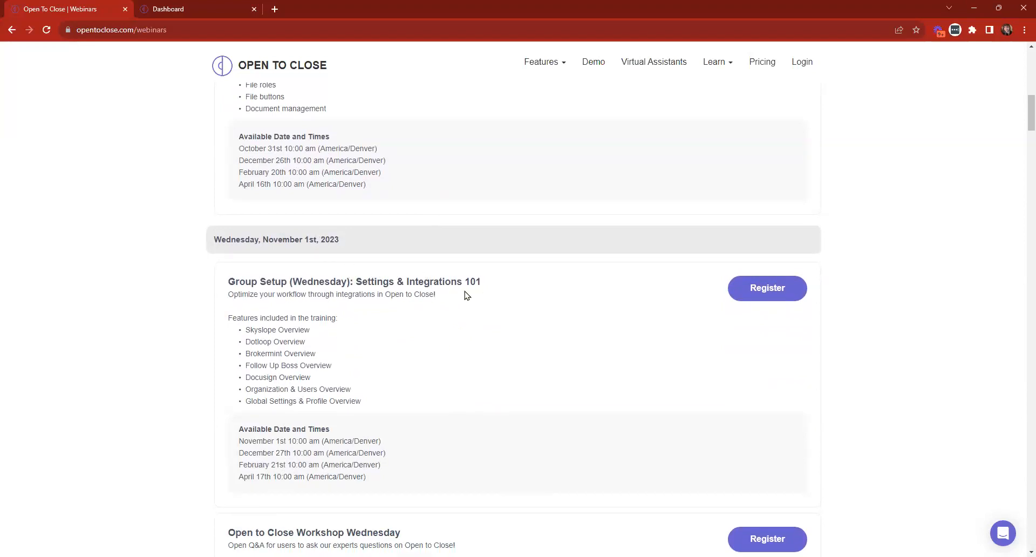
pyautogui.scroll(5, 466, 295)
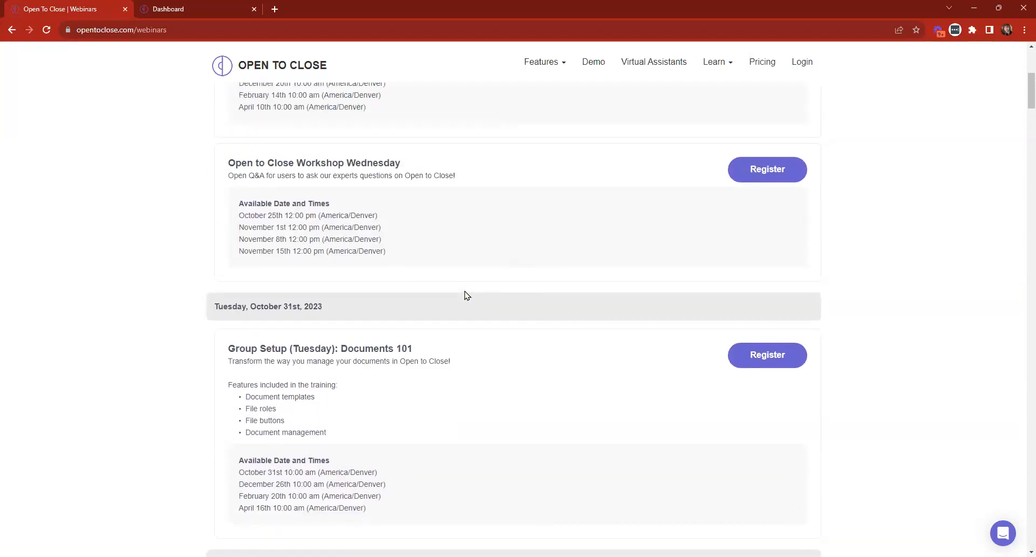
pyautogui.scroll(-5, 466, 295)
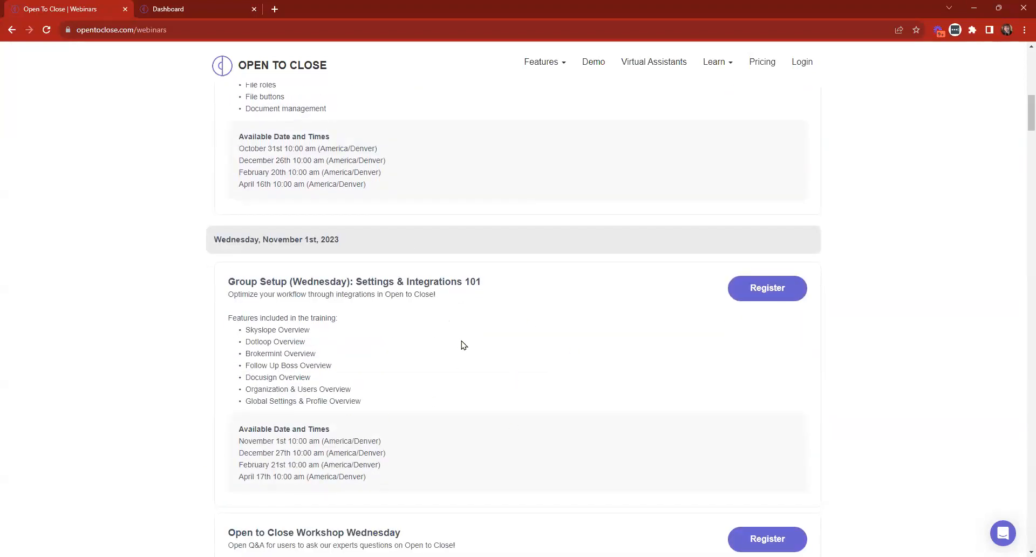
# Step: Briefly toggle the support chat and review the Webinars page's group setup and workshop sessions from October 25th through November 8th
pyautogui.click(1002, 533)
pyautogui.click(1002, 533)
pyautogui.scroll(8, 450, 361)
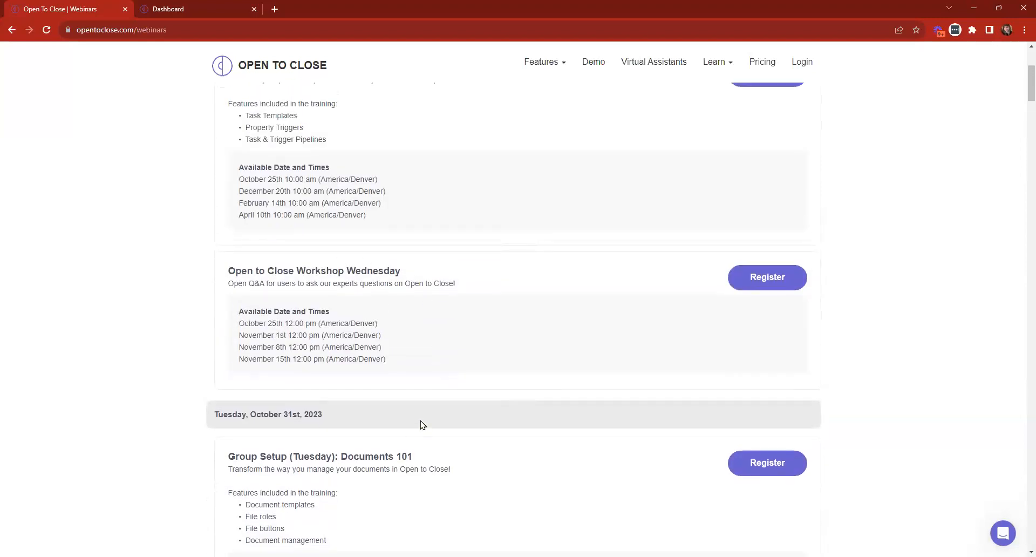
pyautogui.scroll(-3, 422, 424)
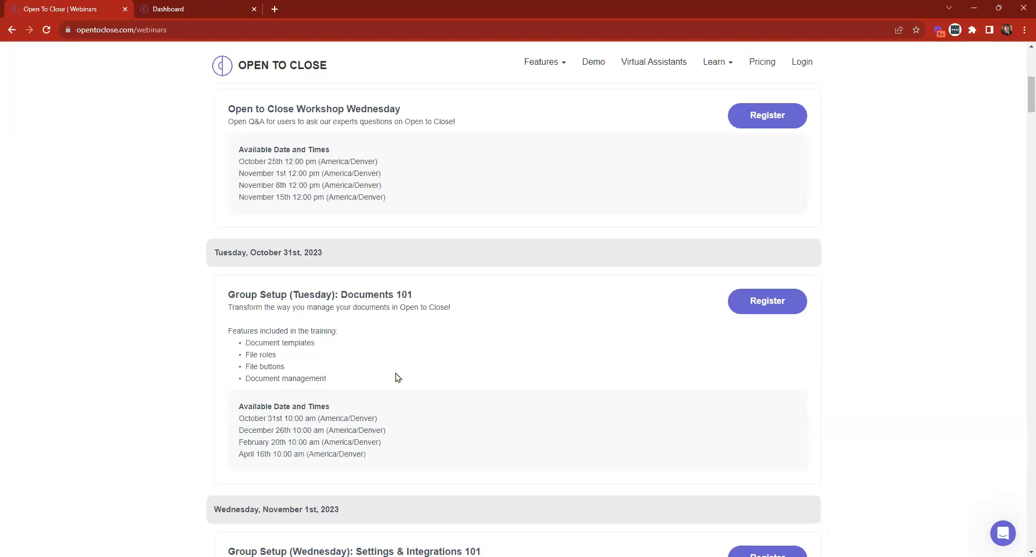
pyautogui.scroll(-3, 409, 377)
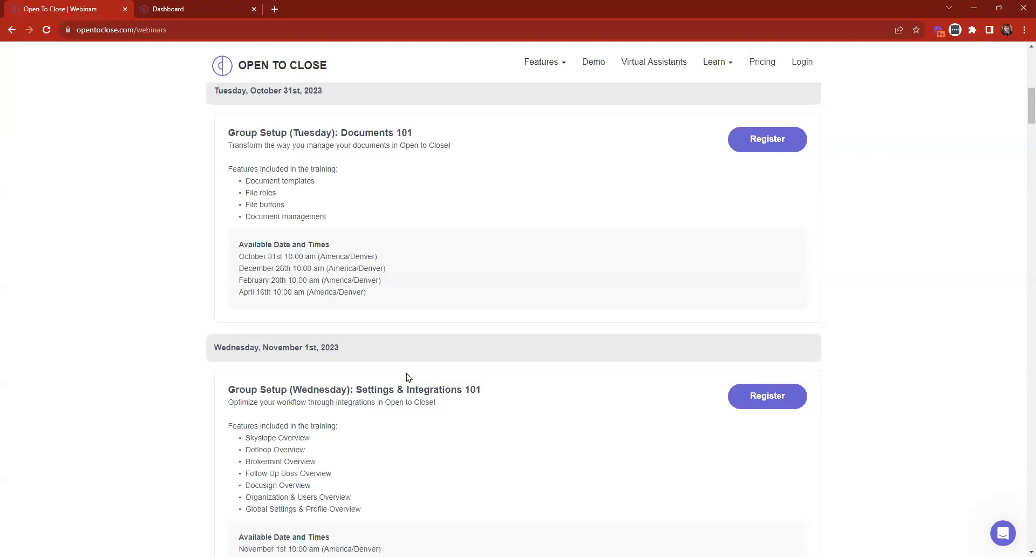
pyautogui.scroll(-10, 408, 377)
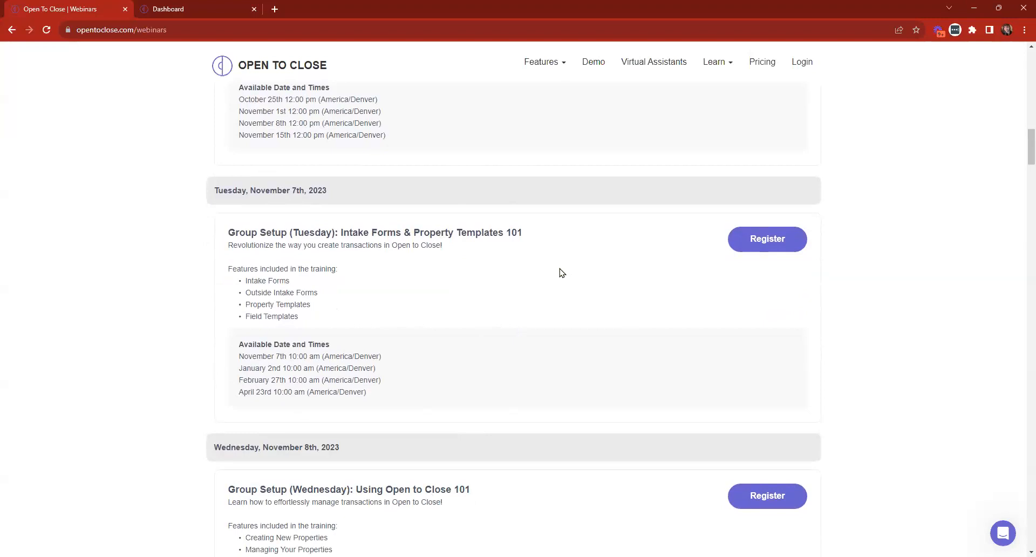
pyautogui.scroll(-3, 559, 274)
pyautogui.scroll(-2, 559, 274)
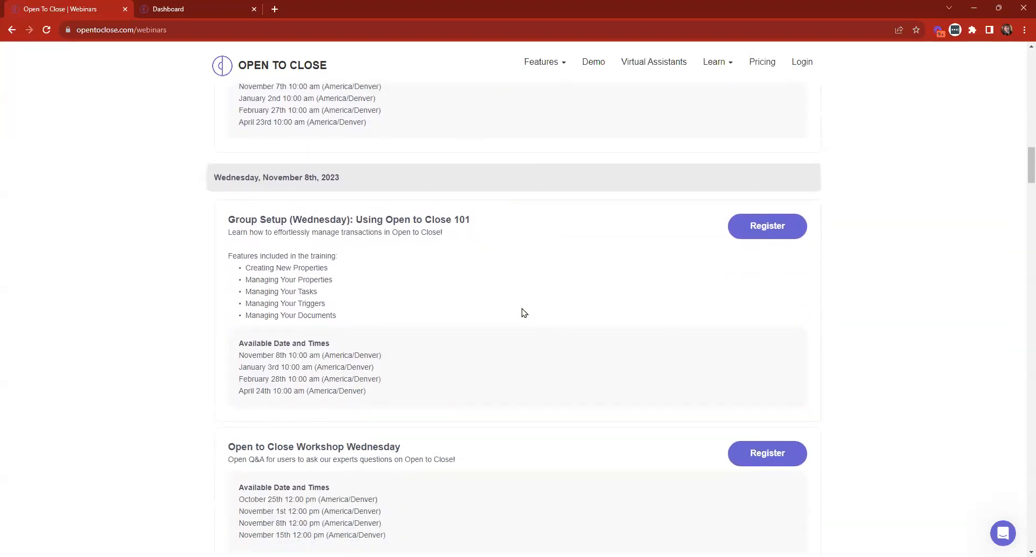
pyautogui.scroll(20, 524, 313)
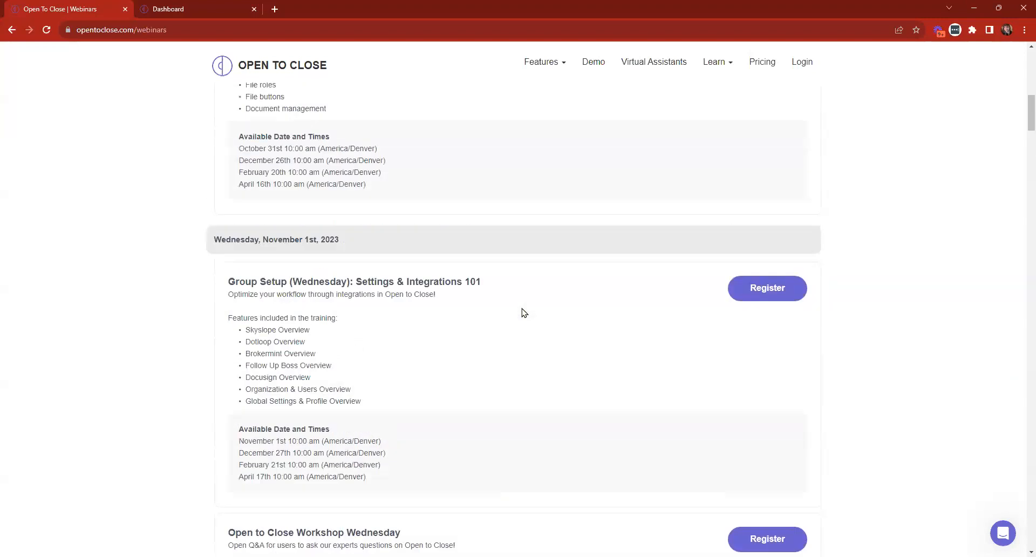
pyautogui.click(203, 1)
pyautogui.click(124, 8)
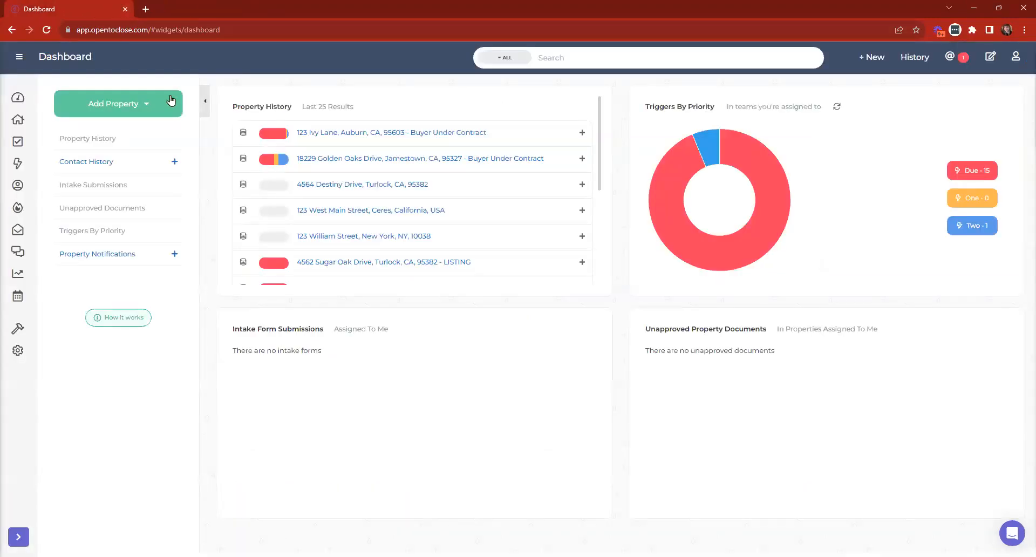
pyautogui.hotkey('ctrl', 'shift', 't')
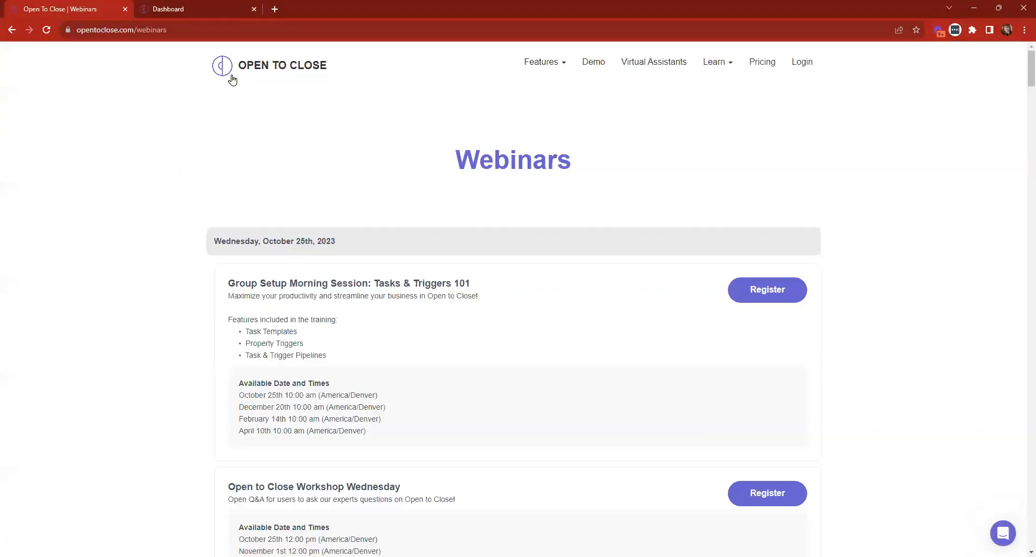
# Step: Return the website to its home page, and switch to the app's dashboard with the navigation sidebar expanded
pyautogui.click(232, 80)
pyautogui.click(225, 1)
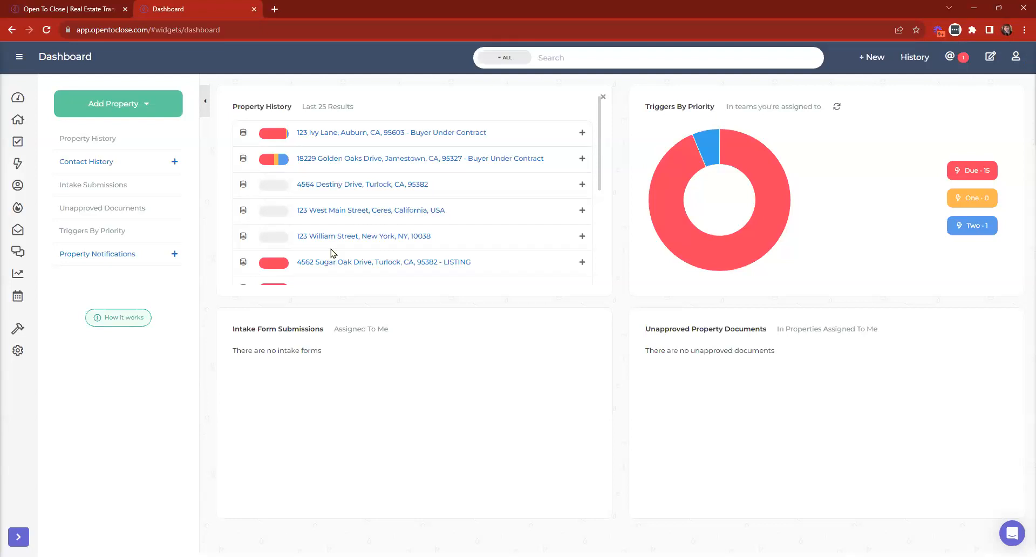
pyautogui.click(10, 67)
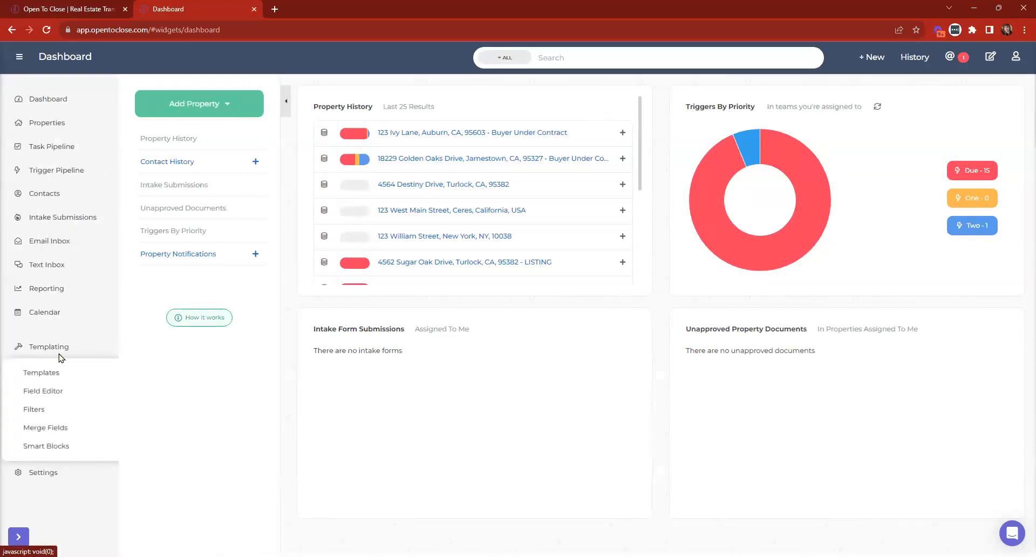
# Step: Switch to the website's v2 pricing page and search it for "stripe" to check which plans include the integration
pyautogui.click(24, 5)
pyautogui.hotkey('ctrl', 'f')
pyautogui.write('stripe')
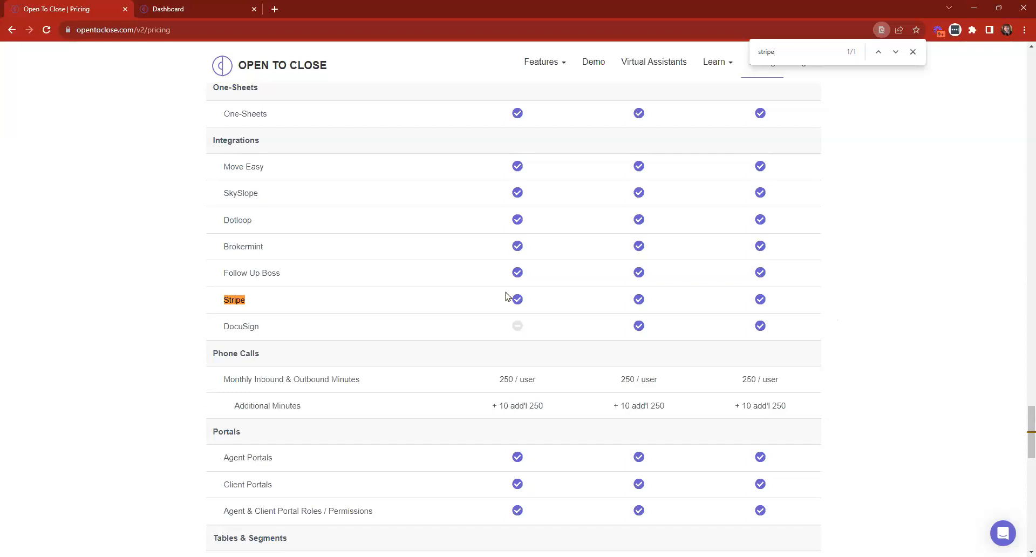
# Step: Load the v1 version of the pricing page by changing v2 to v1 in its address
pyautogui.click(146, 29)
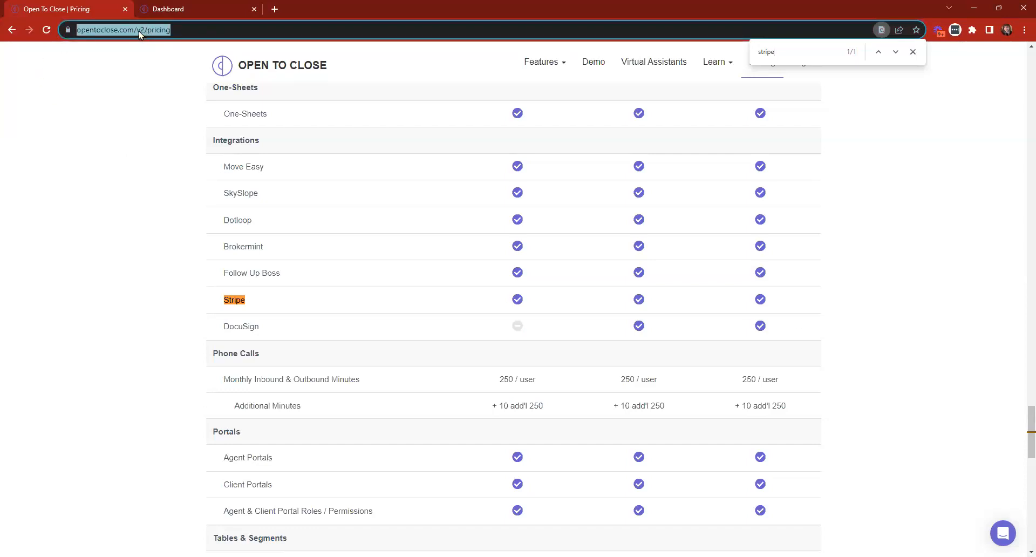
pyautogui.click(145, 31)
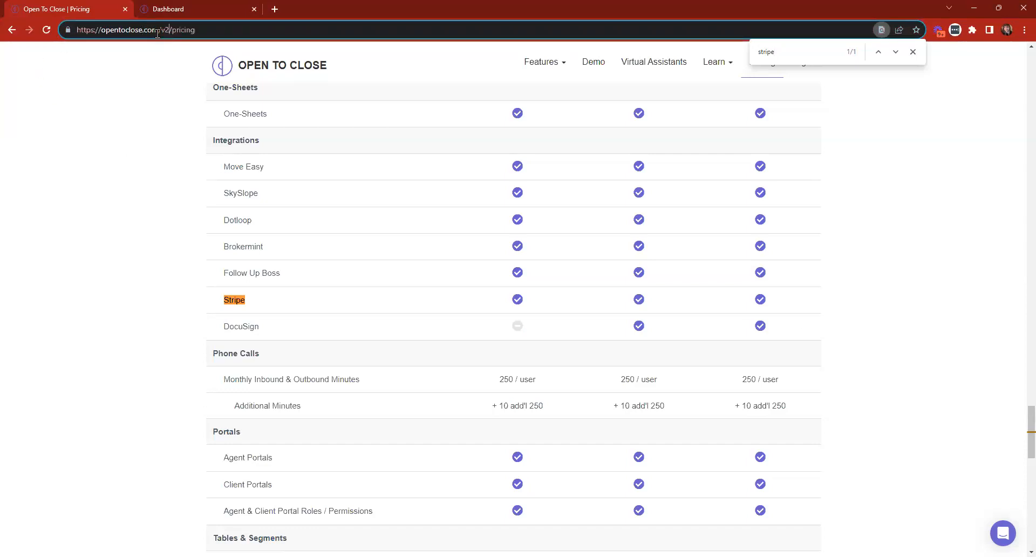
pyautogui.press('BackSpace')
pyautogui.write('1')
pyautogui.press('Return')
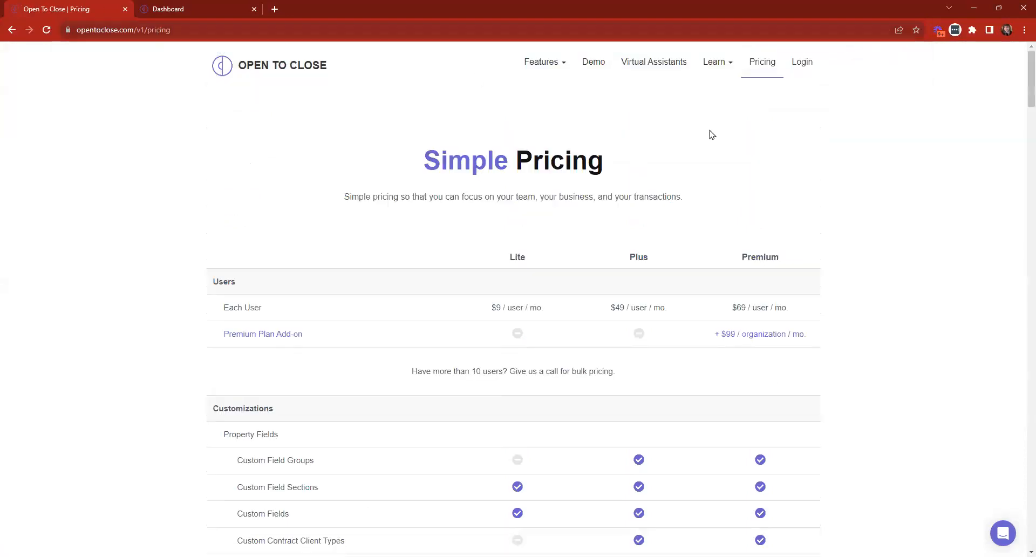
# Step: Search the v1 pricing page for "stripe" and examine both matches, the Premium Plan Add-on and the plan comparison
pyautogui.hotkey('ctrl', 'f')
pyautogui.write('stripe')
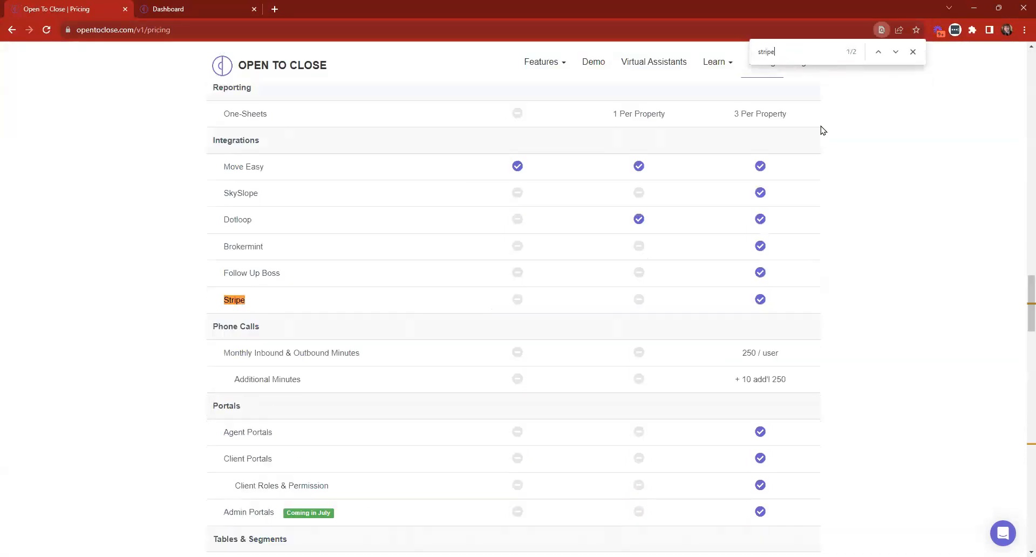
pyautogui.press('Return')
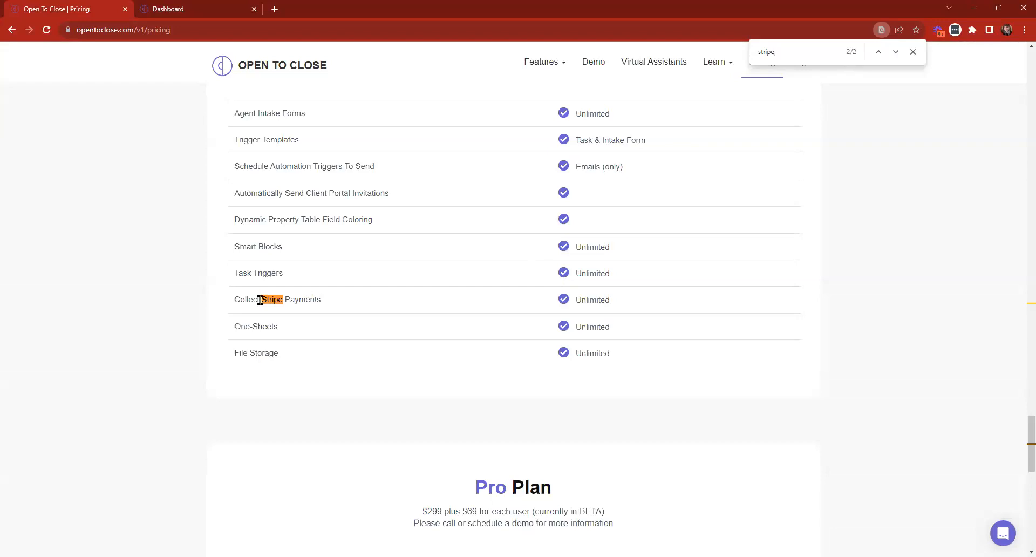
pyautogui.scroll(3, 442, 305)
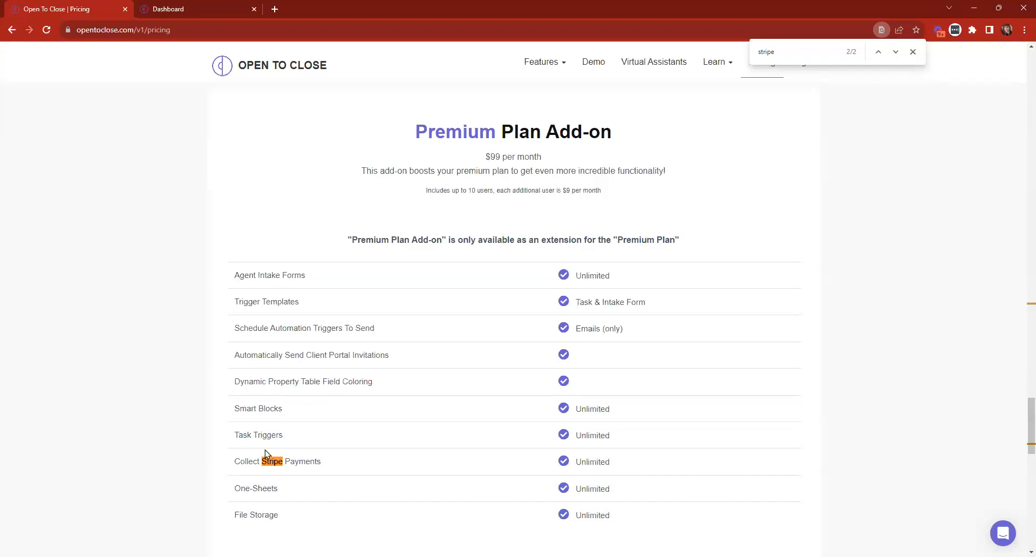
pyautogui.scroll(20, 609, 324)
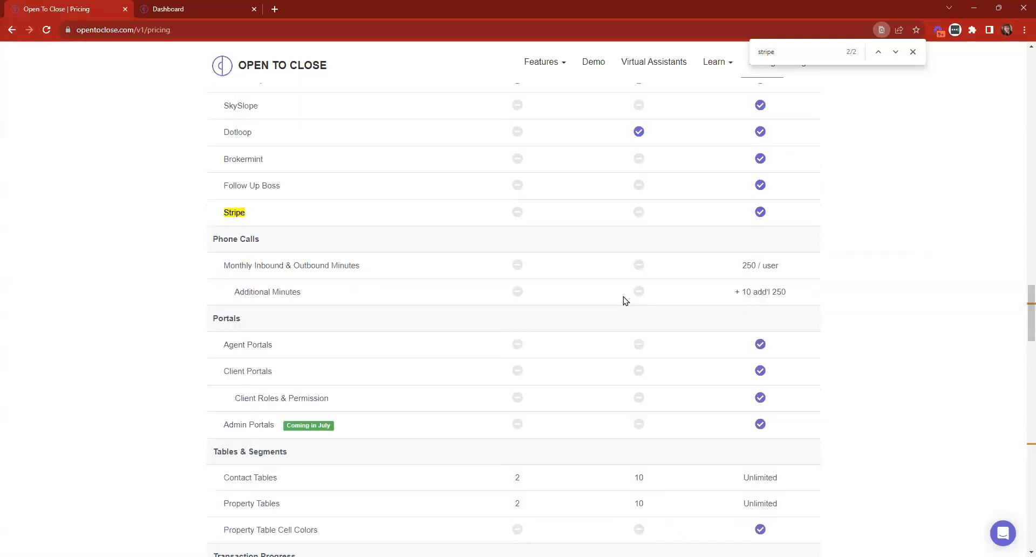
pyautogui.scroll(10, 619, 280)
pyautogui.moveTo(732, 307); pyautogui.dragTo(818, 313)
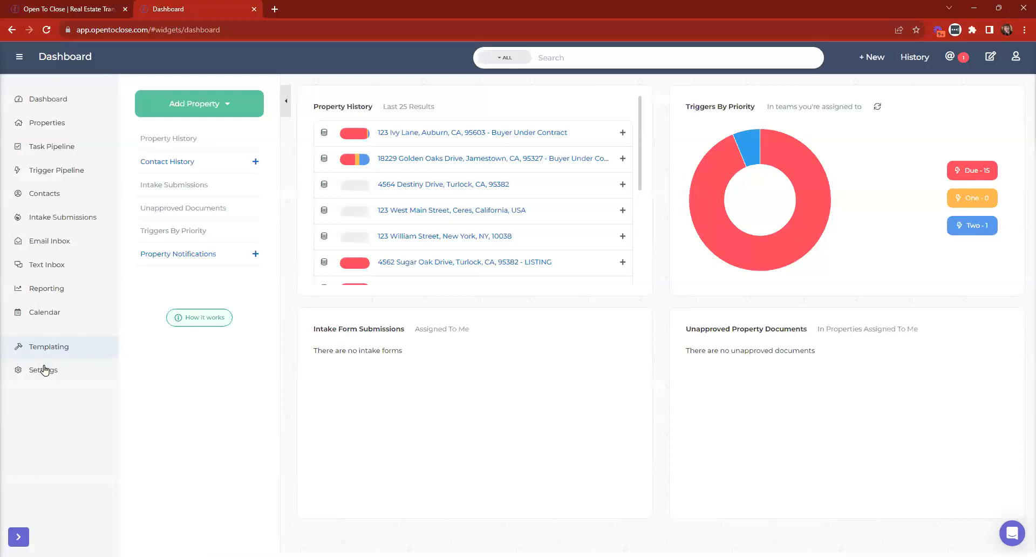
# Step: View the Stripe connection in the Apps & API's settings, and return to the dashboard
pyautogui.click(44, 370)
pyautogui.click(54, 397)
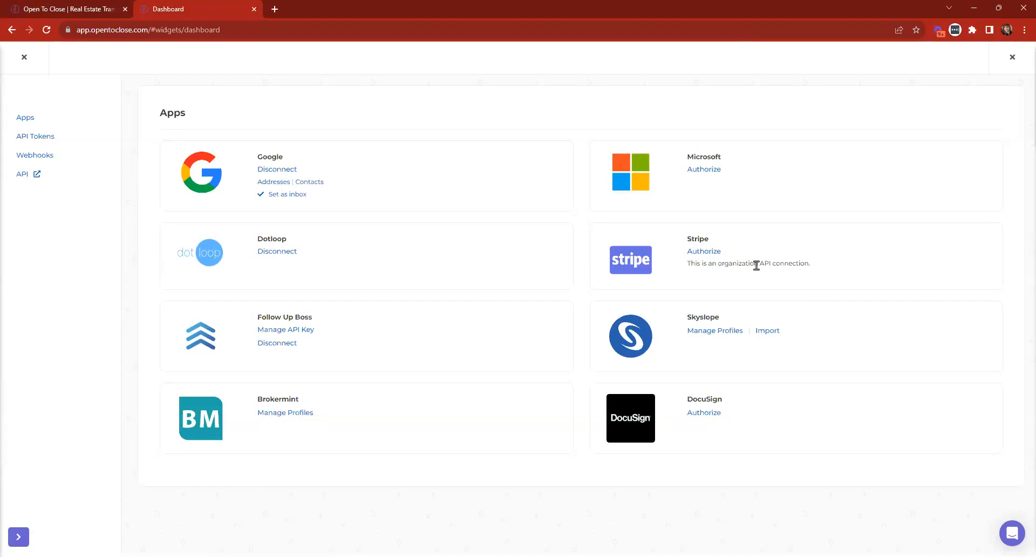
pyautogui.click(23, 56)
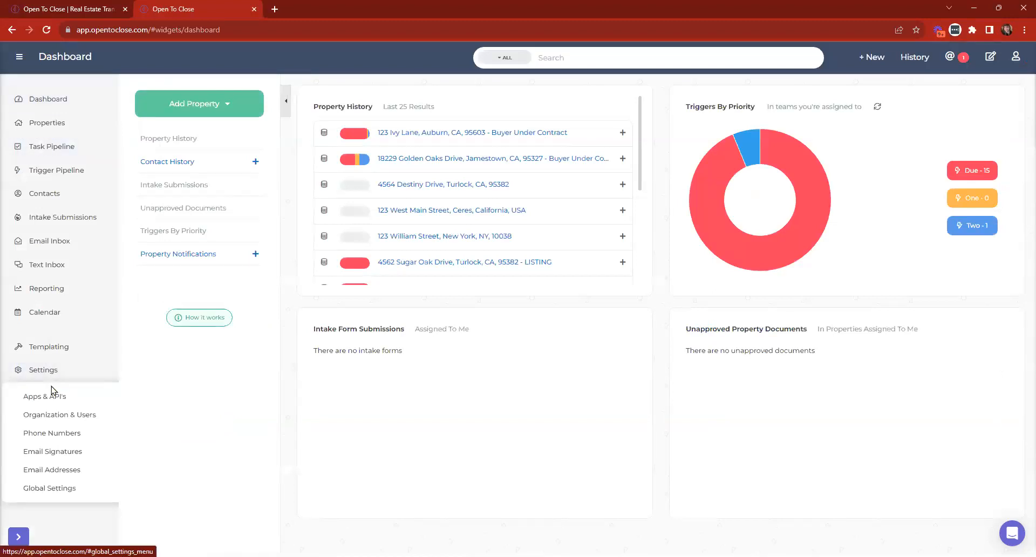
# Step: View the first agent portal user's assigned forms and invoice and submit prices under Organization & Users, and return to the dashboard
pyautogui.click(63, 414)
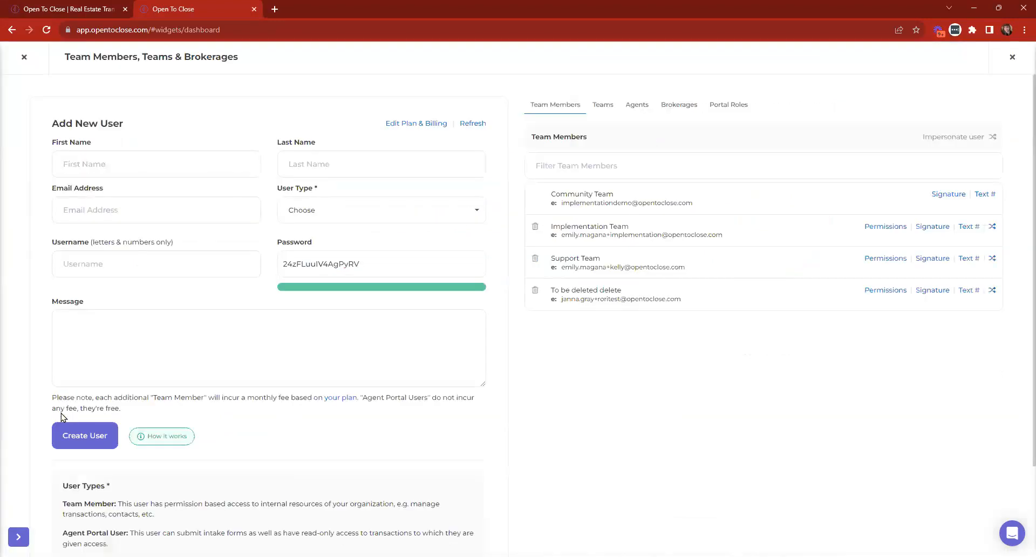
pyautogui.click(638, 106)
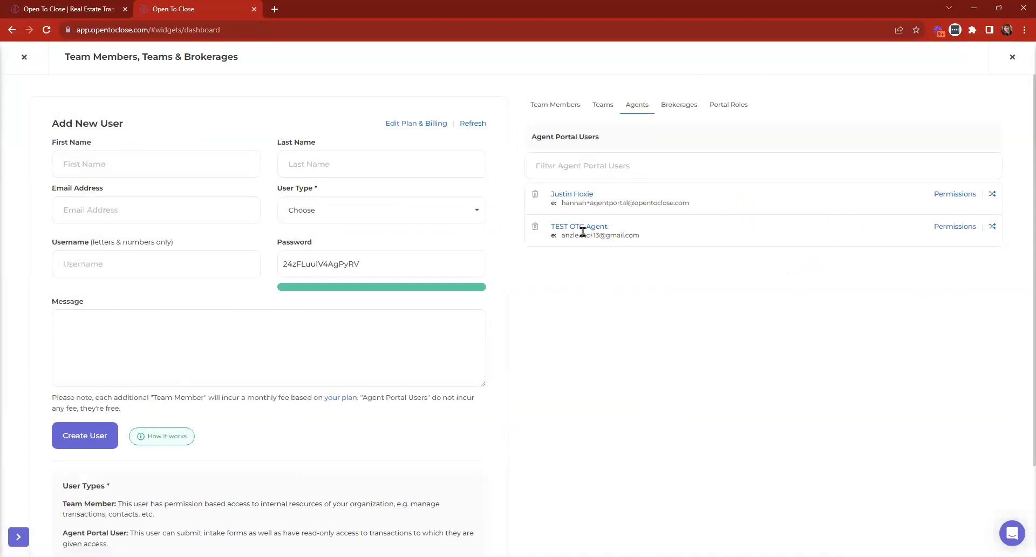
pyautogui.click(570, 199)
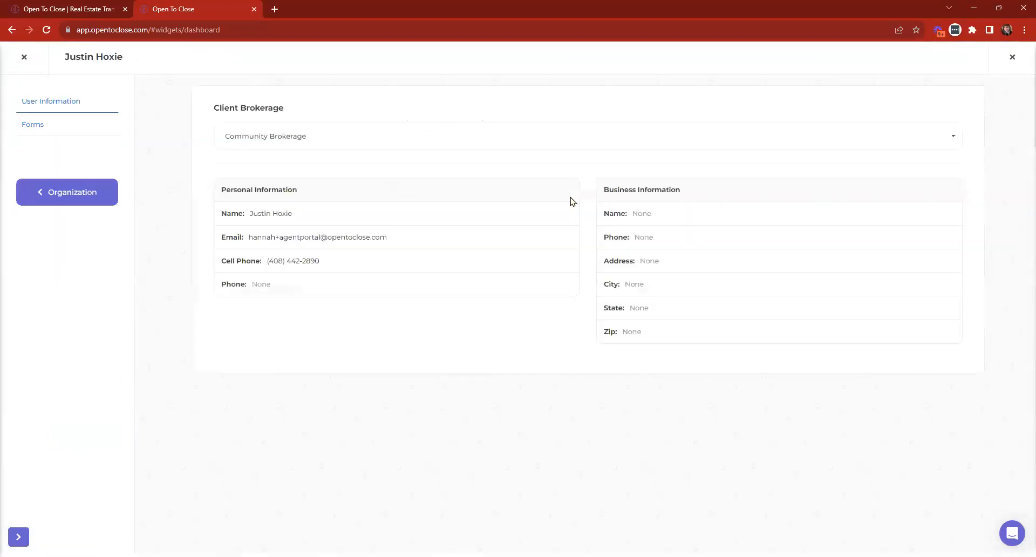
pyautogui.click(33, 127)
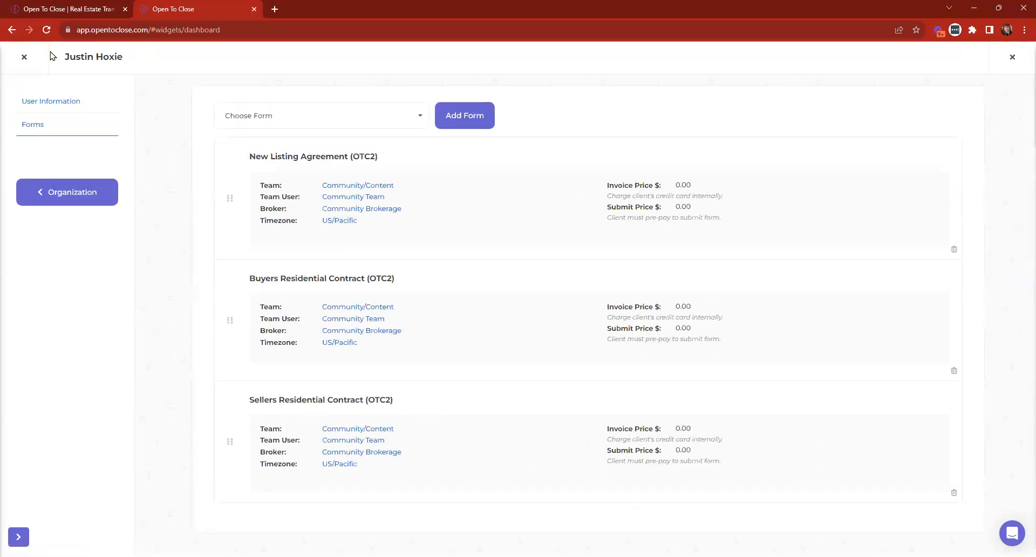
pyautogui.click(24, 57)
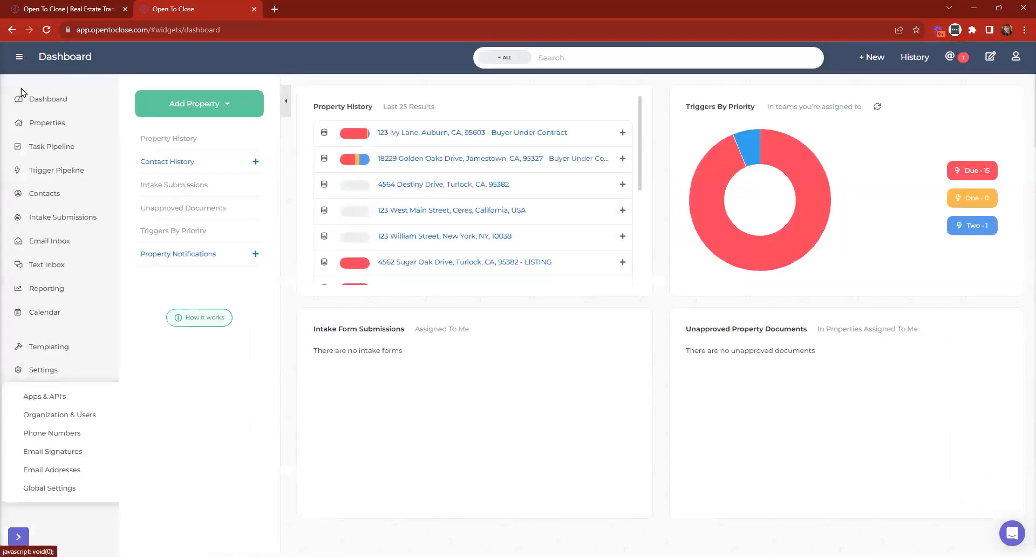
# Step: View the Assigned Agents of the Buyers Residential Contract (OTC2) intake form template, and close the template editor
pyautogui.click(49, 351)
pyautogui.click(25, 368)
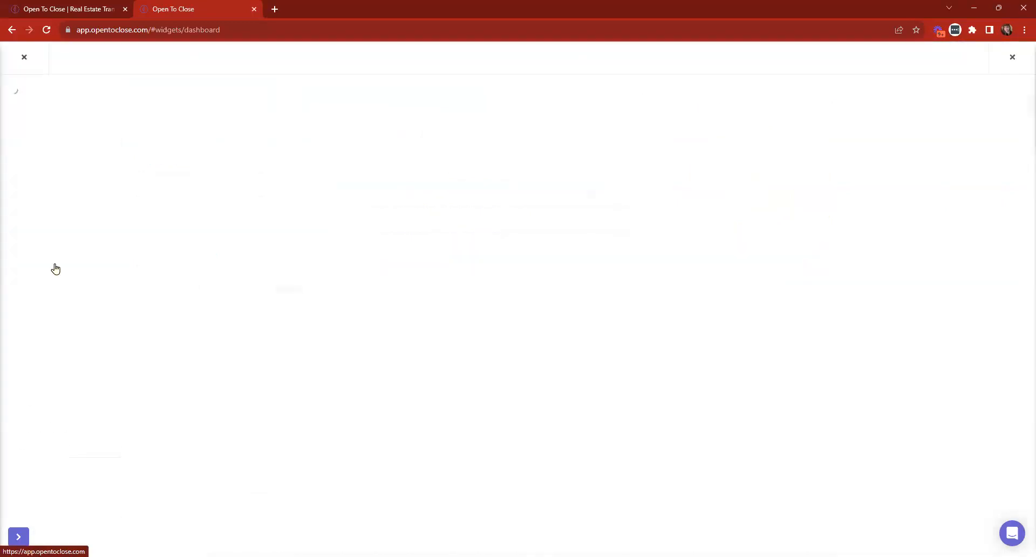
pyautogui.click(81, 263)
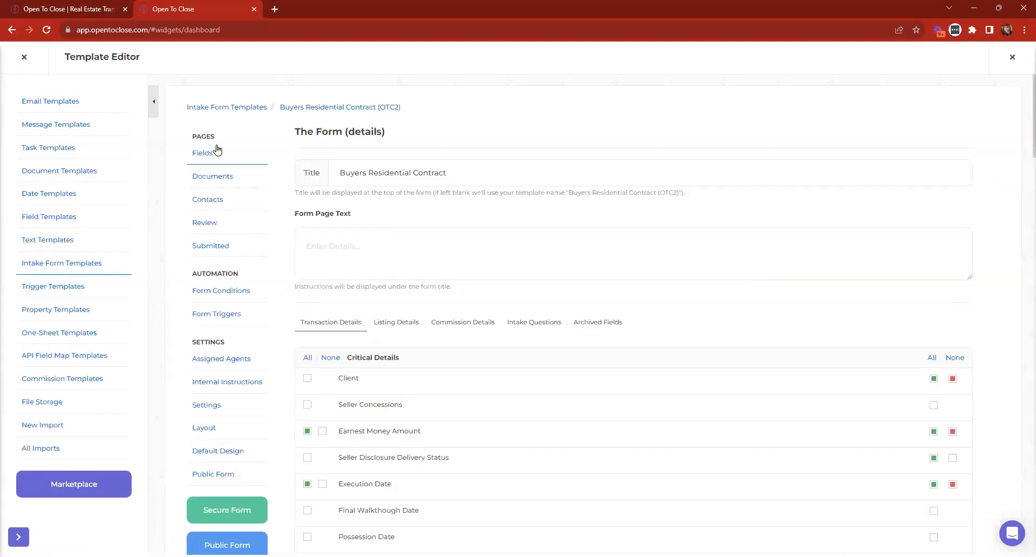
pyautogui.click(210, 362)
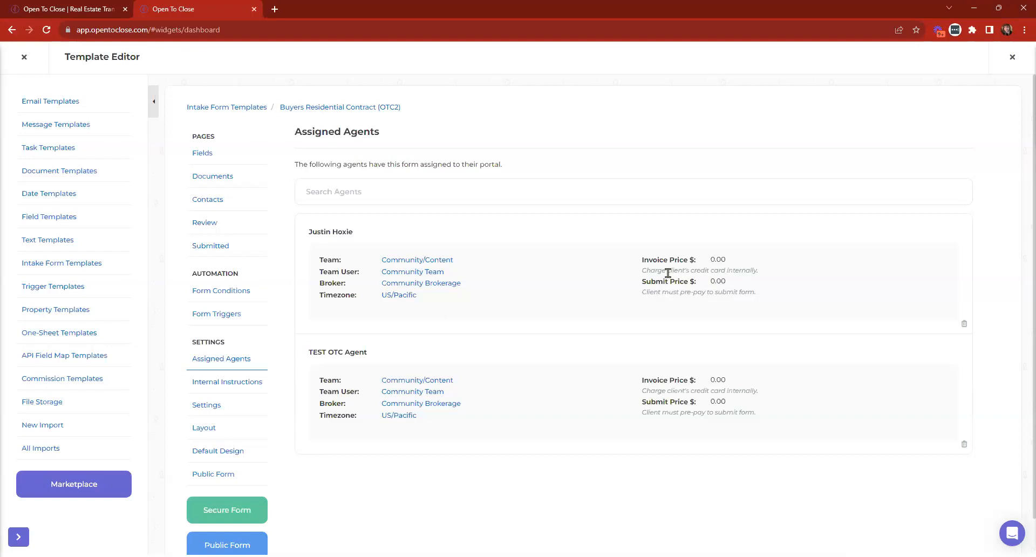
pyautogui.click(23, 58)
# Step: View the list of agent portal users in the Organization & Users settings again, and close it
pyautogui.click(43, 472)
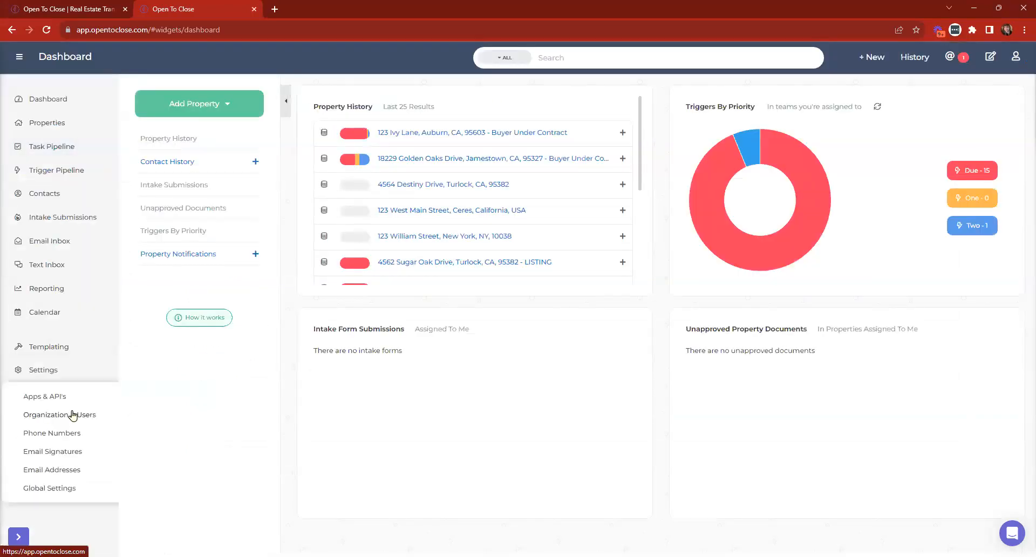
pyautogui.click(54, 414)
pyautogui.click(621, 105)
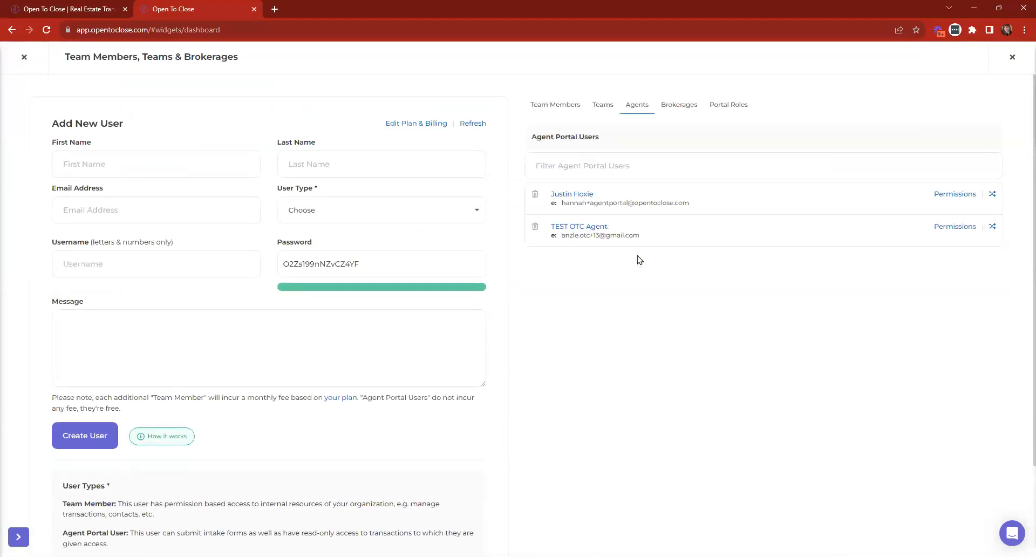
pyautogui.click(23, 58)
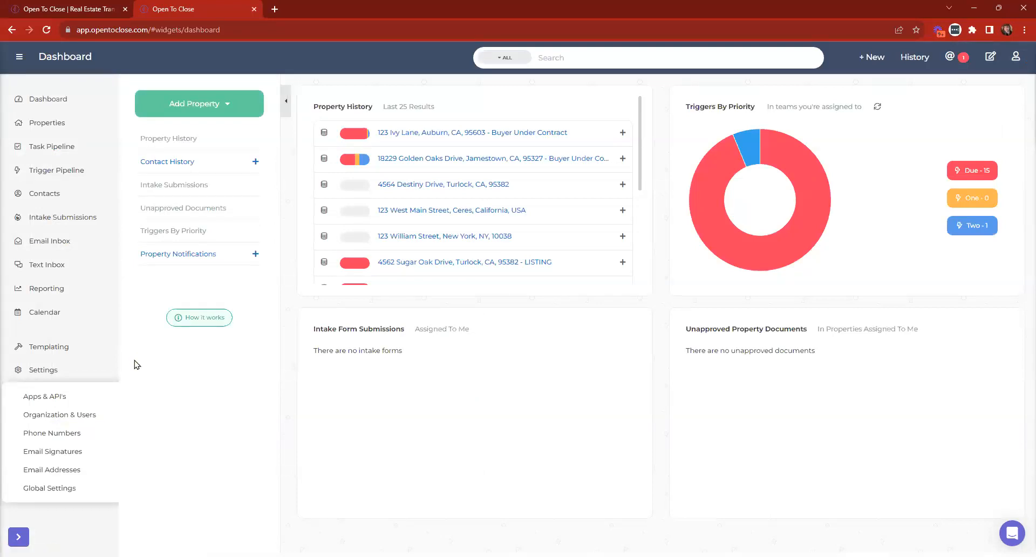
# Step: Open the Buyers Residential Contract (OTC2) intake form template for editing in the Template Editor
pyautogui.click(37, 346)
pyautogui.click(39, 370)
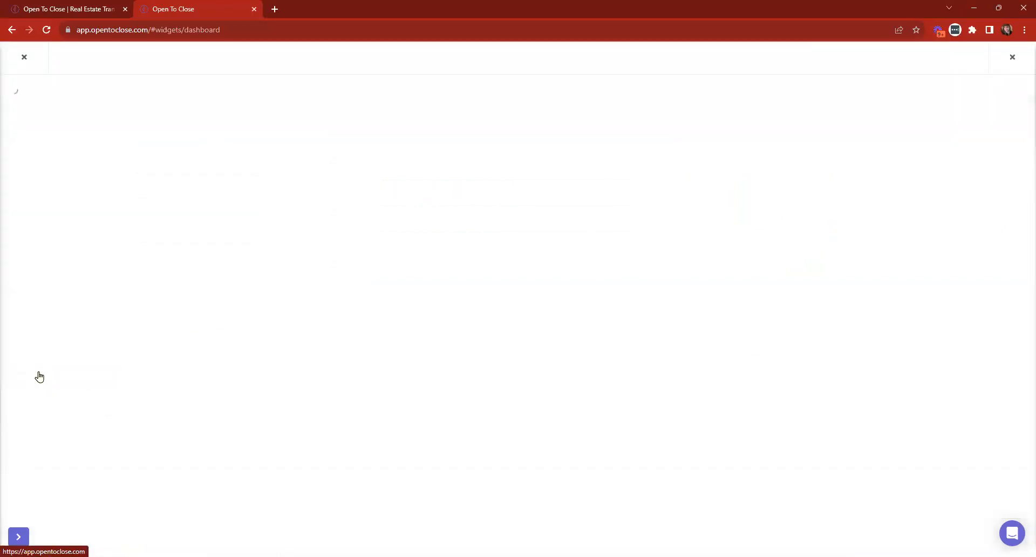
pyautogui.click(48, 262)
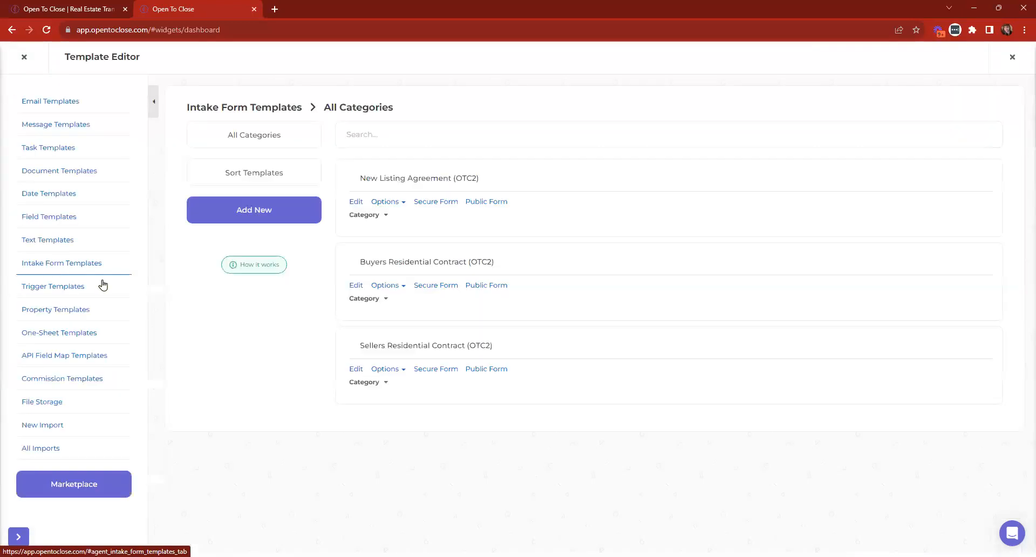
pyautogui.click(356, 285)
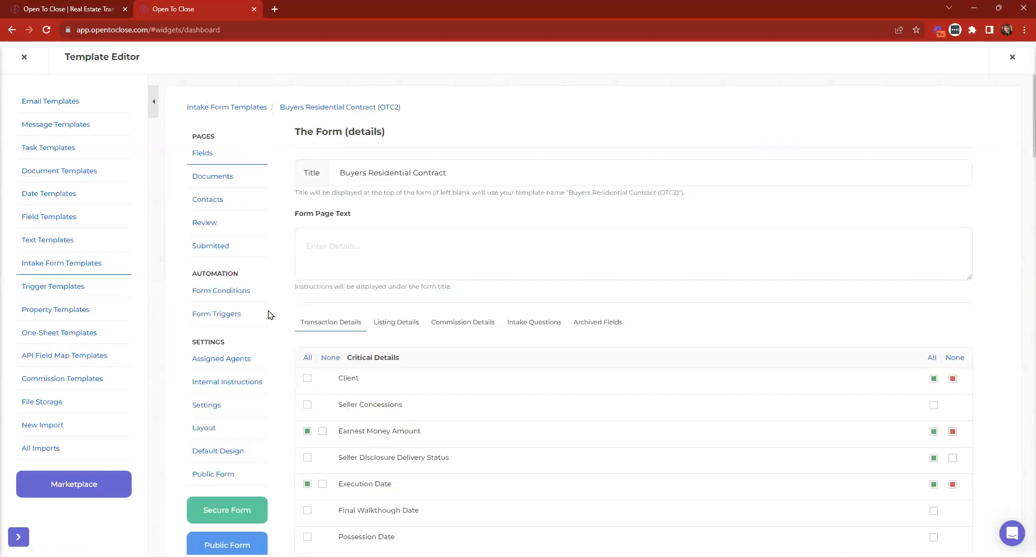
# Step: View the agents assigned to the Buyers Residential Contract (OTC2) intake form template, and close the template editor
pyautogui.click(219, 358)
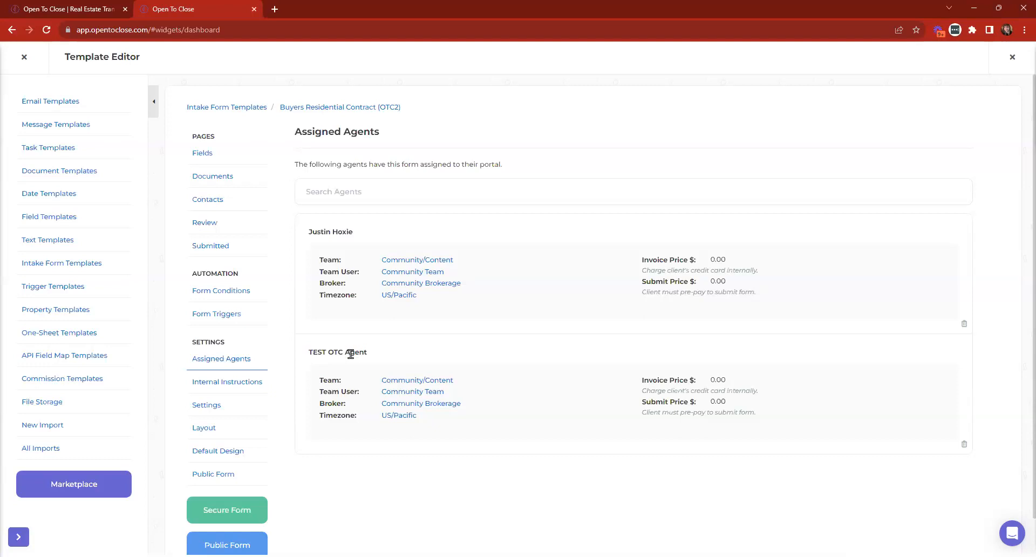
pyautogui.click(23, 58)
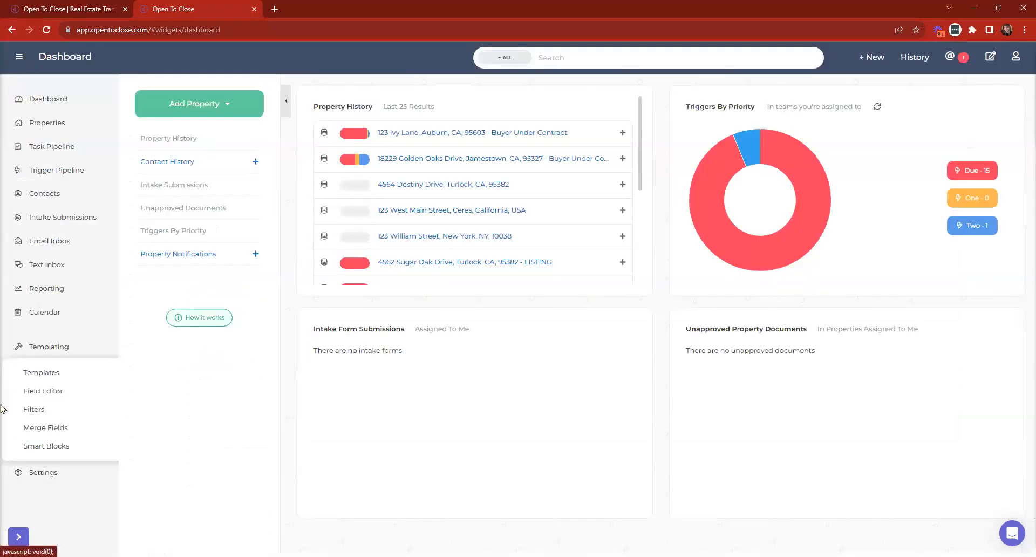
# Step: Open the first agent portal user's assigned forms under Organization & Users and examine the New Listing Agreement's submit price setting
pyautogui.click(46, 478)
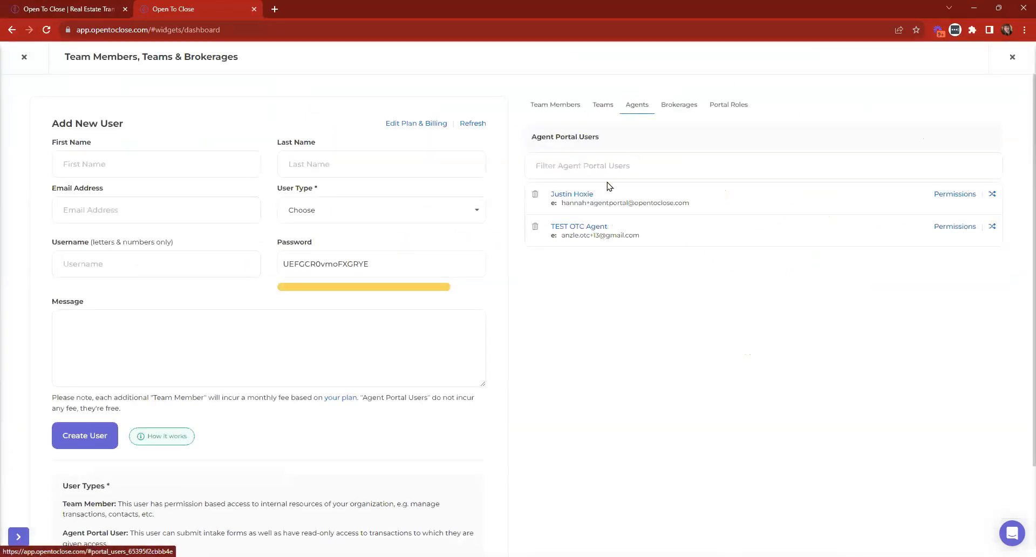
pyautogui.click(568, 196)
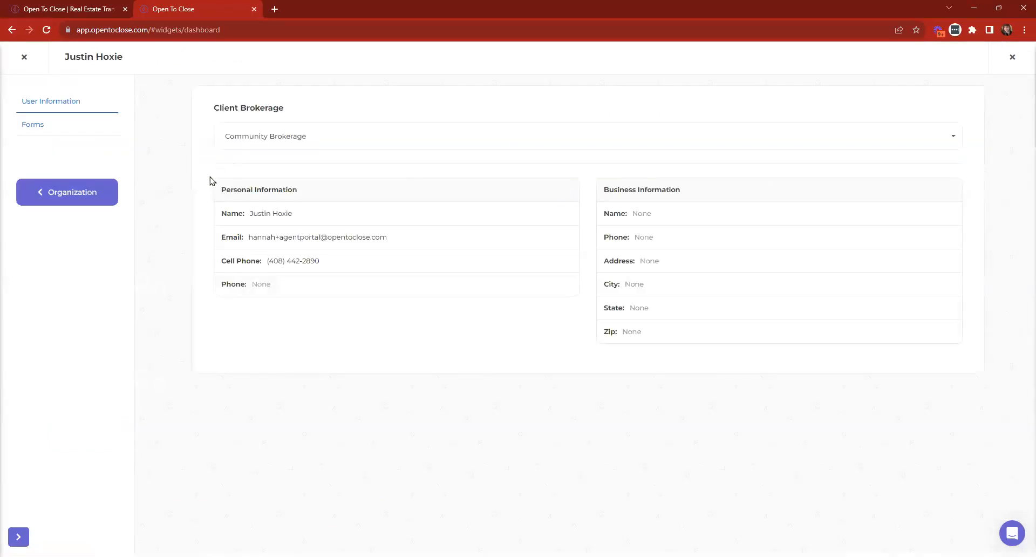
pyautogui.click(46, 128)
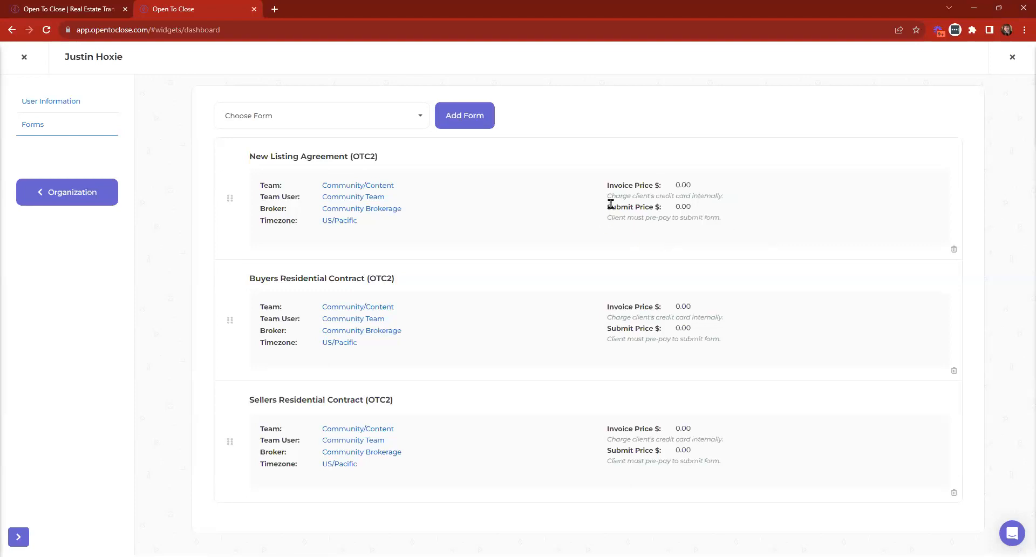
pyautogui.moveTo(661, 209); pyautogui.dragTo(606, 209)
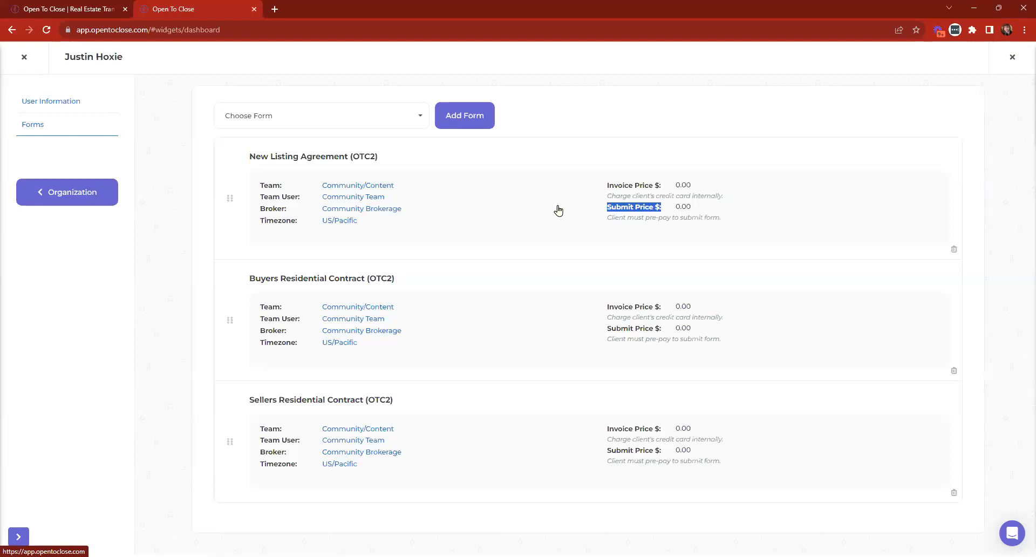
# Step: Set the submit price of the agent's New Listing Agreement (OTC2) form to 500.00
pyautogui.click(683, 206)
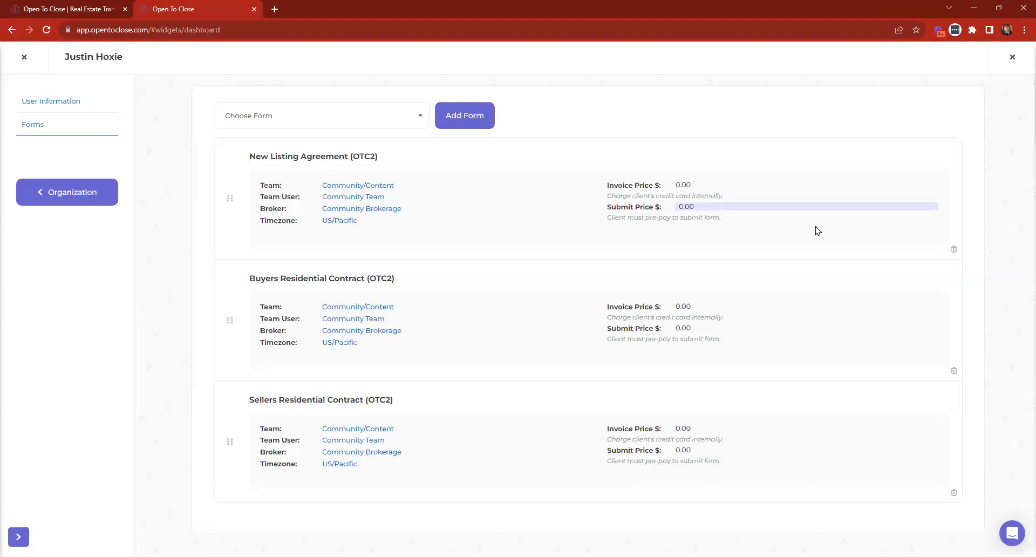
pyautogui.press('BackSpace')
pyautogui.press('BackSpace')
pyautogui.press('BackSpace')
pyautogui.press('BackSpace')
pyautogui.write('500.00')
pyautogui.press('Return')
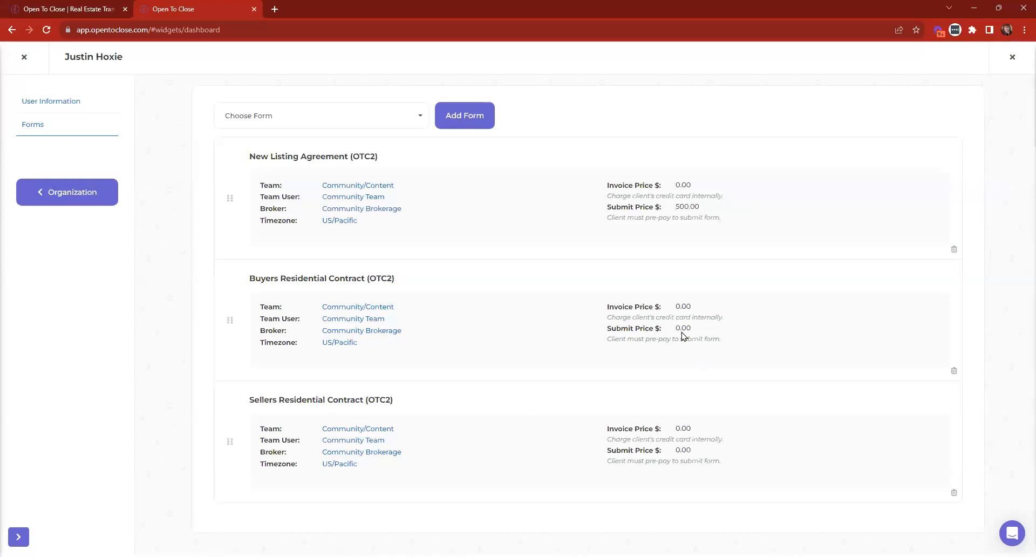
# Step: Set the submit price of the agent's Buyers and Sellers Residential Contract (OTC2) forms to 1,000.00 each
pyautogui.click(697, 326)
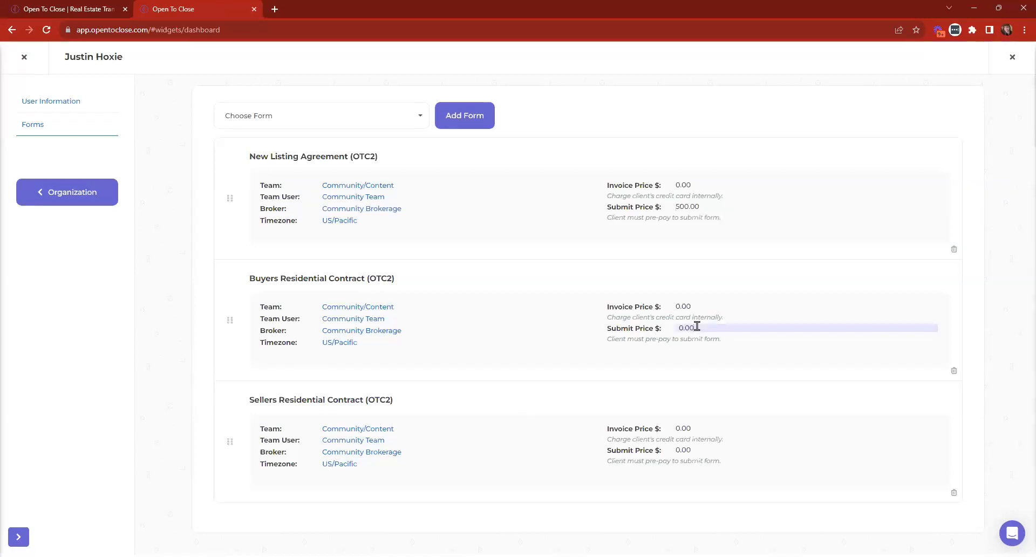
pyautogui.press('BackSpace')
pyautogui.press('BackSpace')
pyautogui.write('1,000')
pyautogui.press('Return')
pyautogui.click(681, 450)
pyautogui.doubleClick(681, 450)
pyautogui.write('1000.00')
pyautogui.press('Return')
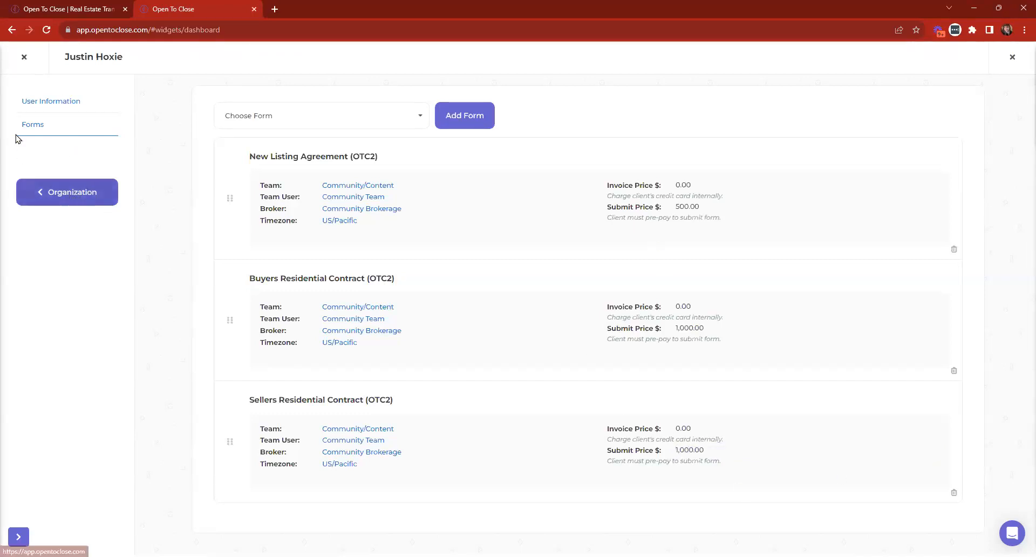
# Step: Return to the organization's agent portal users and impersonate the first agent
pyautogui.click(66, 197)
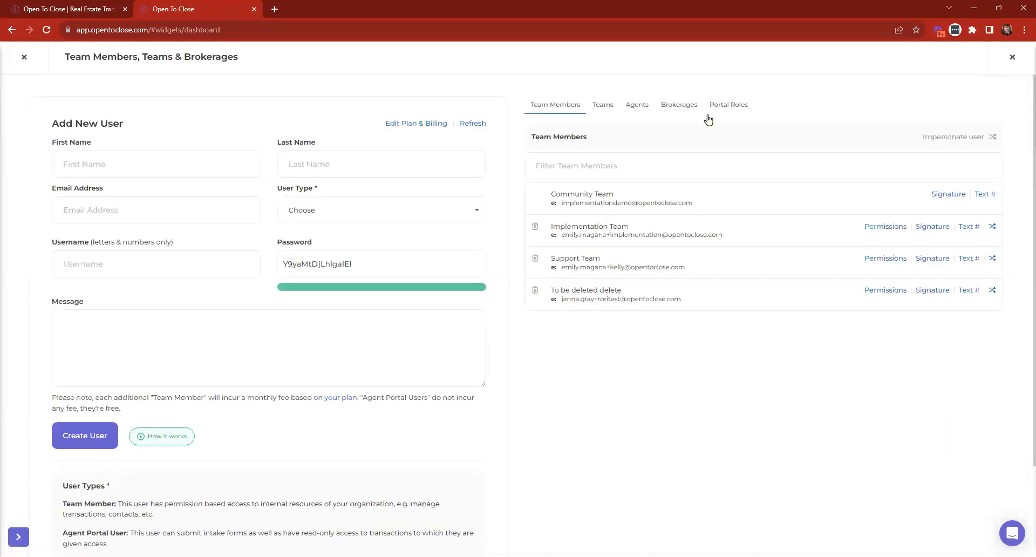
pyautogui.click(636, 104)
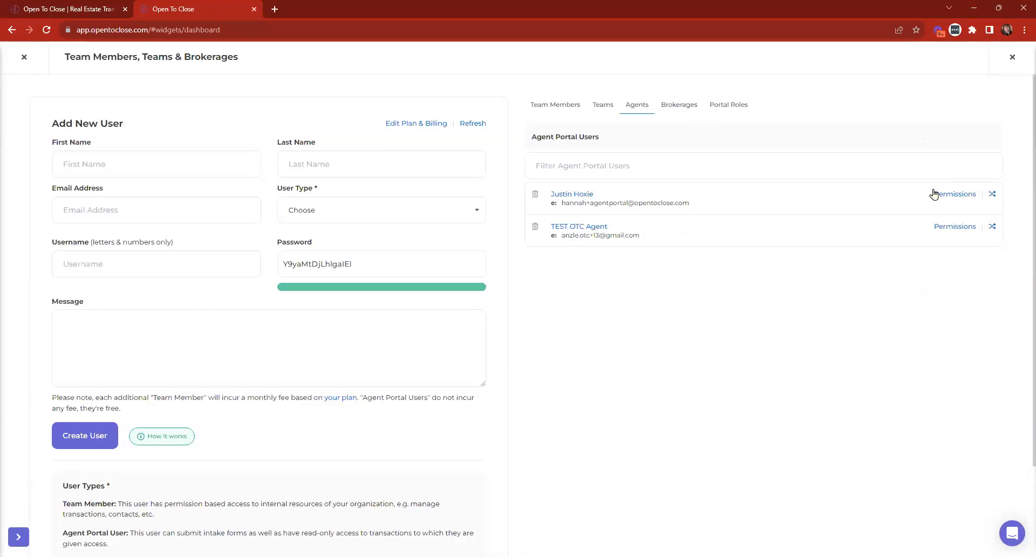
pyautogui.click(991, 194)
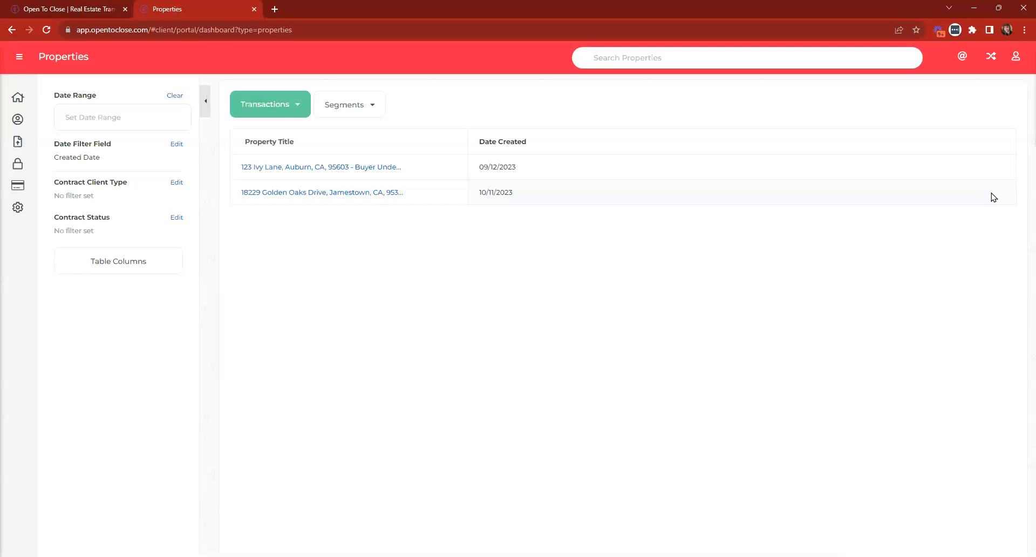
# Step: View the agent portal's new credential form, billing page and intake forms, and return to the admin account
pyautogui.click(17, 165)
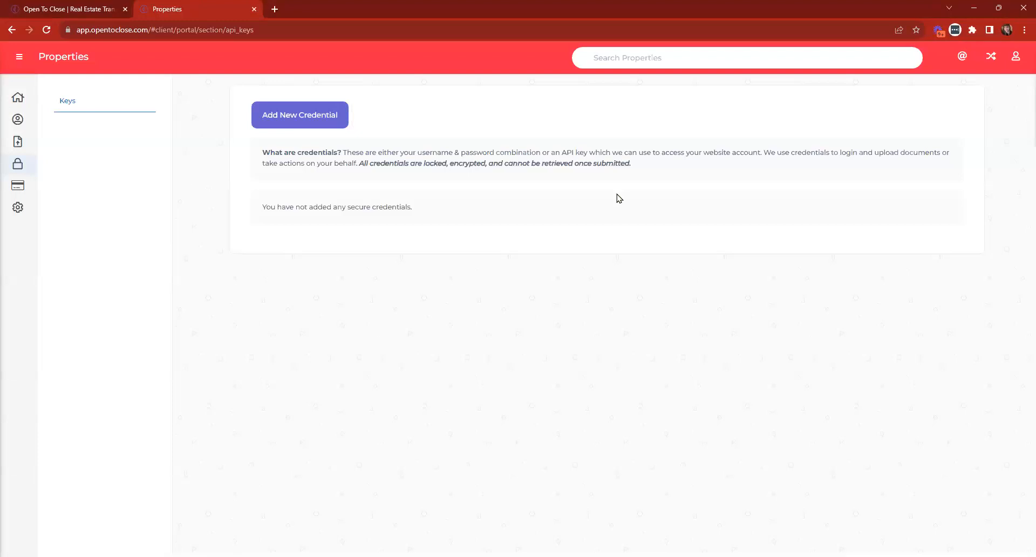
pyautogui.click(282, 128)
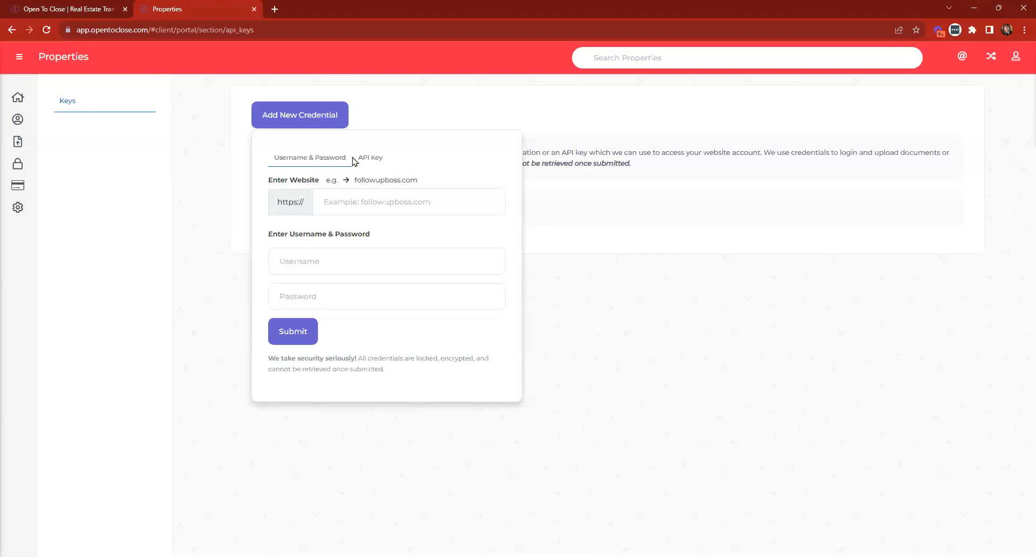
pyautogui.click(13, 184)
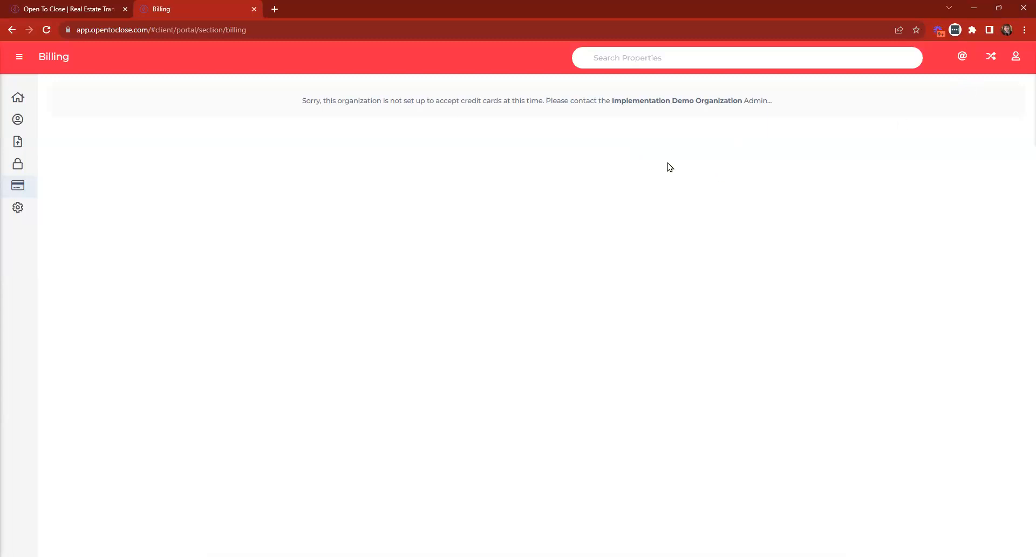
pyautogui.click(16, 143)
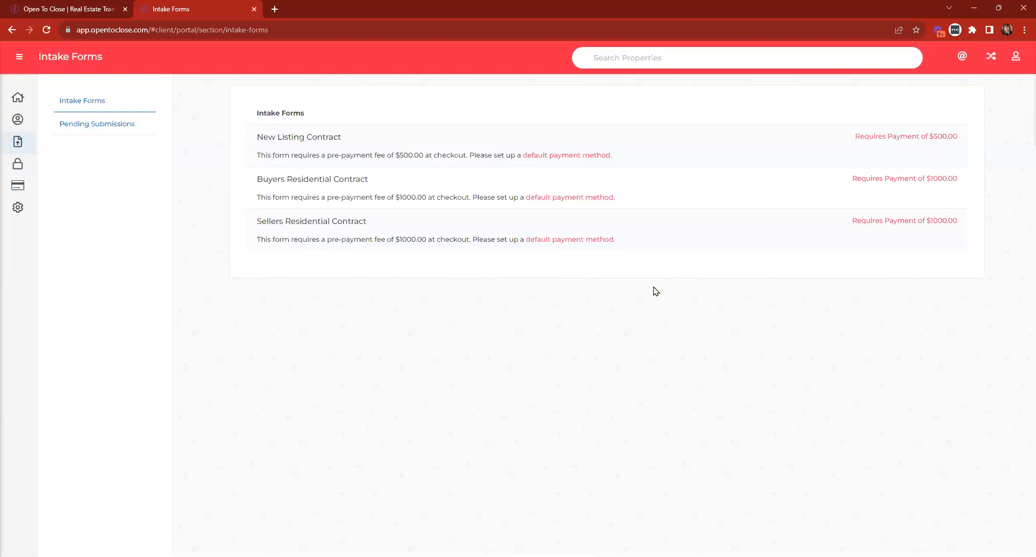
pyautogui.click(994, 58)
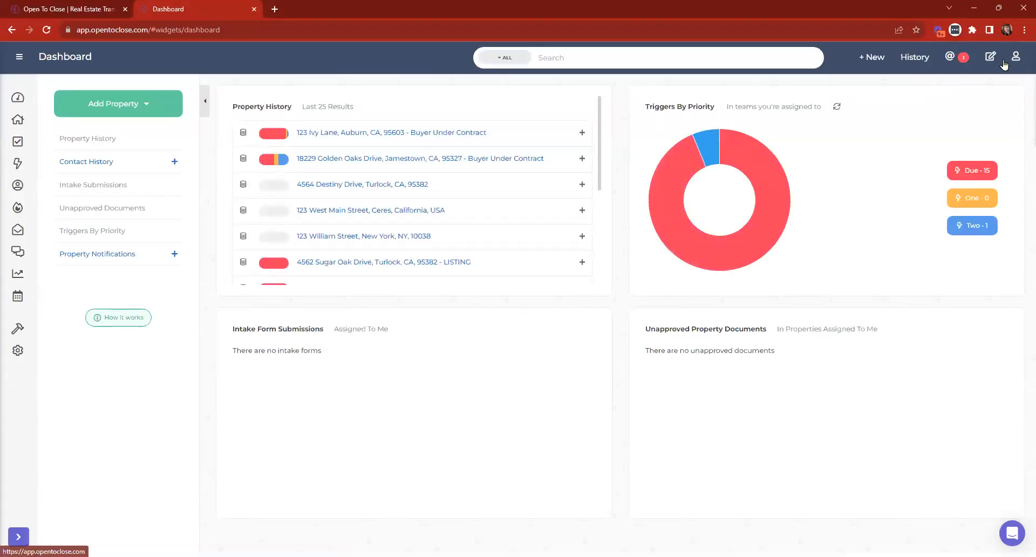
pyautogui.moveTo(19, 352)
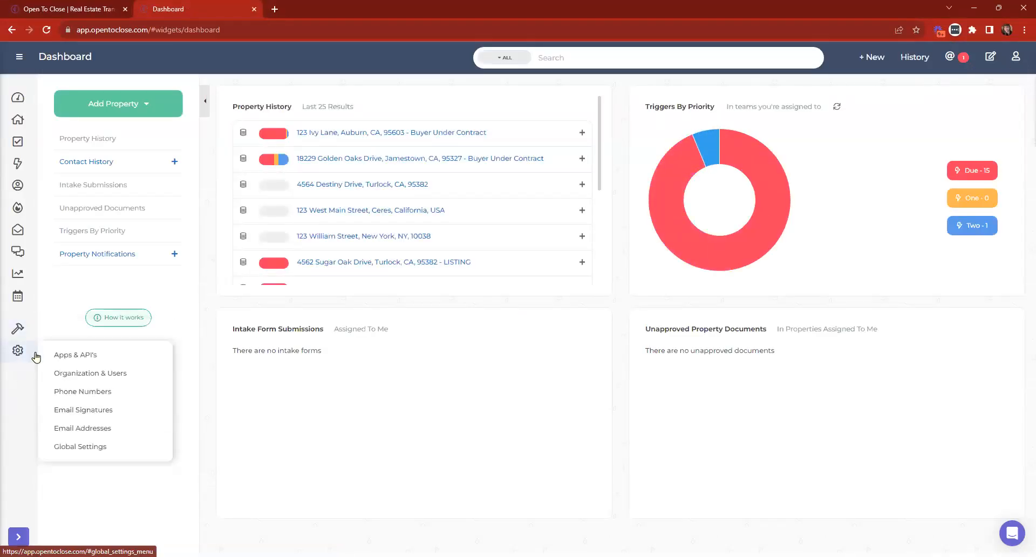
pyautogui.click(86, 372)
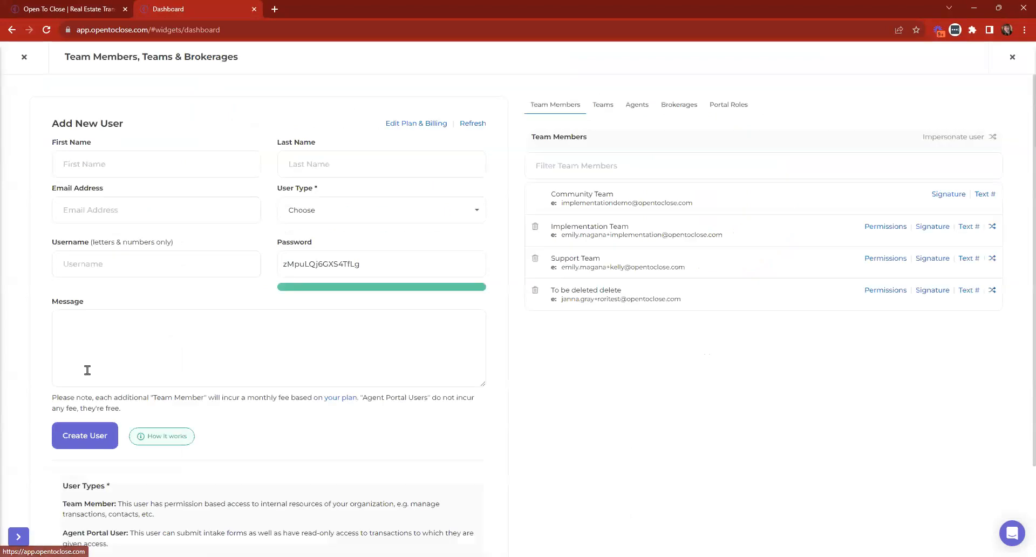
pyautogui.click(644, 106)
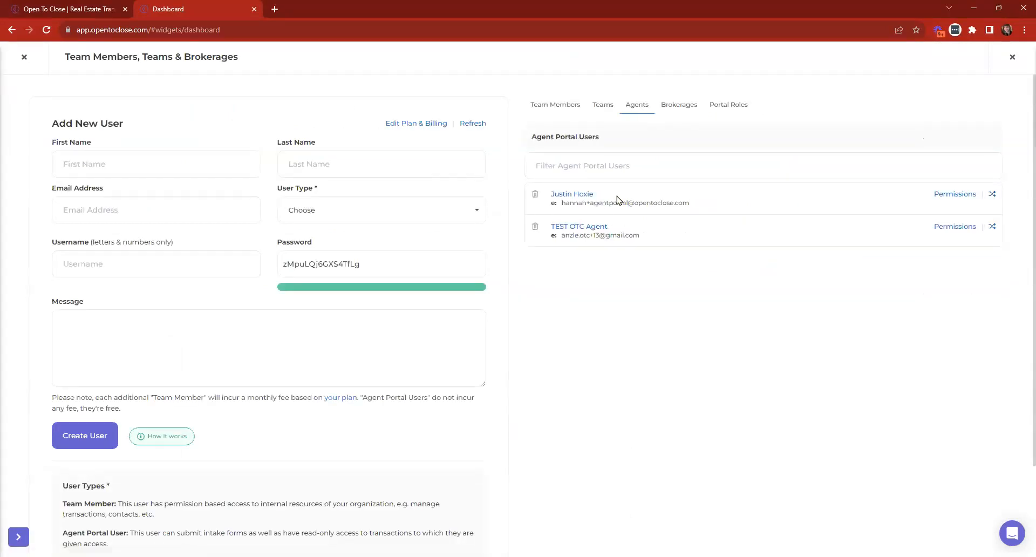
pyautogui.click(582, 196)
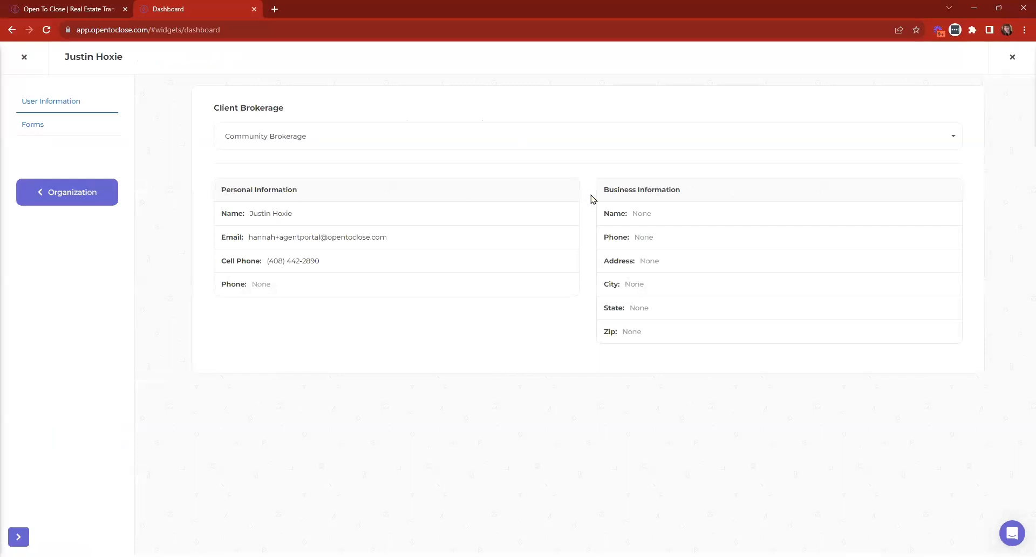
pyautogui.click(24, 57)
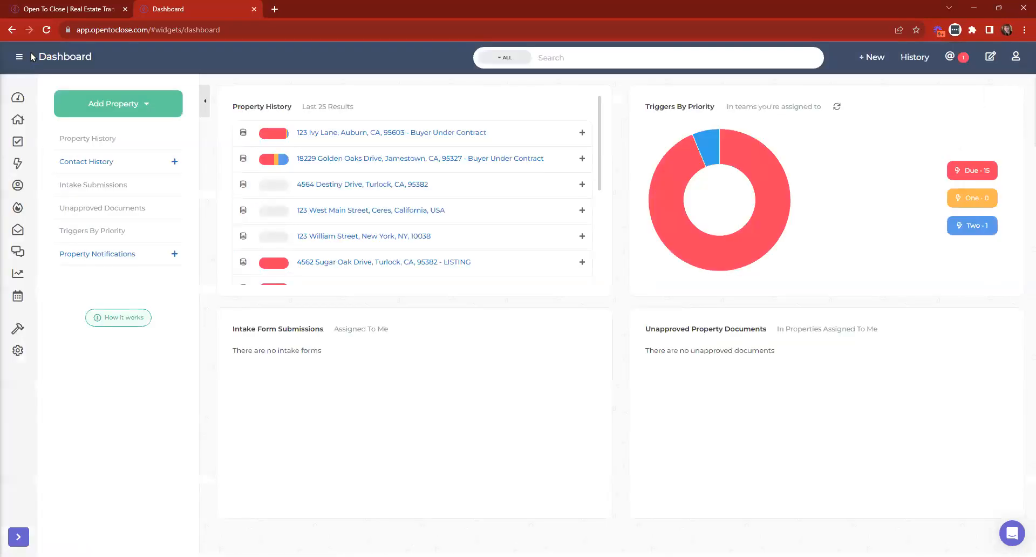
# Step: Open the first agent portal user's assigned forms under Organization & Users to edit their invoice and submit prices
pyautogui.click(17, 351)
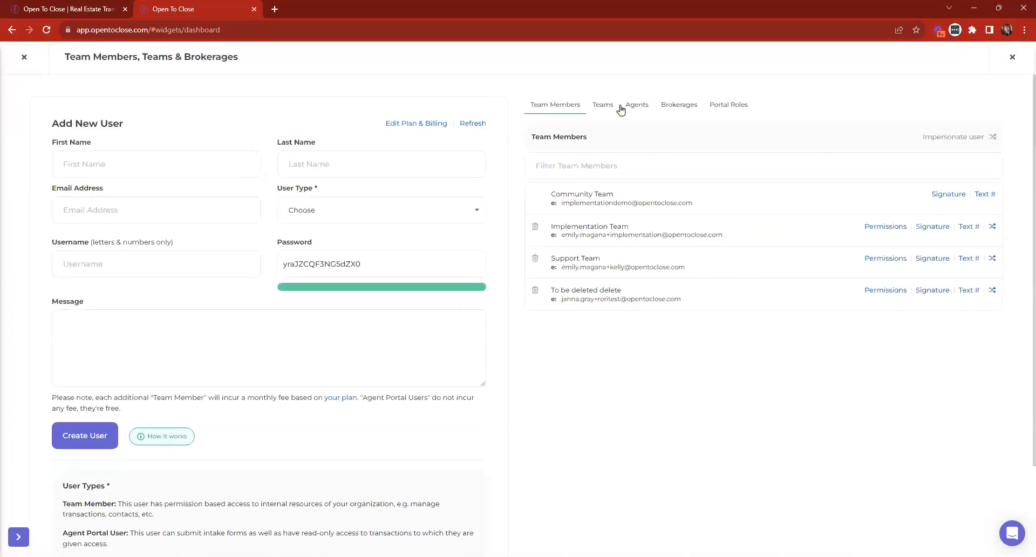
pyautogui.click(636, 104)
pyautogui.click(579, 195)
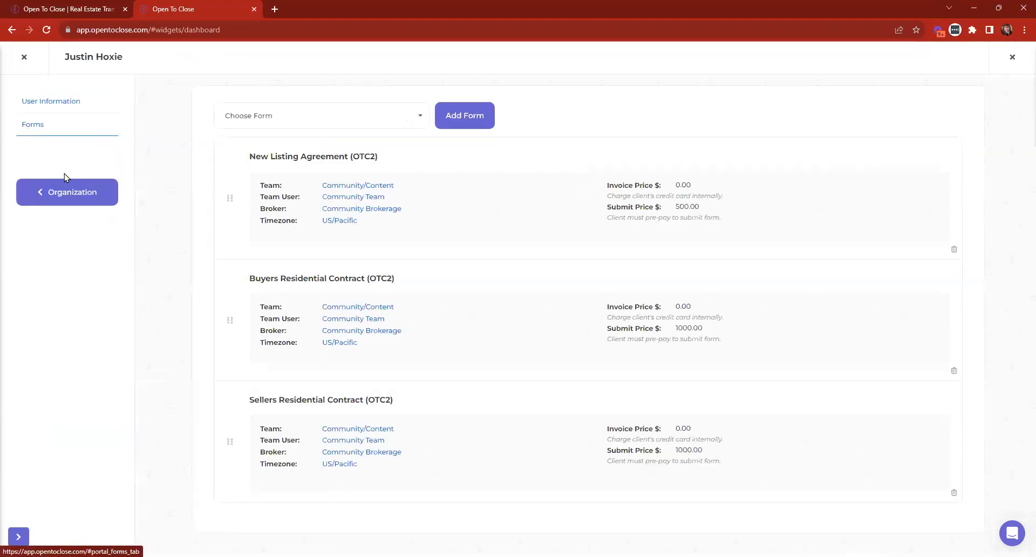
pyautogui.moveTo(661, 207); pyautogui.dragTo(607, 208)
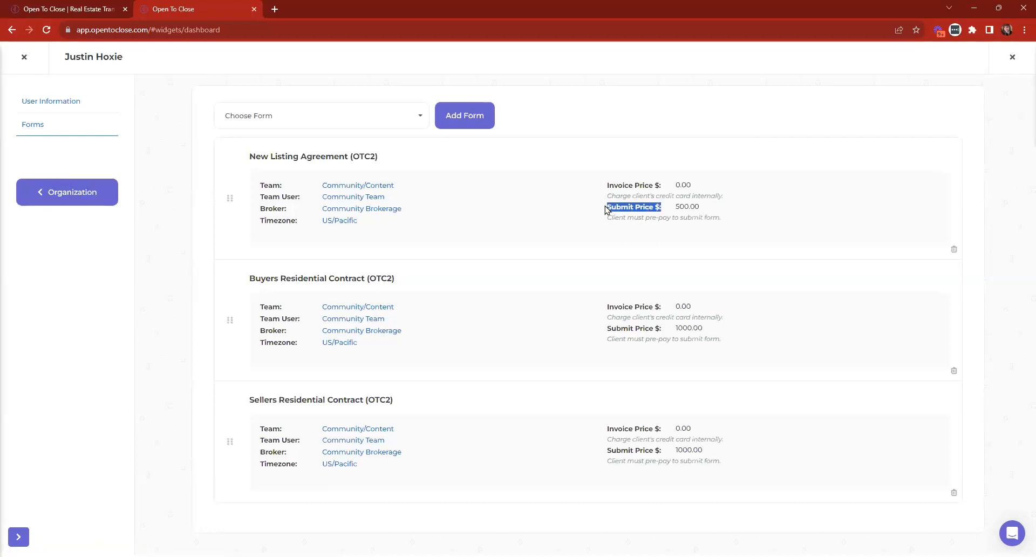
pyautogui.moveTo(661, 185); pyautogui.dragTo(657, 185)
# Step: Set the submit price of the agent's New Listing Agreement, Buyers Residential Contract and Sellers Residential Contract forms to 100.00 each
pyautogui.click(694, 207)
pyautogui.write('100.00')
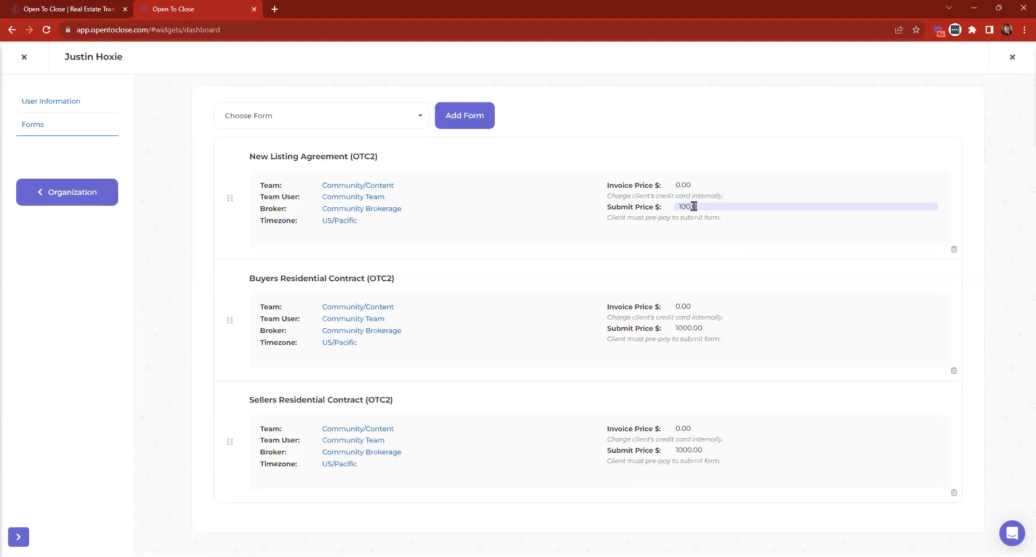
pyautogui.click(684, 327)
pyautogui.write('100.00')
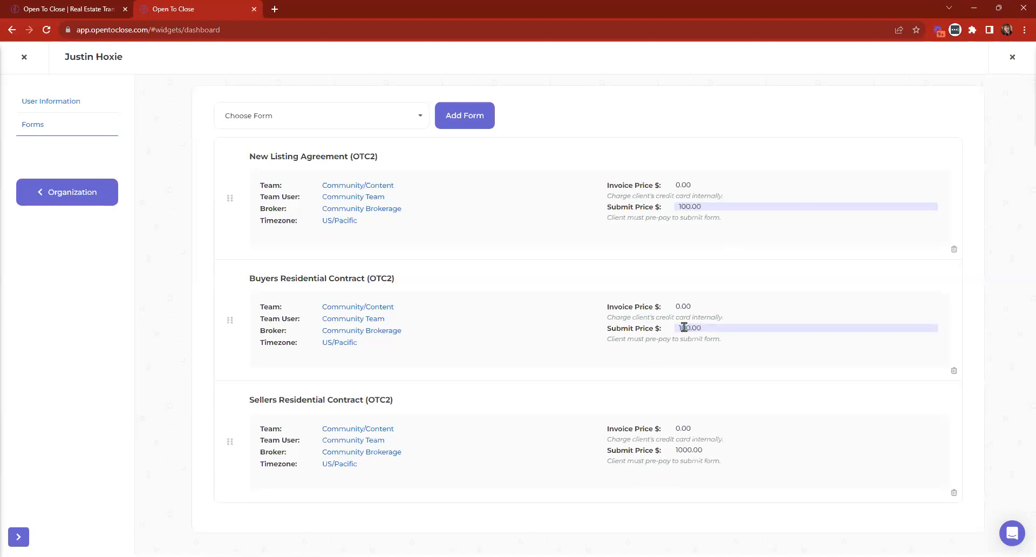
pyautogui.press('Return')
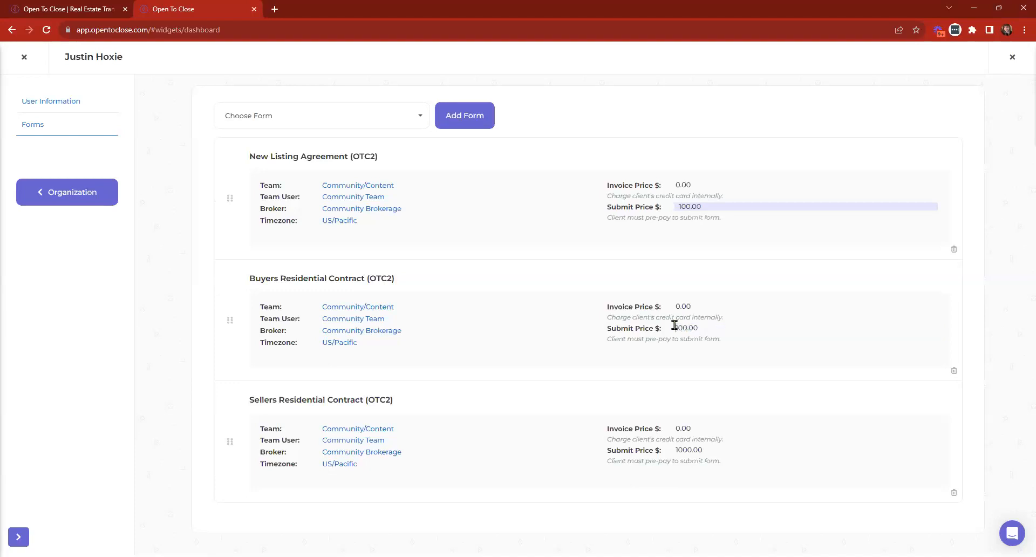
pyautogui.click(731, 205)
pyautogui.press('Return')
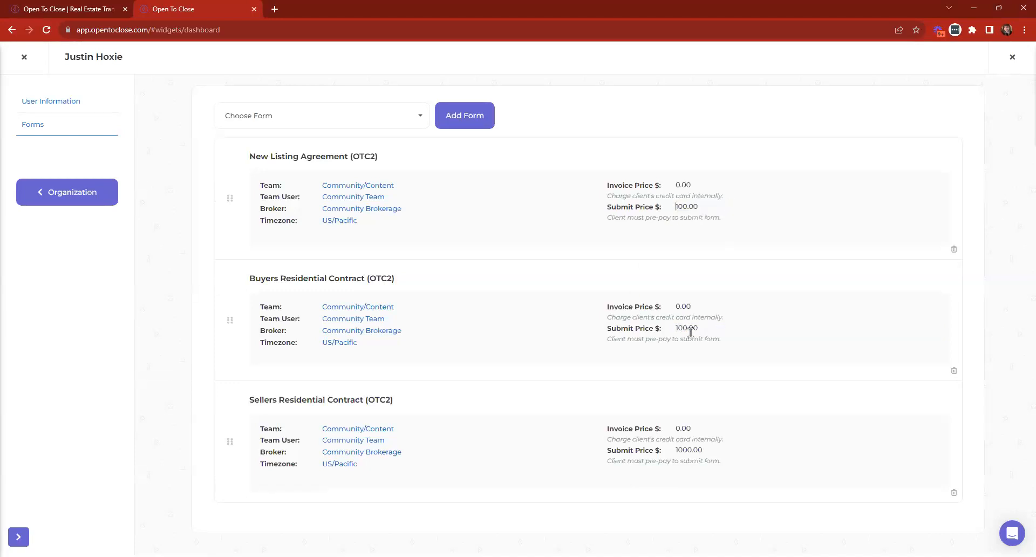
pyautogui.click(687, 450)
pyautogui.write('100.00')
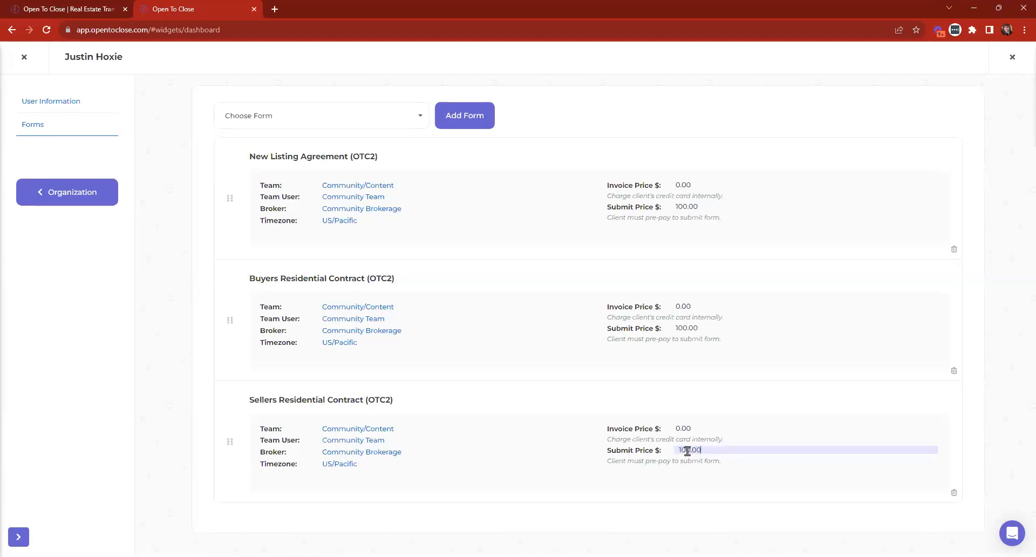
pyautogui.press('Return')
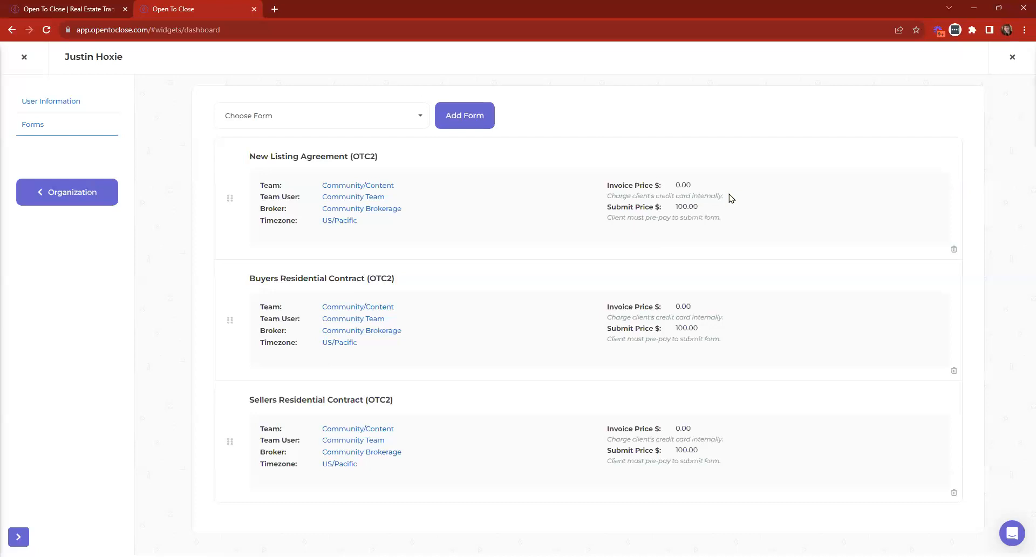
# Step: Set the invoice price of the agent's New Listing Agreement (OTC2) form to 2,500.00
pyautogui.click(693, 185)
pyautogui.press('BackSpace')
pyautogui.press('BackSpace')
pyautogui.press('BackSpace')
pyautogui.press('BackSpace')
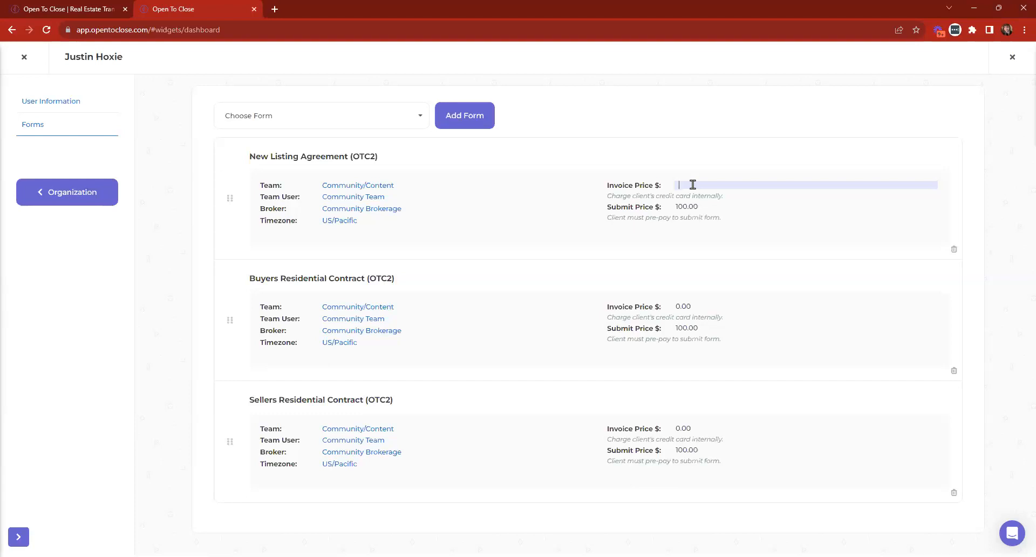
pyautogui.write('2500.00')
pyautogui.press('Return')
# Step: Set the invoice price of the agent's Buyers Residential Contract (OTC2) form to 2,000.00
pyautogui.click(691, 305)
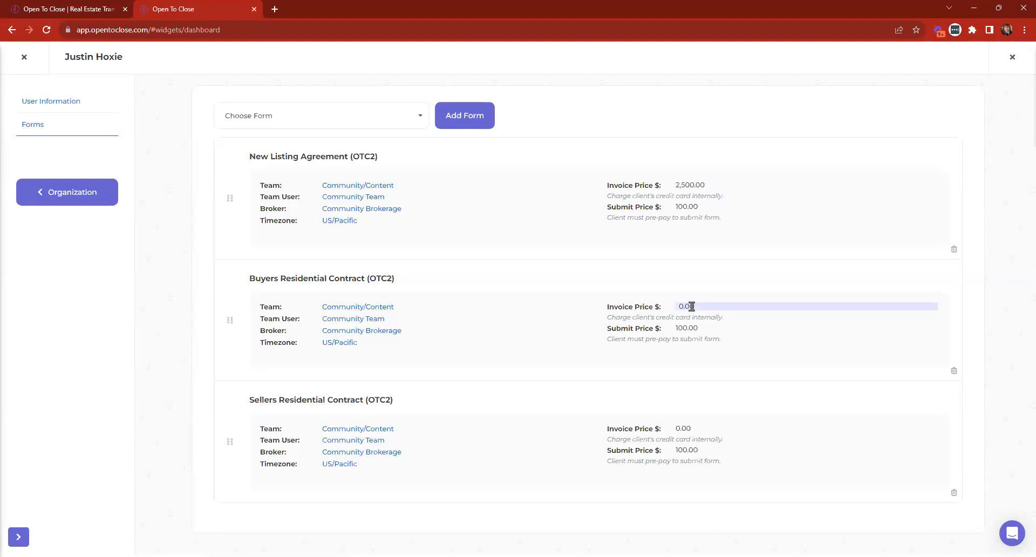
pyautogui.press('BackSpace')
pyautogui.press('BackSpace')
pyautogui.press('BackSpace')
pyautogui.press('BackSpace')
pyautogui.write('200.00')
pyautogui.press('BackSpace')
pyautogui.press('BackSpace')
pyautogui.write('0.0')
pyautogui.press('Return')
# Step: Set the invoice price of the agent's Sellers Residential Contract (OTC2) form to 2,000.00
pyautogui.click(700, 431)
pyautogui.hotkey('ctrl', 'a')
pyautogui.write('2000.0')
pyautogui.press('Return')
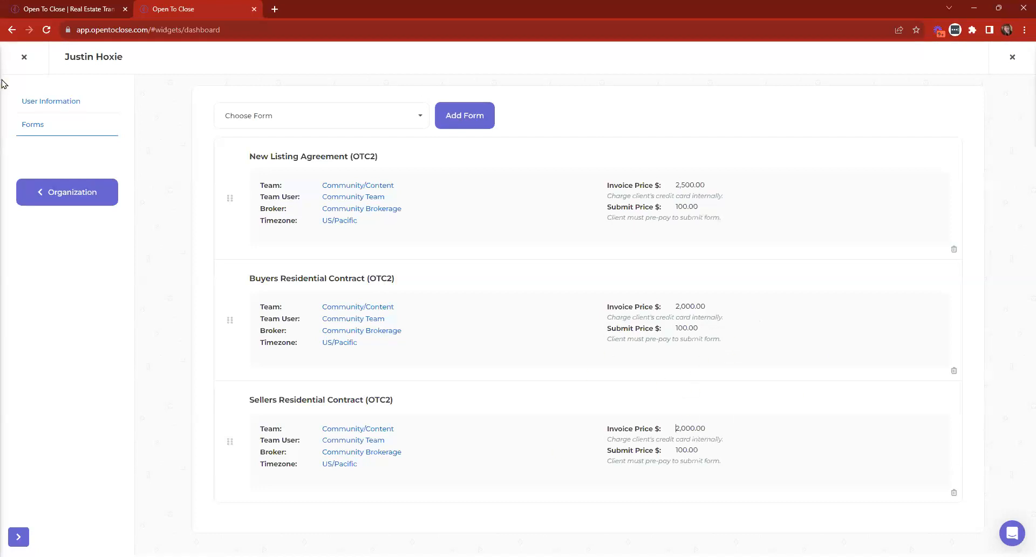
# Step: Examine the client's credit card status and payment receipts in the payment processing utility of the 123 Ivy Lane property
pyautogui.click(24, 57)
pyautogui.click(370, 134)
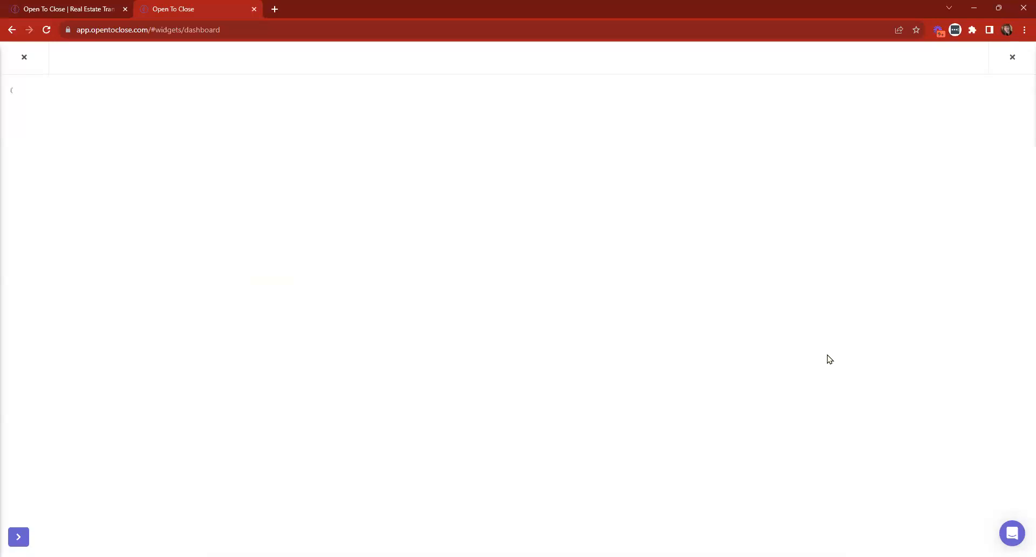
pyautogui.click(750, 119)
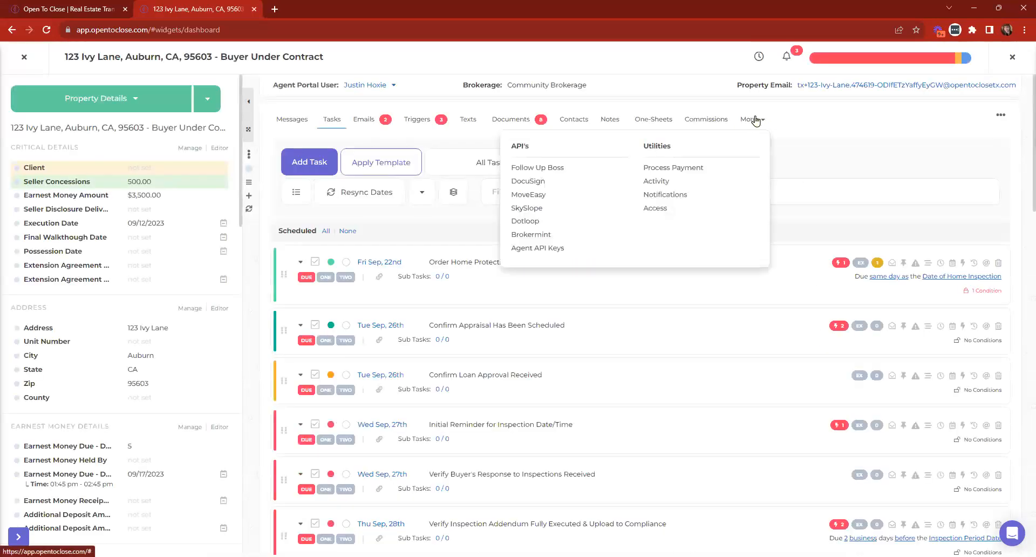
pyautogui.click(675, 168)
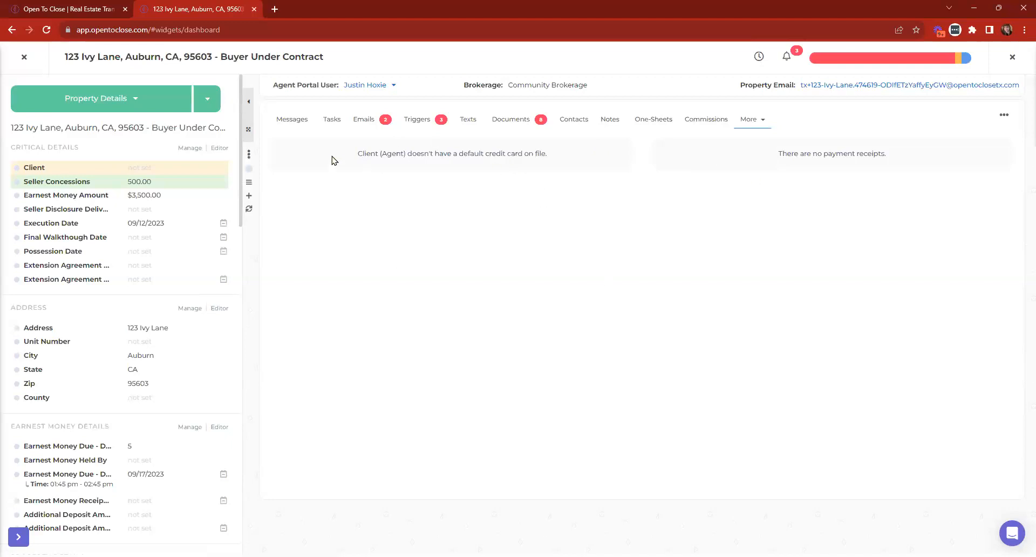
pyautogui.moveTo(334, 159); pyautogui.dragTo(574, 157)
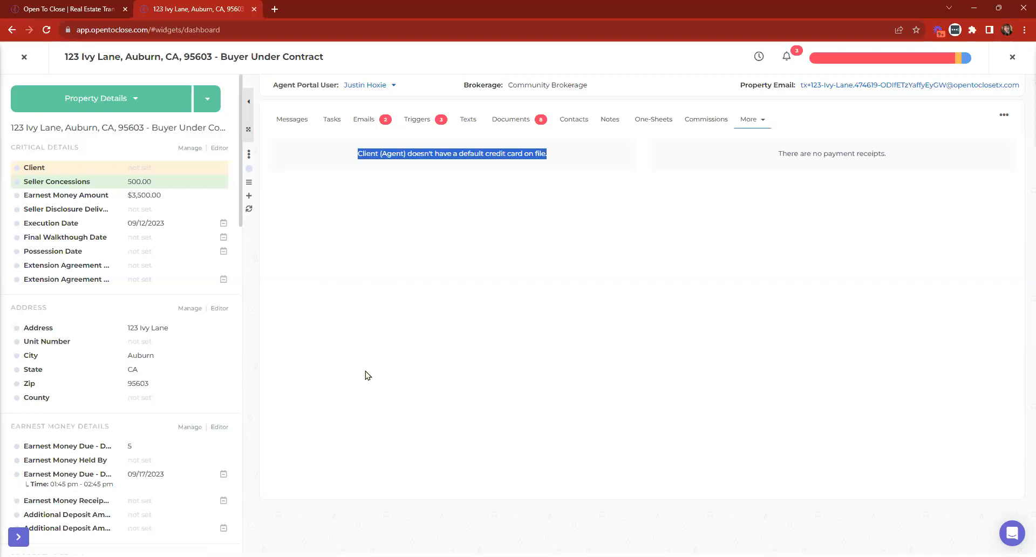
pyautogui.moveTo(779, 156); pyautogui.dragTo(932, 156)
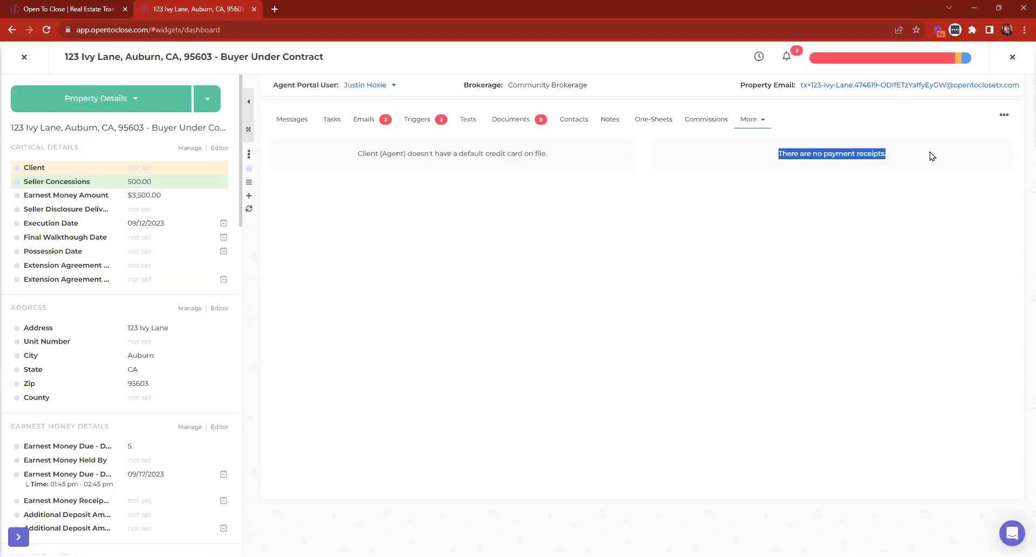
pyautogui.click(721, 180)
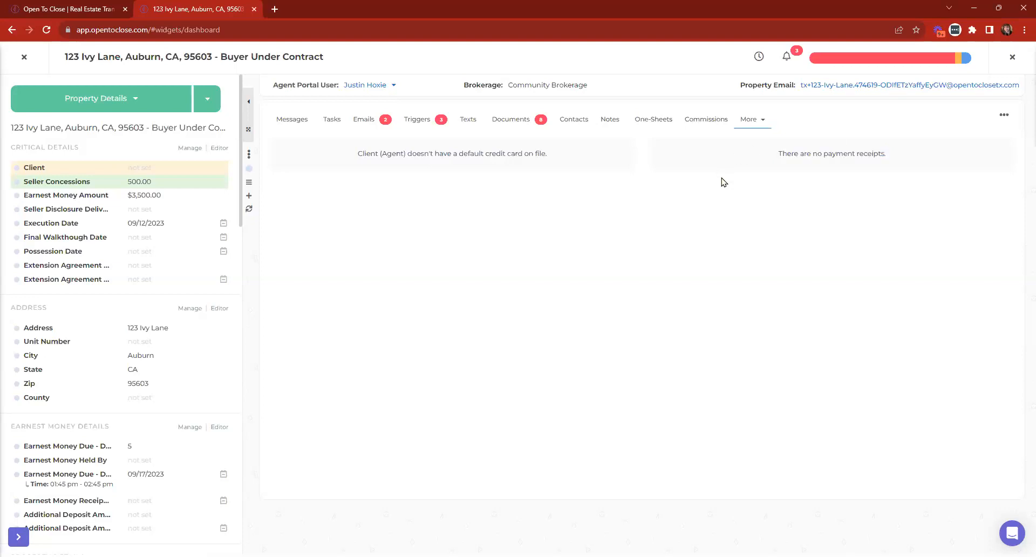
pyautogui.click(24, 58)
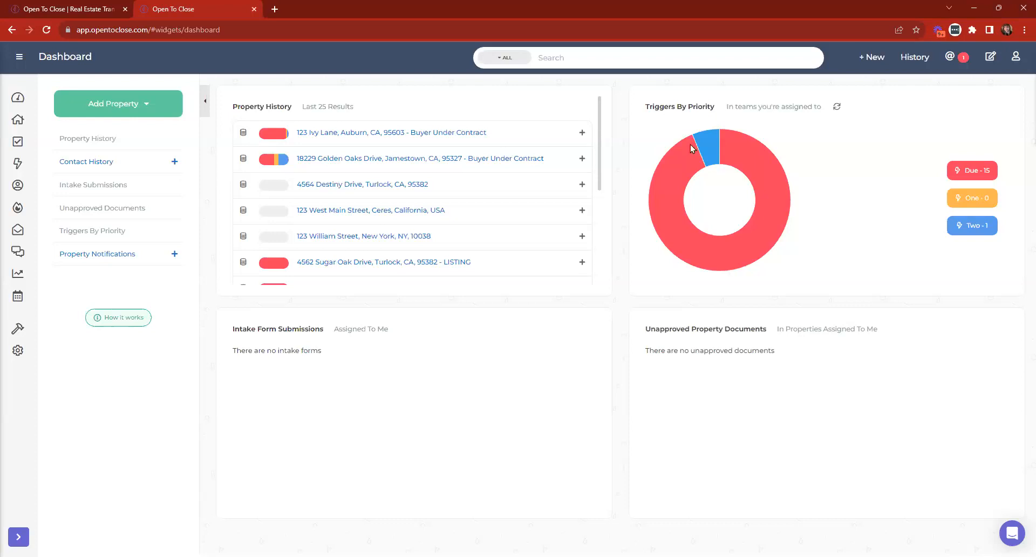
pyautogui.click(76, 9)
pyautogui.click(233, 73)
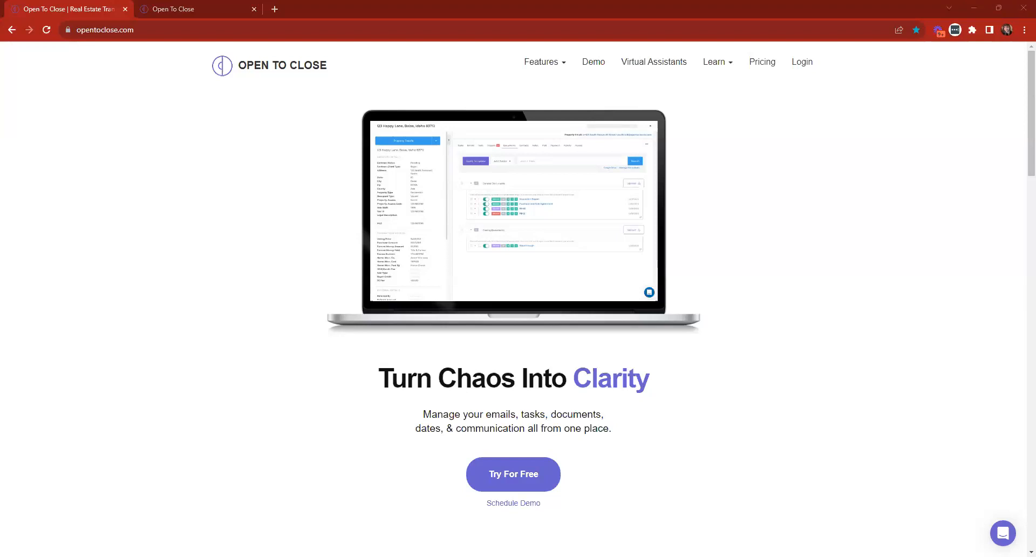
pyautogui.click(167, 6)
# Step: Review the connected email addresses in the global settings, including the option to resync them
pyautogui.moveTo(22, 332)
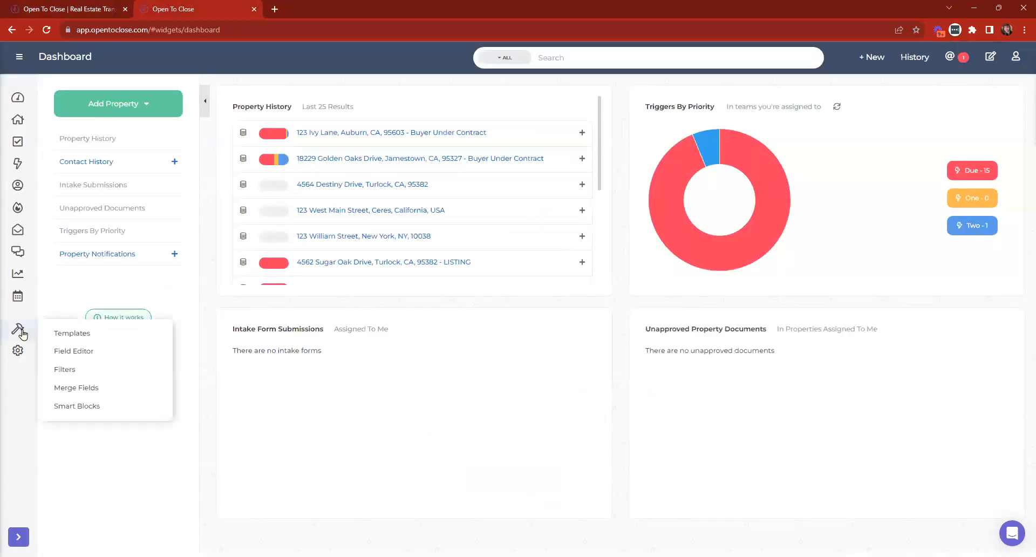
pyautogui.click(69, 368)
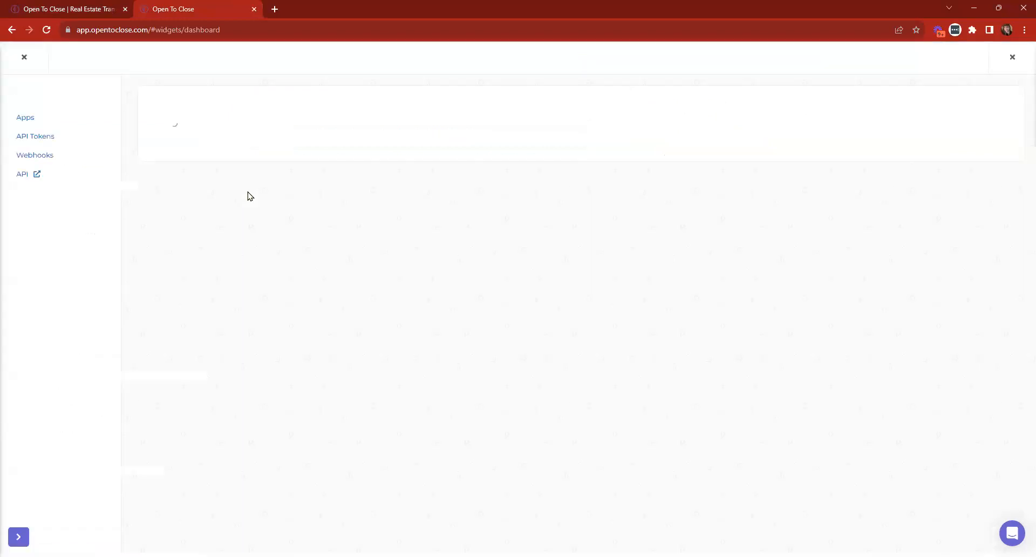
pyautogui.click(270, 185)
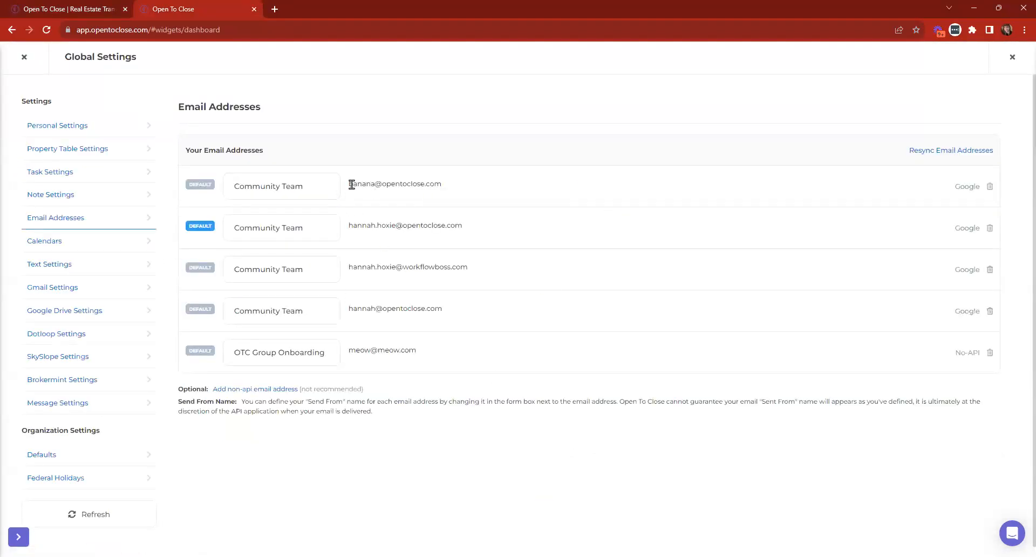
pyautogui.doubleClick(378, 183)
pyautogui.click(935, 152)
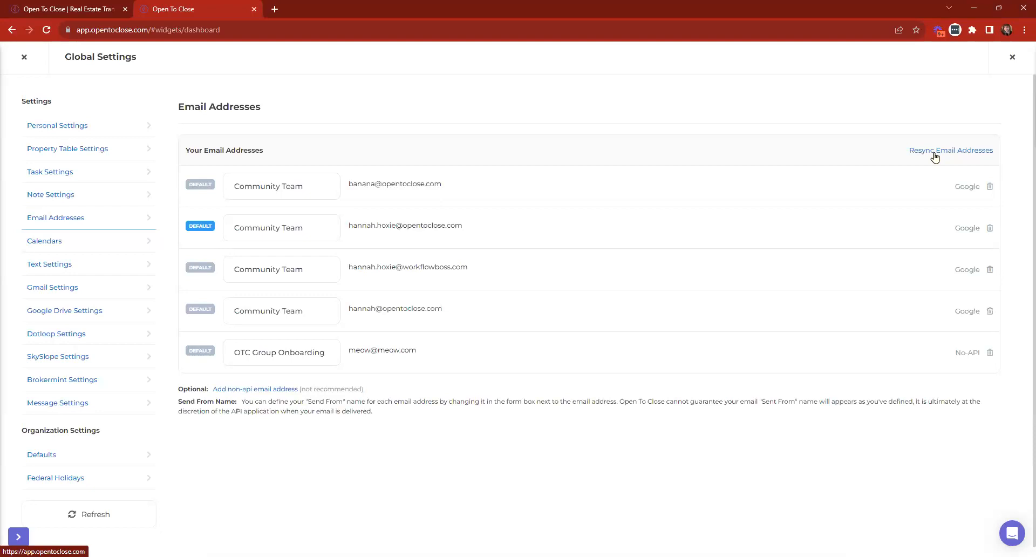
pyautogui.click(25, 62)
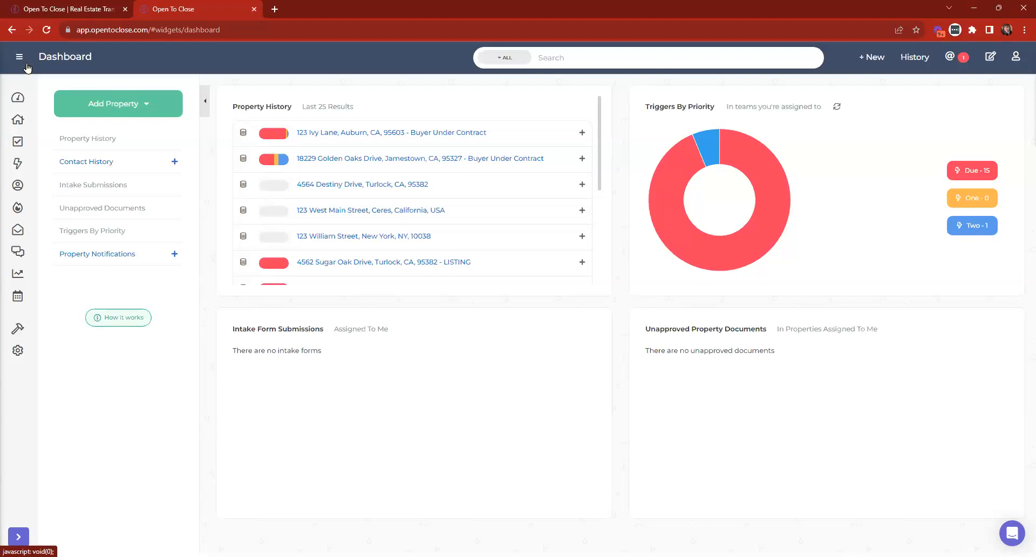
# Step: Open the Field Editor and look through the sections of transaction detail fields
pyautogui.click(27, 68)
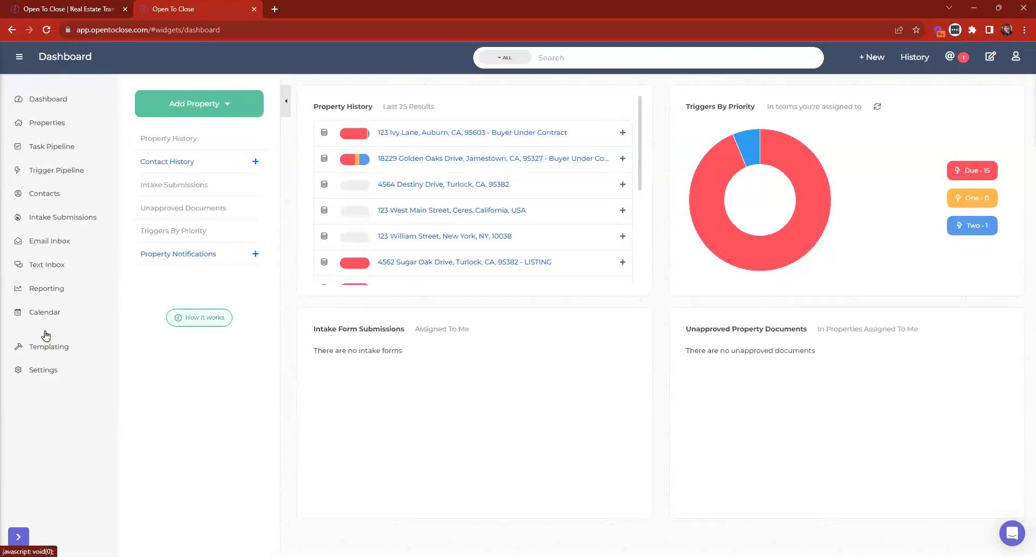
pyautogui.click(46, 369)
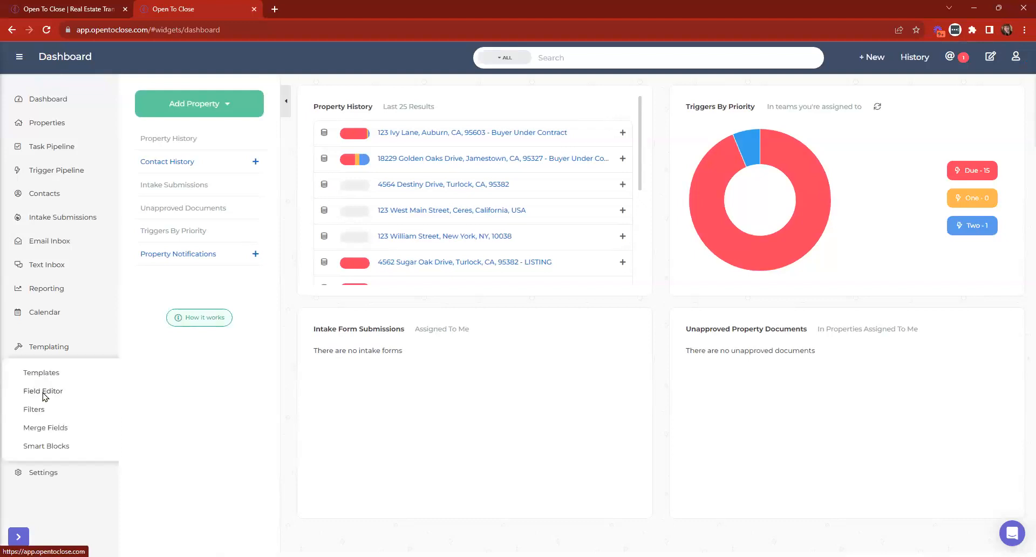
pyautogui.click(43, 393)
pyautogui.scroll(-15, 236, 245)
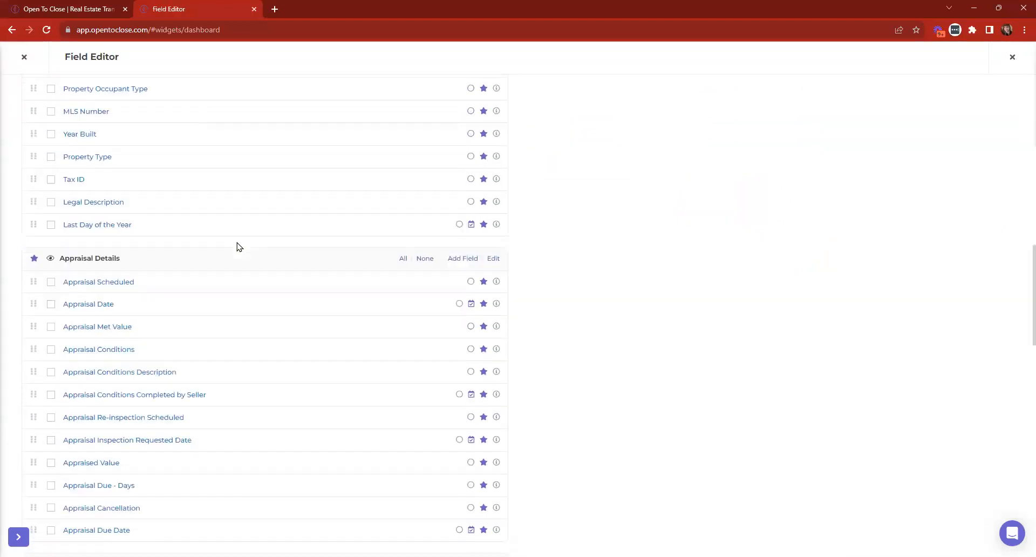
pyautogui.scroll(15, 235, 245)
# Step: View the Listing Details and Intake Questions field groups in the Field Editor
pyautogui.click(93, 114)
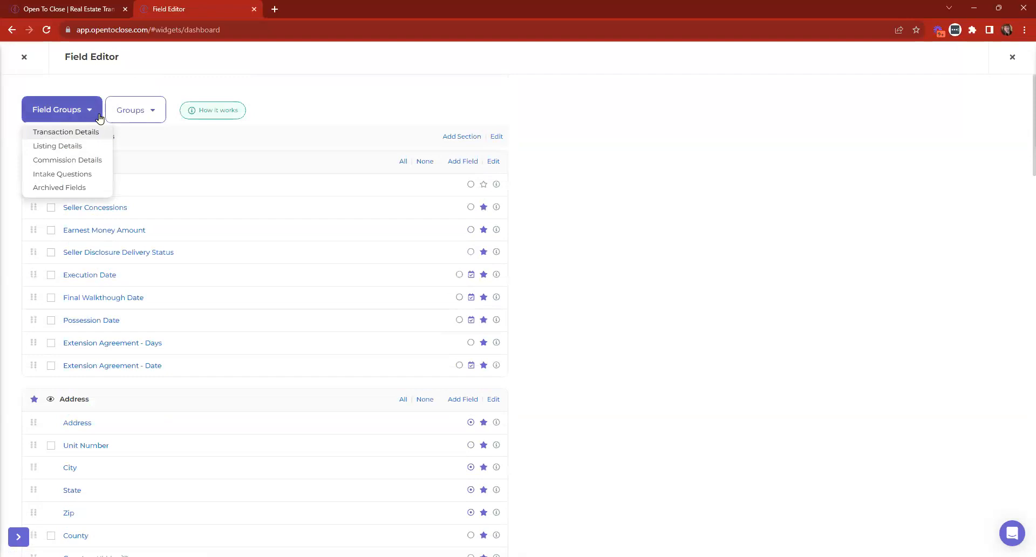
pyautogui.click(76, 144)
pyautogui.moveTo(64, 128)
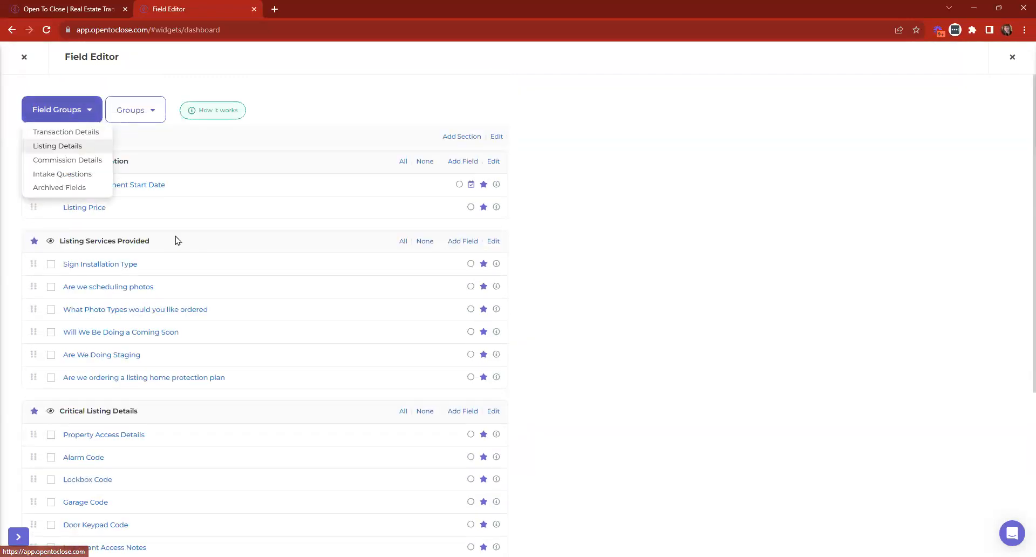
pyautogui.click(63, 173)
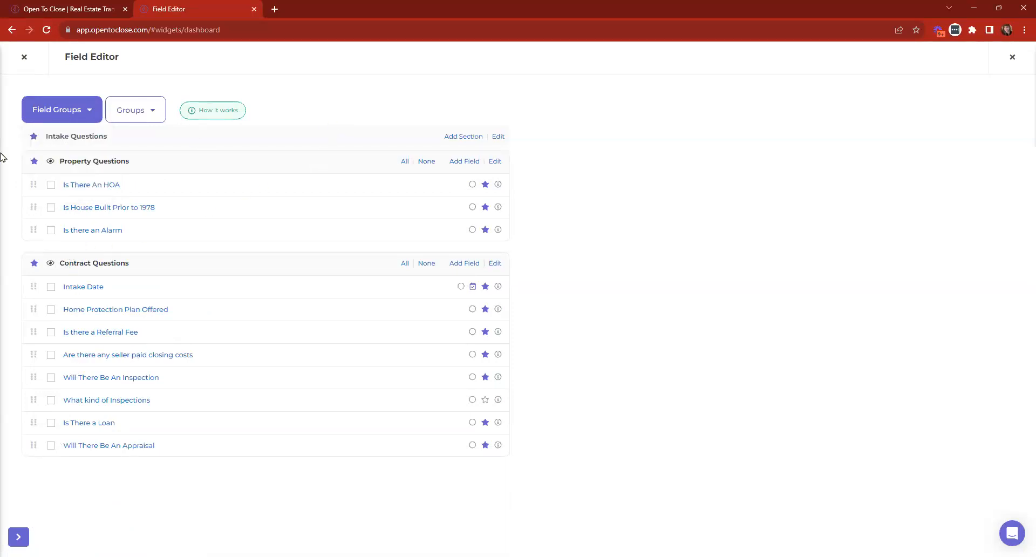
pyautogui.moveTo(81, 121)
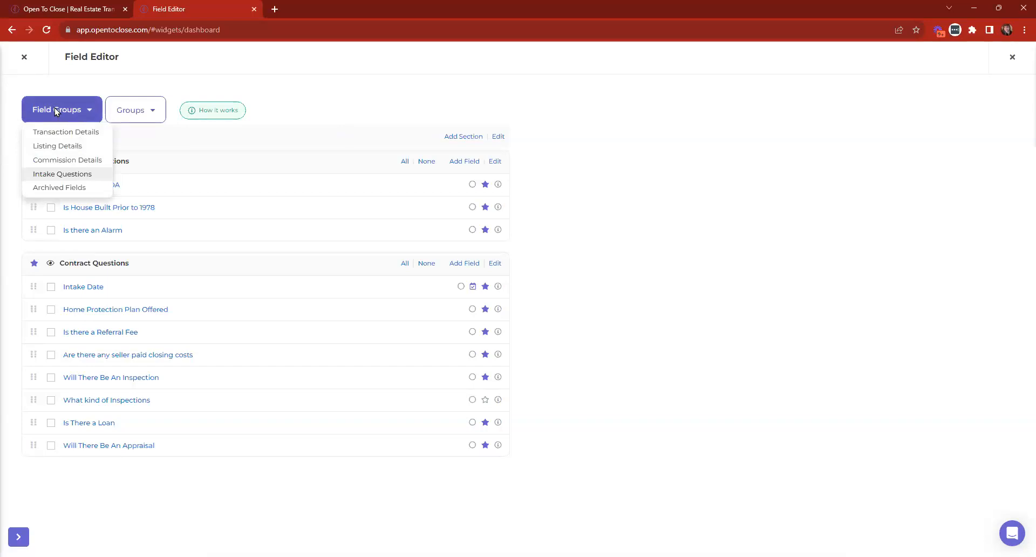
pyautogui.click(26, 55)
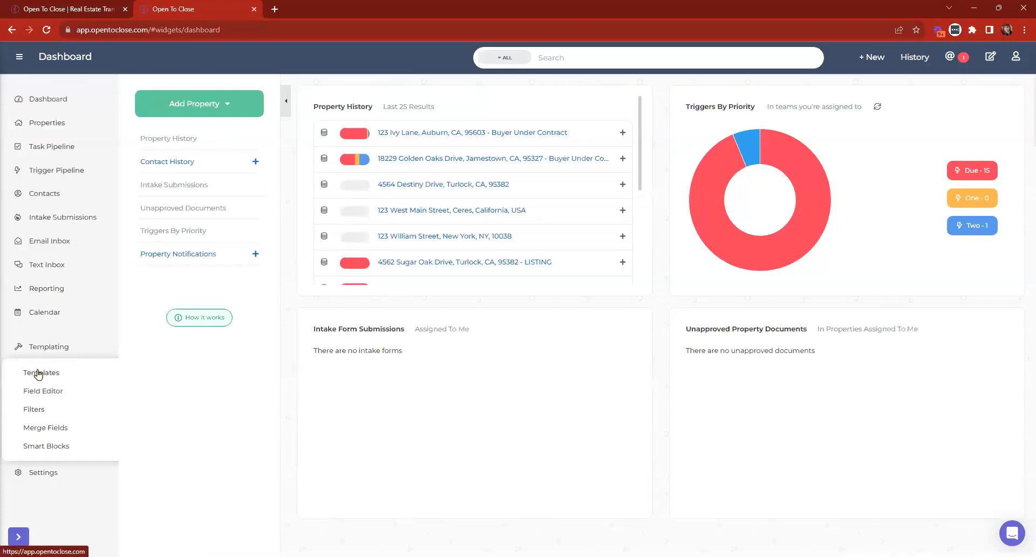
# Step: Start a new spreadsheet import among the templates and set its import type to Properties
pyautogui.click(42, 427)
pyautogui.click(304, 168)
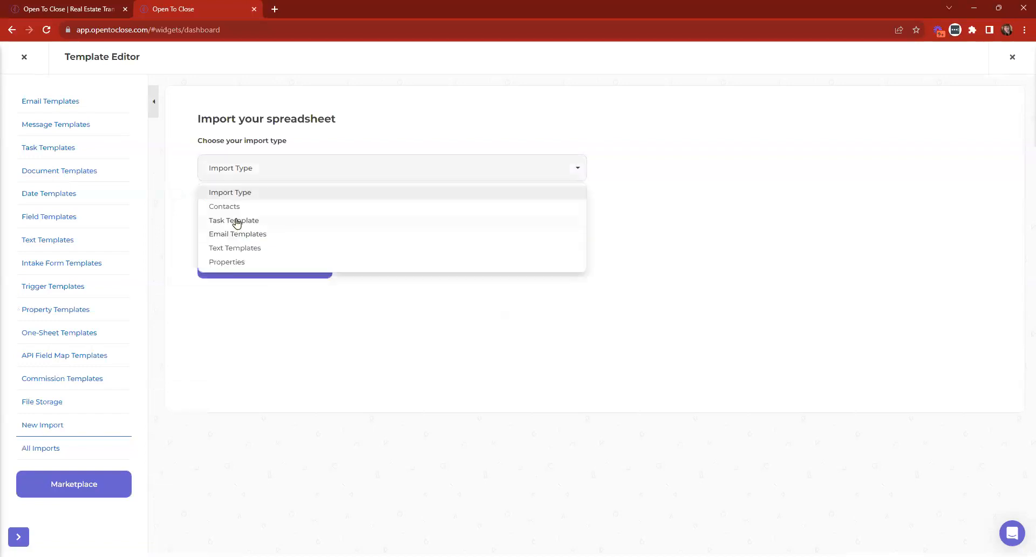
pyautogui.click(232, 169)
pyautogui.click(231, 169)
pyautogui.click(231, 262)
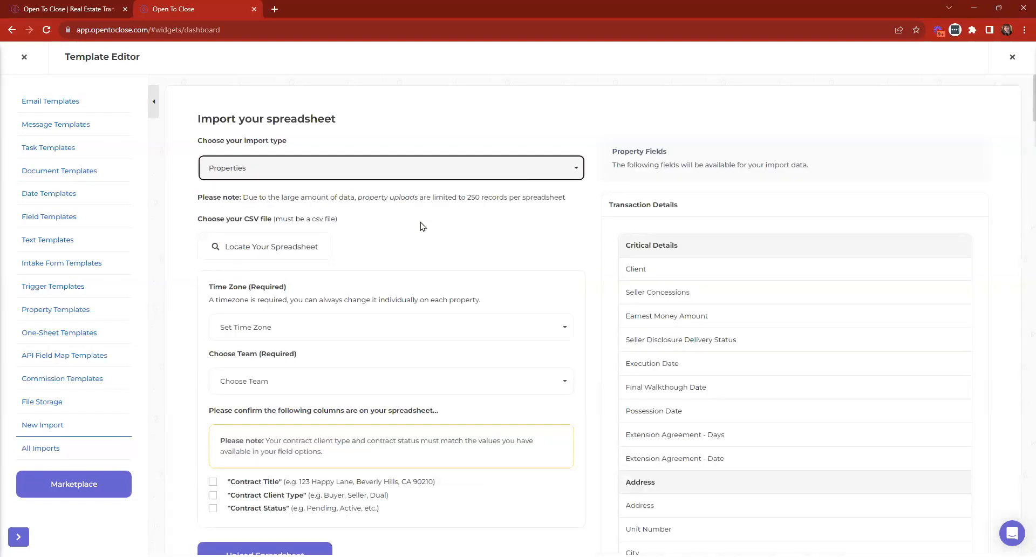
pyautogui.press('Down')
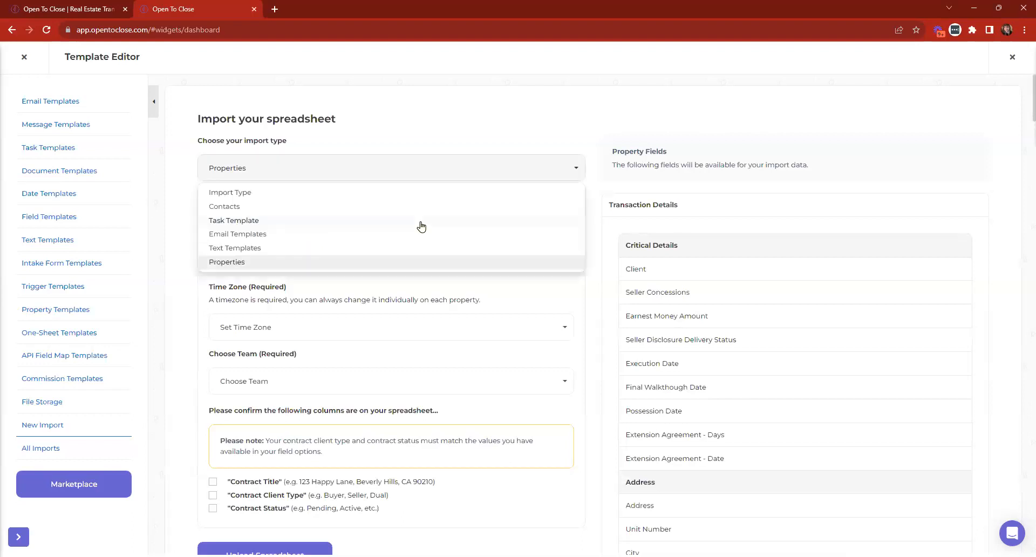
pyautogui.click(683, 110)
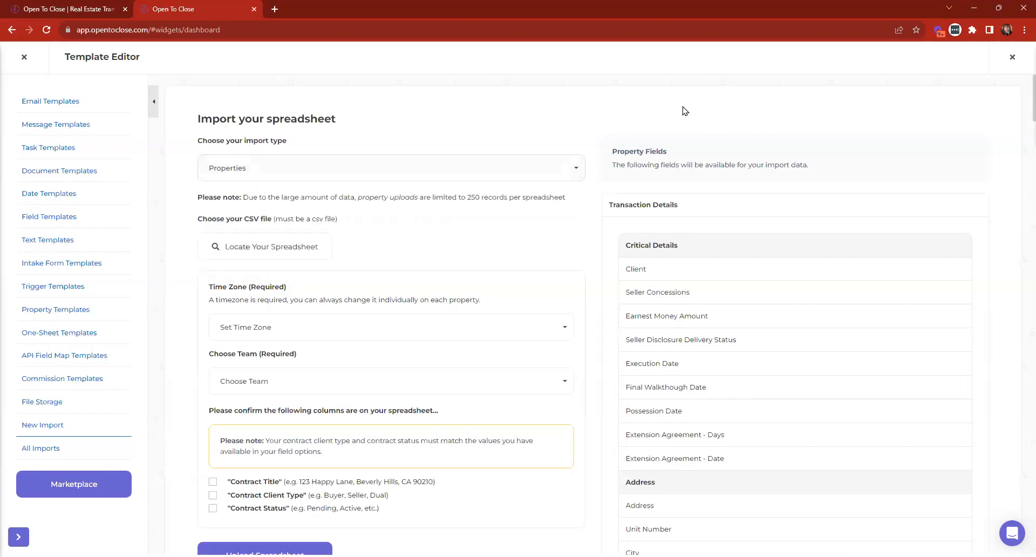
# Step: Search the property fields available for import for "hoa" and go through the matches
pyautogui.hotkey('ctrl', 'f')
pyautogui.write('hoa')
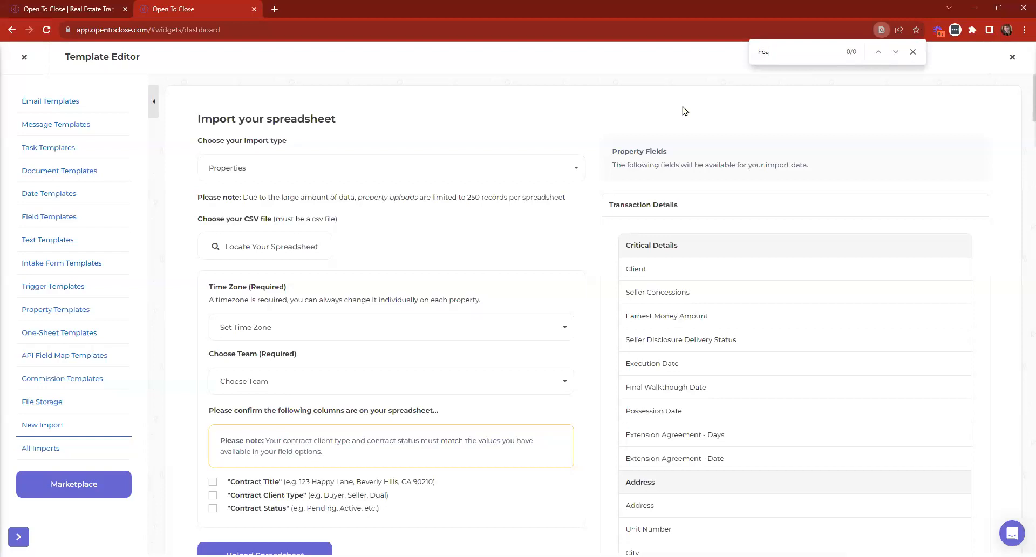
pyautogui.press('Return')
pyautogui.press('Return')
pyautogui.press('Return')
pyautogui.press('Return')
pyautogui.press('Return')
pyautogui.press('Return')
pyautogui.press('Return')
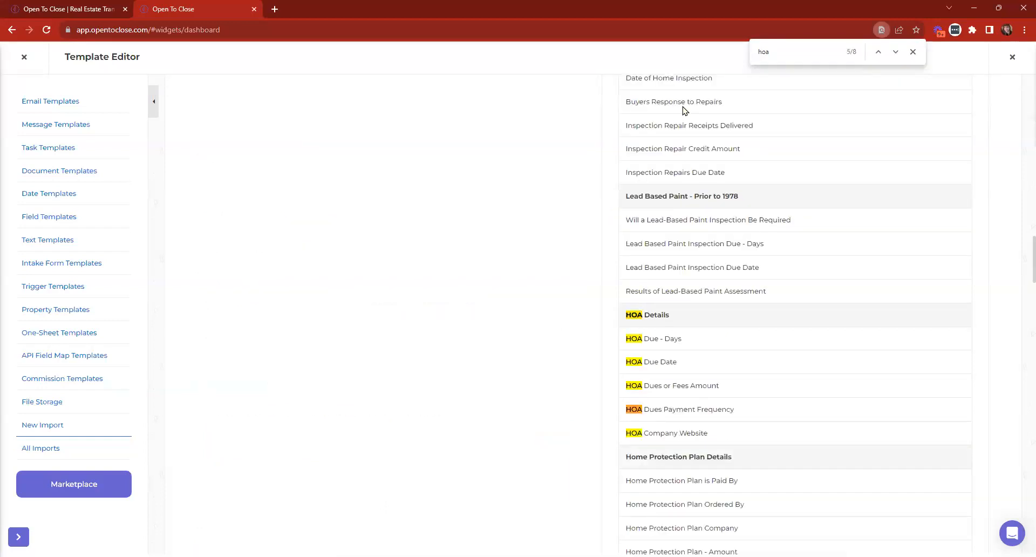
pyautogui.press('Return')
pyautogui.press('Return')
pyautogui.press('Return')
pyautogui.press('Return')
pyautogui.press('Return')
pyautogui.press('Return')
pyautogui.press('Return')
pyautogui.press('Return')
pyautogui.click(912, 51)
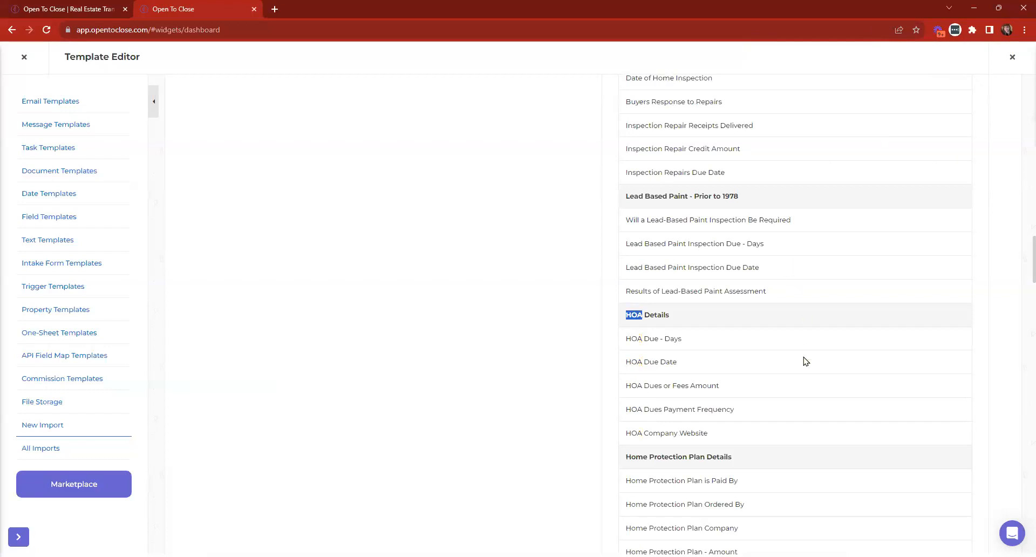
pyautogui.scroll(10, 804, 361)
pyautogui.click(24, 57)
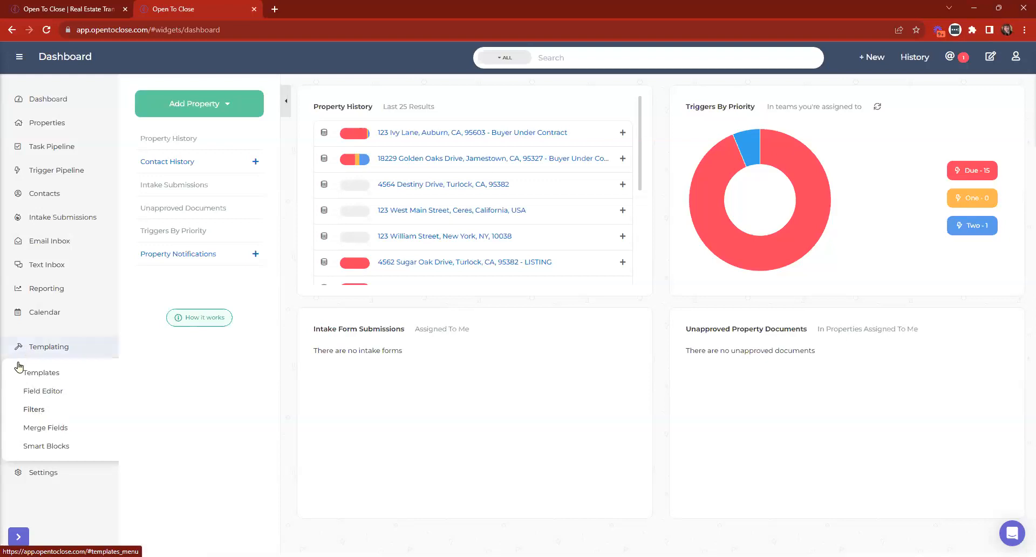
# Step: Look through the list of contact roles available for contacts and portal clients
pyautogui.click(34, 408)
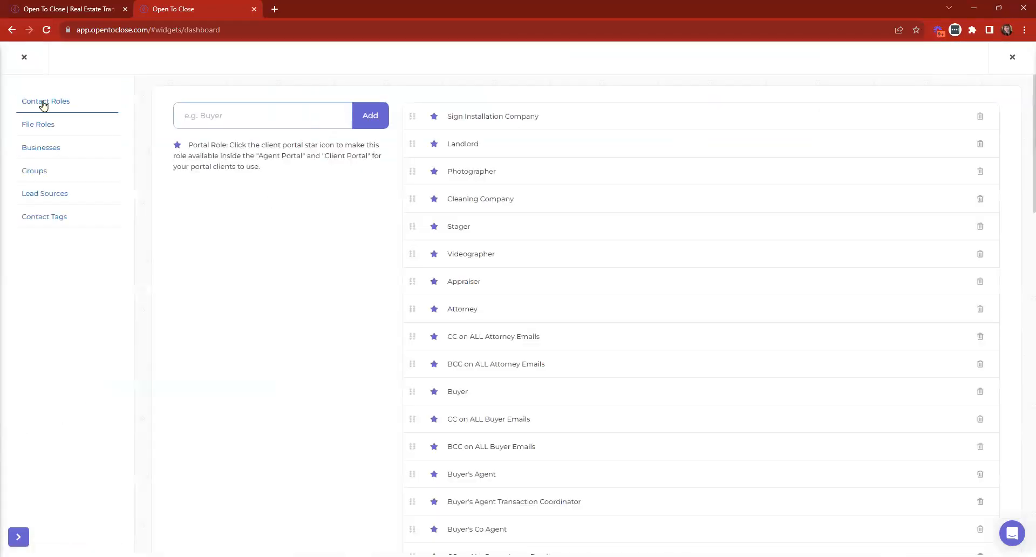
pyautogui.scroll(-5, 612, 160)
pyautogui.scroll(-15, 612, 160)
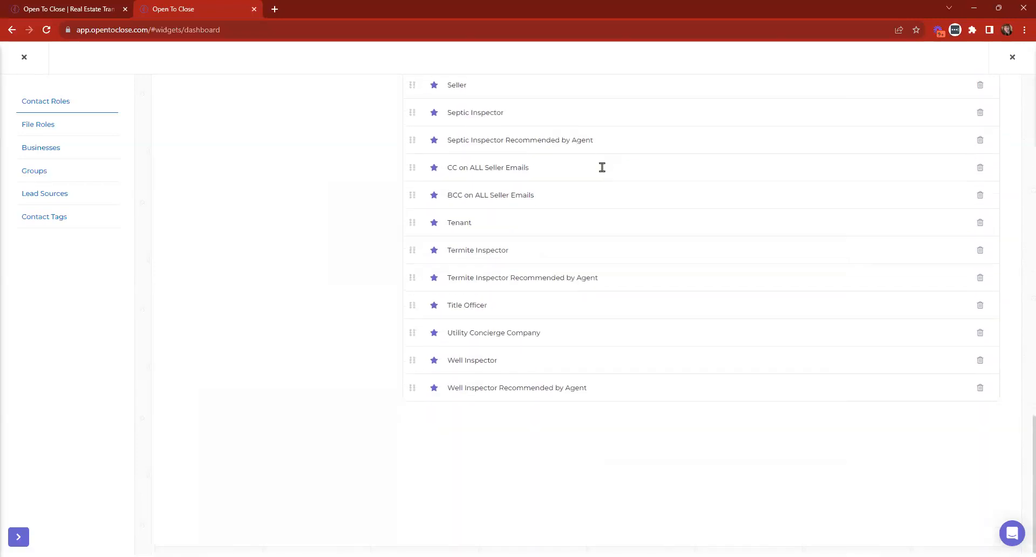
pyautogui.scroll(15, 622, 384)
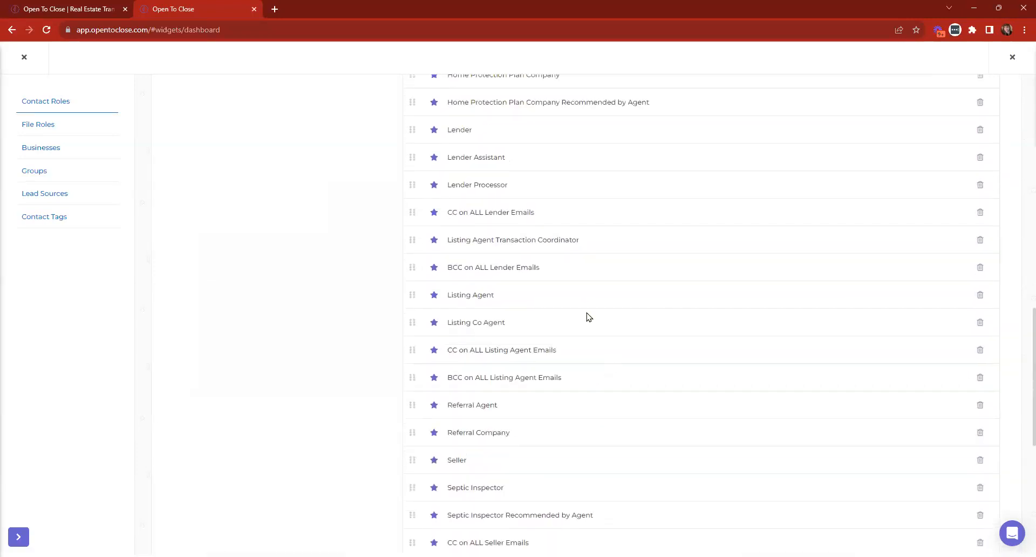
pyautogui.scroll(5, 324, 286)
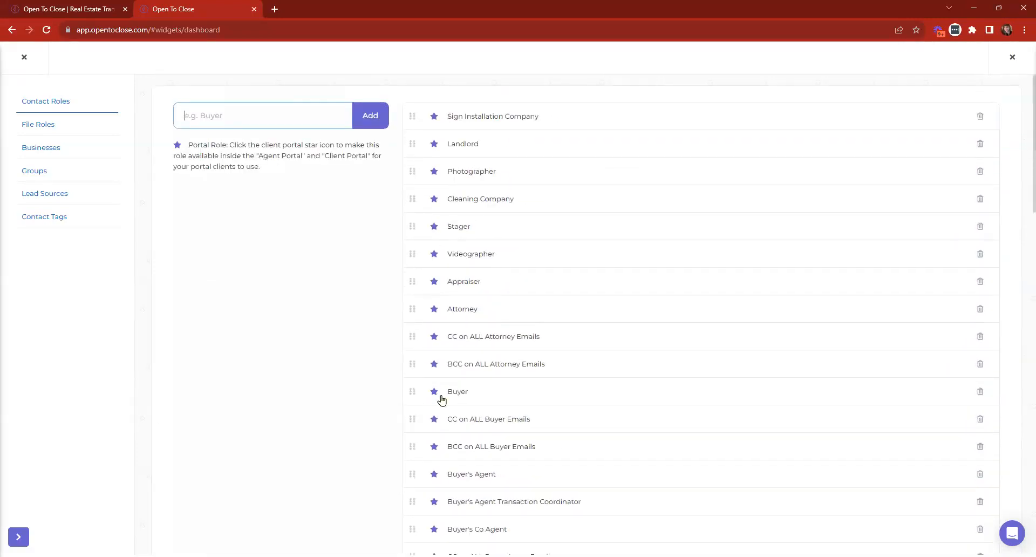
pyautogui.scroll(-2, 480, 350)
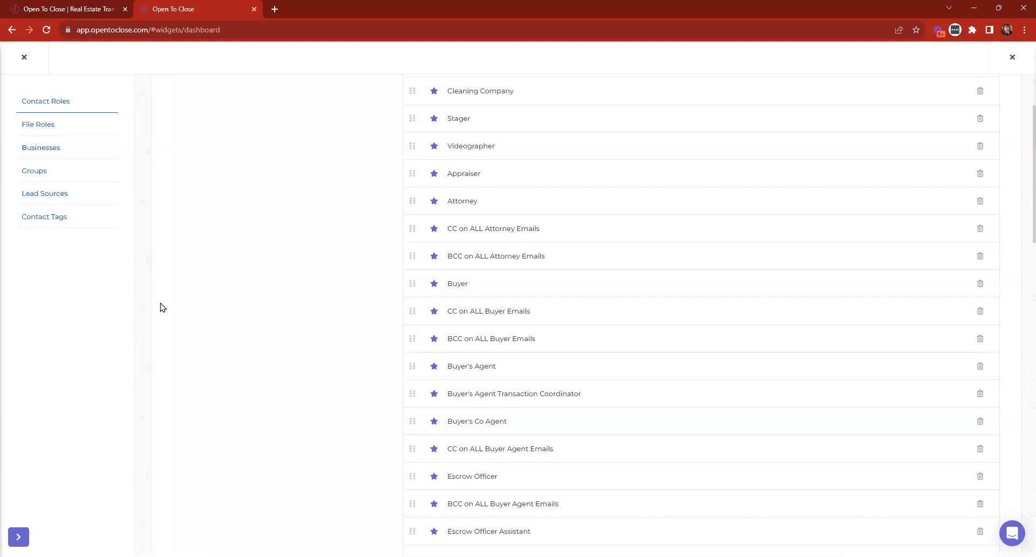
pyautogui.scroll(2, 574, 228)
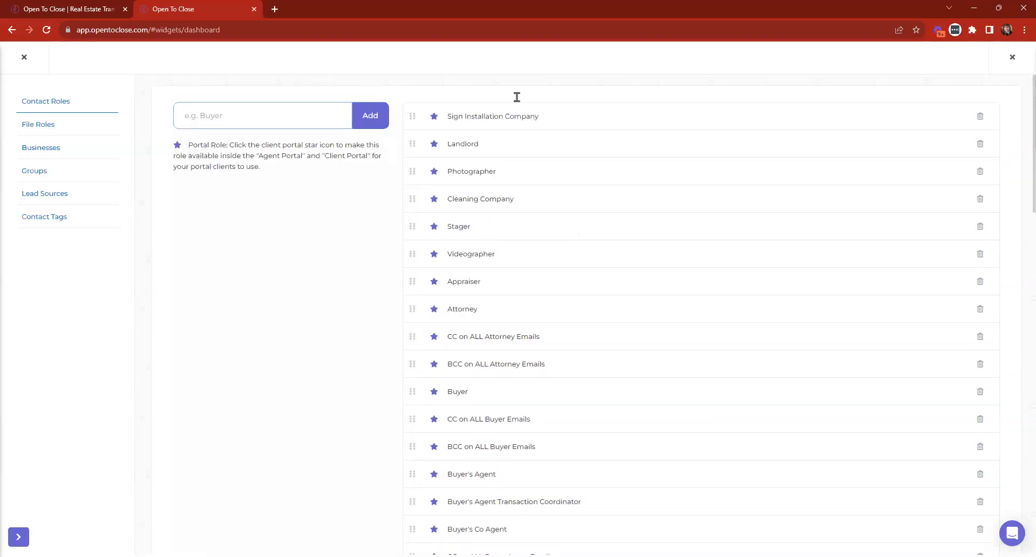
# Step: Review the Community/Content team's users, the roles assigned to its Community Team user, and the organization's editable list of user roles
pyautogui.click(26, 58)
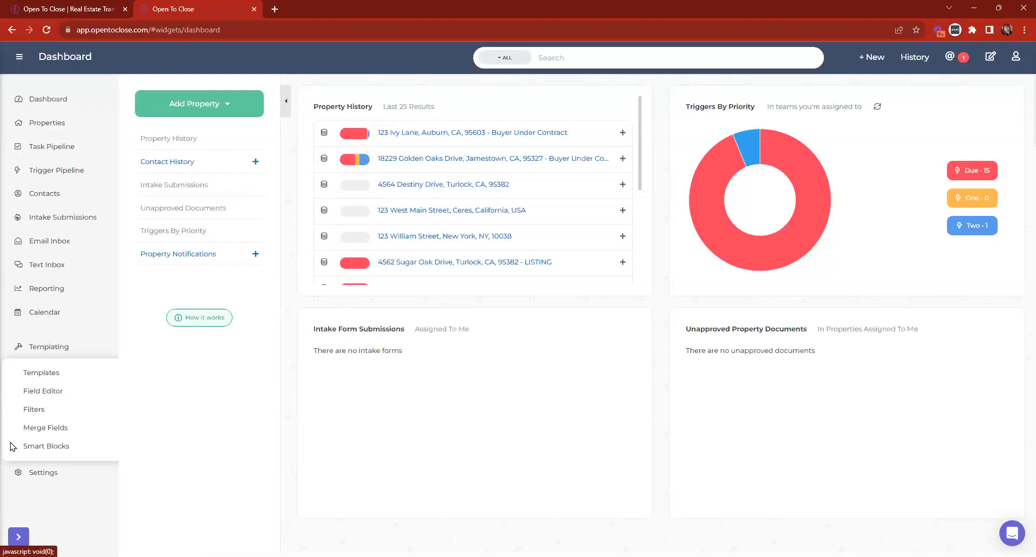
pyautogui.click(44, 473)
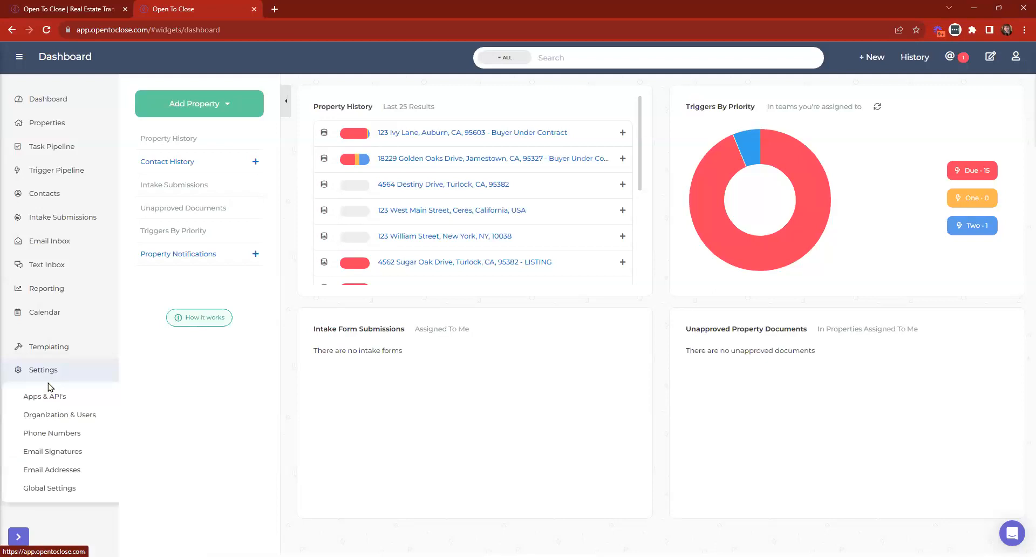
pyautogui.click(47, 419)
pyautogui.click(603, 105)
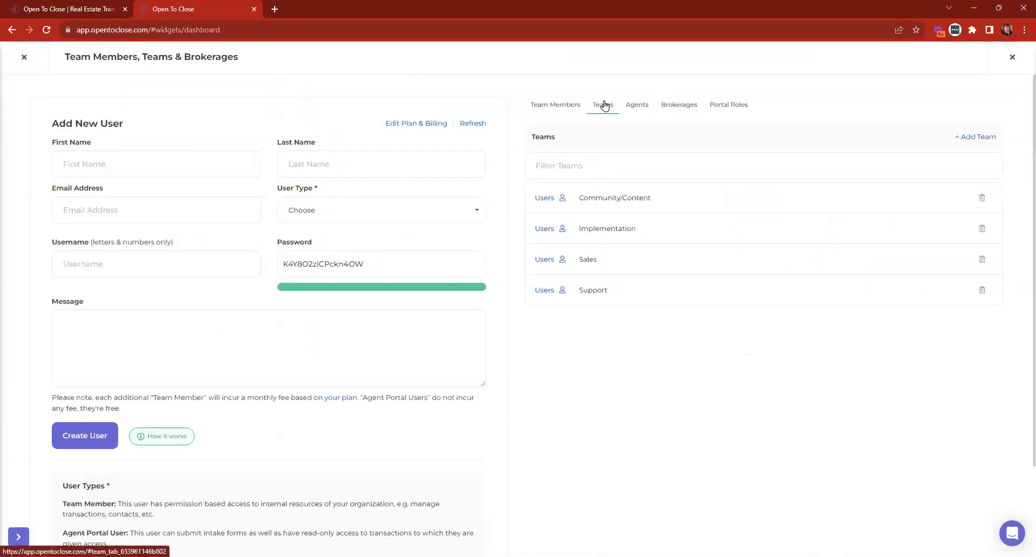
pyautogui.click(544, 198)
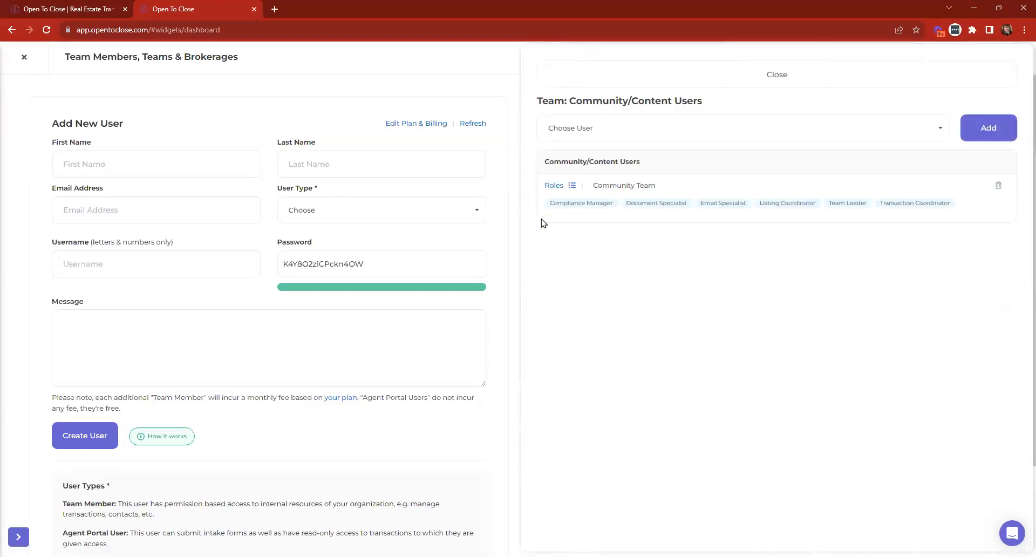
pyautogui.click(555, 186)
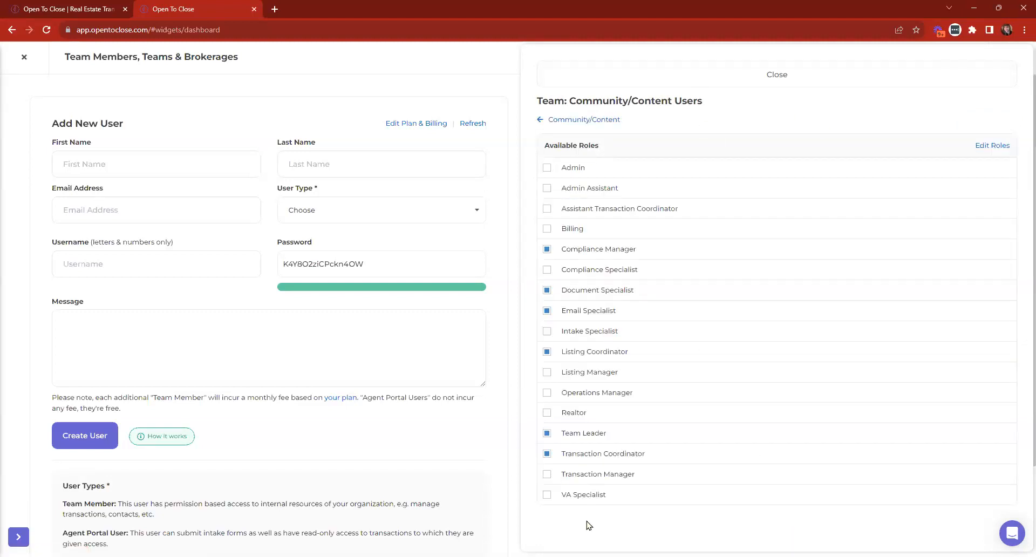
pyautogui.click(998, 147)
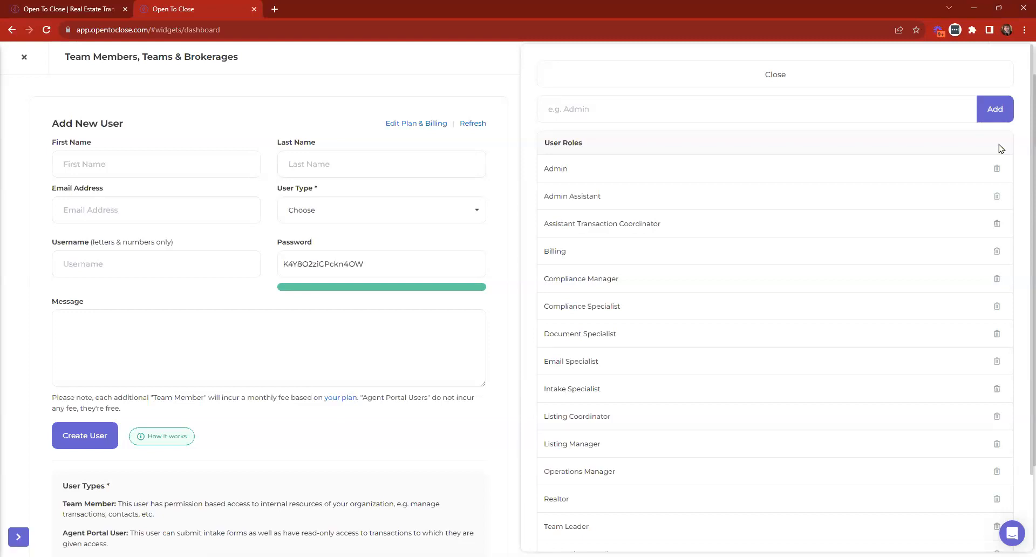
pyautogui.click(651, 75)
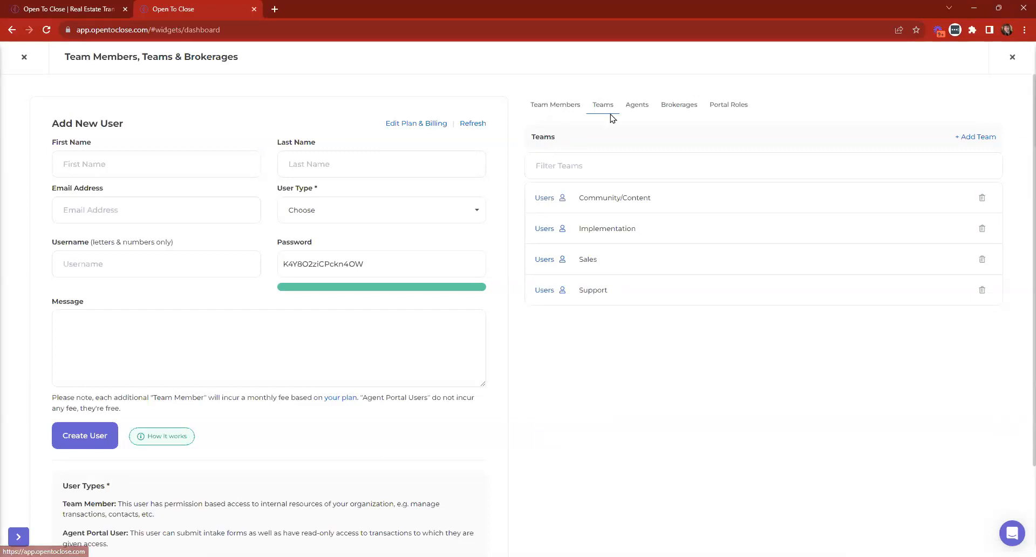
# Step: Assign the Admin, Admin Assistant and Intake Specialist roles to the Community Team user in the Community/Content team
pyautogui.click(549, 198)
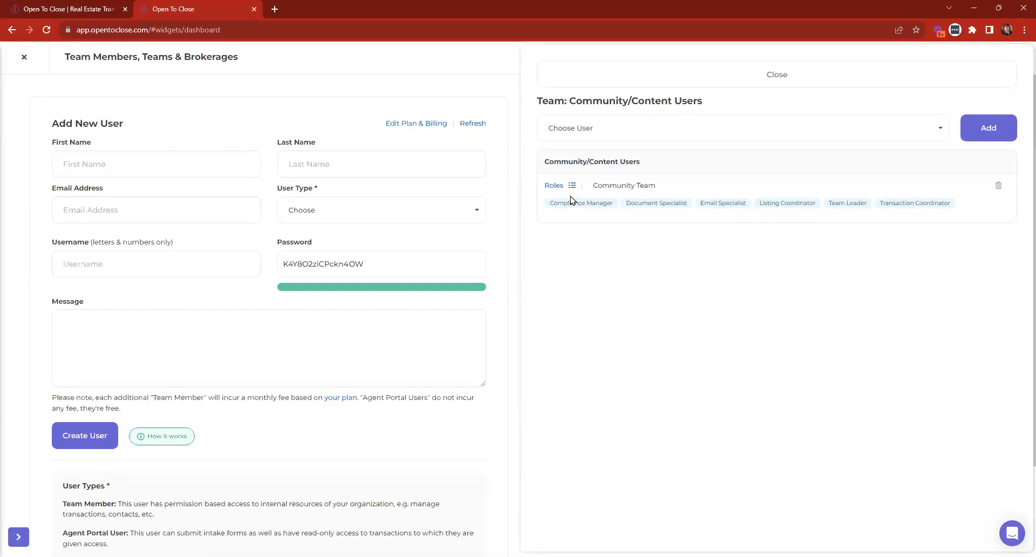
pyautogui.click(559, 187)
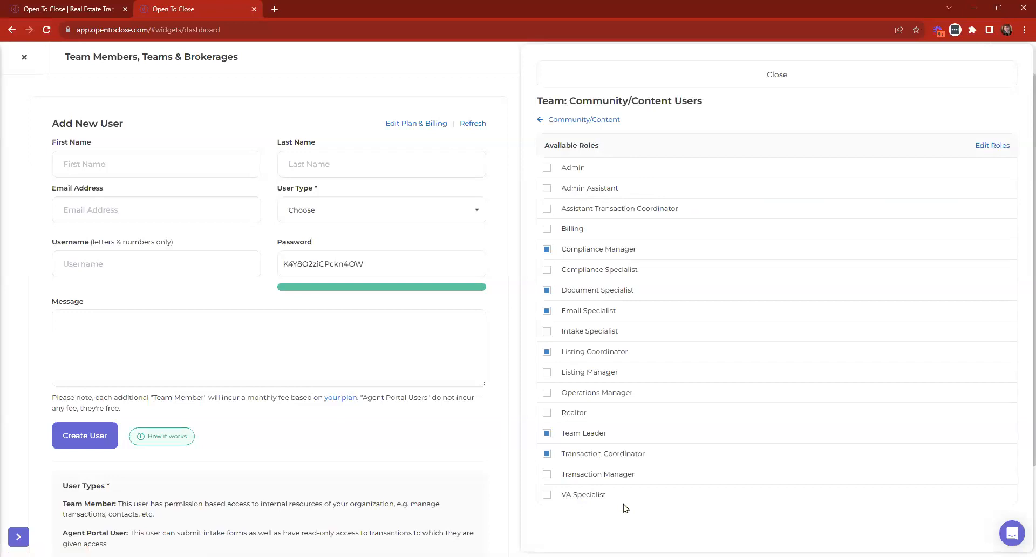
pyautogui.click(569, 168)
pyautogui.click(573, 187)
pyautogui.click(574, 331)
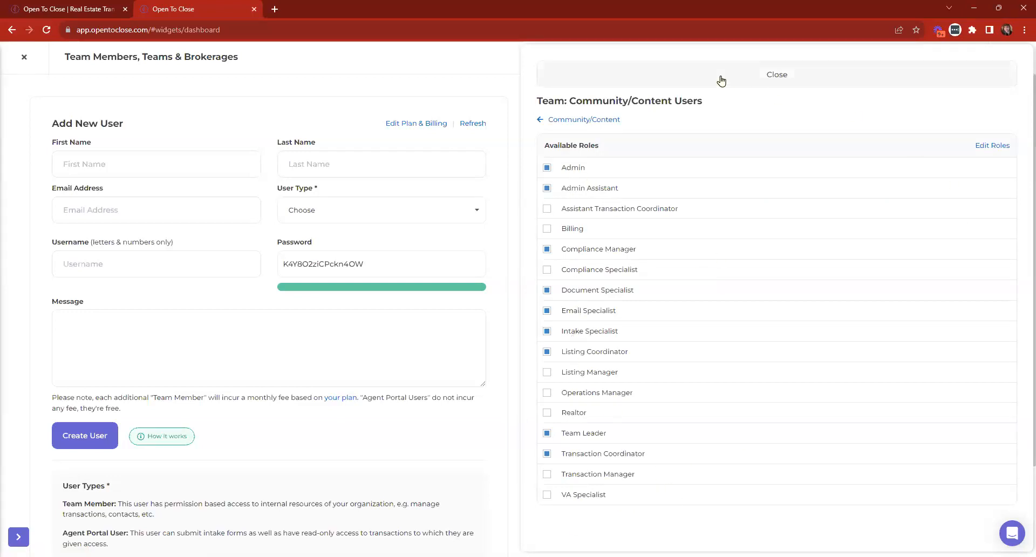
pyautogui.click(566, 119)
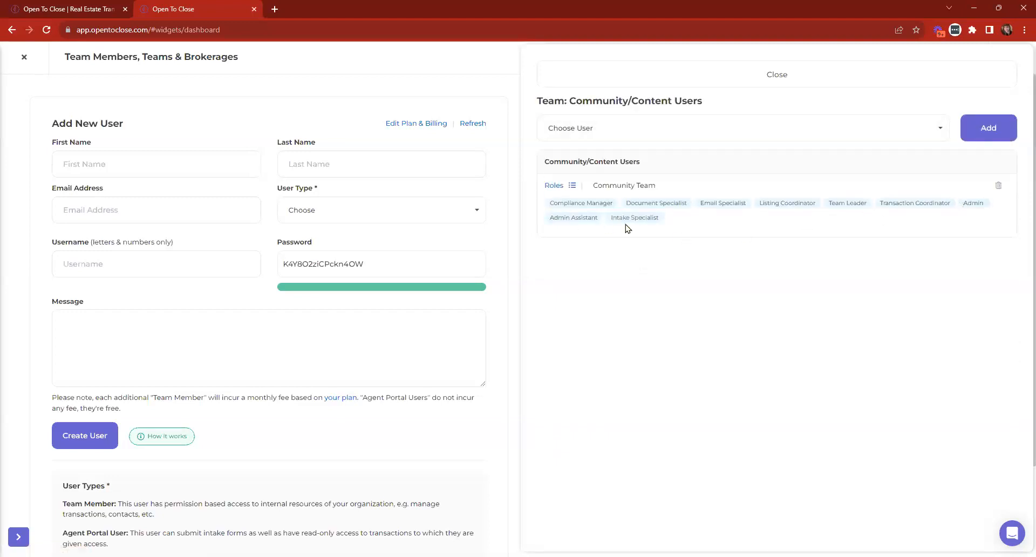
# Step: View where new user roles can be added to the organization's role list, starting from the Community Team user's roles
pyautogui.click(564, 187)
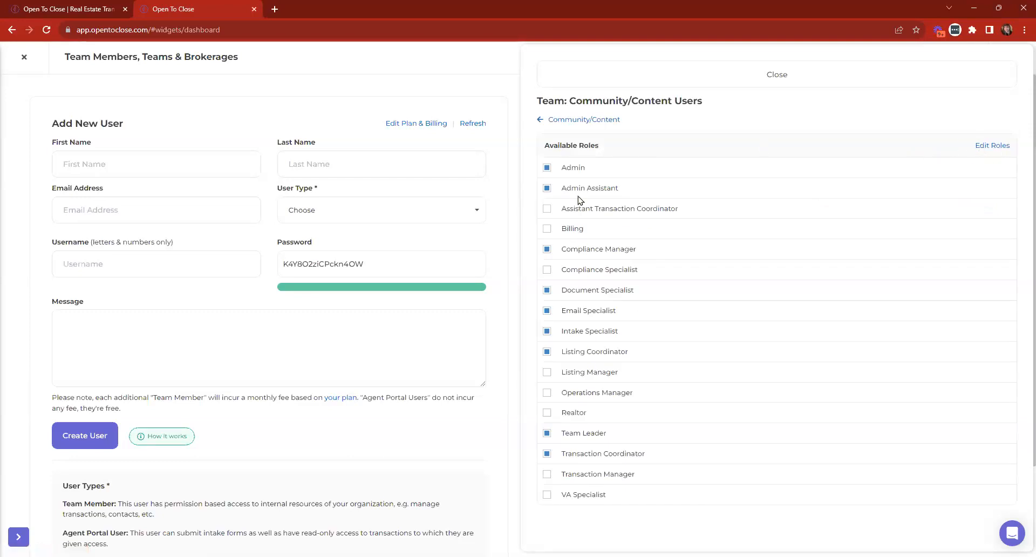
pyautogui.click(993, 147)
pyautogui.click(605, 107)
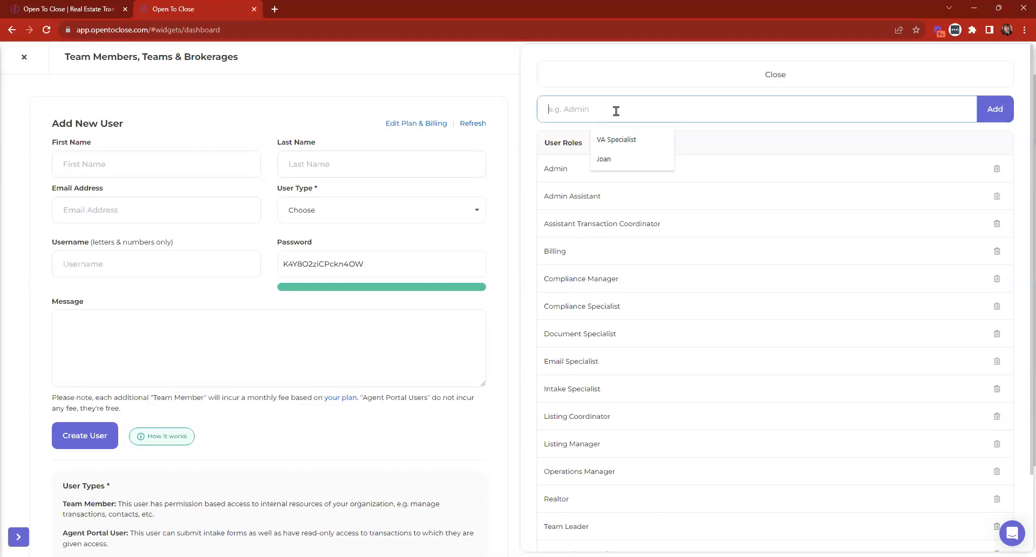
pyautogui.click(578, 80)
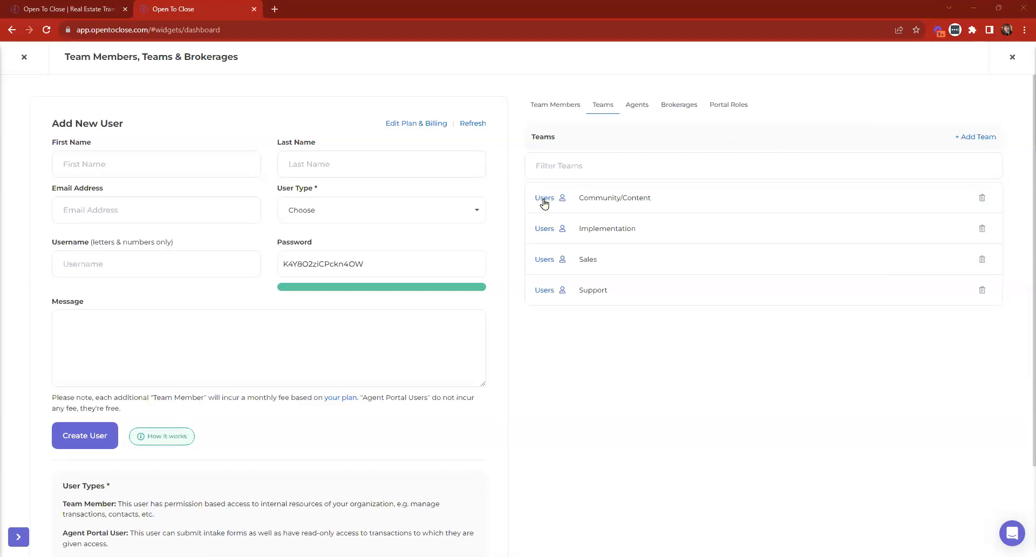
# Step: Reopen the Community/Content team's users and check the roles assigned to Community Team
pyautogui.click(743, 192)
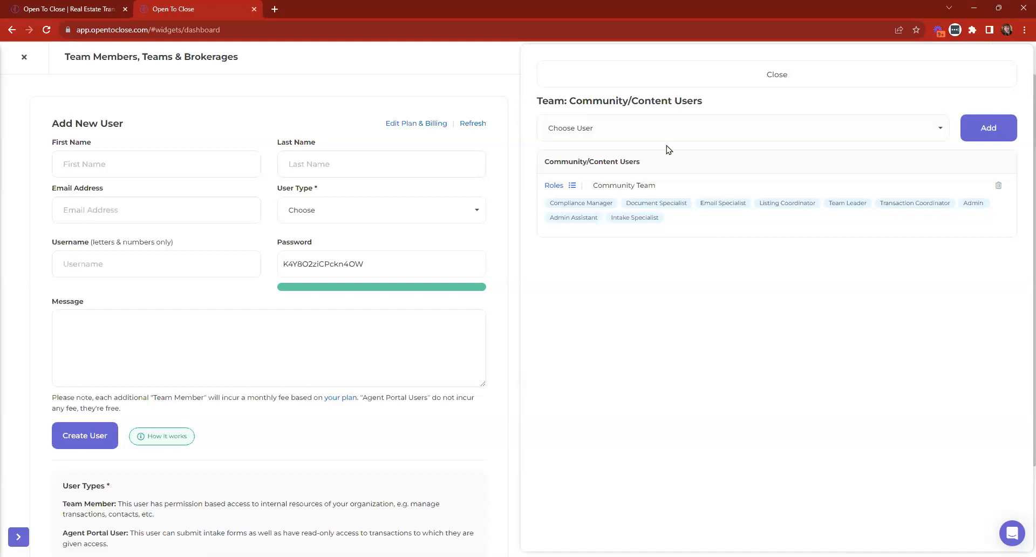
pyautogui.click(558, 185)
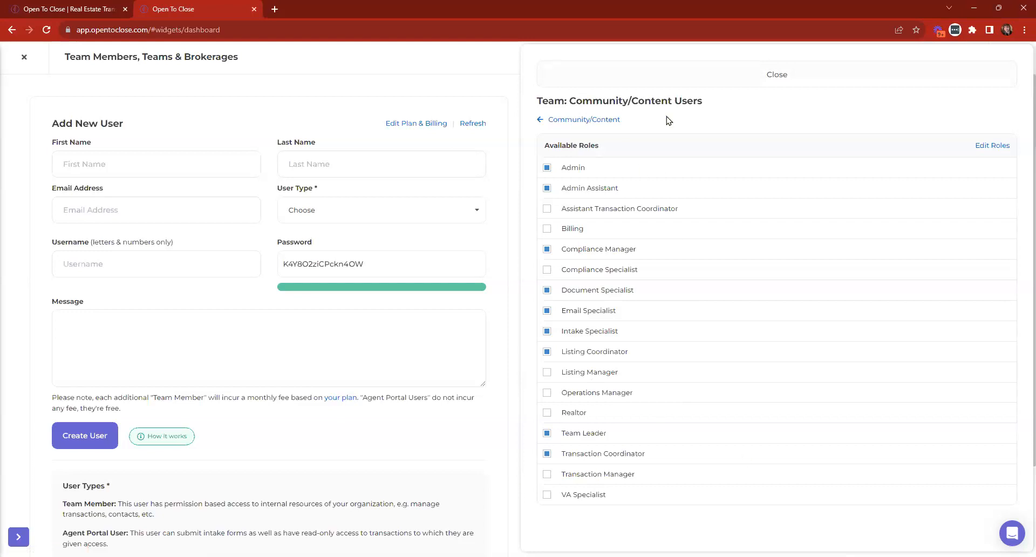
pyautogui.click(592, 120)
pyautogui.moveTo(593, 186); pyautogui.dragTo(673, 194)
pyautogui.click(673, 191)
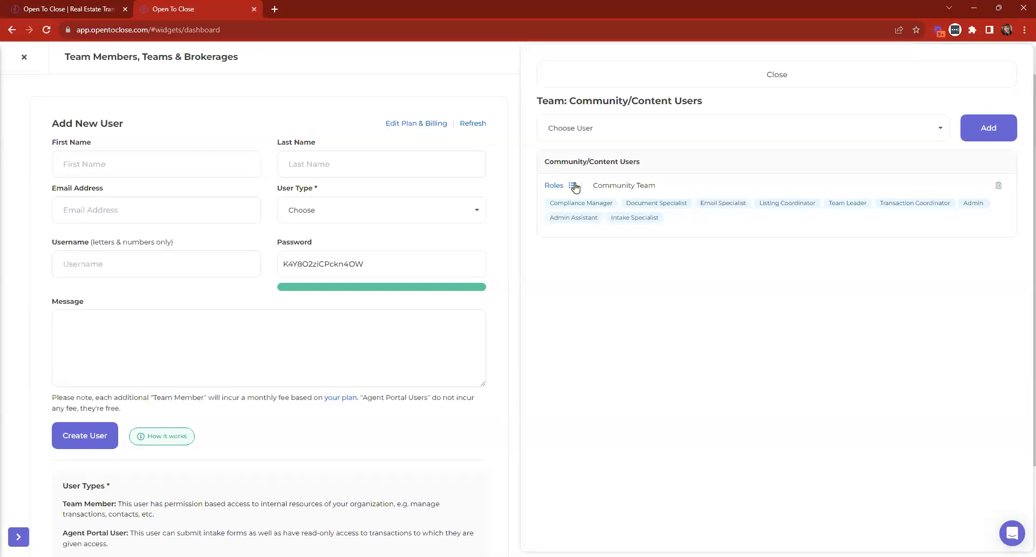
# Step: Add the Support Team user to the Community/Content team and view the roles available for it
pyautogui.click(604, 134)
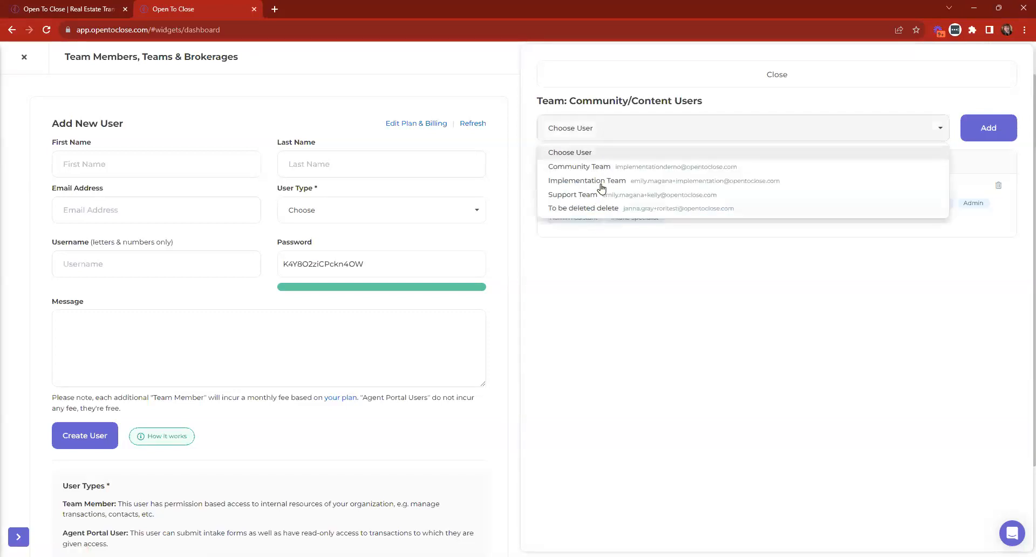
pyautogui.click(623, 195)
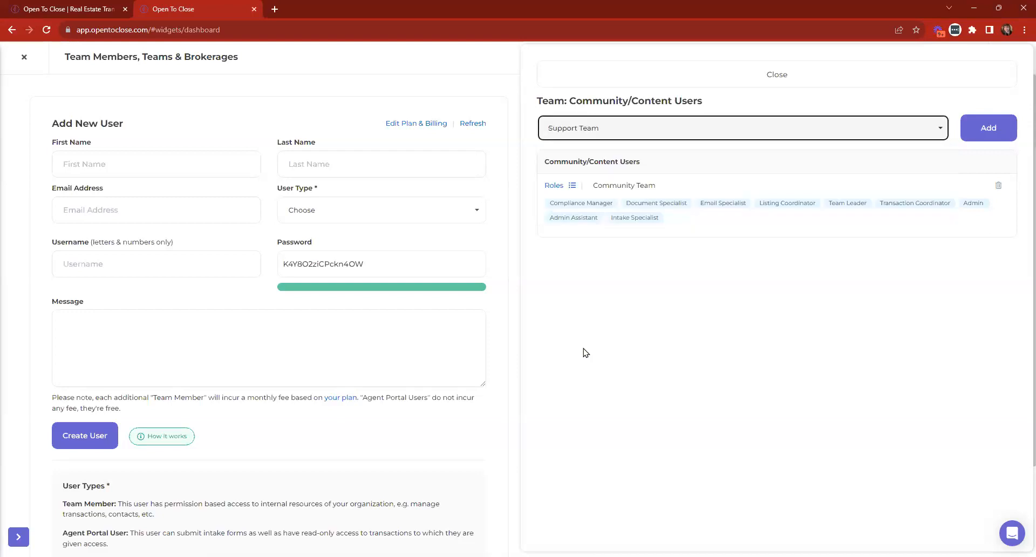
pyautogui.click(995, 134)
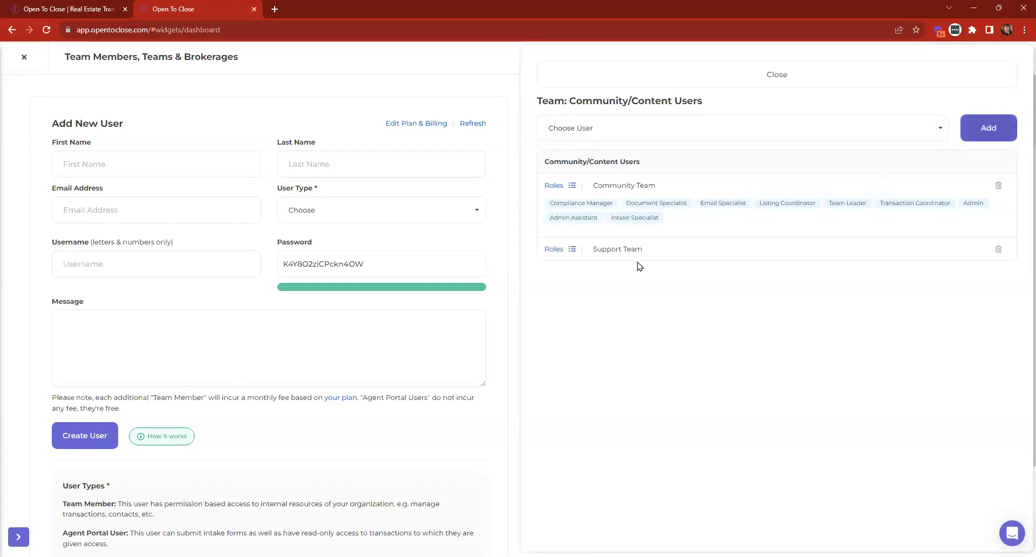
pyautogui.click(564, 253)
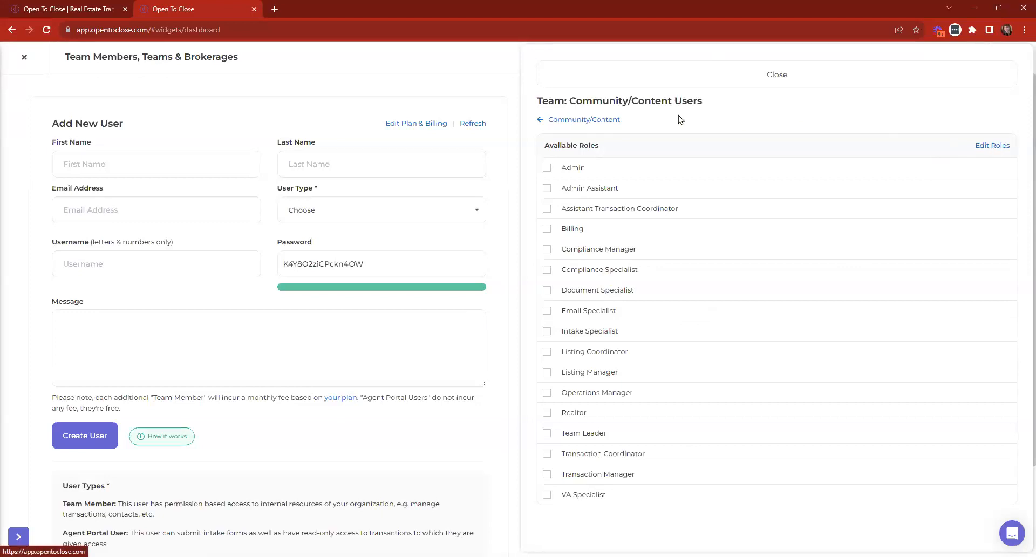
pyautogui.click(592, 120)
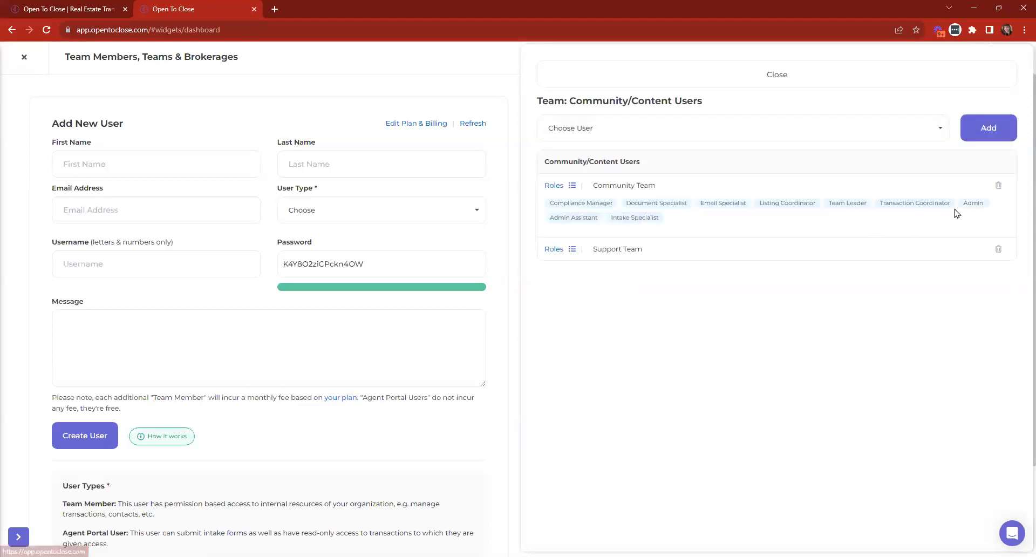
# Step: Remove Support Team from the Community/Content team, reassigning its intake forms and properties to Community Team in Community/Content
pyautogui.click(998, 249)
pyautogui.click(397, 159)
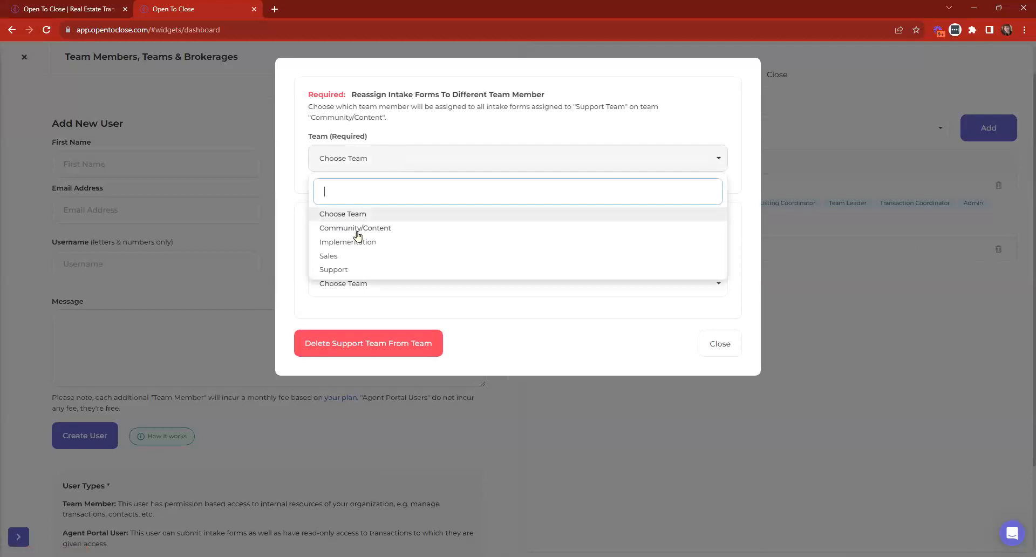
pyautogui.click(355, 229)
pyautogui.click(353, 198)
pyautogui.click(386, 274)
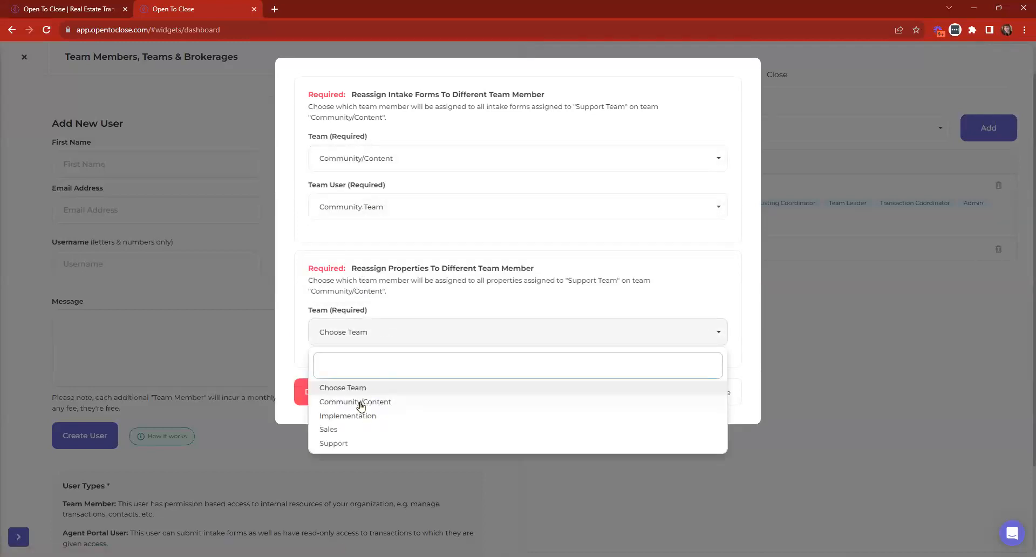
pyautogui.click(367, 402)
pyautogui.click(386, 383)
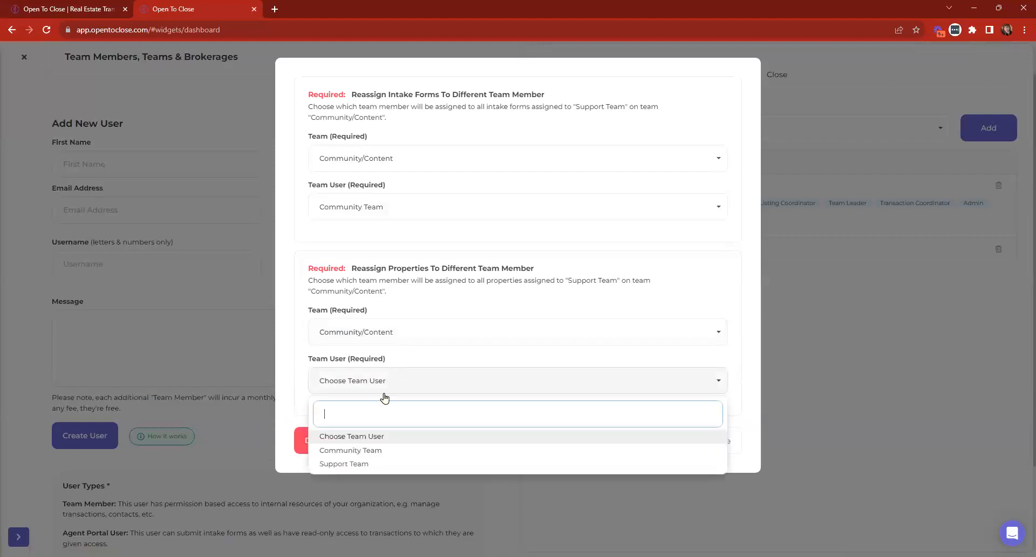
pyautogui.click(357, 451)
pyautogui.click(354, 438)
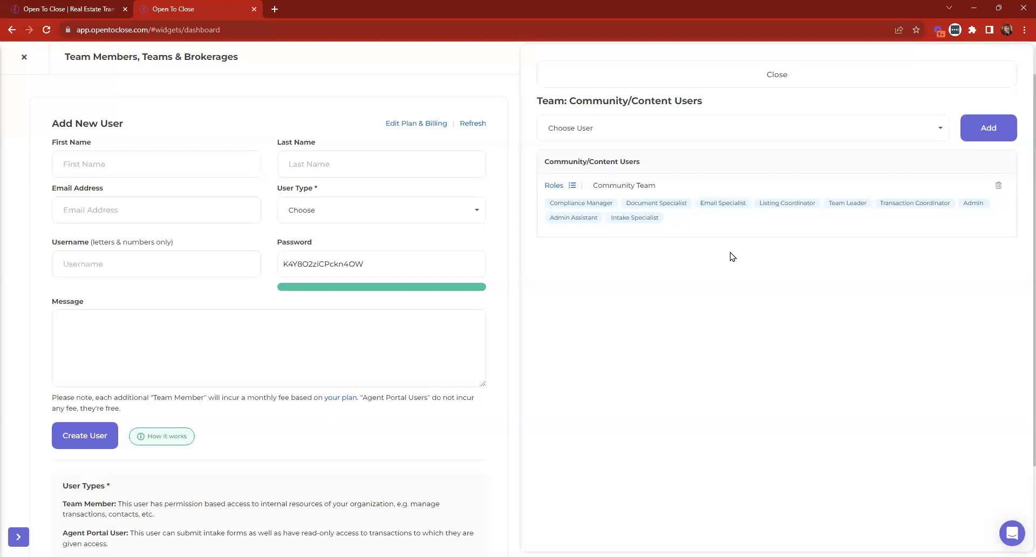
pyautogui.click(606, 76)
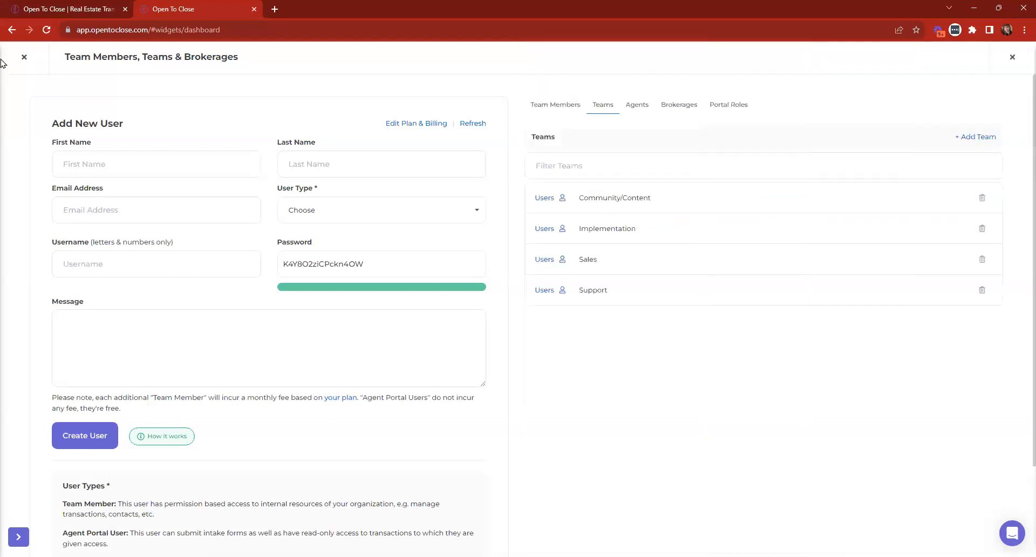
pyautogui.click(22, 57)
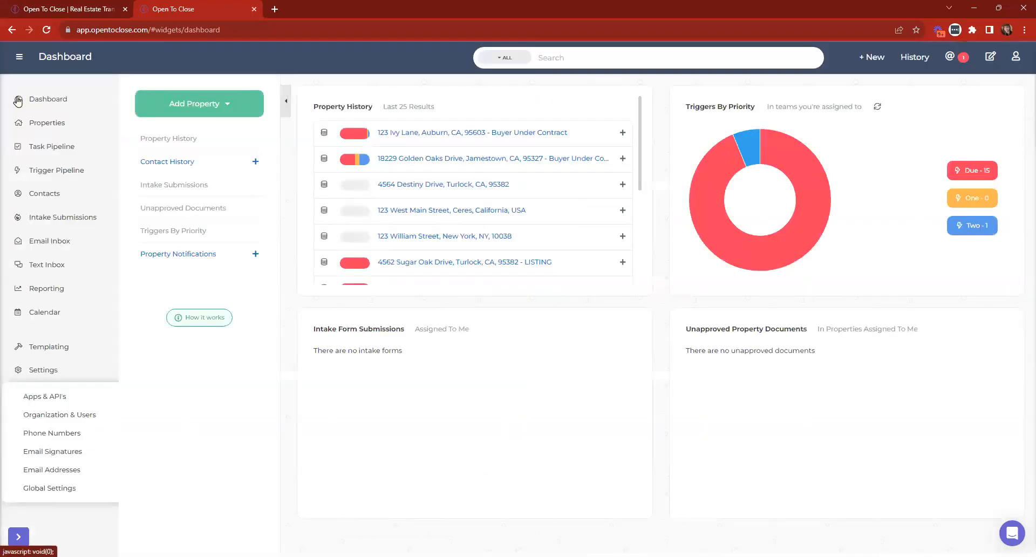
# Step: Review the roles assignable to the Send Opening Emails task in the Buyer Main Under Contract Tasks (OTC2) template
pyautogui.click(49, 346)
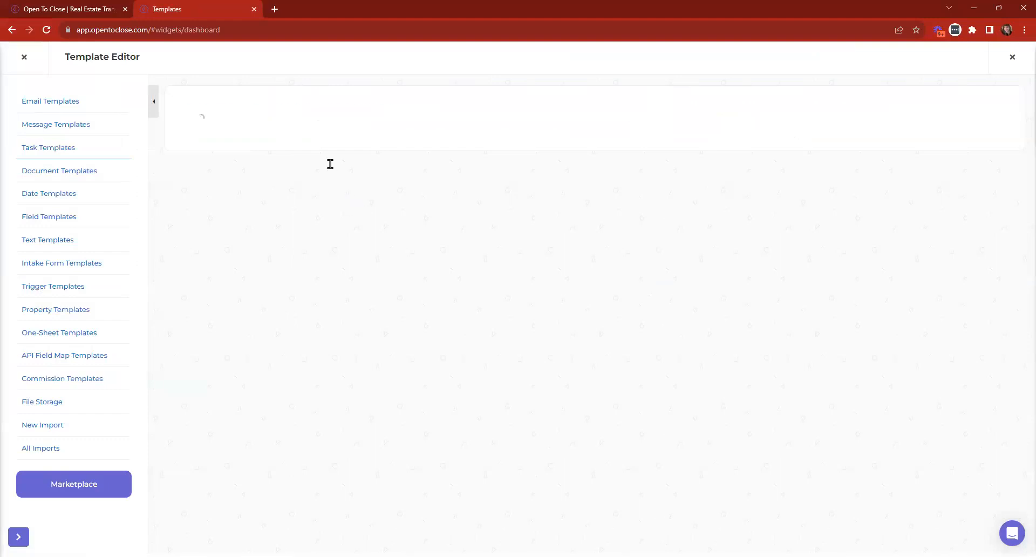
pyautogui.click(351, 303)
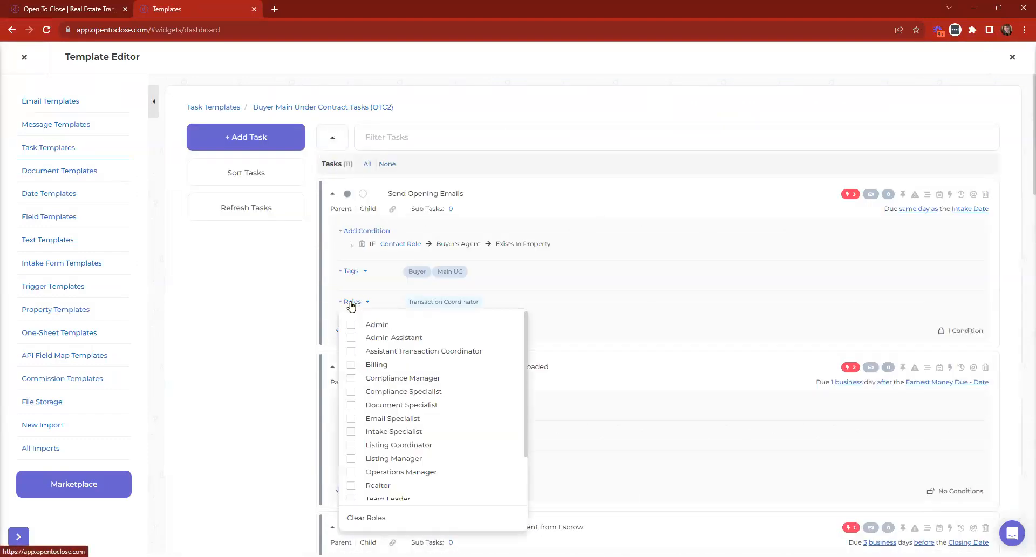
pyautogui.scroll(-5, 377, 434)
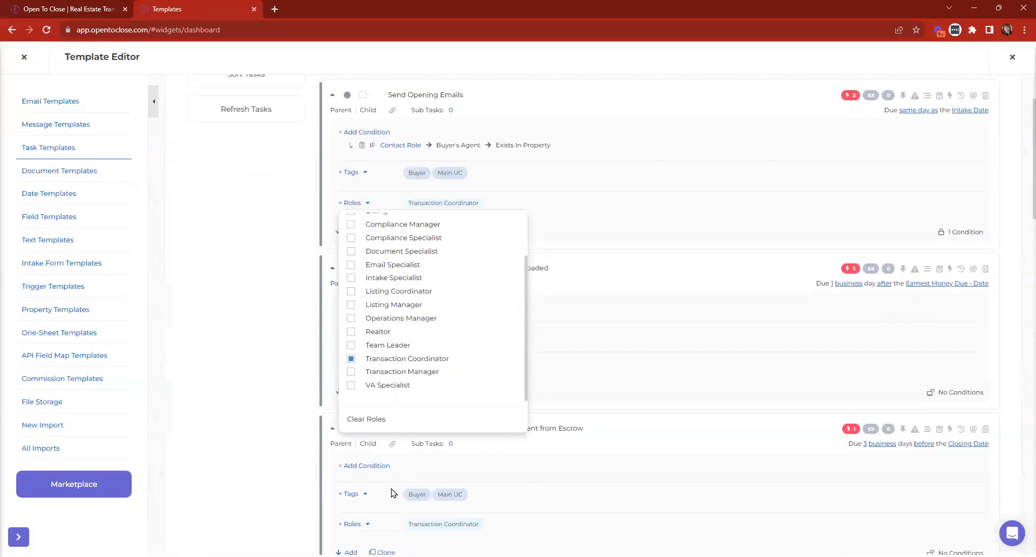
pyautogui.scroll(2, 397, 218)
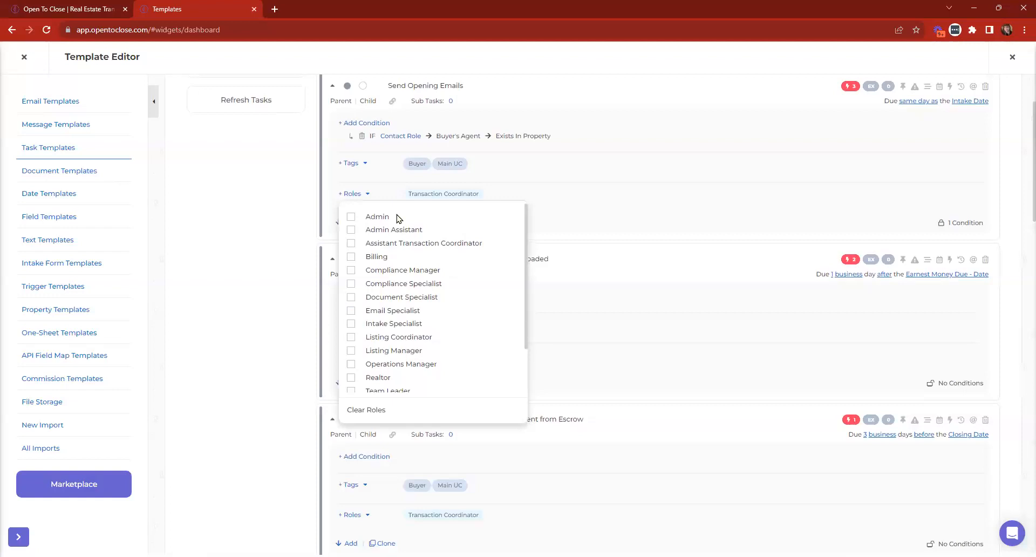
pyautogui.scroll(-1, 401, 253)
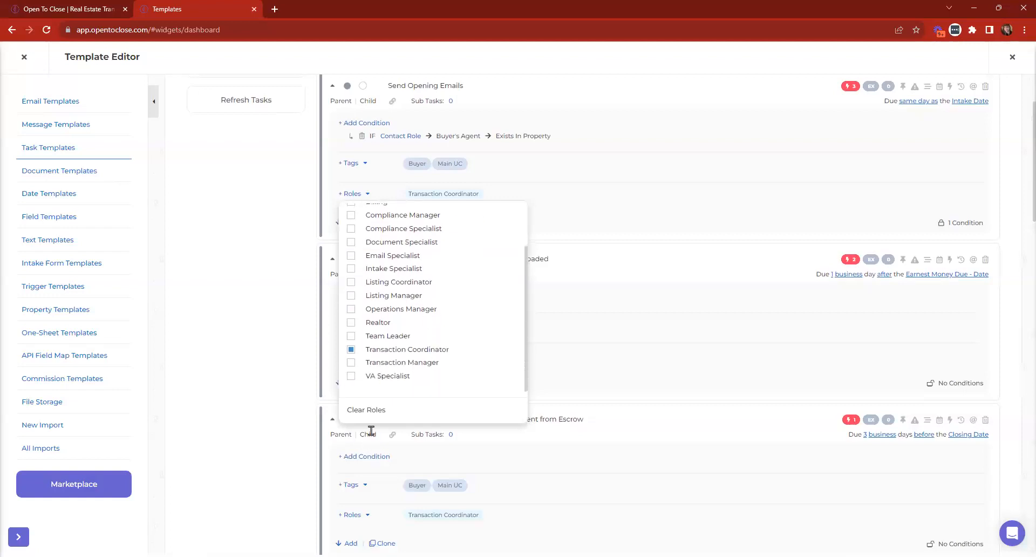
pyautogui.click(363, 195)
pyautogui.scroll(3, 416, 229)
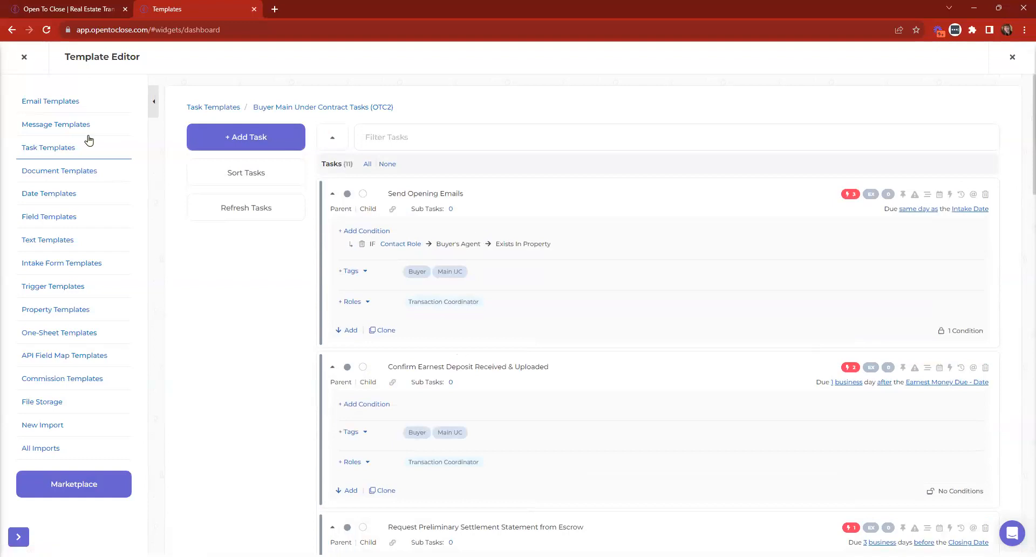
pyautogui.click(24, 57)
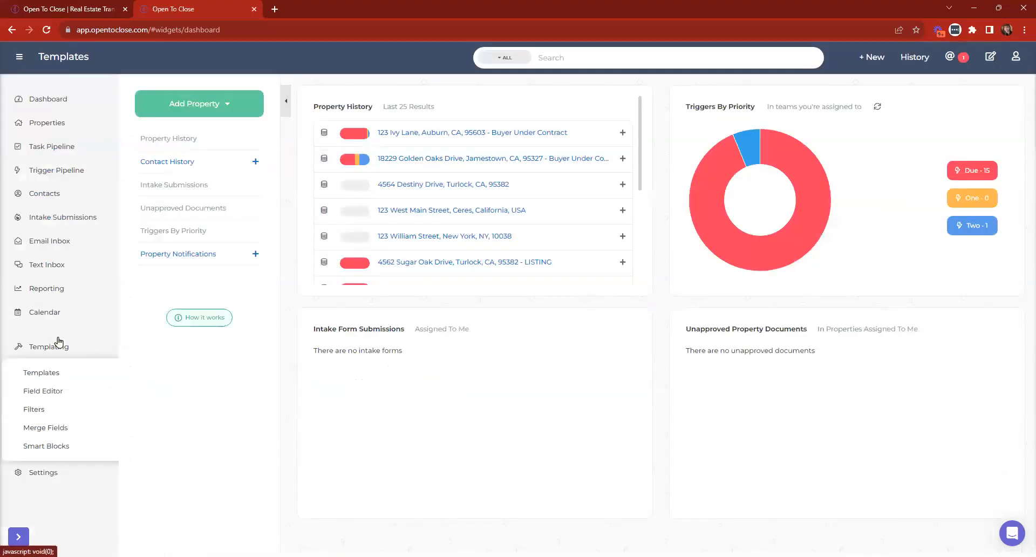
# Step: View the help options in the support messenger from the dashboard, and switch to the Open To Close website
pyautogui.click(45, 100)
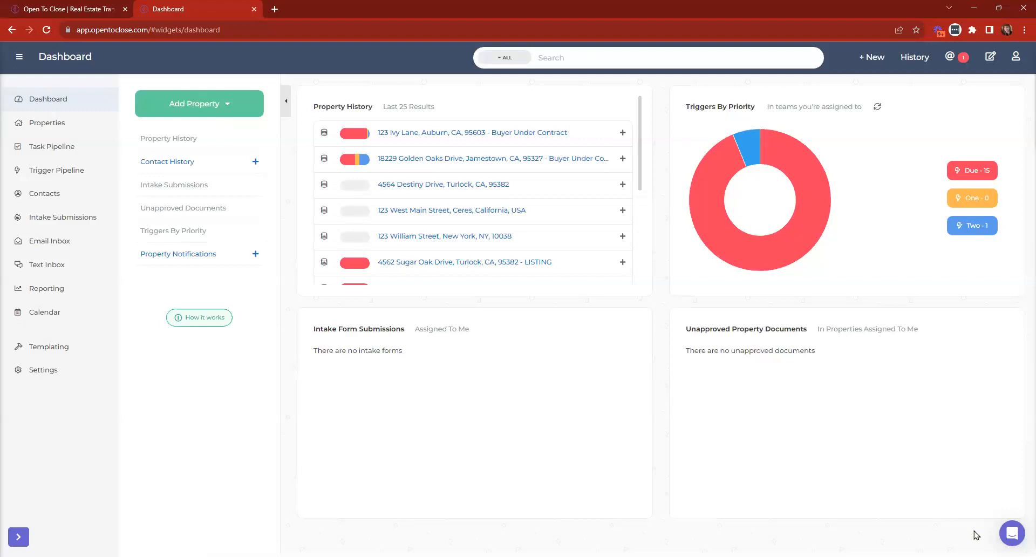
pyautogui.click(1011, 532)
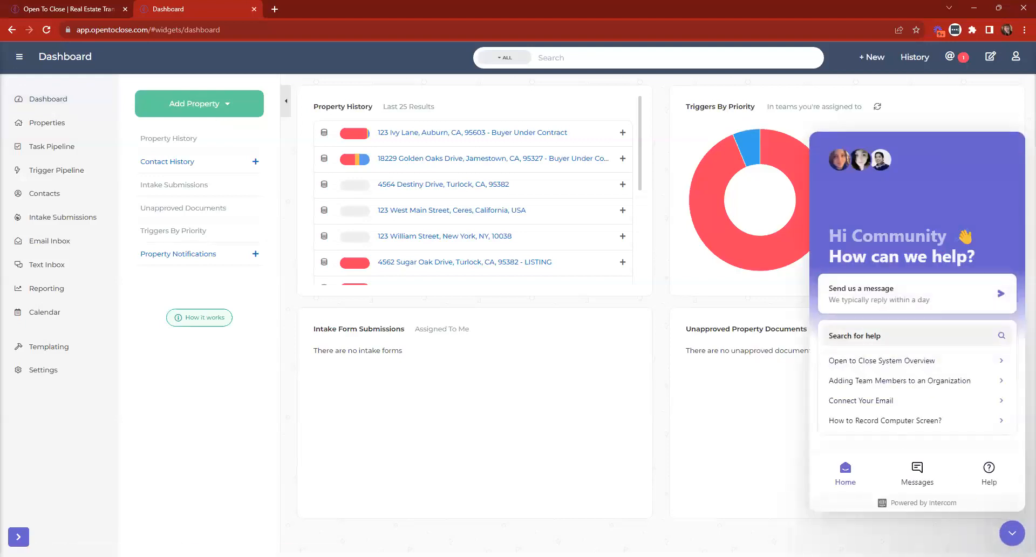
pyautogui.click(1003, 535)
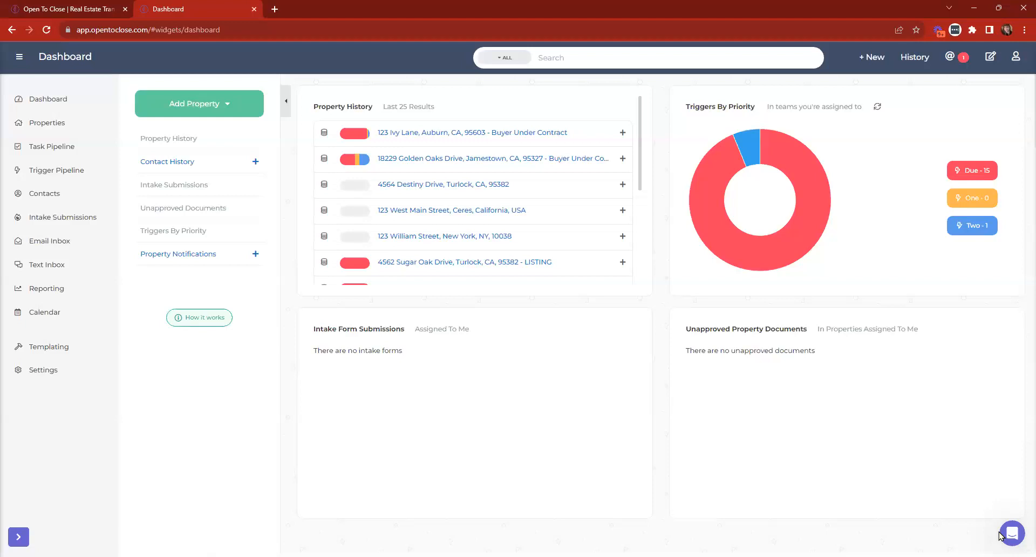
pyautogui.click(42, 8)
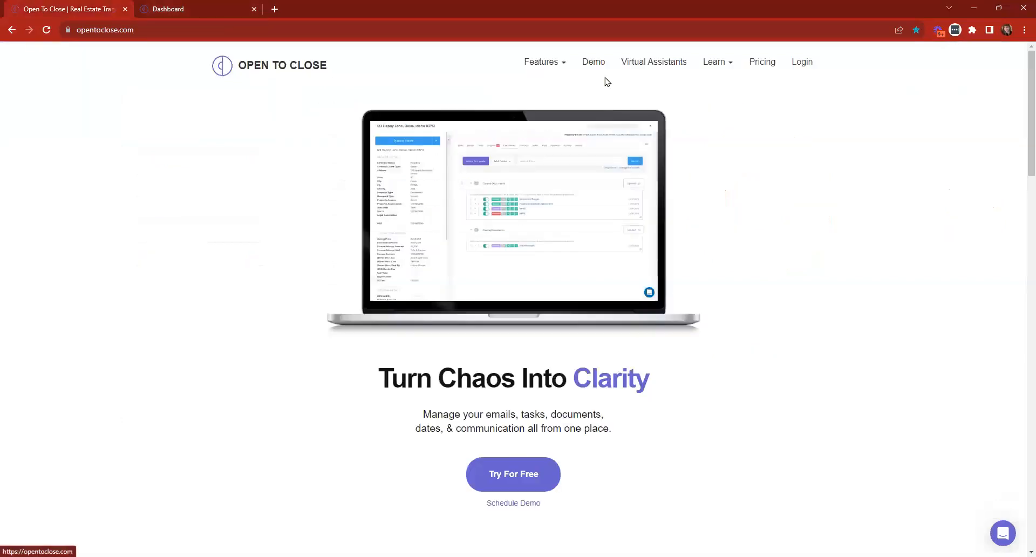